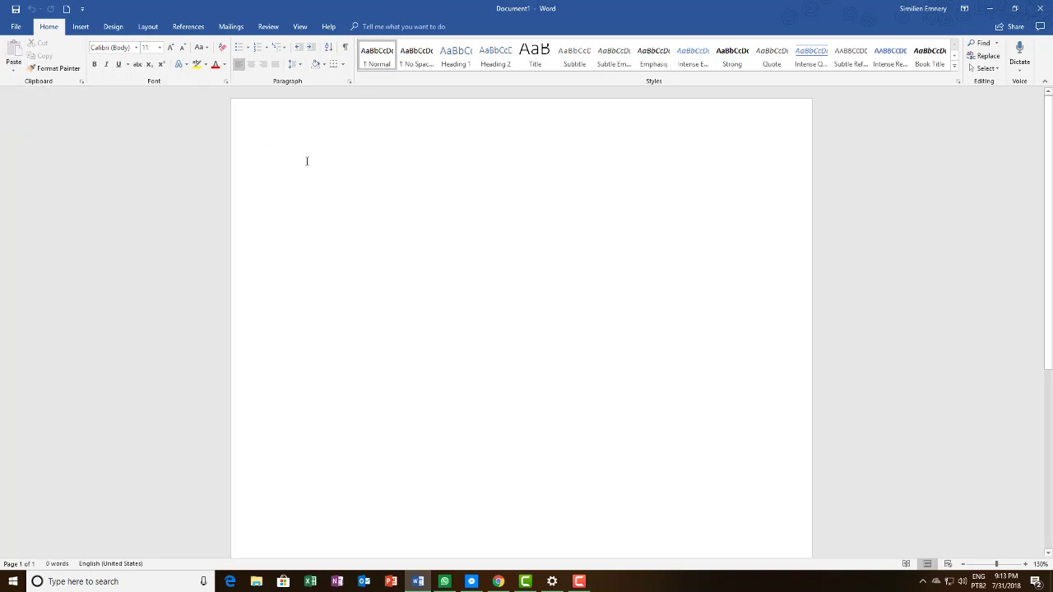
# - Switch to Chrome and open the Google France home page at google.fr/?gws_rd=ssl
pyautogui.click(498, 581)
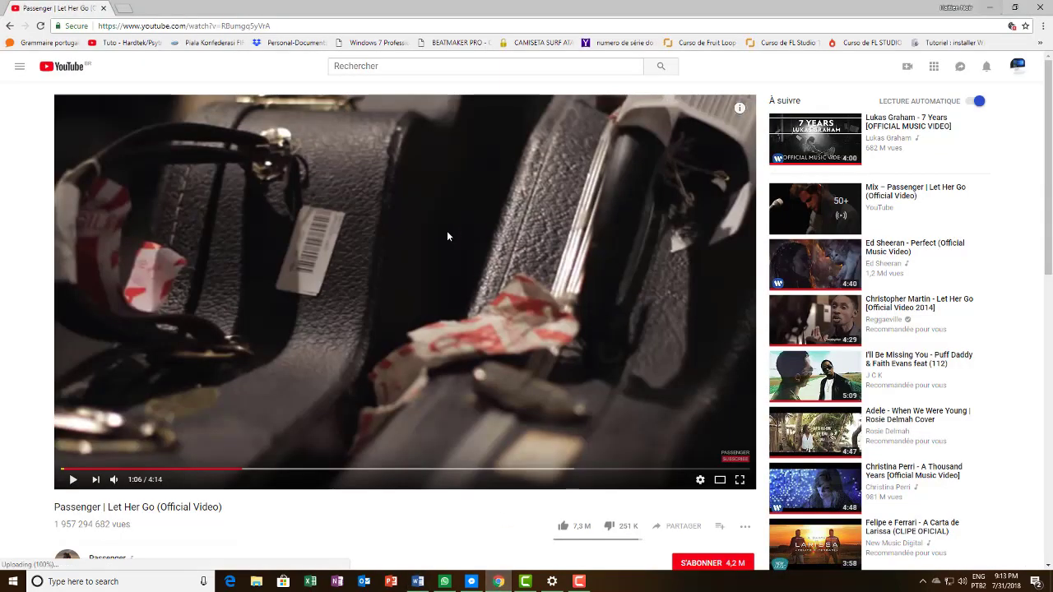
pyautogui.click(197, 27)
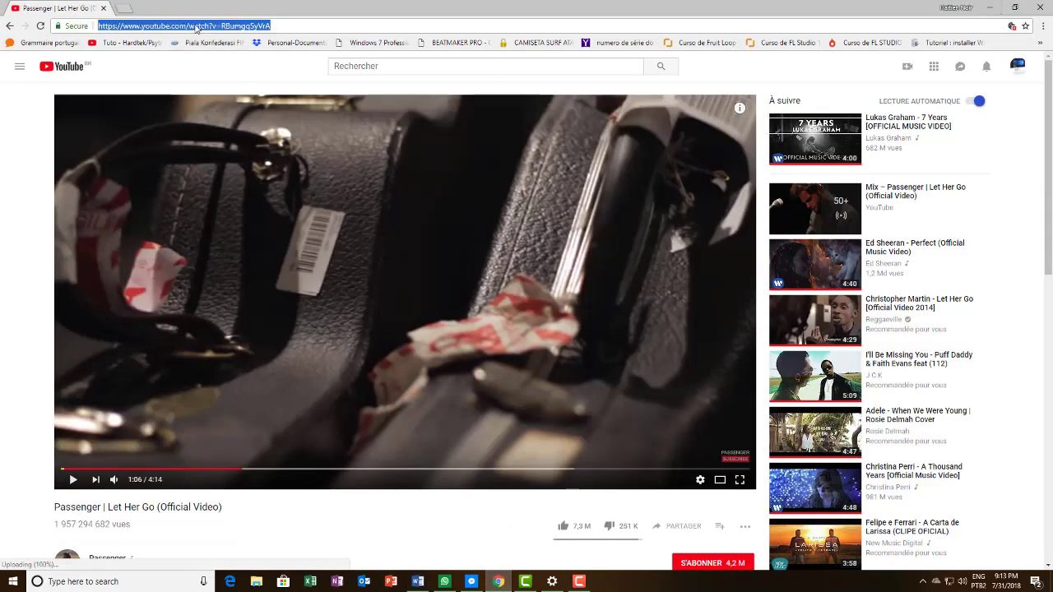
pyautogui.write('google.fr/?gws_rd=ssl')
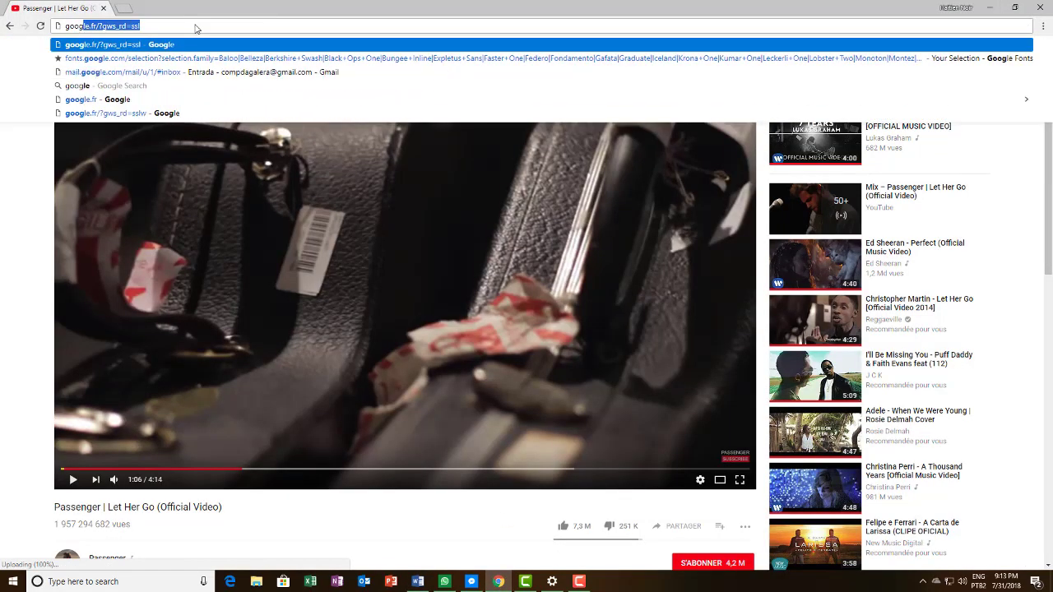
pyautogui.press('Return')
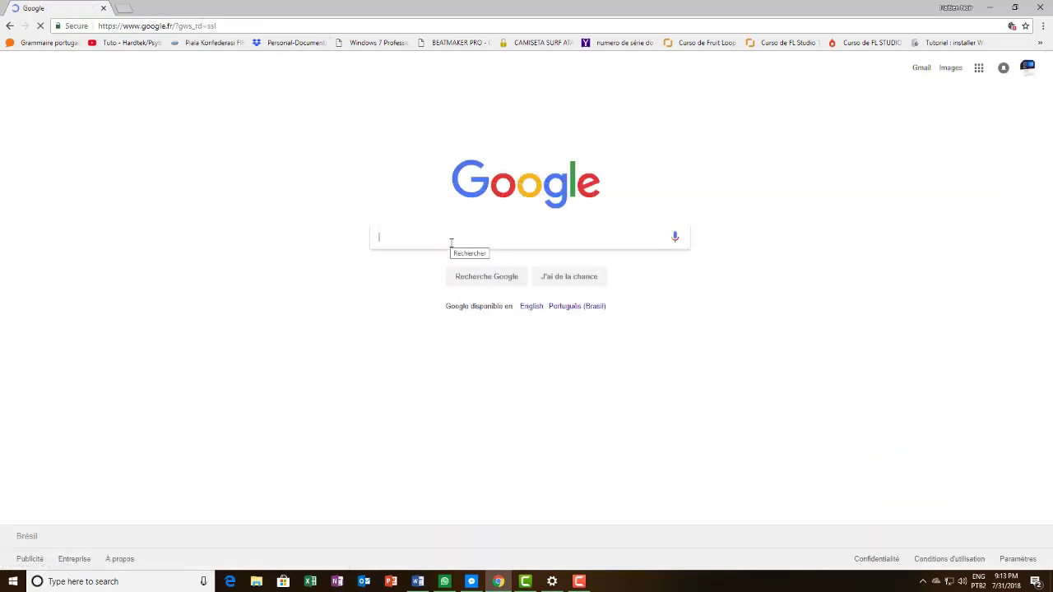
# - Search Google for "love" and open the French Wikipedia article "Love" from the results
pyautogui.write('love')
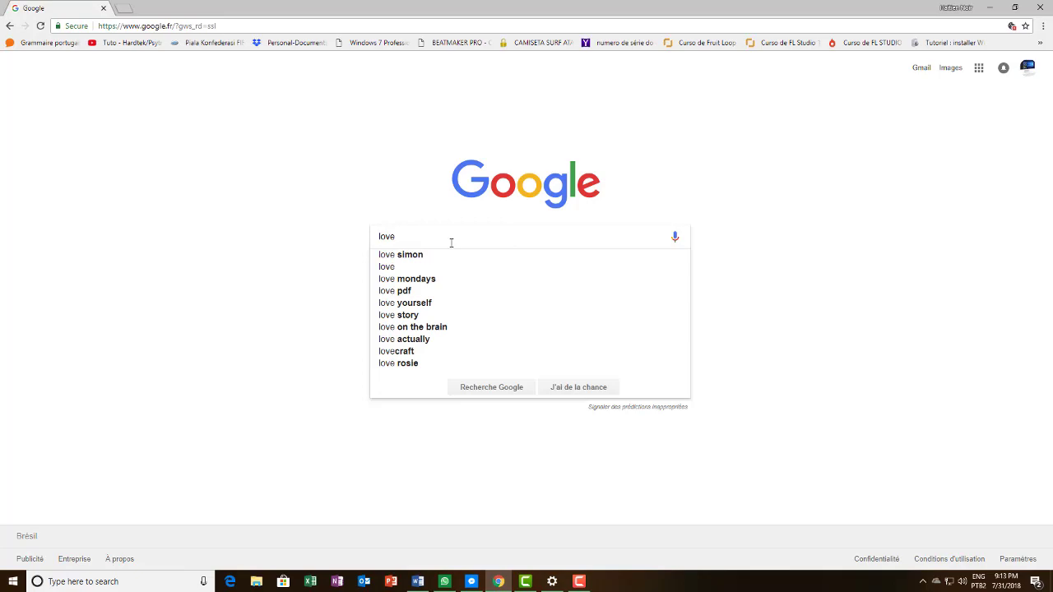
pyautogui.press('Return')
pyautogui.scroll(-7, 418, 235)
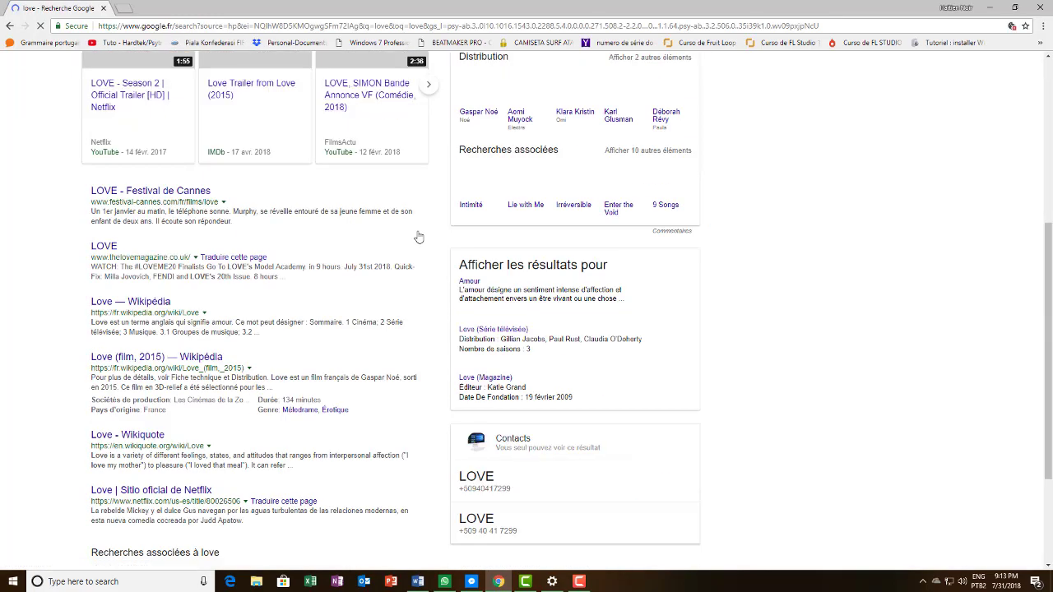
pyautogui.scroll(4, 419, 237)
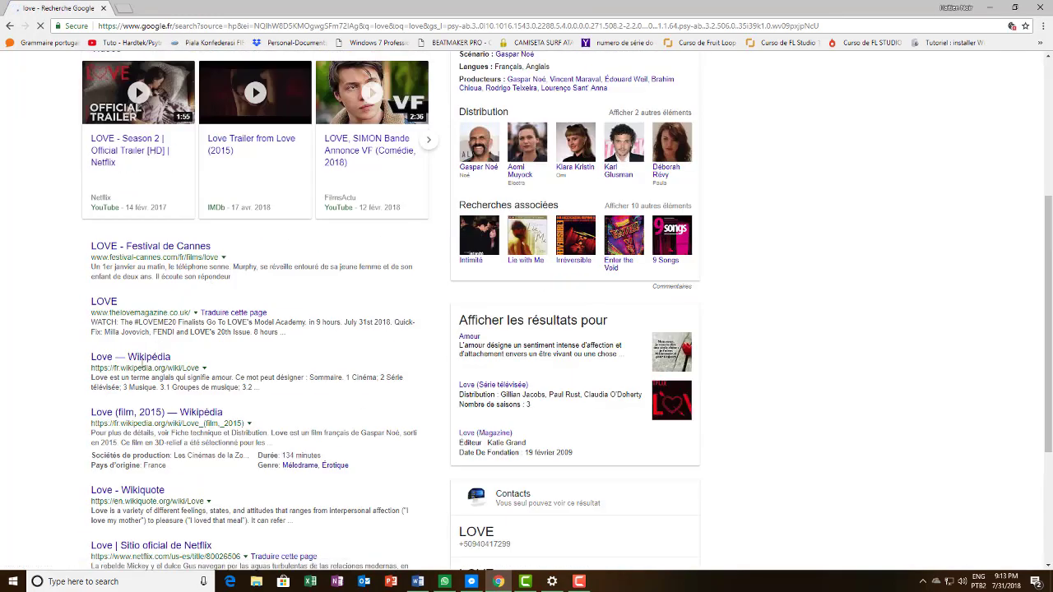
pyautogui.click(143, 366)
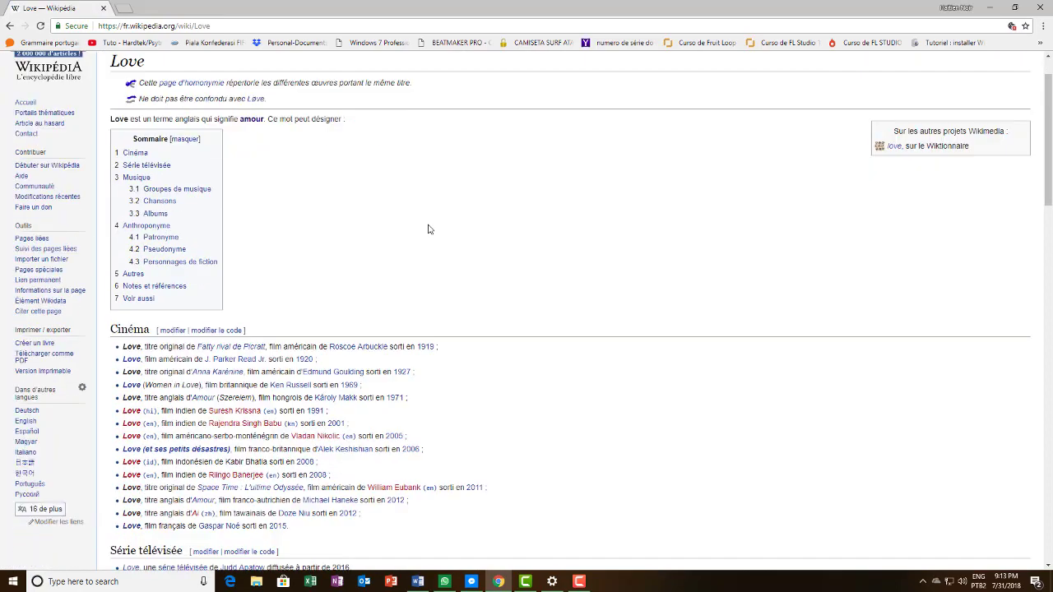
# - Copy the first five film entries, 1919 to 1971, from the article's Cinéma section
pyautogui.scroll(-4, 428, 231)
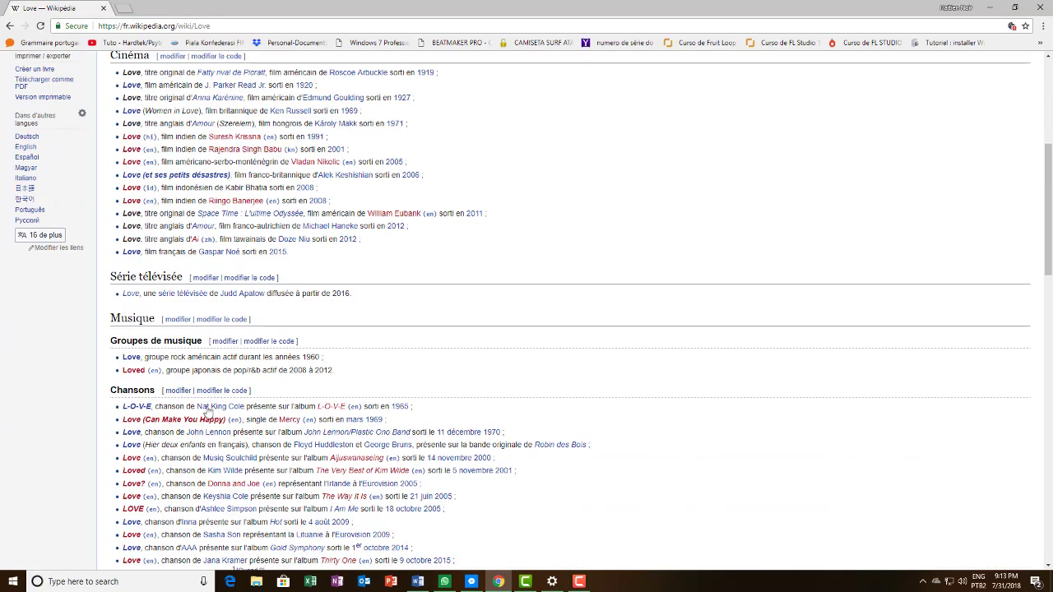
pyautogui.scroll(2, 205, 411)
pyautogui.moveTo(406, 233); pyautogui.dragTo(123, 181)
pyautogui.hotkey('ctrl', 'c')
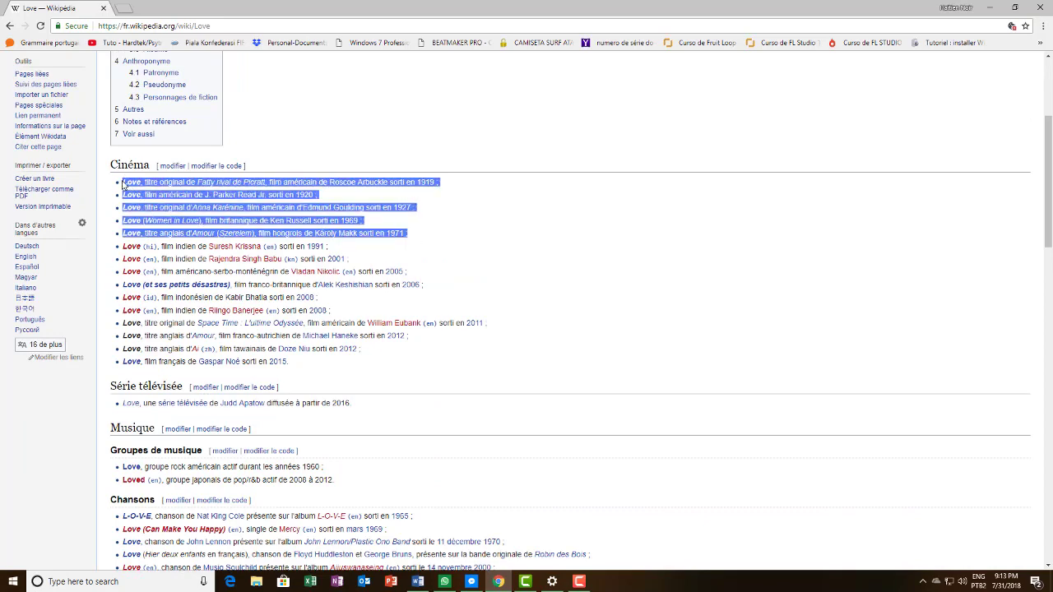
# - Switch back to the blank Word document and paste the copied film entries into it
pyautogui.click(1014, 8)
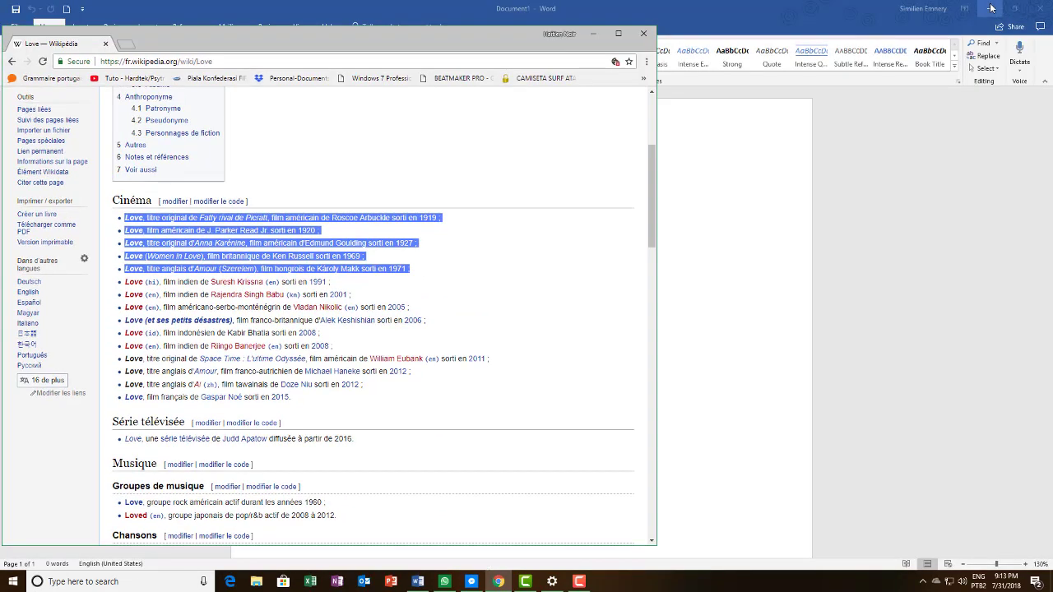
pyautogui.click(680, 41)
pyautogui.hotkey('ctrl', 'v')
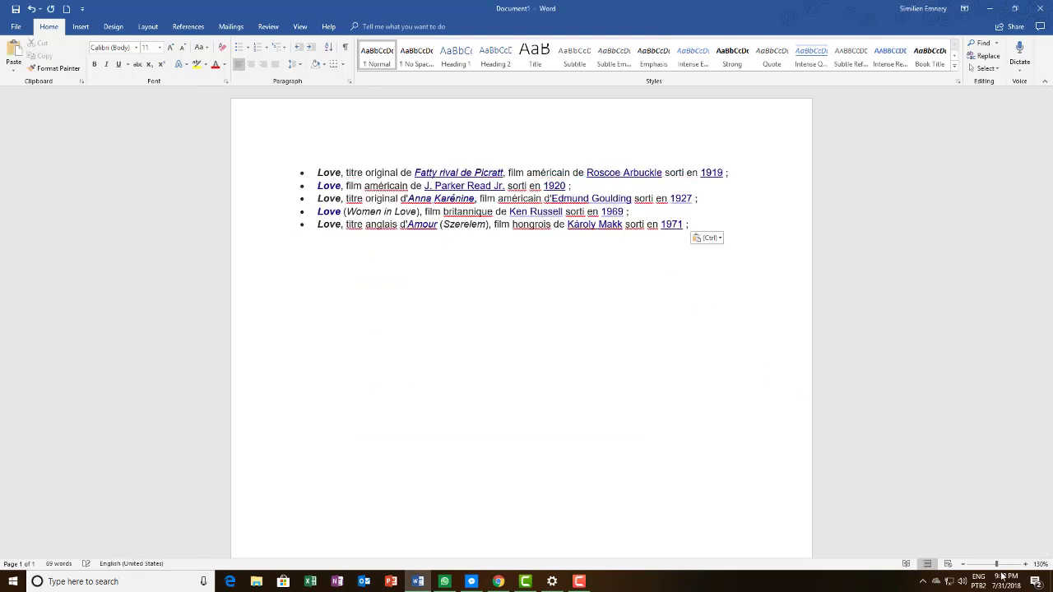
# - Increase the font size of the empty line below the pasted list to 20
pyautogui.click(170, 47)
pyautogui.click(171, 47)
pyautogui.click(171, 47)
pyautogui.click(171, 47)
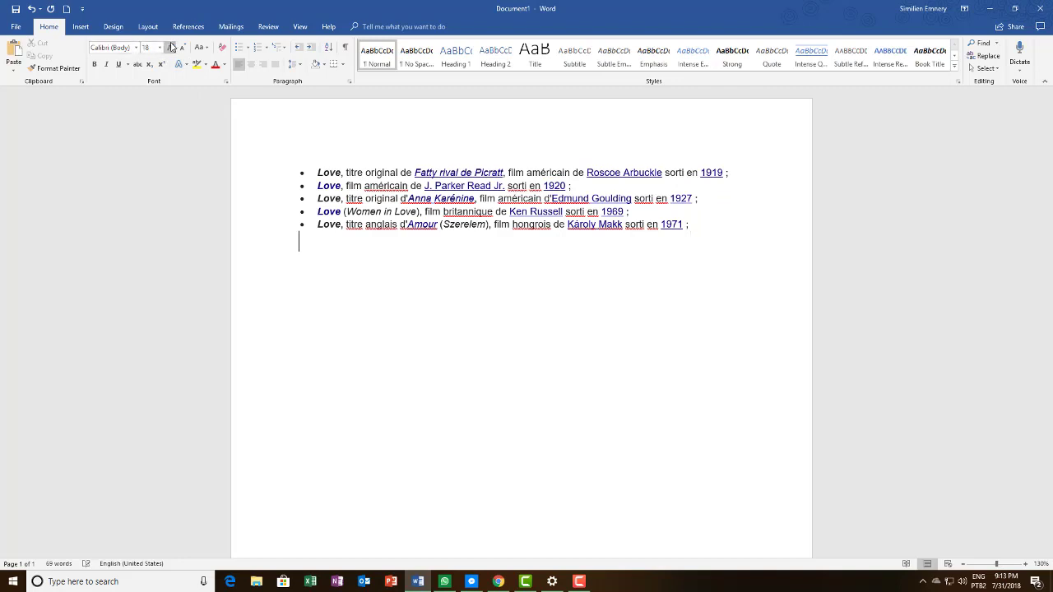
pyautogui.click(171, 47)
# - Enlarge the text of all five pasted film entries to font size 20
pyautogui.moveTo(663, 224); pyautogui.dragTo(278, 169)
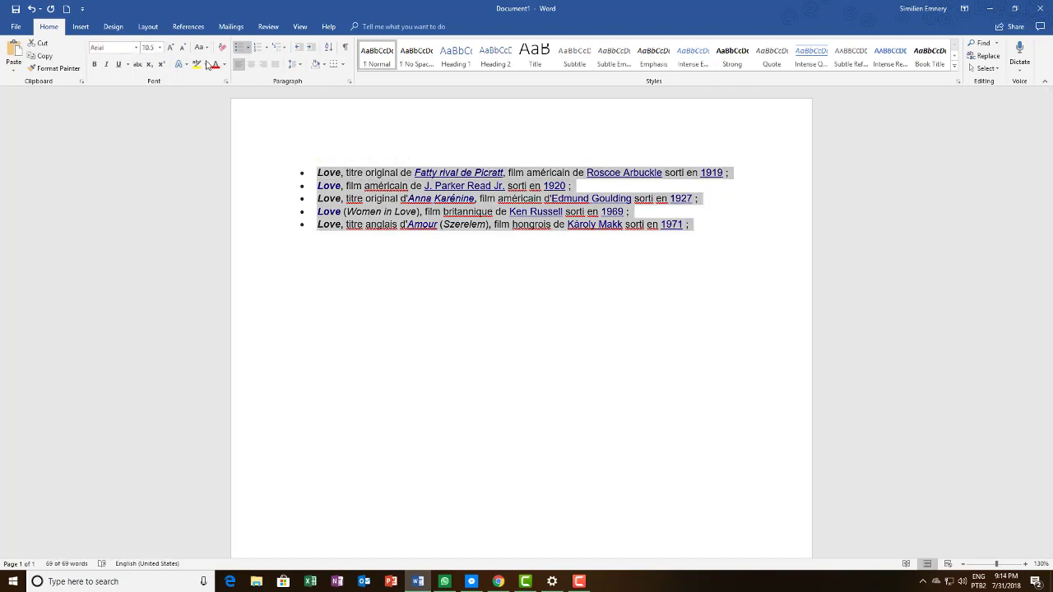
pyautogui.click(171, 47)
pyautogui.click(172, 47)
pyautogui.click(171, 47)
pyautogui.click(171, 47)
pyautogui.click(171, 47)
pyautogui.click(171, 47)
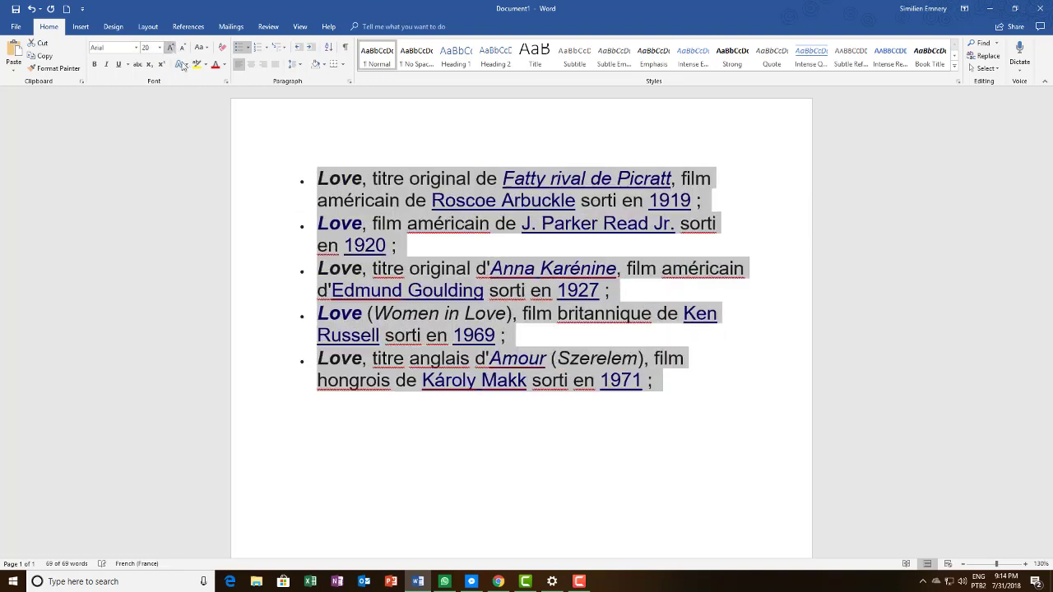
pyautogui.click(402, 242)
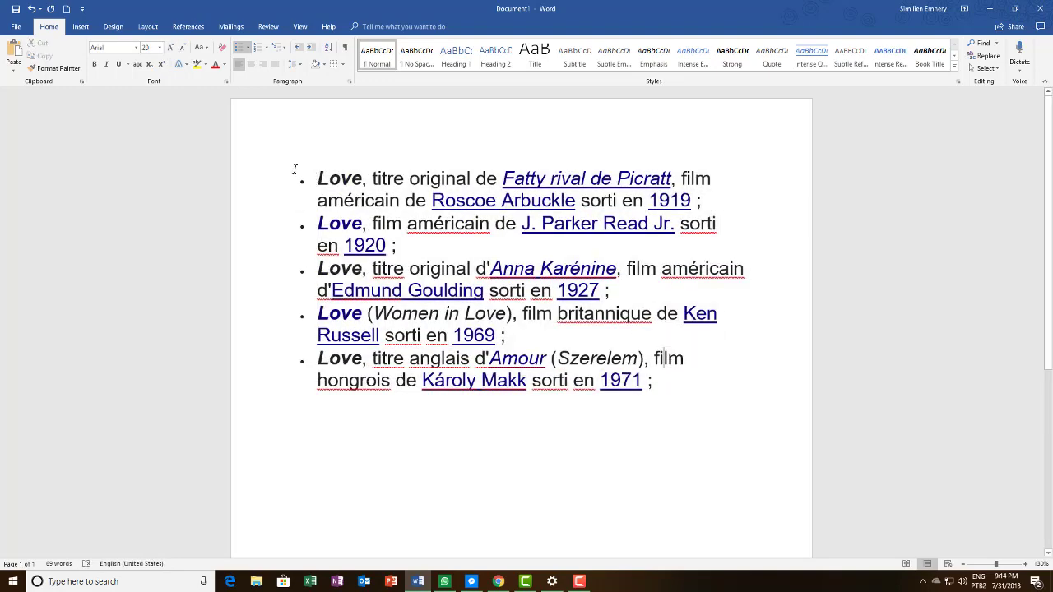
# - Remove the bullets from the five film entries and justify the paragraphs
pyautogui.moveTo(293, 170); pyautogui.dragTo(587, 400)
pyautogui.click(239, 47)
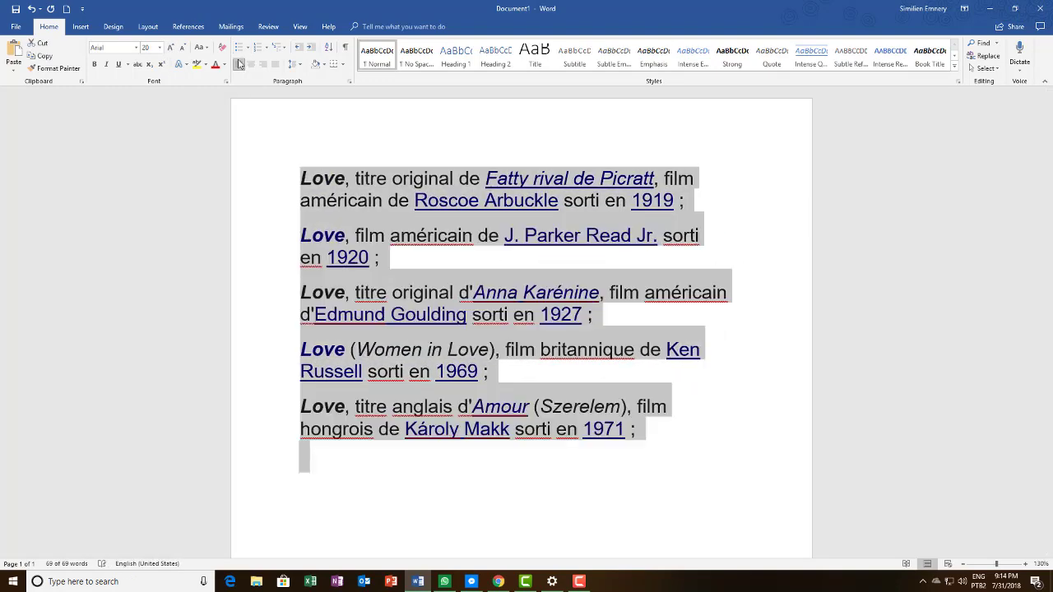
pyautogui.click(240, 66)
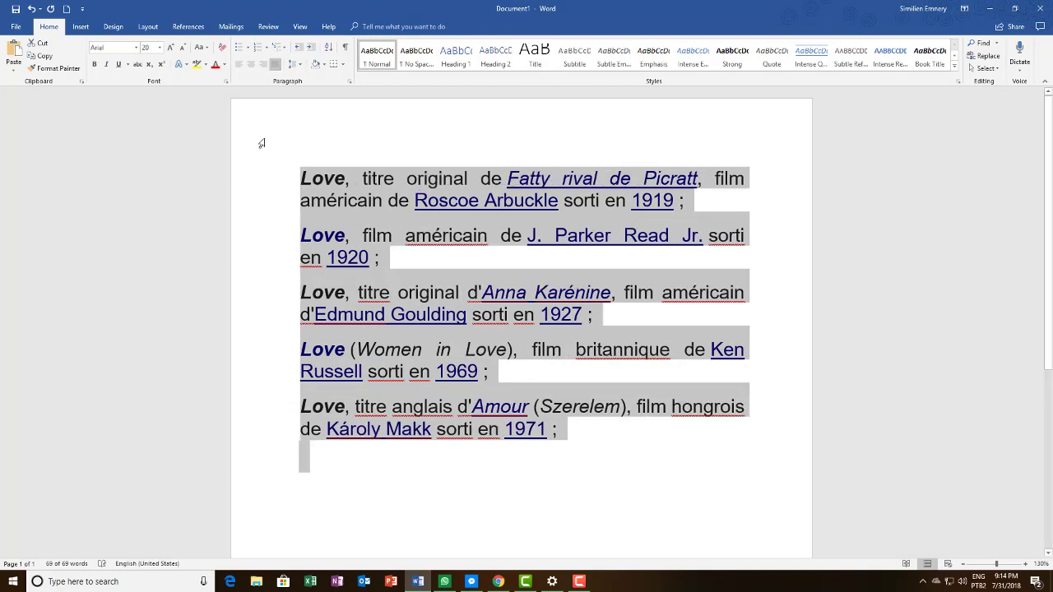
pyautogui.click(262, 143)
pyautogui.click(668, 409)
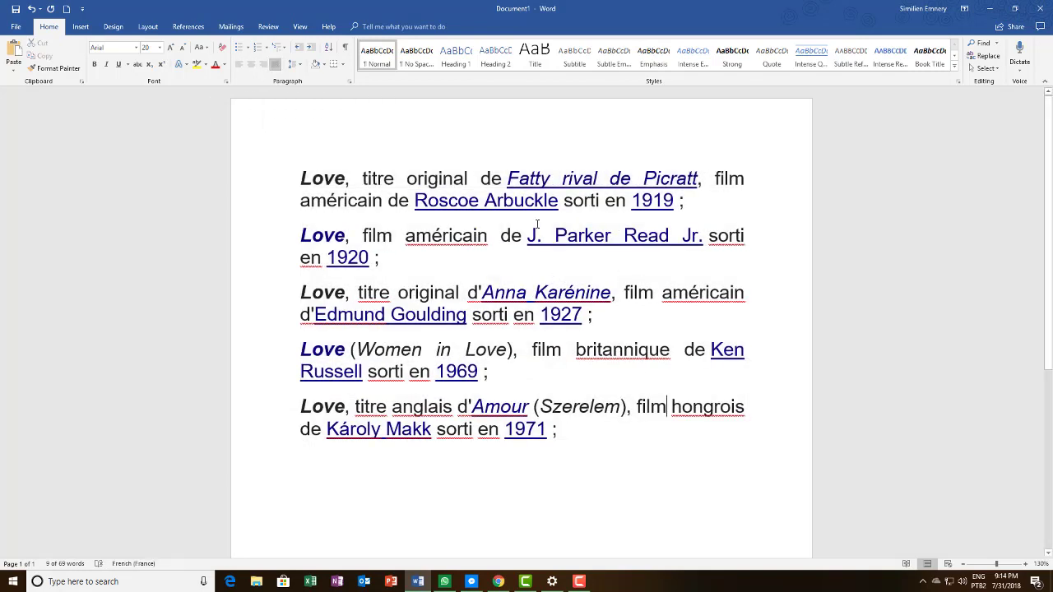
# - Delete the four film entries below the first paragraph, keeping an empty line beneath it
pyautogui.scroll(-3, 362, 218)
pyautogui.scroll(3, 362, 218)
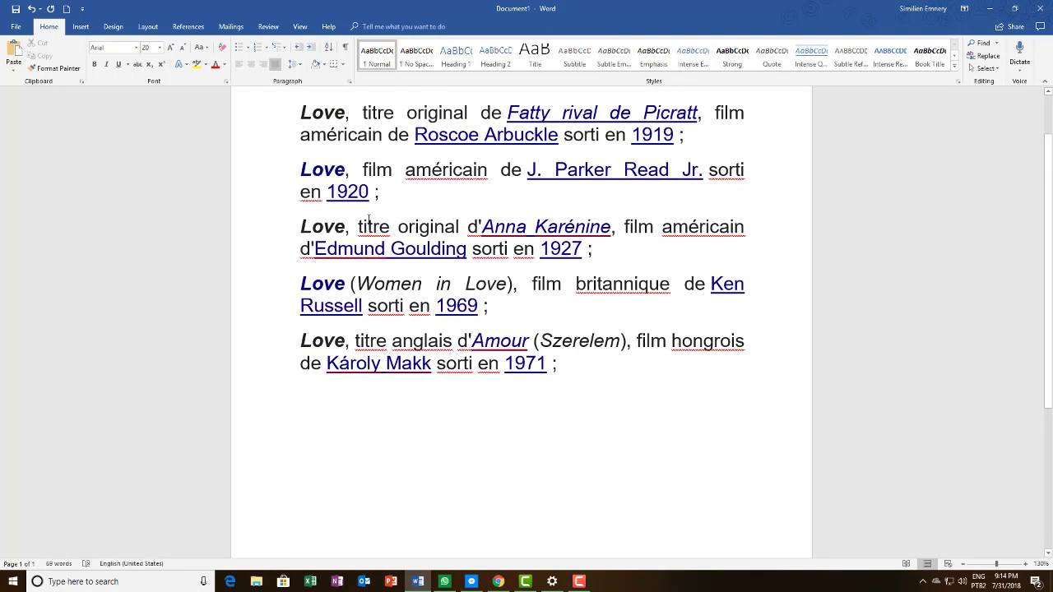
pyautogui.scroll(1, 369, 218)
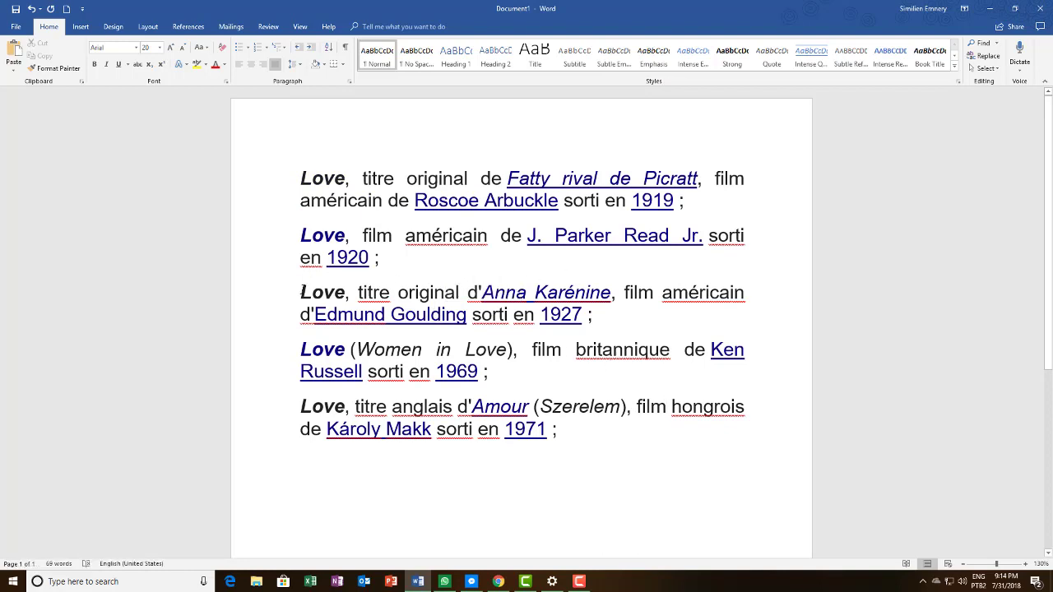
pyautogui.moveTo(299, 228); pyautogui.dragTo(566, 432)
pyautogui.press('Delete')
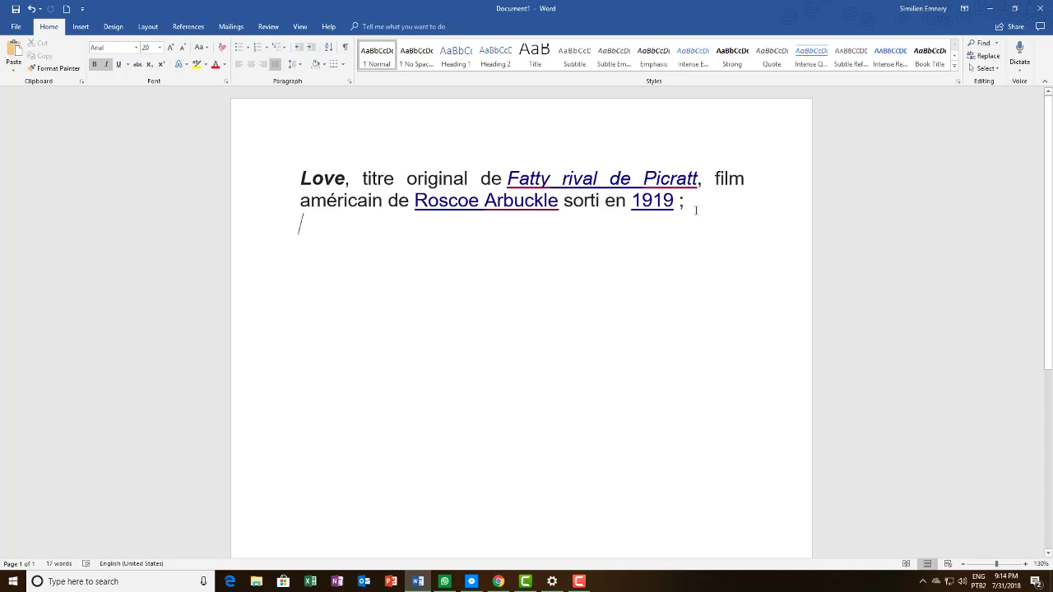
pyautogui.press('BackSpace')
pyautogui.hotkey('ctrl', 'z')
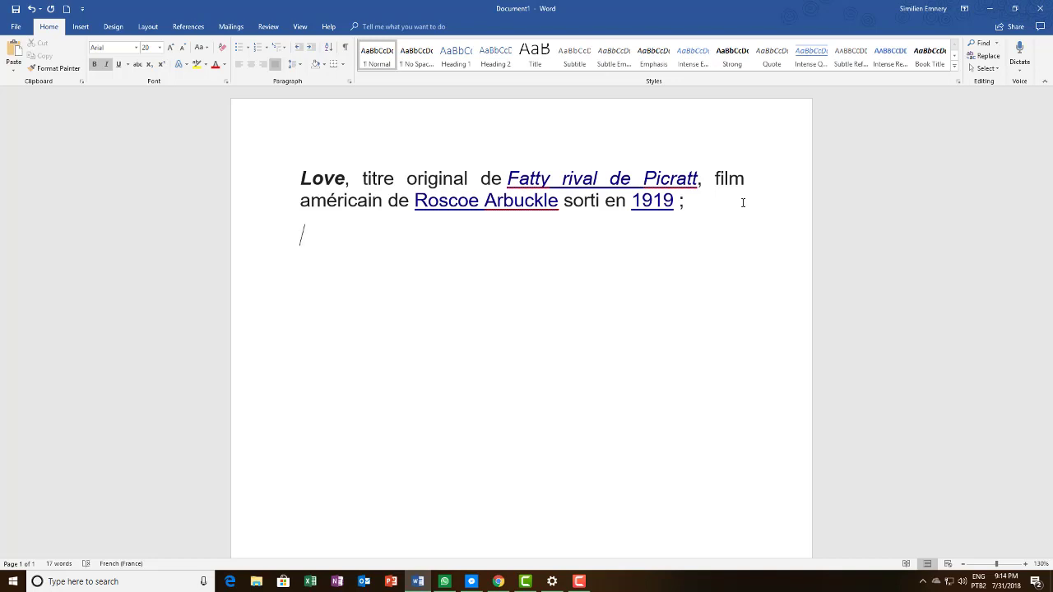
# - Start retyping the paragraph's opening words, "Love, titre ori", on the empty line below it
pyautogui.write('le')
pyautogui.press('BackSpace')
pyautogui.write('ove')
pyautogui.press('BackSpace')
pyautogui.write(', t')
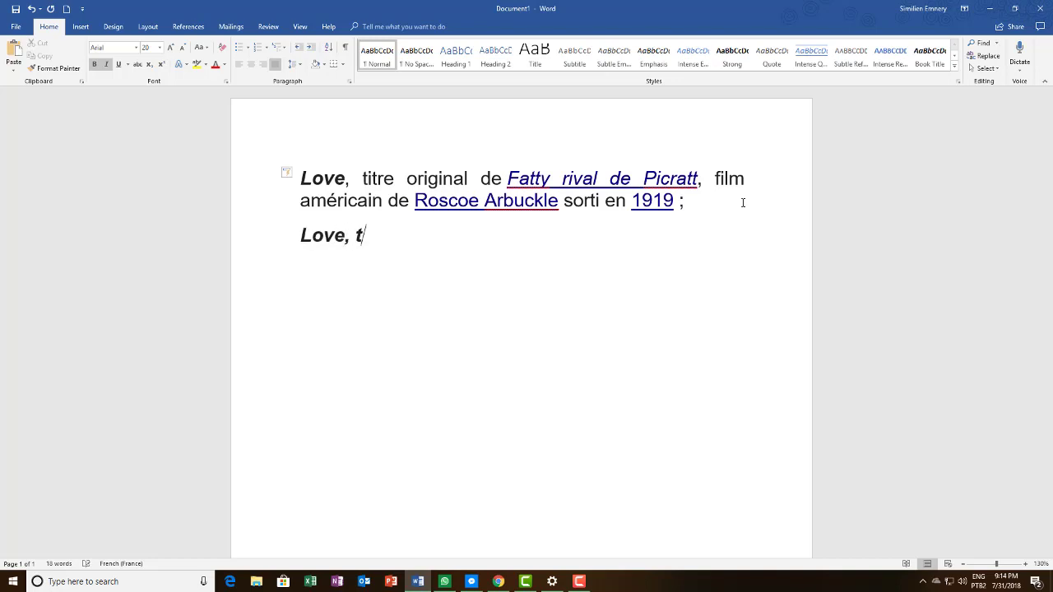
pyautogui.write('itre ori')
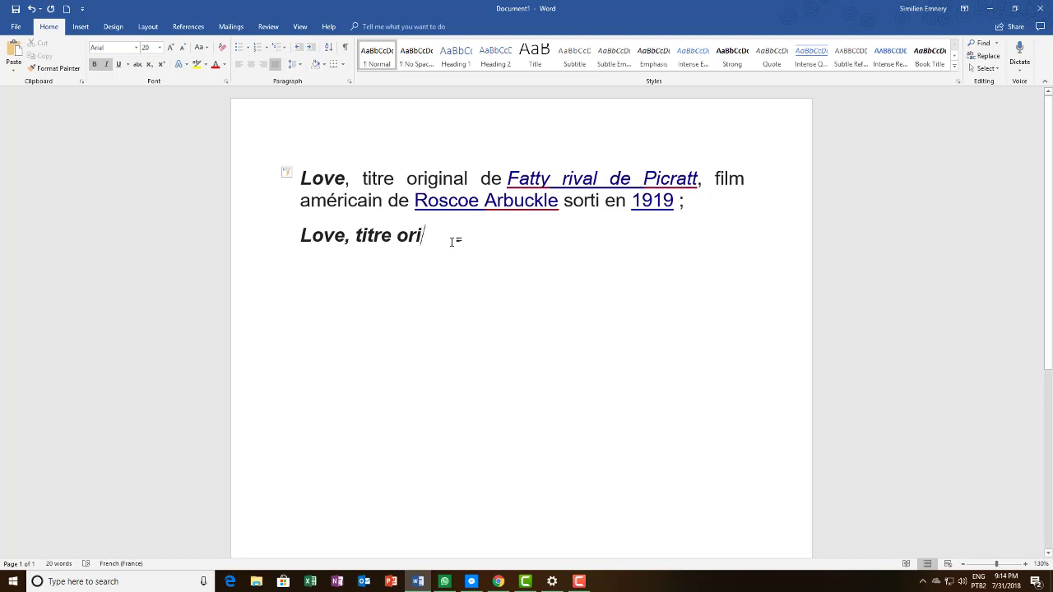
# - Delete the retyped words "Love, titre ori" below the first paragraph
pyautogui.moveTo(444, 238); pyautogui.dragTo(301, 174)
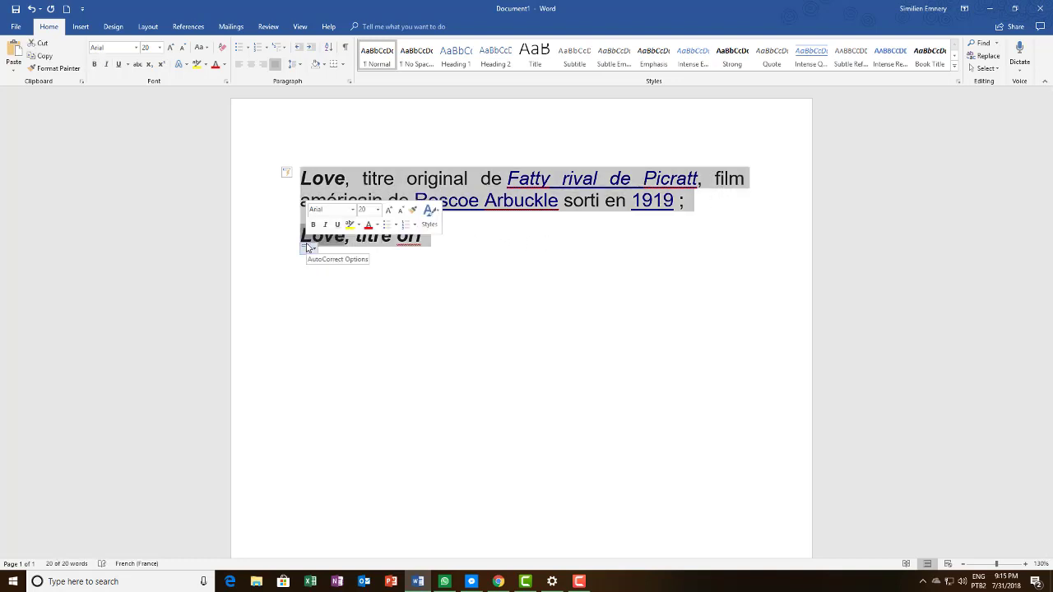
pyautogui.click(439, 239)
pyautogui.moveTo(439, 240); pyautogui.dragTo(283, 241)
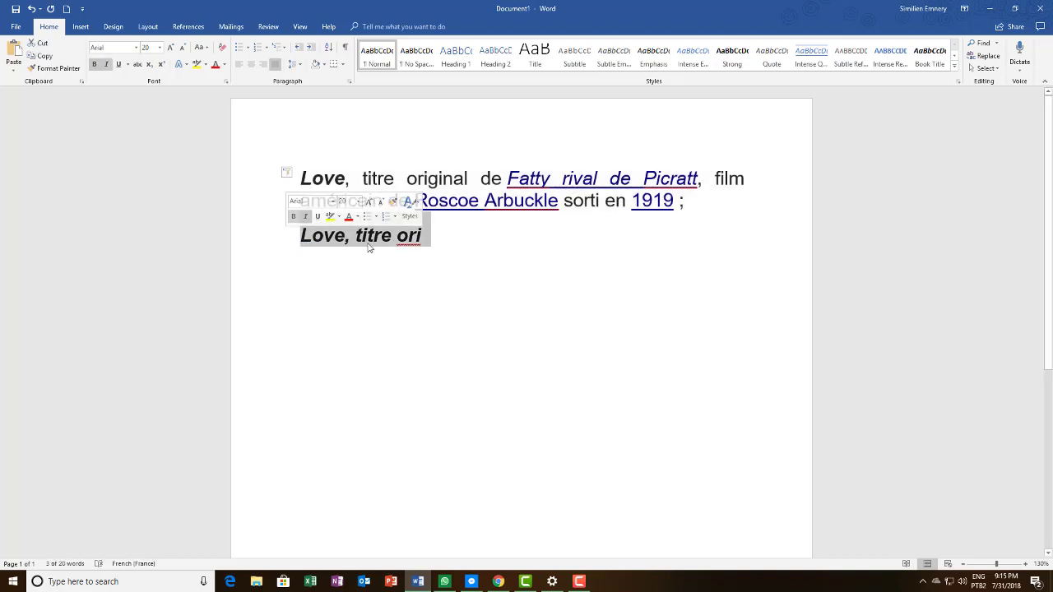
pyautogui.press('BackSpace')
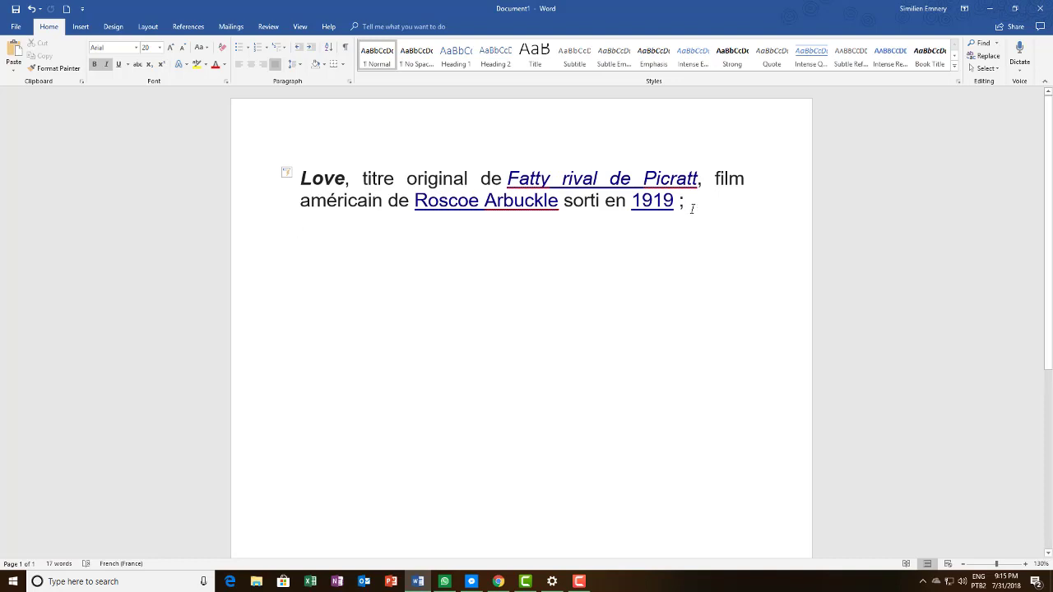
# - Select the remaining paragraph backwards from its end up to its first word, and clear the selection
pyautogui.hotkey('ctrl', 'shift', 'Left')
pyautogui.hotkey('ctrl', 'shift', 'Left')
pyautogui.hotkey('ctrl', 'shift', 'Left')
pyautogui.hotkey('ctrl', 'shift', 'Left')
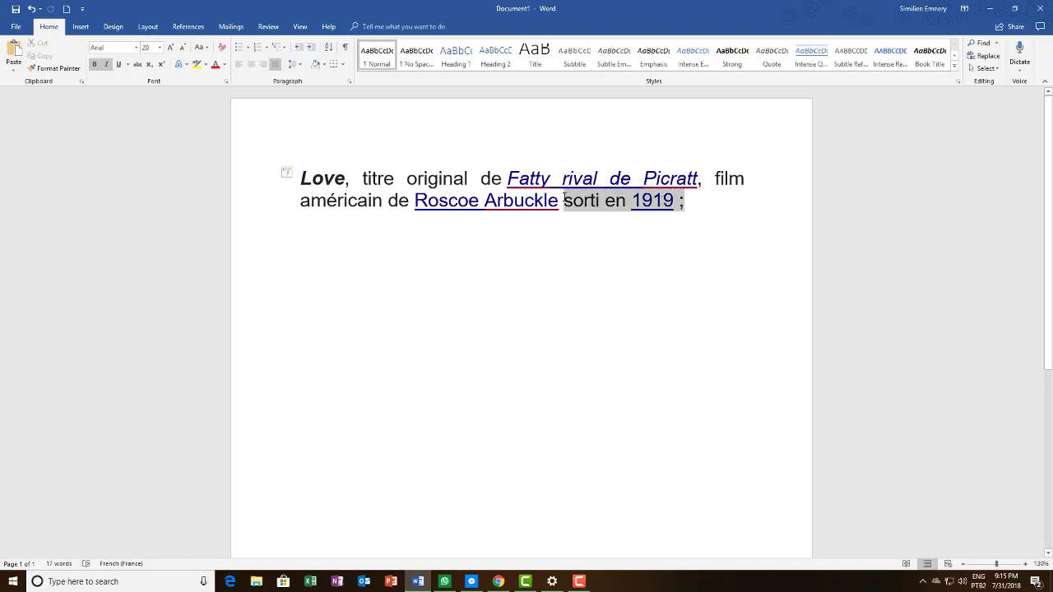
pyautogui.hotkey('ctrl', 'shift', 'Left')
pyautogui.hotkey('ctrl', 'shift', 'Left')
pyautogui.hotkey('ctrl', 'shift', 'Left')
pyautogui.hotkey('ctrl', 'shift', 'Left')
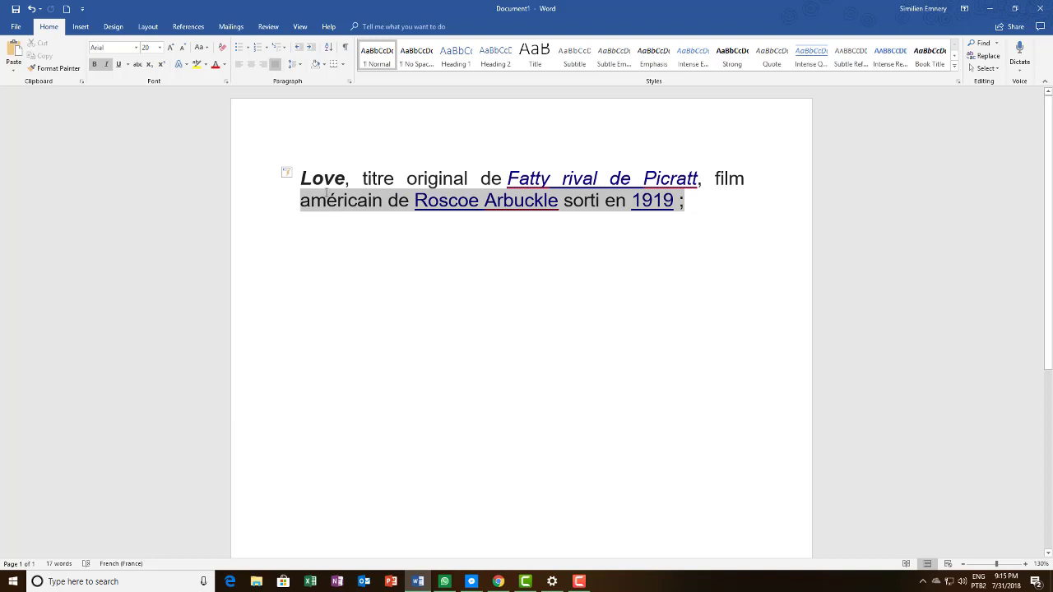
pyautogui.tripleClick(304, 177)
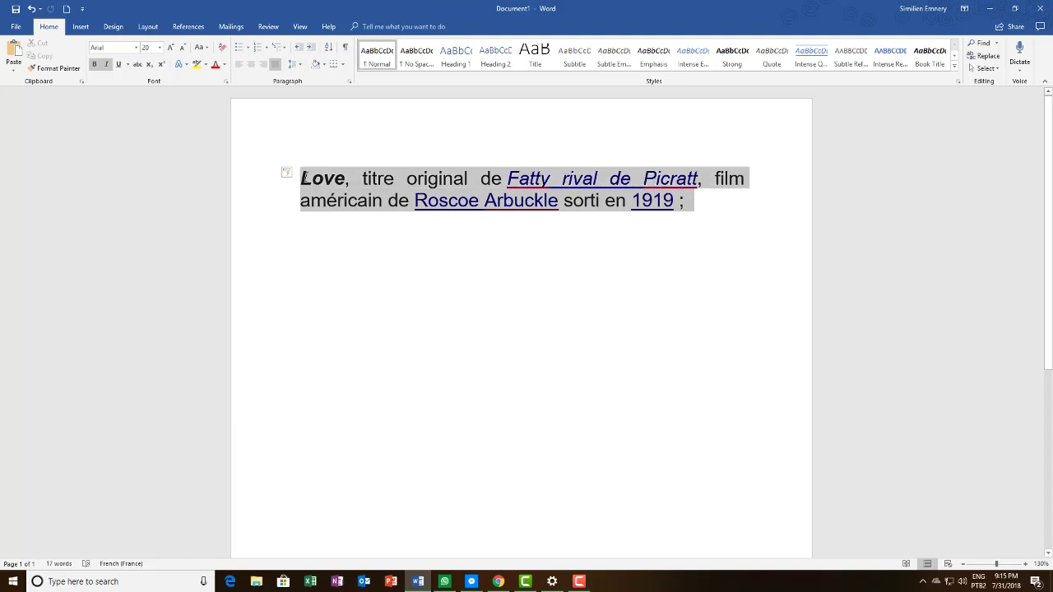
pyautogui.click(552, 178)
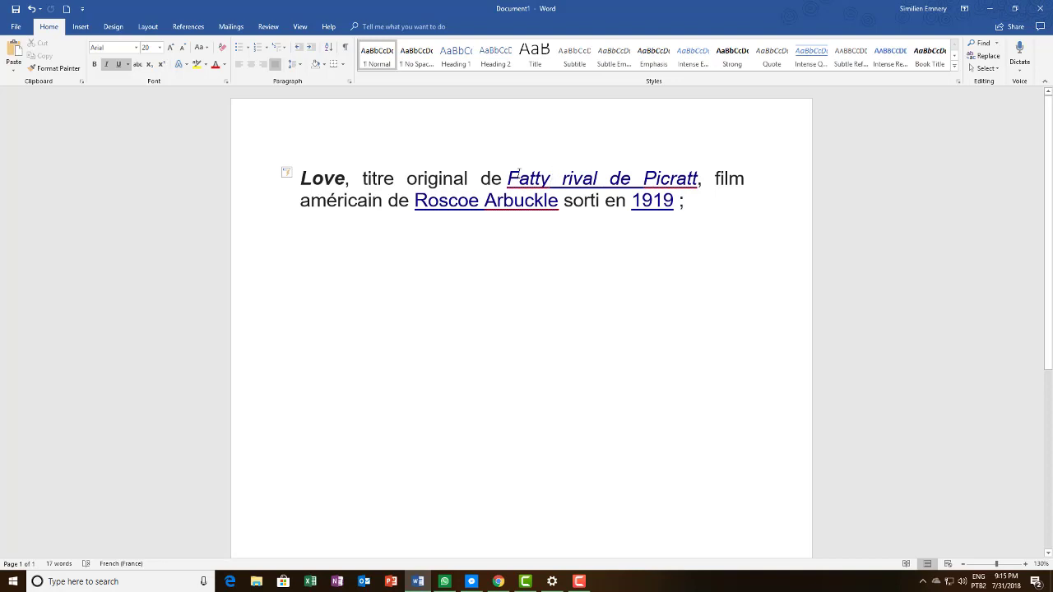
# - Select the whole paragraph again from its end to its beginning and return the cursor to the empty line below
pyautogui.click(300, 177)
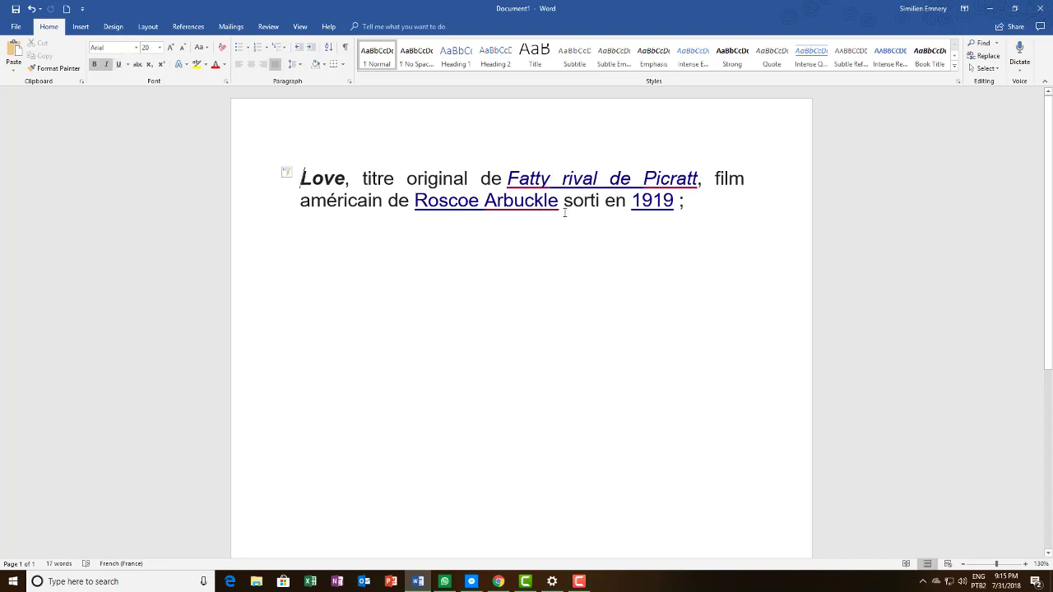
pyautogui.click(694, 202)
pyautogui.moveTo(680, 202); pyautogui.dragTo(306, 178)
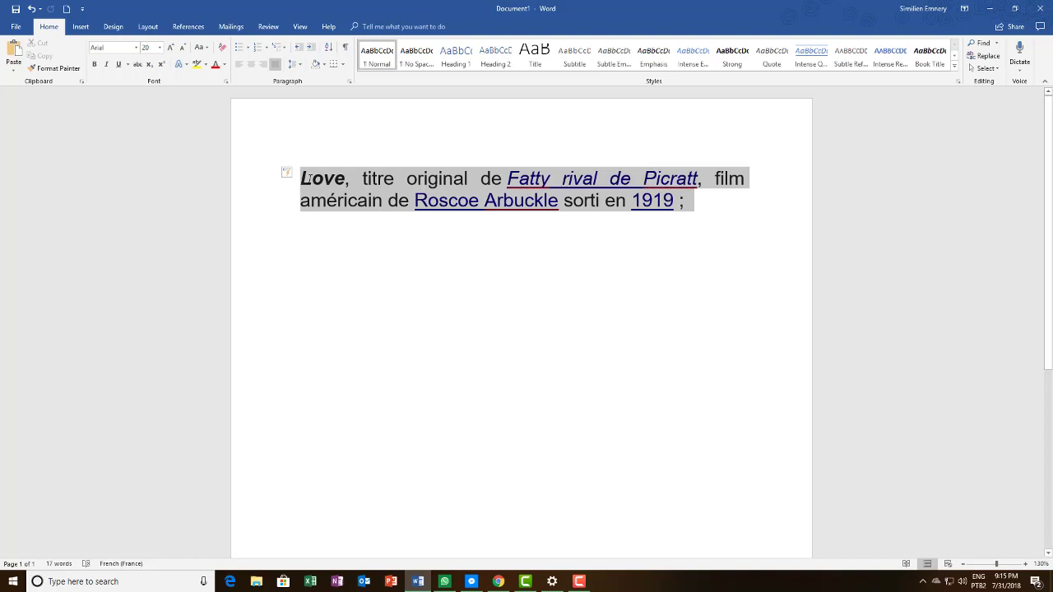
pyautogui.moveTo(303, 179); pyautogui.dragTo(303, 178)
pyautogui.doubleClick(607, 240)
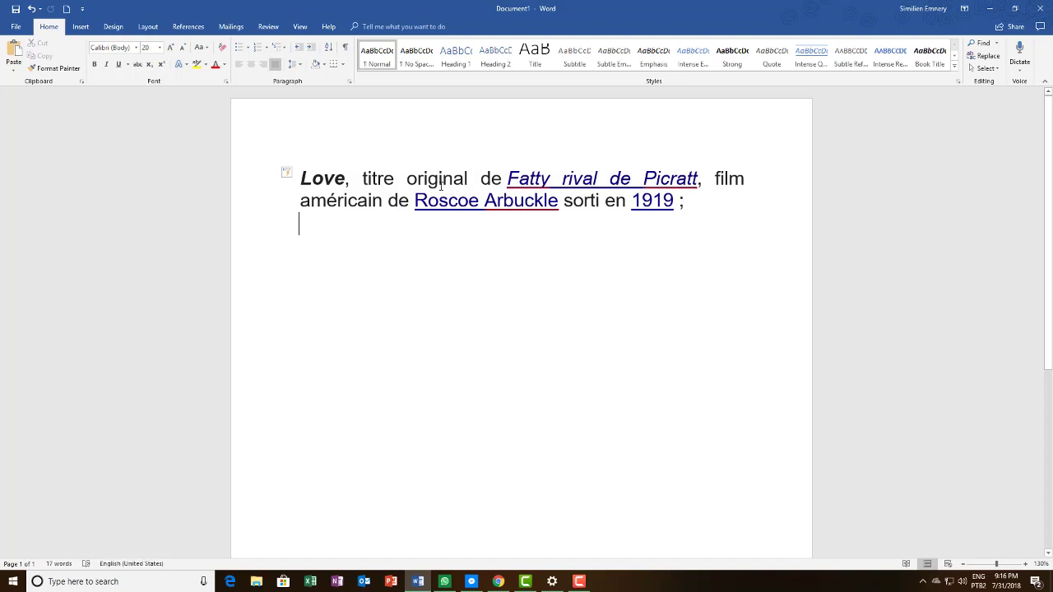
# - Insert a space in front of "Love" at the start of the paragraph
pyautogui.click(301, 177)
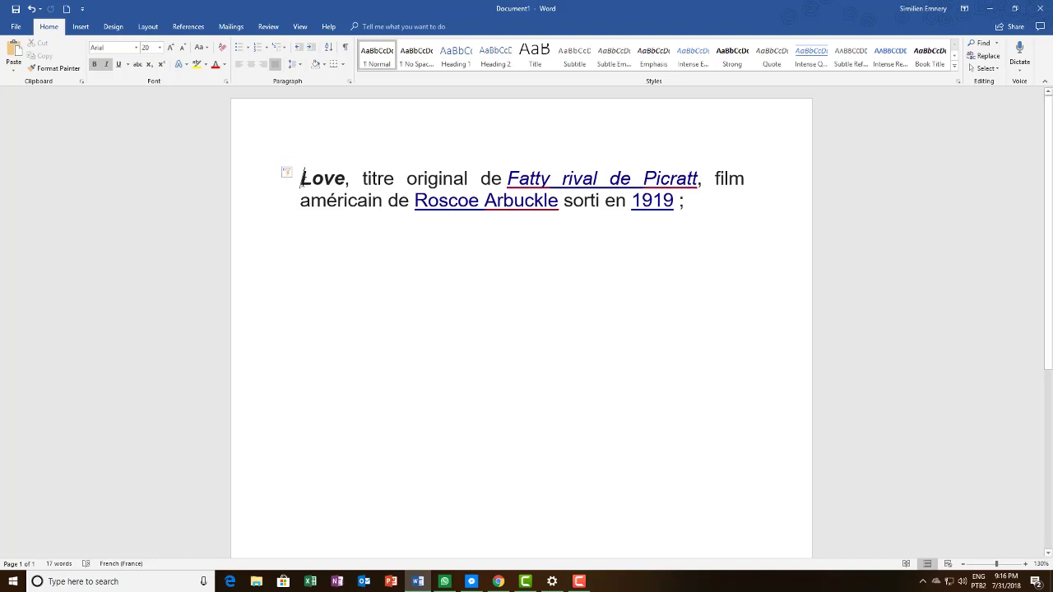
pyautogui.hotkey('ctrl', 'z')
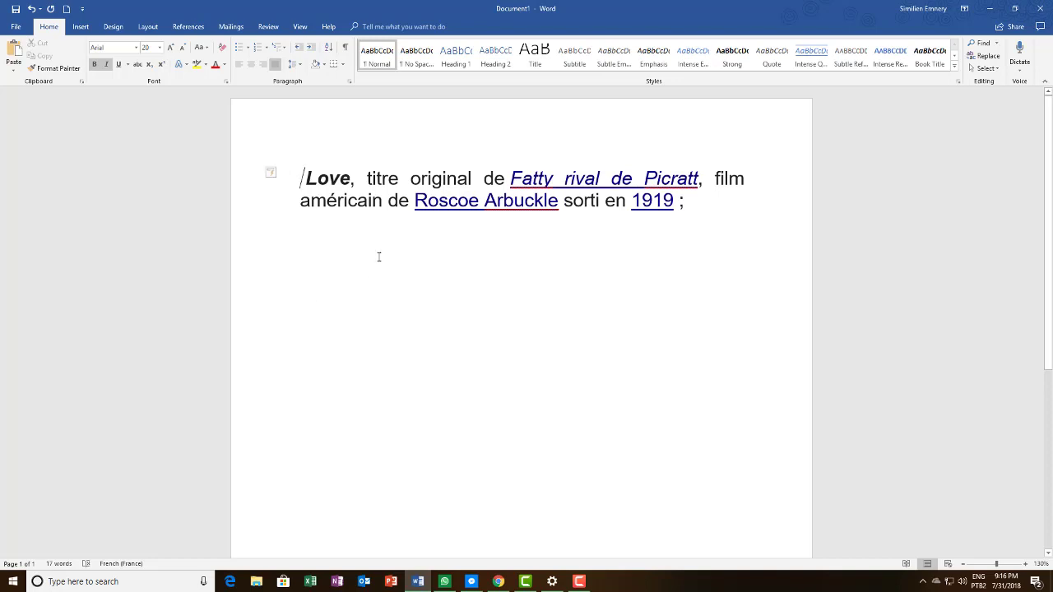
pyautogui.scroll(1, 380, 256)
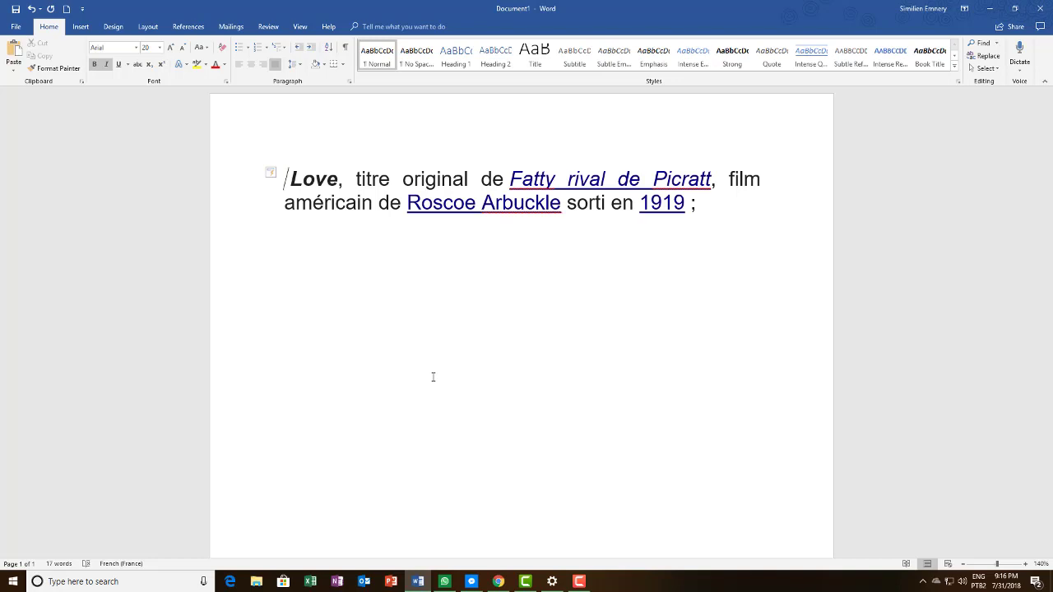
# - Select the paragraph forwards from its start to its final semicolon, by character and by line, and clear the selection
pyautogui.hotkey('shift', 'Right')
pyautogui.hotkey('shift', 'Right')
pyautogui.hotkey('shift', 'Right')
pyautogui.hotkey('shift', 'Right')
pyautogui.hotkey('shift', 'Right')
pyautogui.hotkey('shift', 'Right')
pyautogui.hotkey('shift', 'Right')
pyautogui.hotkey('shift', 'Right')
pyautogui.hotkey('shift', 'Right')
pyautogui.hotkey('shift', 'Right')
pyautogui.hotkey('shift', 'Right')
pyautogui.hotkey('shift', 'Right')
pyautogui.hotkey('shift', 'Right')
pyautogui.hotkey('shift', 'Right')
pyautogui.hotkey('shift', 'Right')
pyautogui.hotkey('shift', 'Right')
pyautogui.hotkey('shift', 'Right')
pyautogui.hotkey('shift', 'Right')
pyautogui.hotkey('shift', 'Right')
pyautogui.hotkey('shift', 'Right')
pyautogui.hotkey('shift', 'Right')
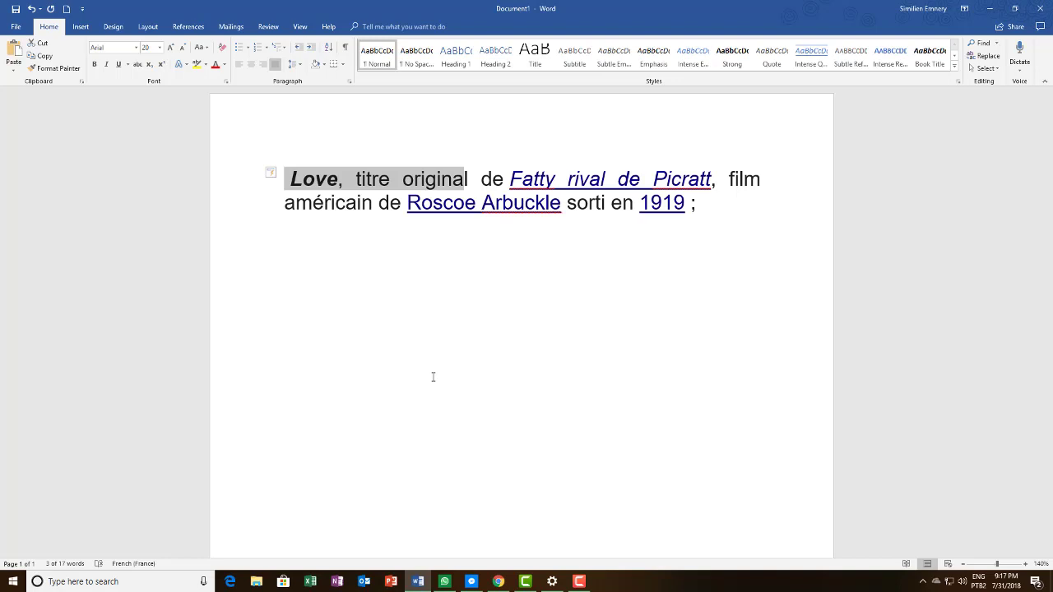
pyautogui.hotkey('shift', 'Down')
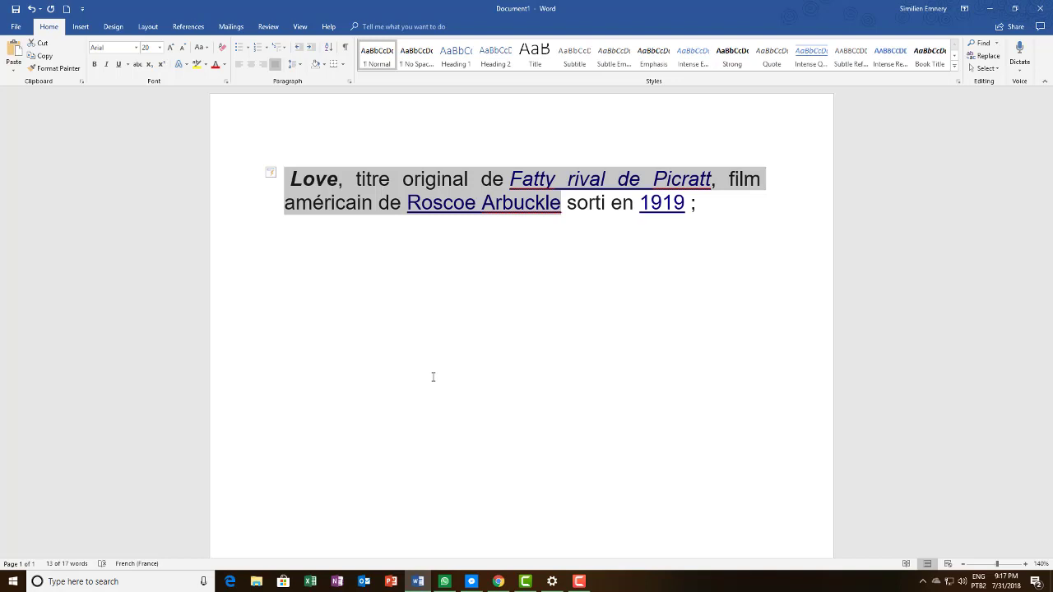
pyautogui.hotkey('shift', 'Right')
pyautogui.hotkey('shift', 'Right')
pyautogui.hotkey('shift', 'Right')
pyautogui.hotkey('shift', 'Right')
pyautogui.hotkey('shift', 'Right')
pyautogui.hotkey('shift', 'Right')
pyautogui.hotkey('shift', 'Right')
pyautogui.hotkey('shift', 'Right')
pyautogui.hotkey('shift', 'Right')
pyautogui.hotkey('shift', 'Right')
pyautogui.hotkey('shift', 'Right')
pyautogui.hotkey('shift', 'Right')
pyautogui.hotkey('shift', 'Right')
pyautogui.hotkey('shift', 'Right')
pyautogui.hotkey('shift', 'Right')
pyautogui.hotkey('shift', 'Right')
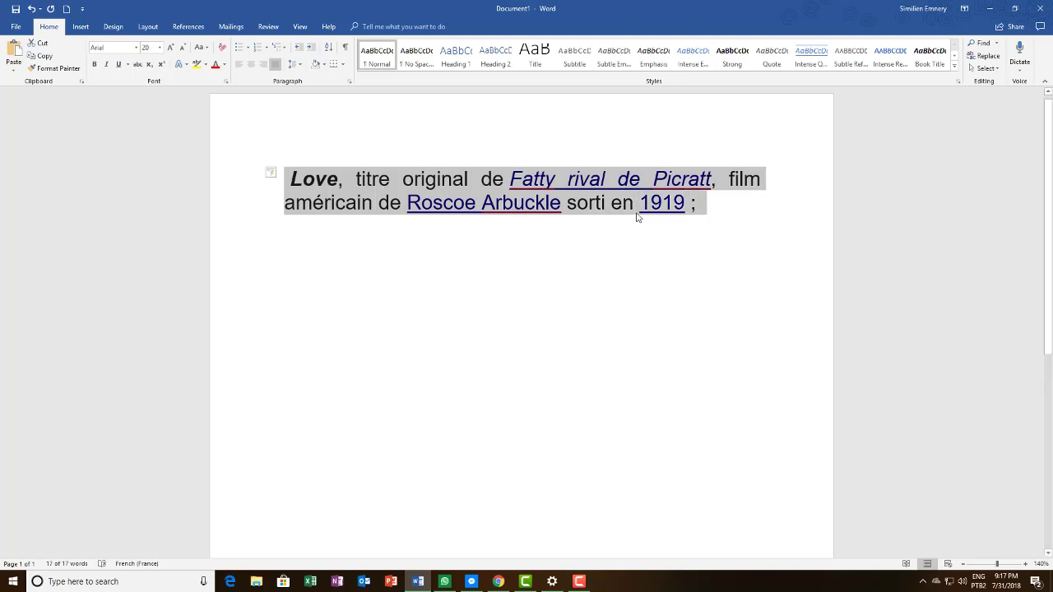
pyautogui.click(722, 254)
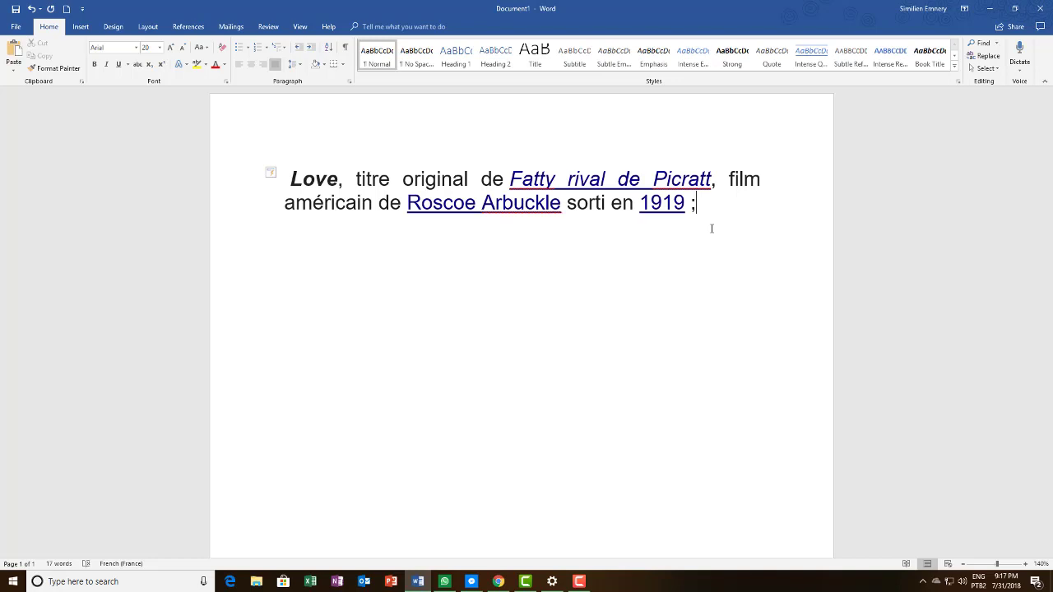
# - Select the entire document content twice in a row, clearing the selection each time
pyautogui.hotkey('ctrl', 'a')
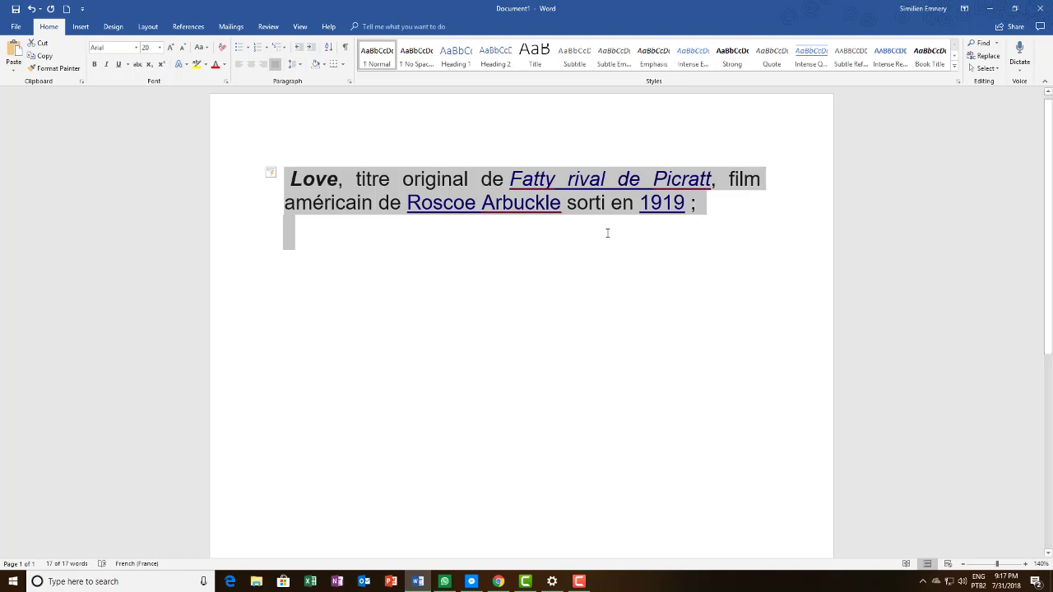
pyautogui.click(584, 257)
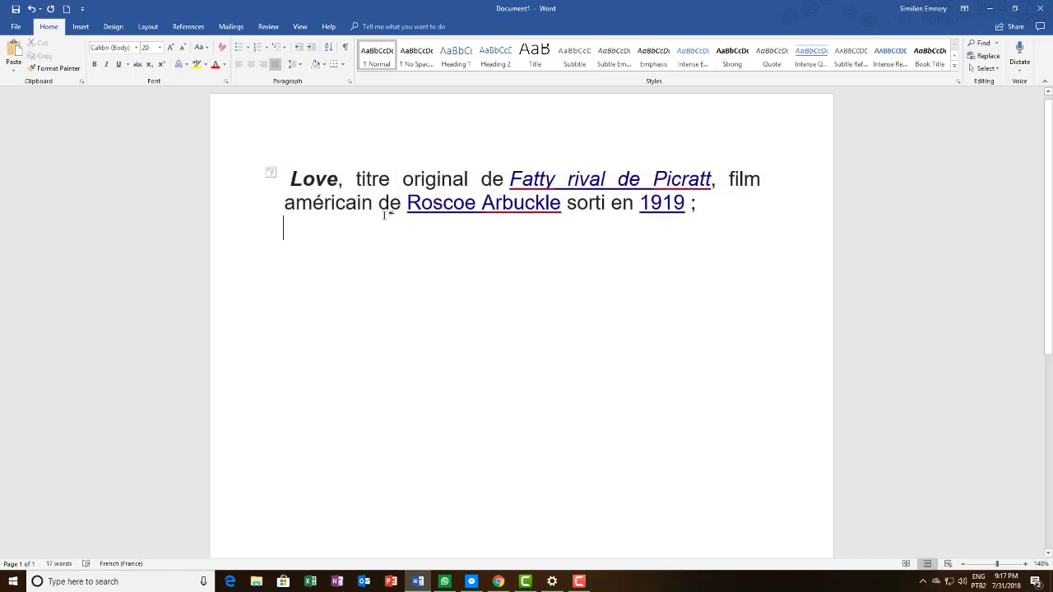
pyautogui.hotkey('ctrl', 'a')
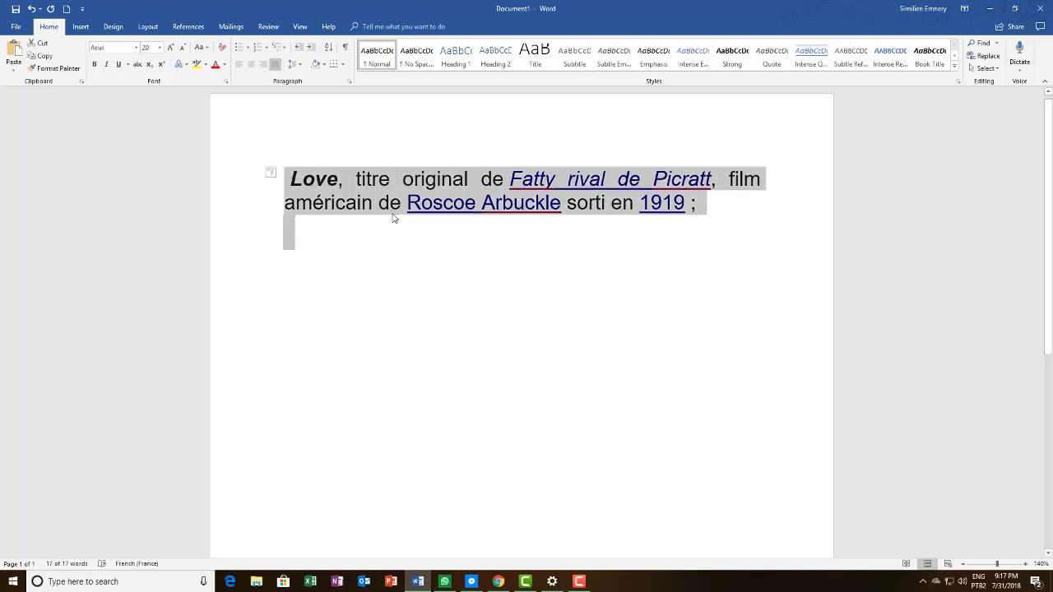
pyautogui.click(425, 263)
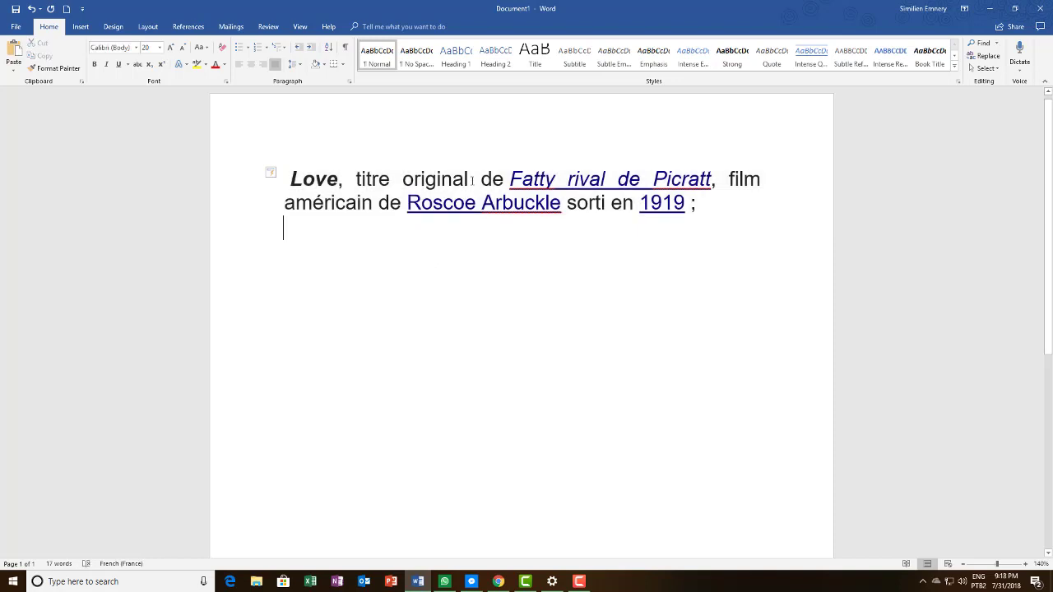
# - Select only the words "Love, titre original", then only "titre original", clearing each selection
pyautogui.moveTo(474, 179); pyautogui.dragTo(293, 179)
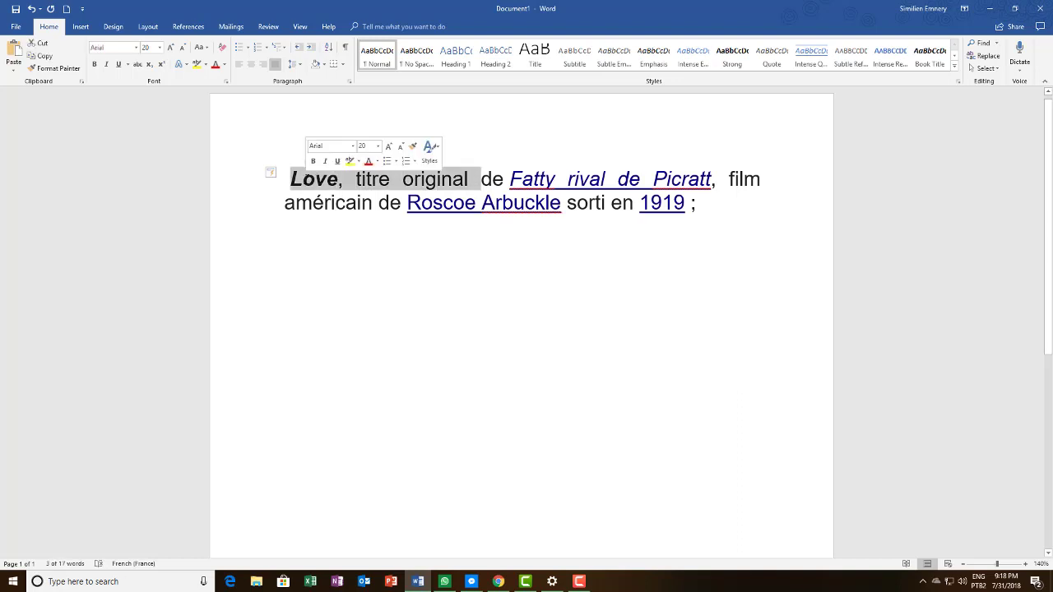
pyautogui.click(562, 220)
pyautogui.click(476, 180)
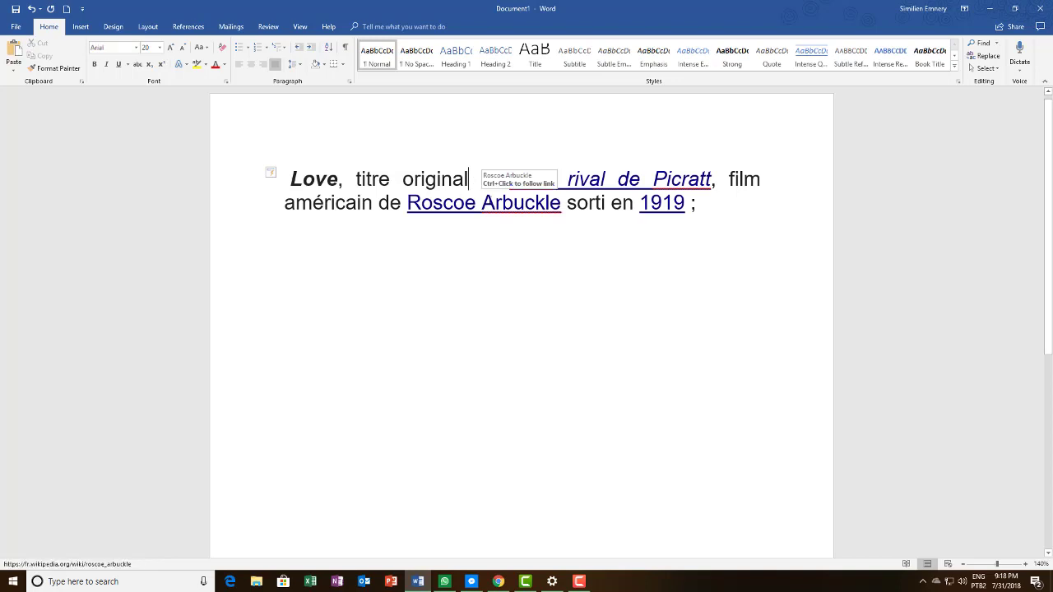
pyautogui.moveTo(468, 179); pyautogui.dragTo(343, 179)
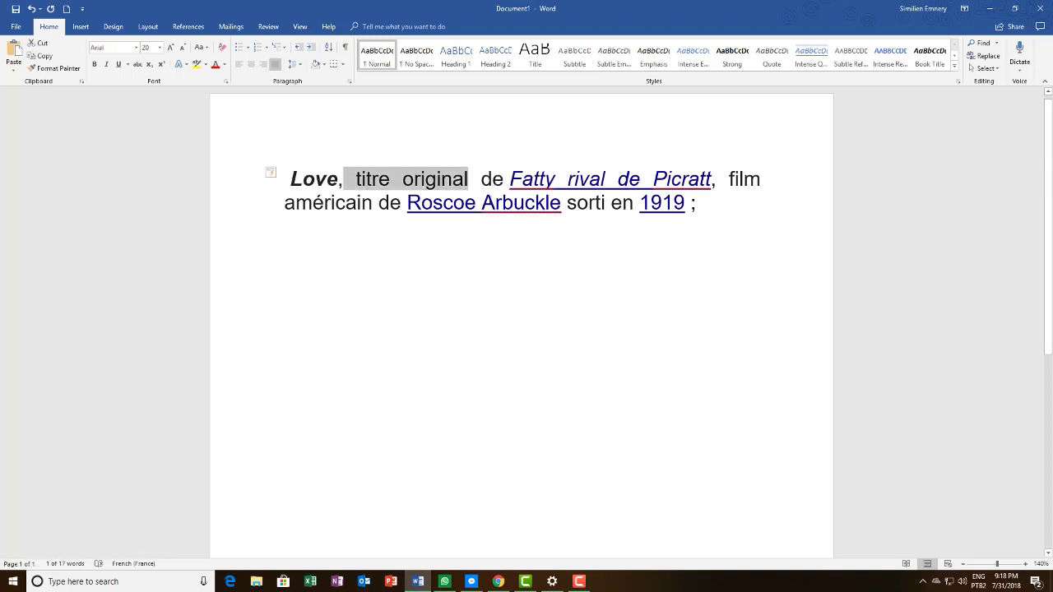
pyautogui.click(512, 252)
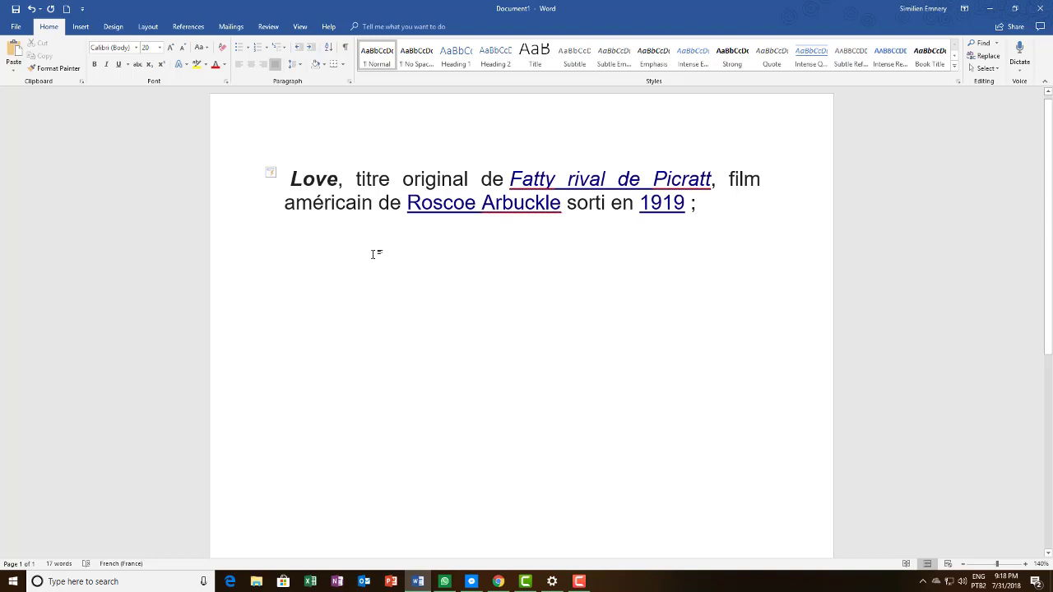
# - Select the entire document content from the start of the paragraph and copy it
pyautogui.hotkey('ctrl', 'a')
pyautogui.click(291, 179)
pyautogui.hotkey('ctrl', 'a')
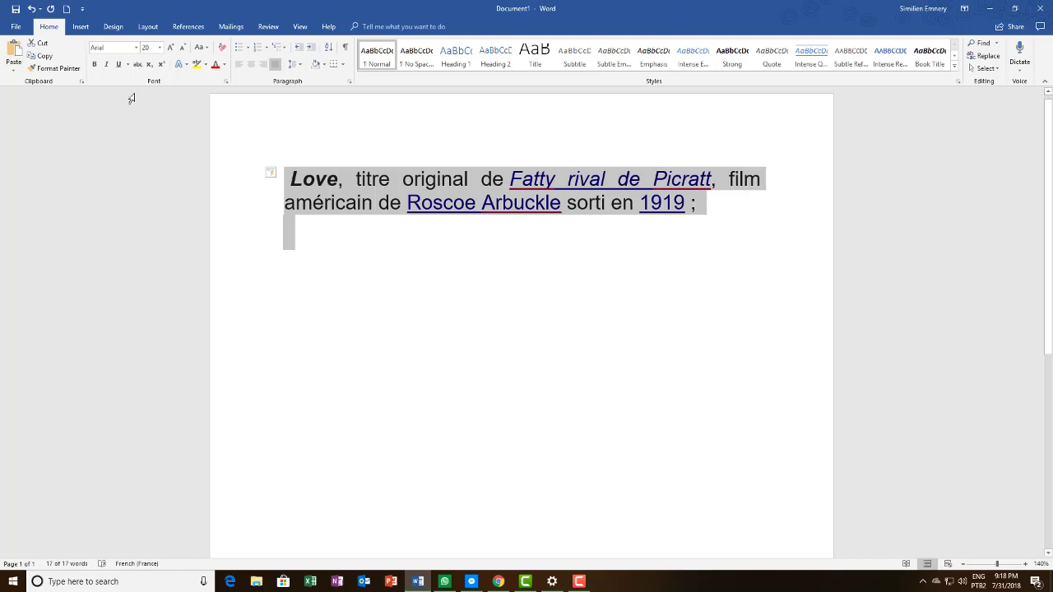
pyautogui.click(38, 58)
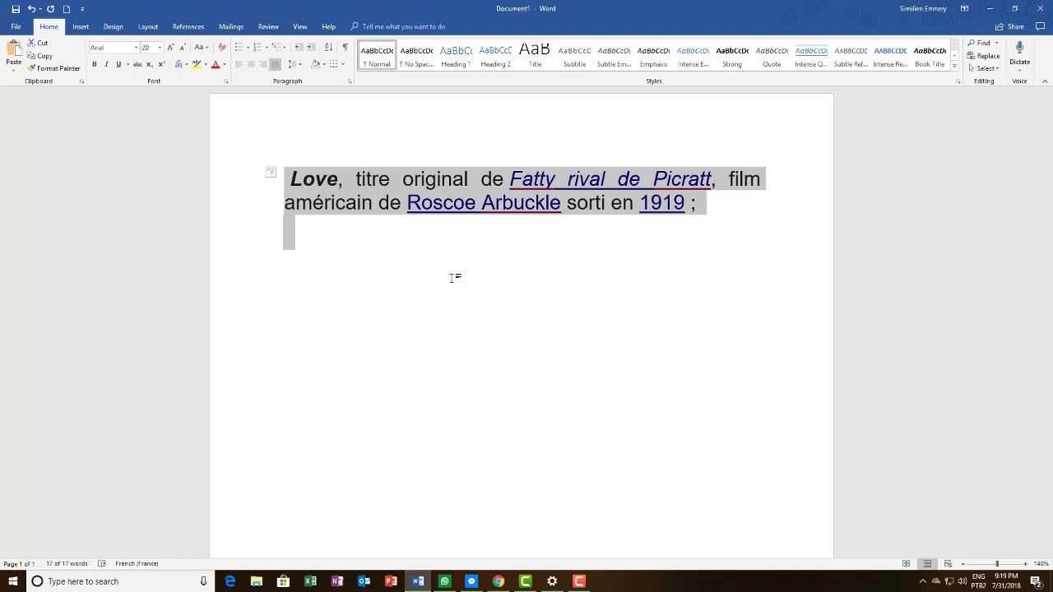
# - Examine the context options offered on the "Roscoe Arbuckle" link while no text is selected
pyautogui.click(461, 200)
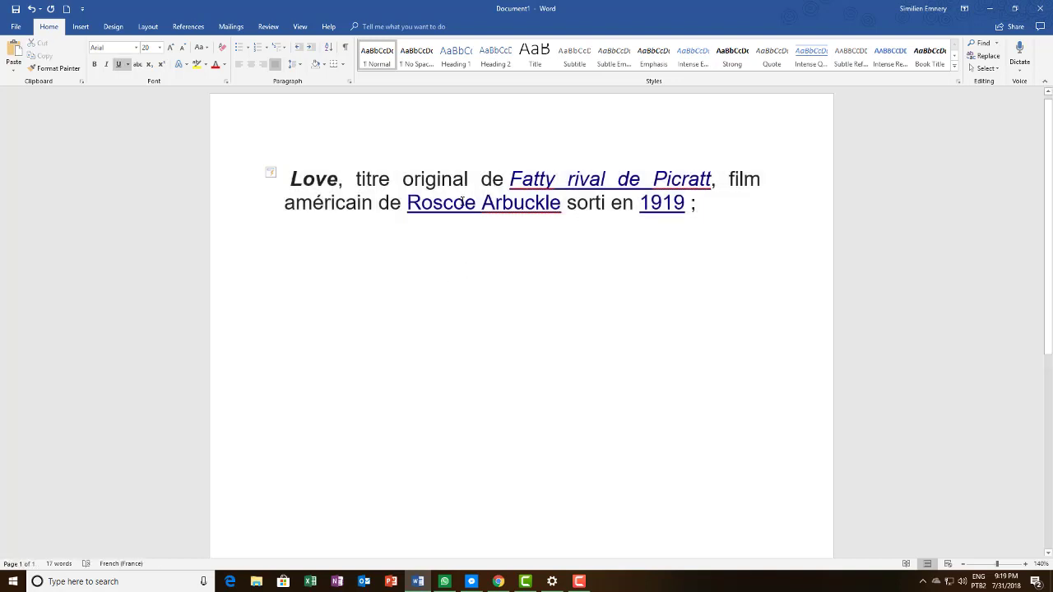
pyautogui.rightClick(462, 200)
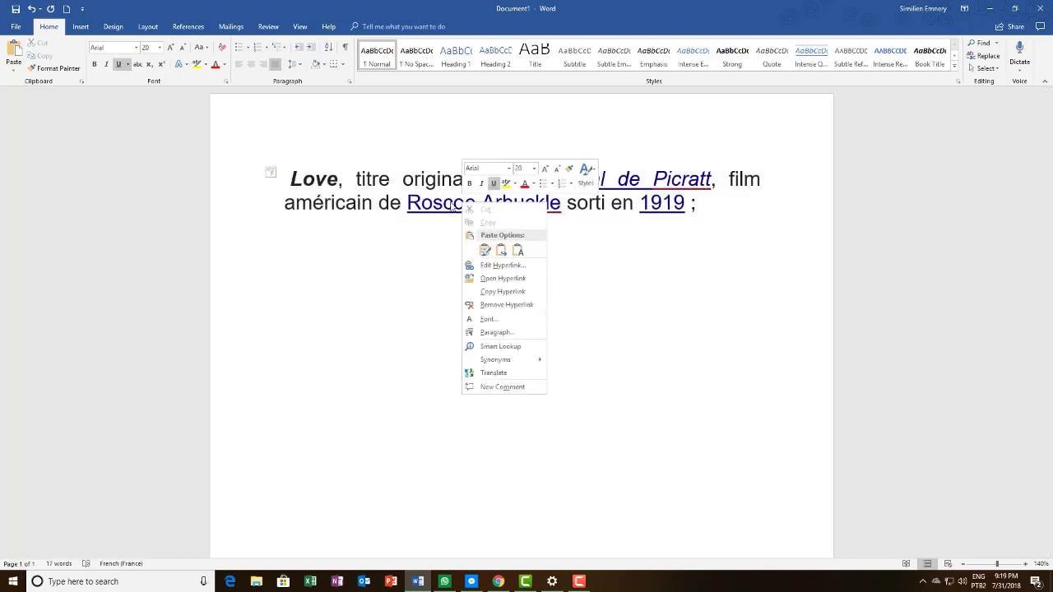
pyautogui.rightClick(441, 191)
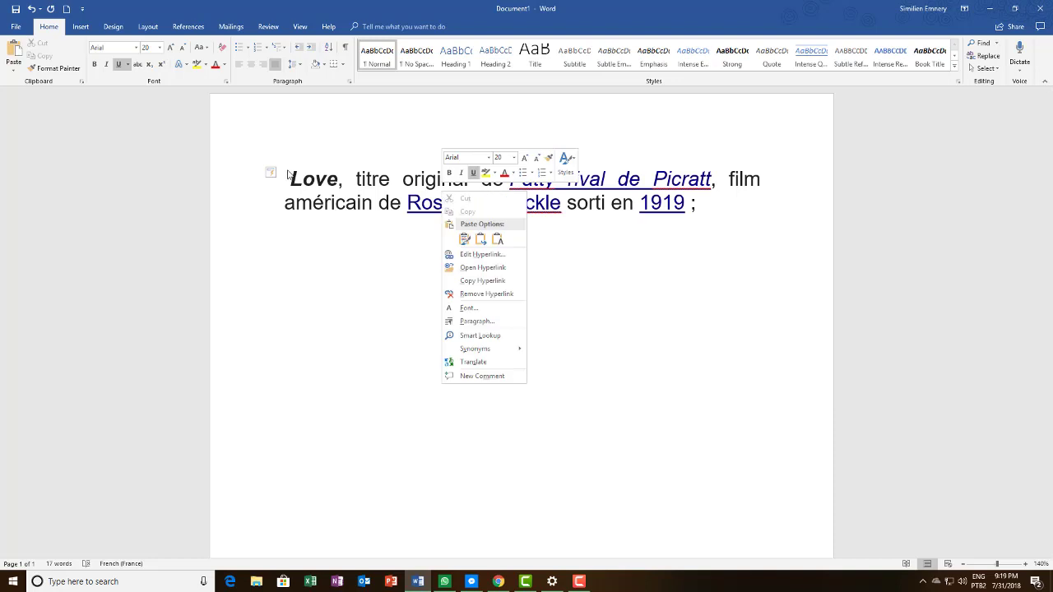
# - Select the paragraph backwards from its end to "Love", clear it, and select it again forwards to its end
pyautogui.click(704, 211)
pyautogui.moveTo(705, 210); pyautogui.dragTo(293, 178)
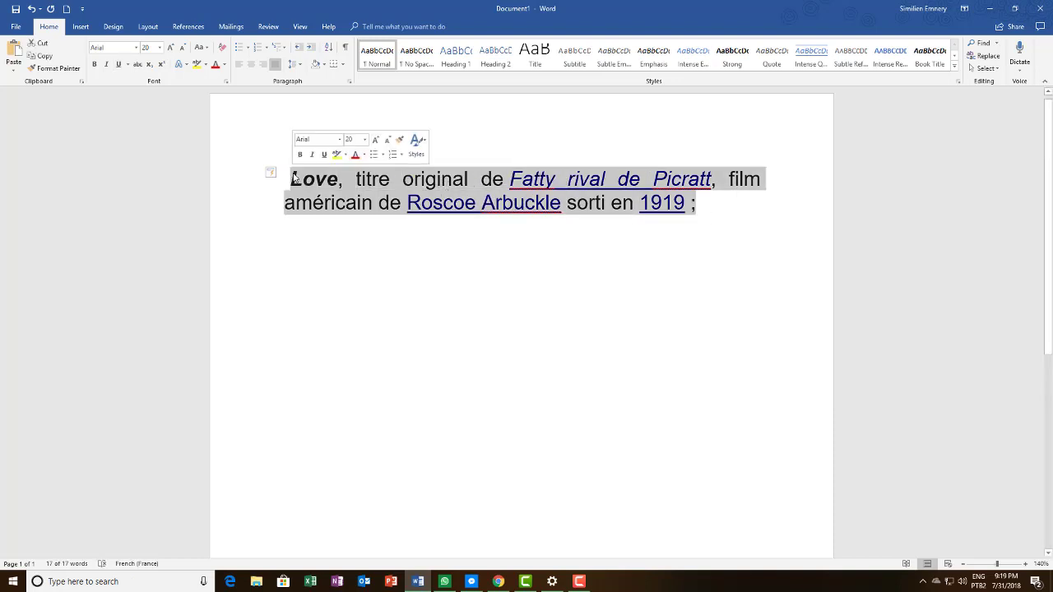
pyautogui.click(294, 177)
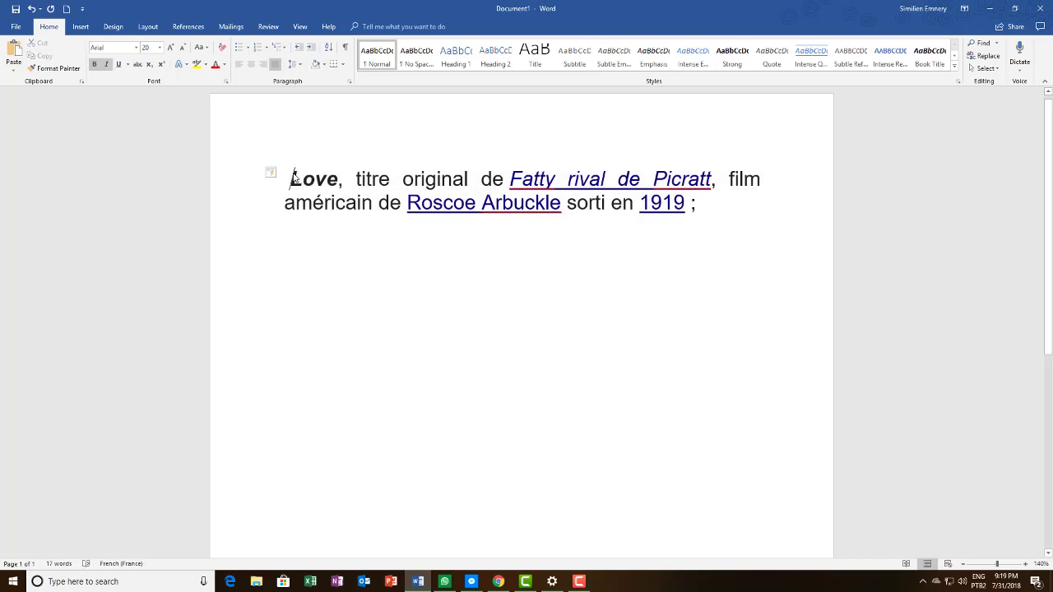
pyautogui.moveTo(294, 177); pyautogui.dragTo(714, 212)
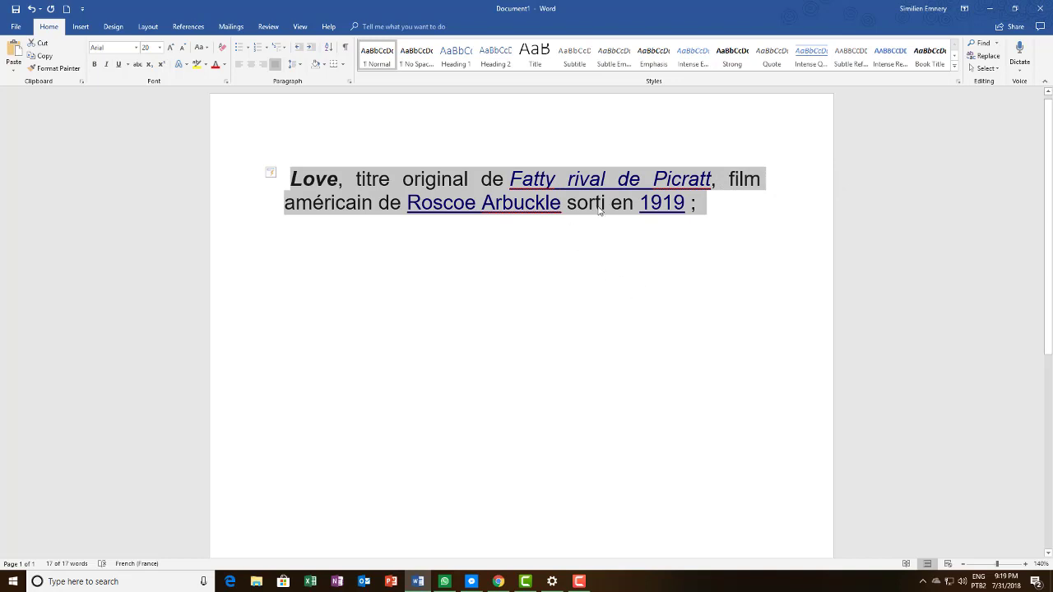
# - Clear the selection and examine the context options on the empty line below the paragraph
pyautogui.click(444, 265)
pyautogui.rightClick(446, 265)
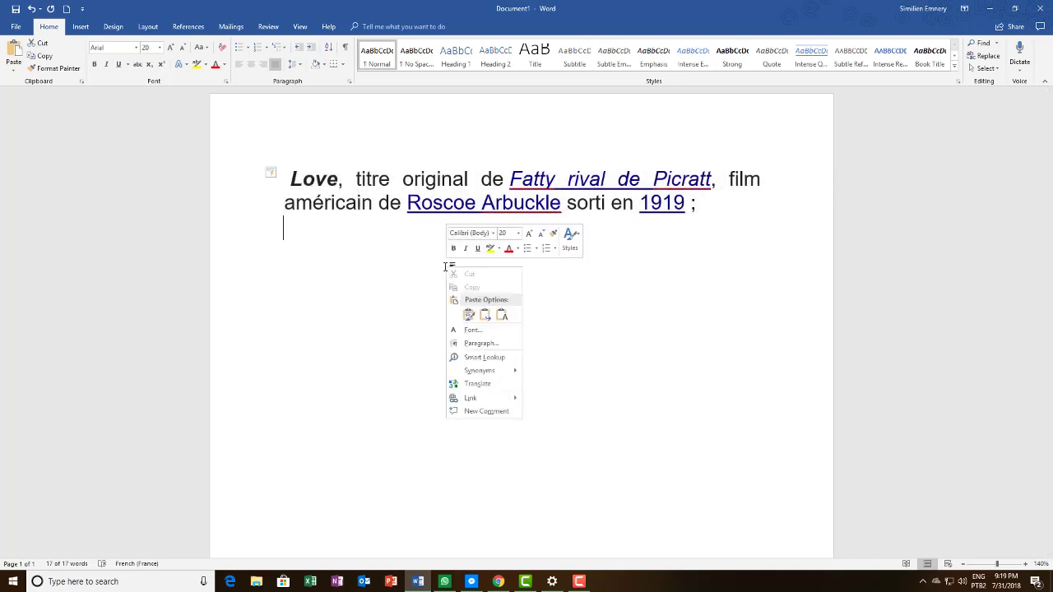
pyautogui.click(576, 365)
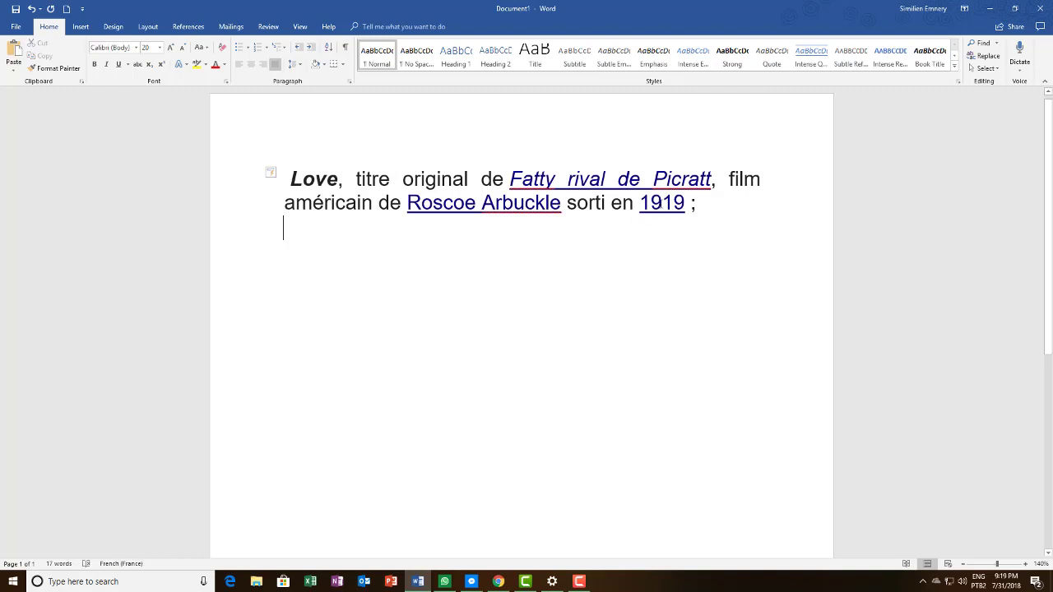
# - Copy the paragraph from "Love" to its final semicolon and paste it twice on the empty line below
pyautogui.moveTo(699, 204); pyautogui.dragTo(303, 173)
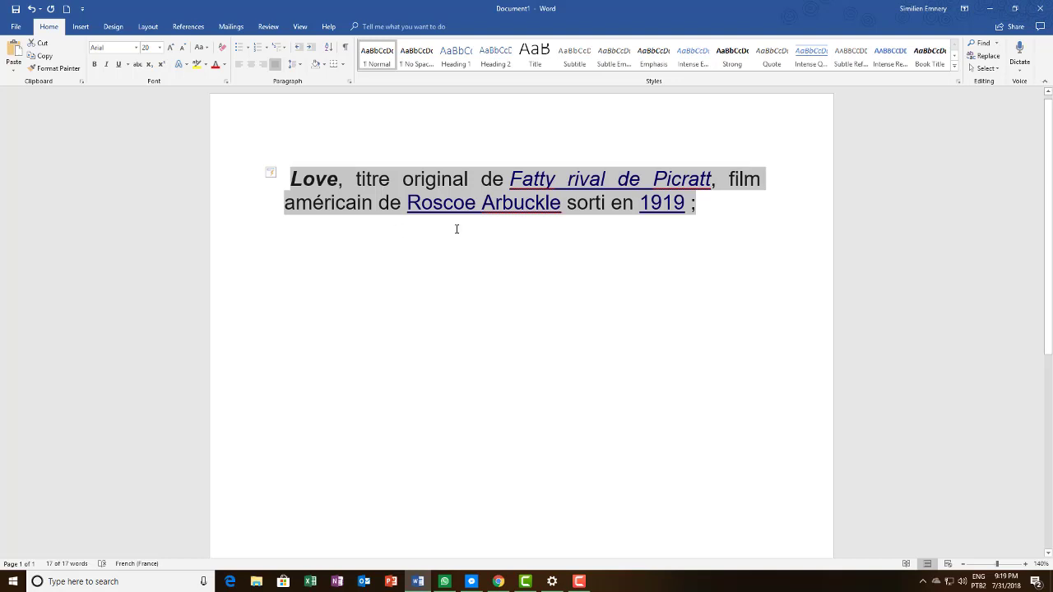
pyautogui.click(711, 227)
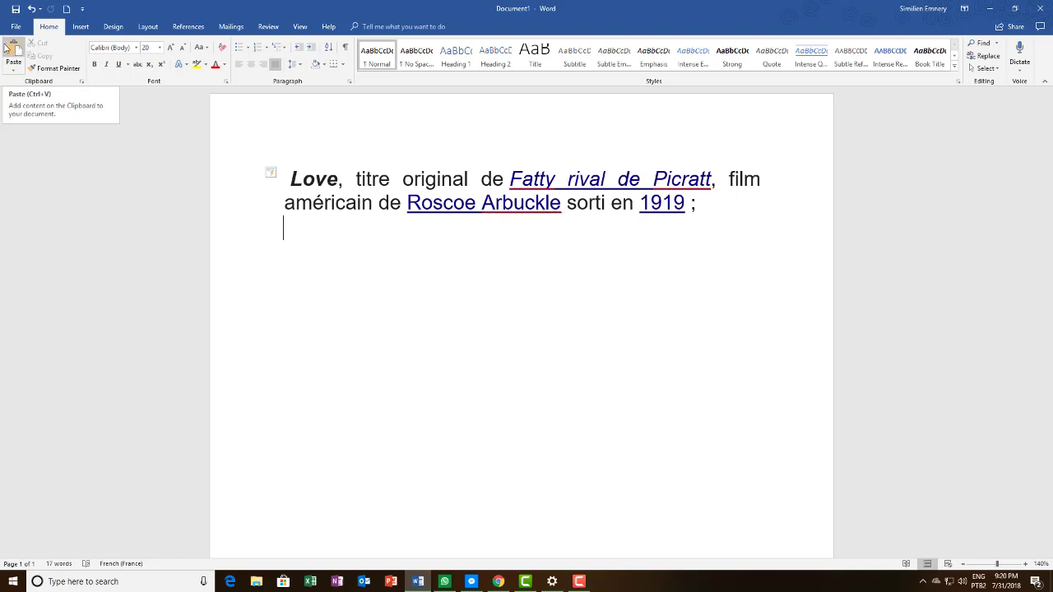
pyautogui.click(16, 51)
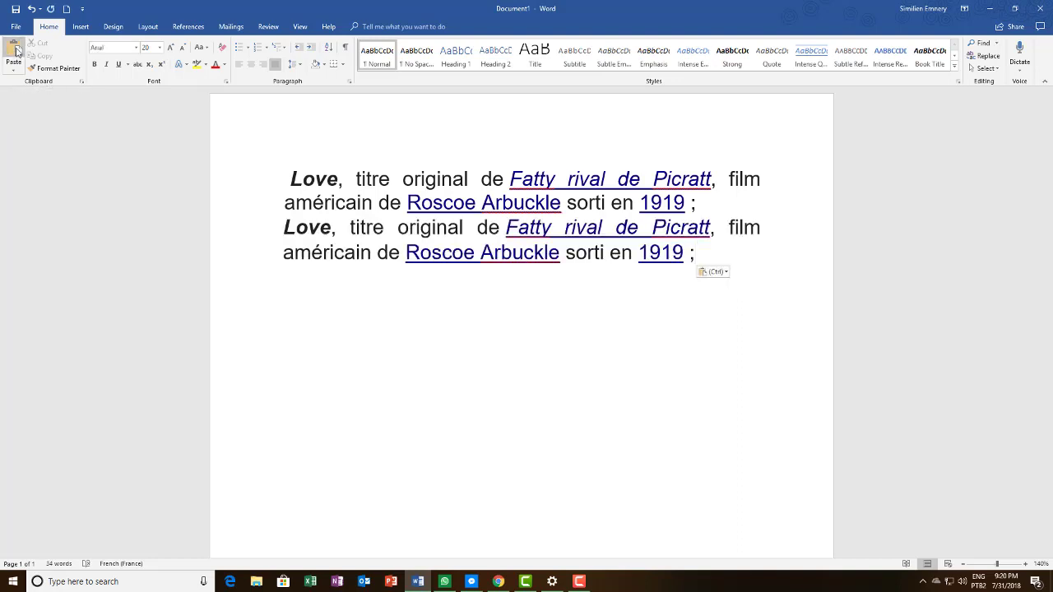
pyautogui.click(16, 51)
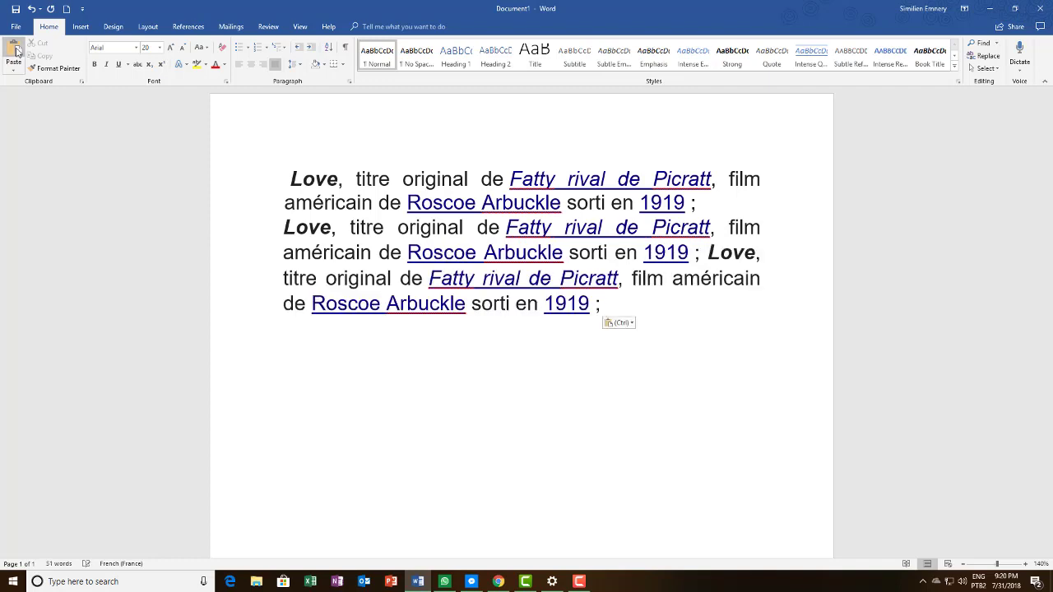
# - Start a new paragraph at the "Love" that begins the second pasted copy
pyautogui.click(708, 255)
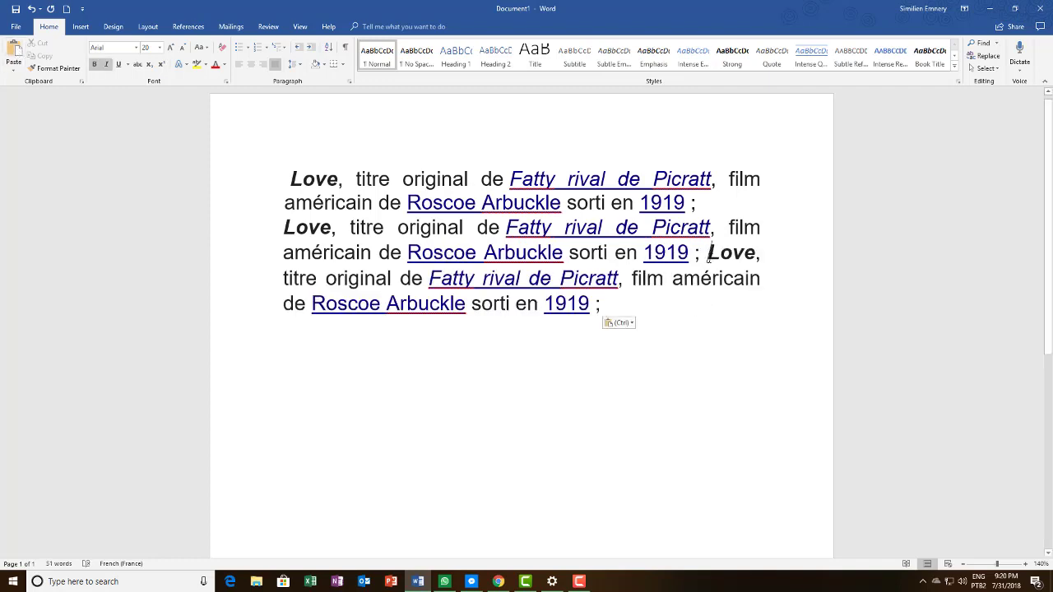
pyautogui.press('Return')
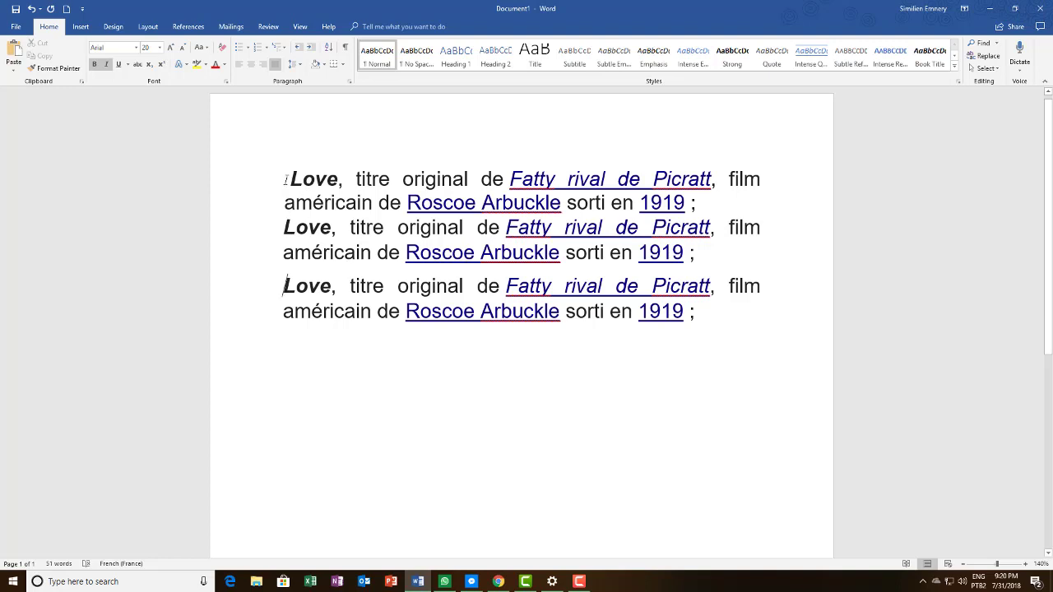
# - Copy the first paragraph from "Love" to its semicolon and paste it on a new line below the last copy
pyautogui.moveTo(290, 178); pyautogui.dragTo(696, 206)
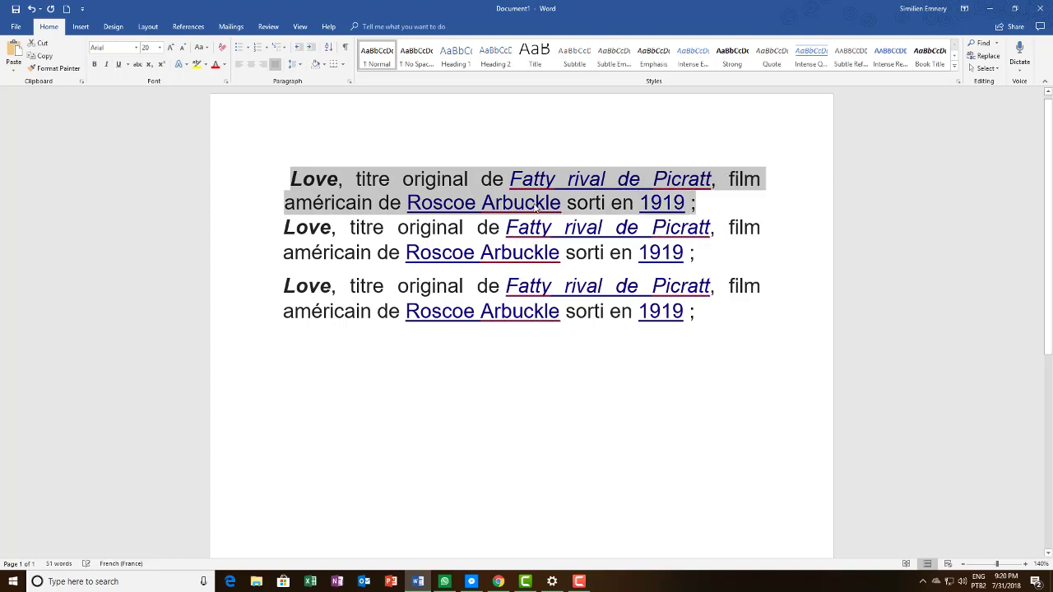
pyautogui.click(38, 59)
pyautogui.click(533, 356)
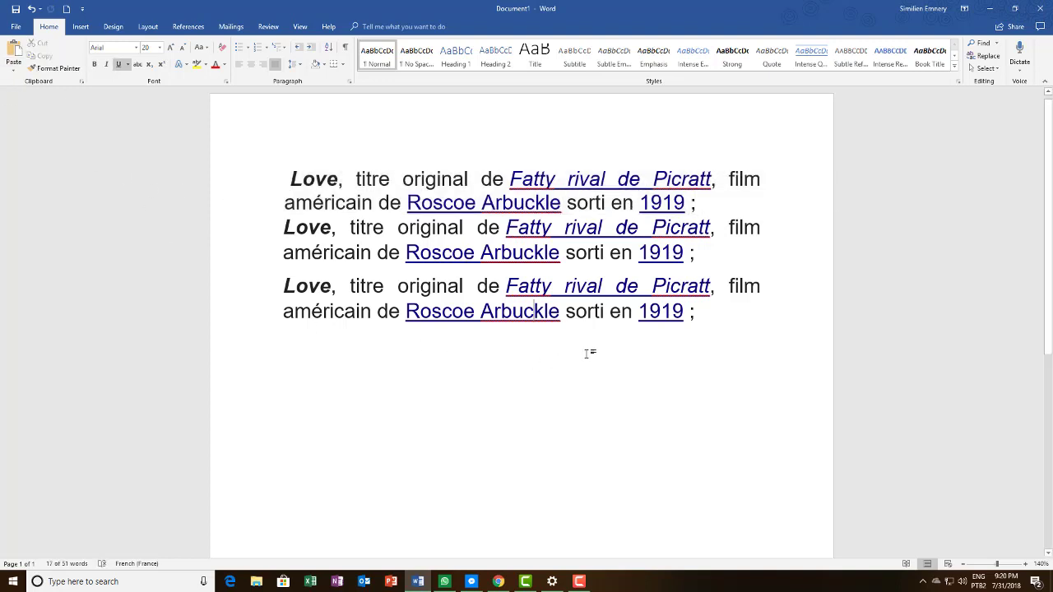
pyautogui.click(742, 356)
pyautogui.press('Return')
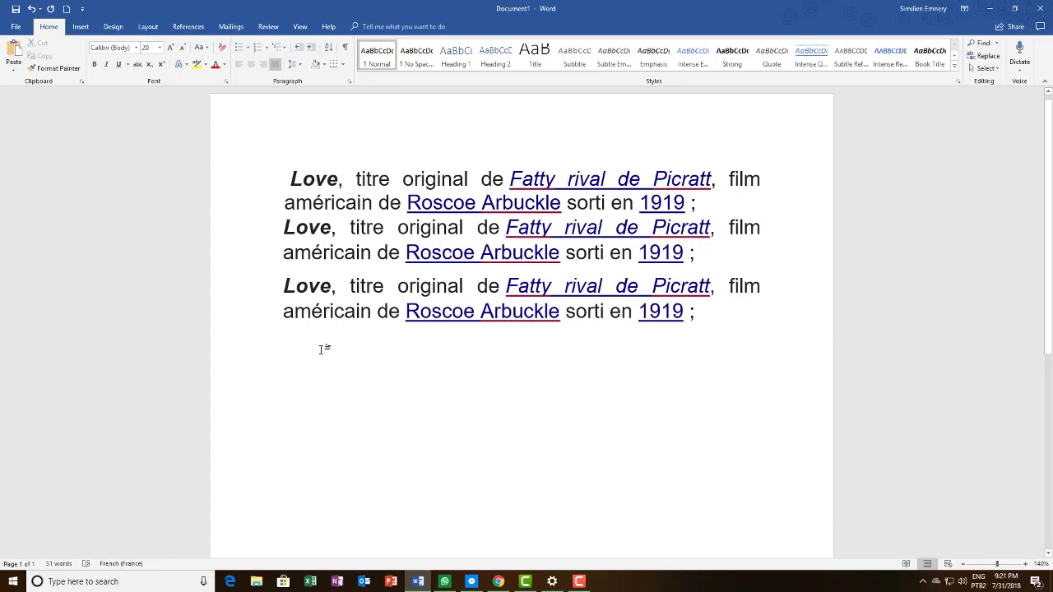
pyautogui.hotkey('ctrl', 'v')
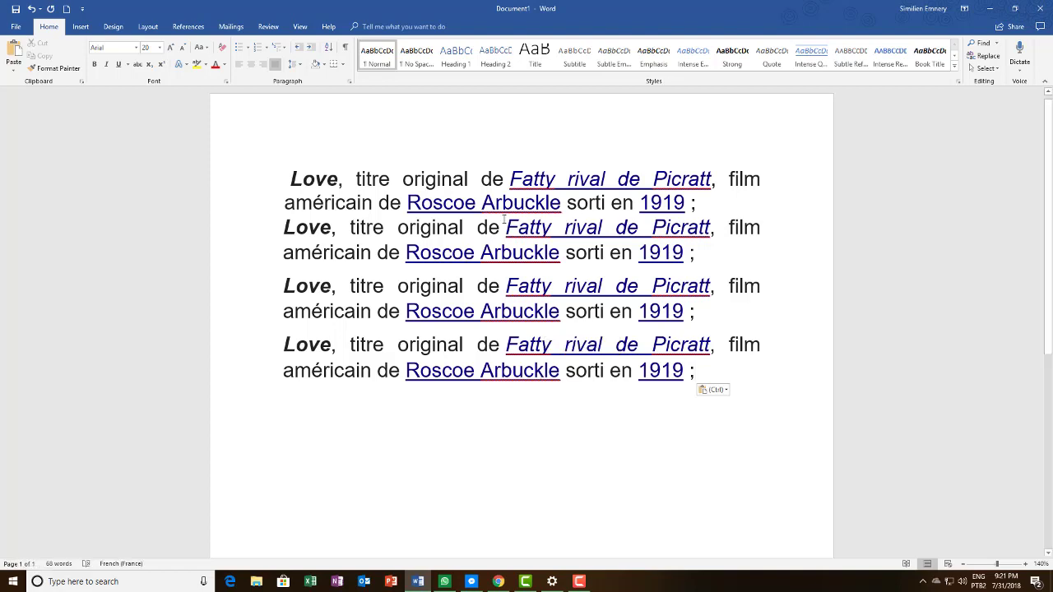
# - Copy the first paragraph from "Love" to its semicolon and clear the selection
pyautogui.moveTo(291, 176); pyautogui.dragTo(702, 204)
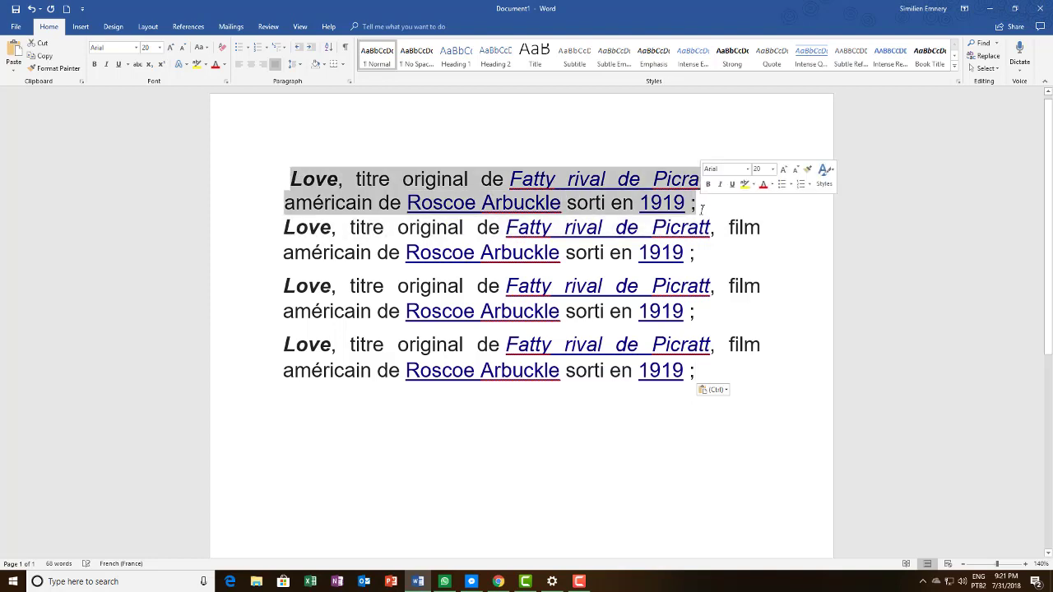
pyautogui.click(43, 57)
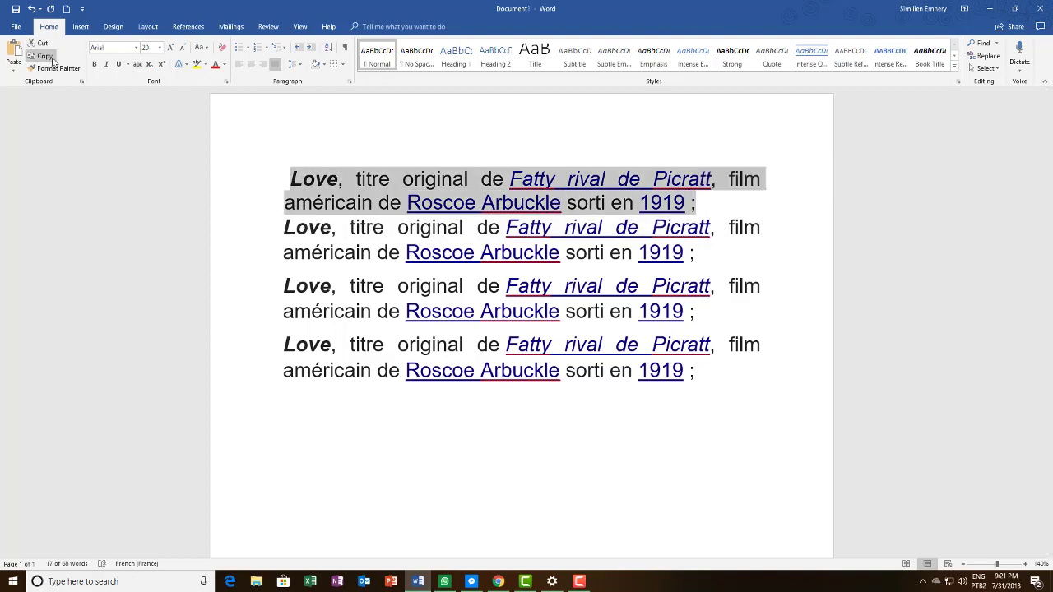
pyautogui.click(480, 188)
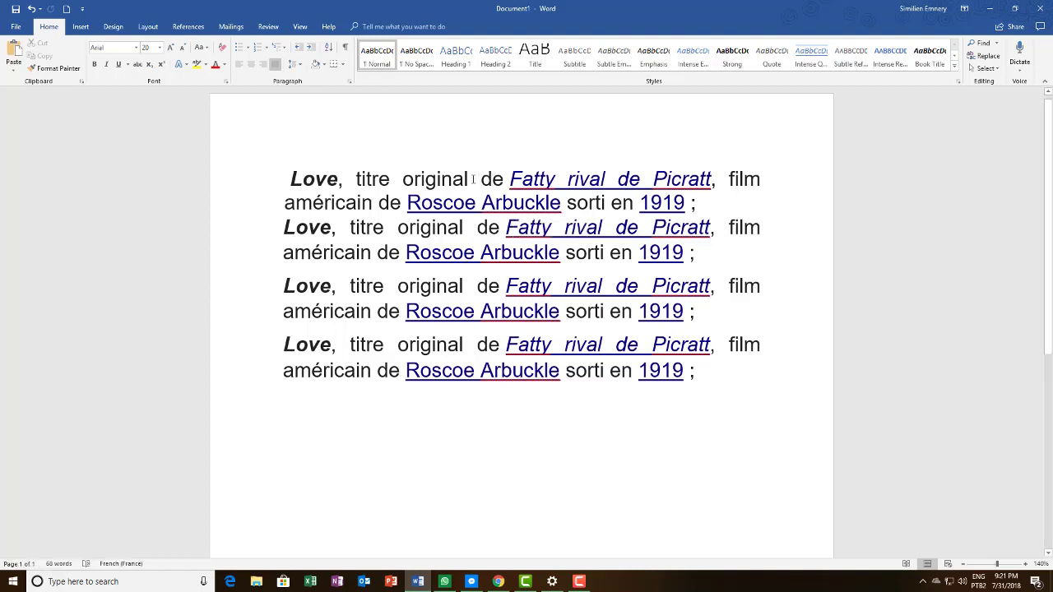
# - Cut "Love, titre original" from the first paragraph and paste it on a new line below the last paragraph
pyautogui.moveTo(475, 179); pyautogui.dragTo(294, 175)
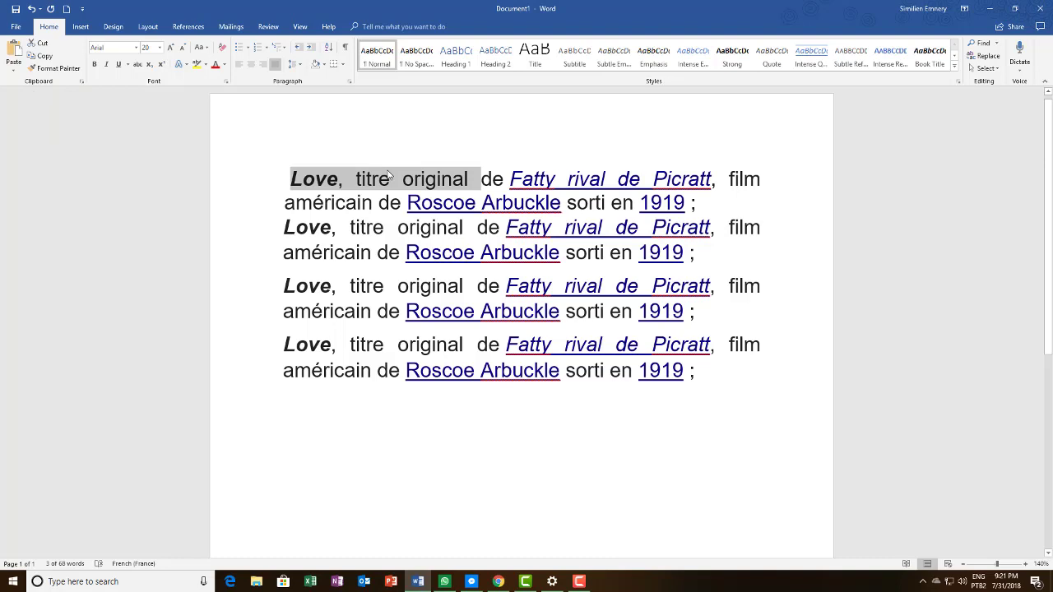
pyautogui.click(42, 43)
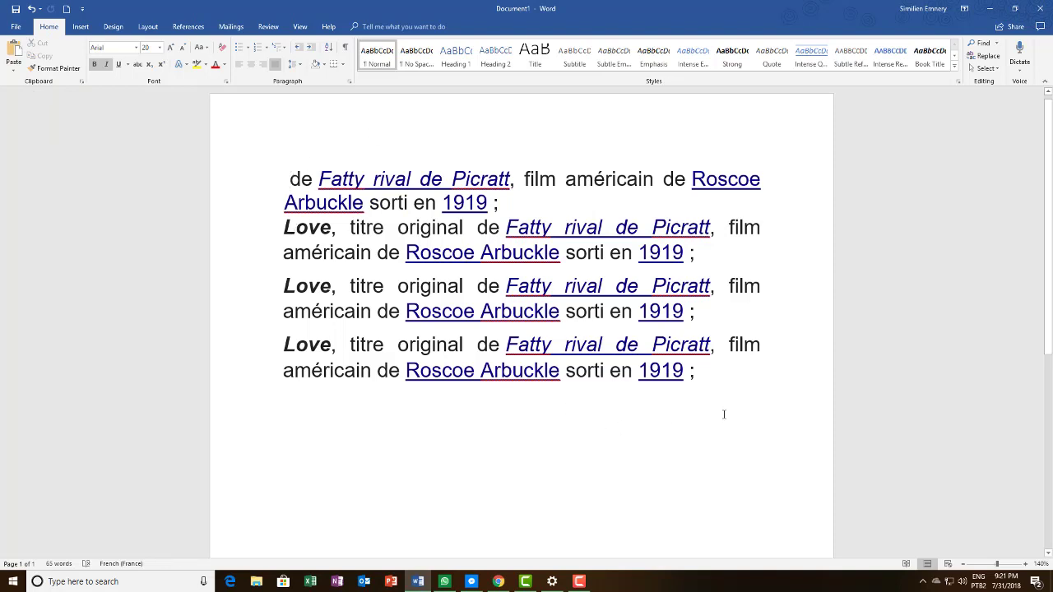
pyautogui.click(721, 377)
pyautogui.press('Return')
pyautogui.hotkey('ctrl', 'v')
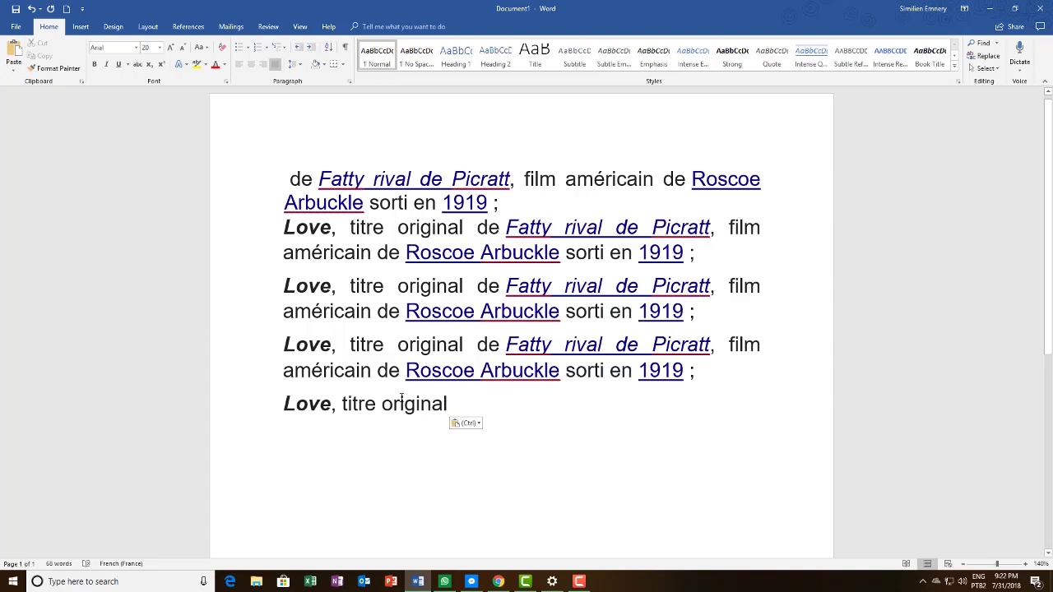
# - Paste the cut words "Love, titre original" back before "de" at the start of the first paragraph
pyautogui.moveTo(448, 398); pyautogui.dragTo(281, 403)
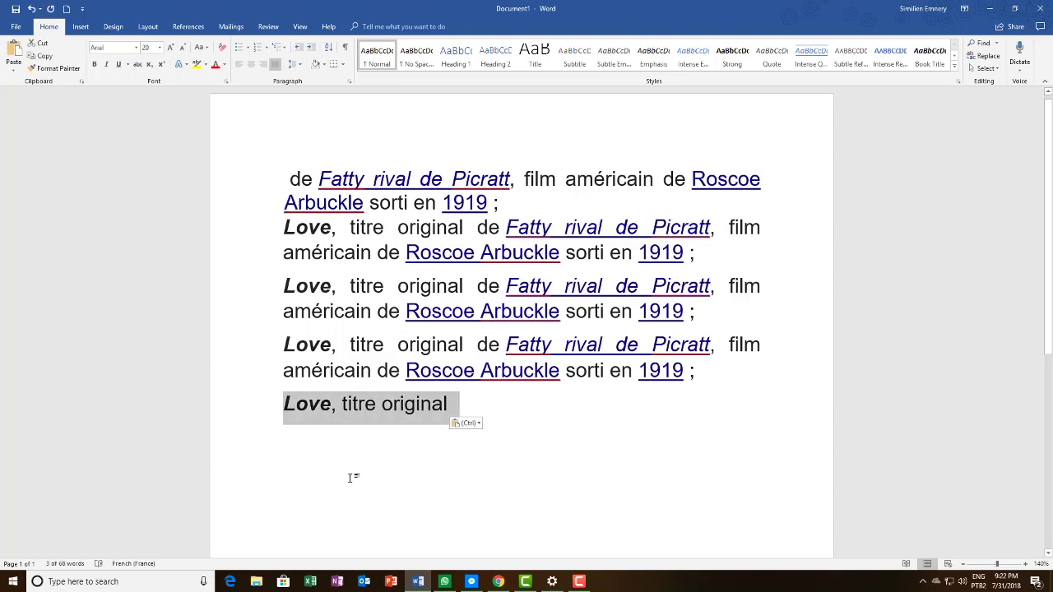
pyautogui.click(288, 185)
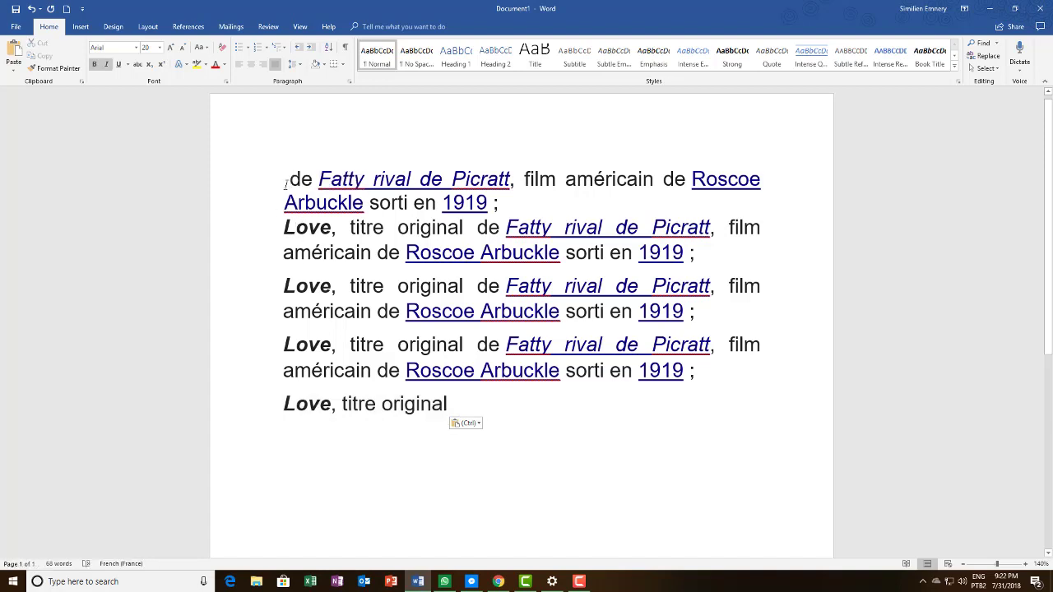
pyautogui.hotkey('ctrl', 'v')
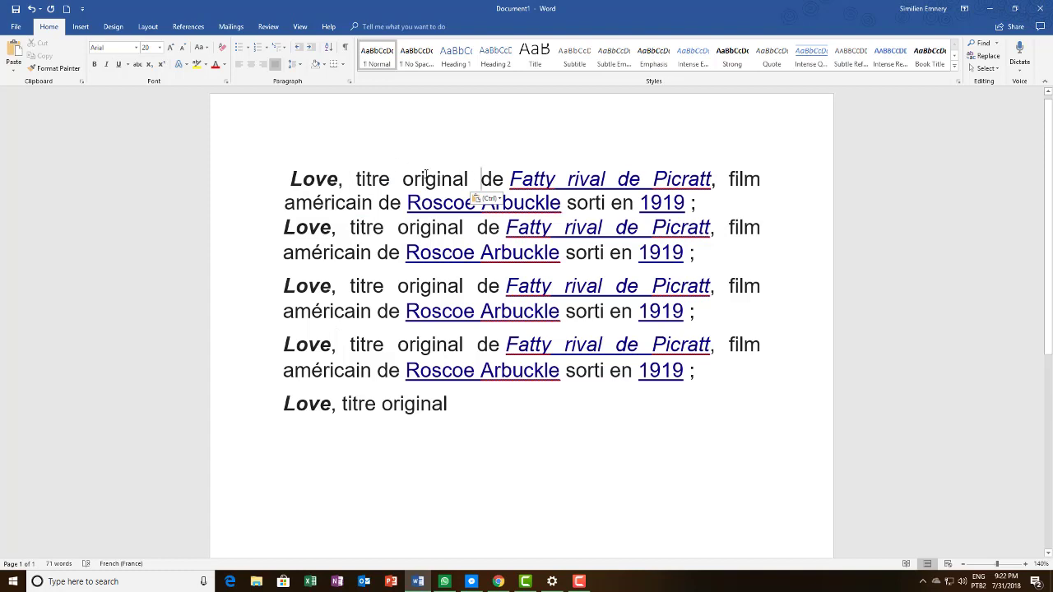
pyautogui.moveTo(475, 178); pyautogui.dragTo(290, 179)
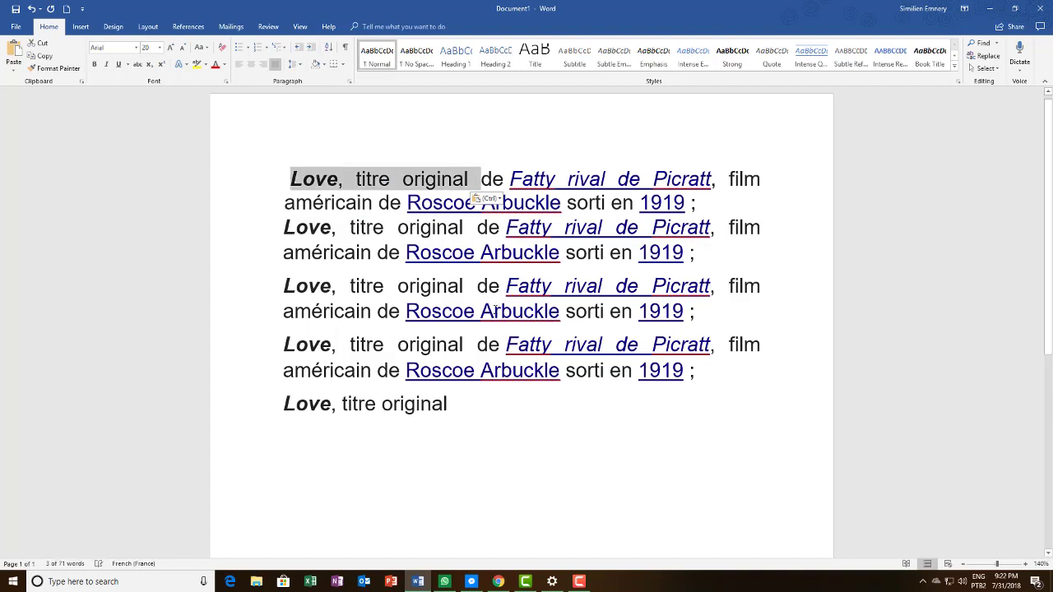
pyautogui.click(499, 416)
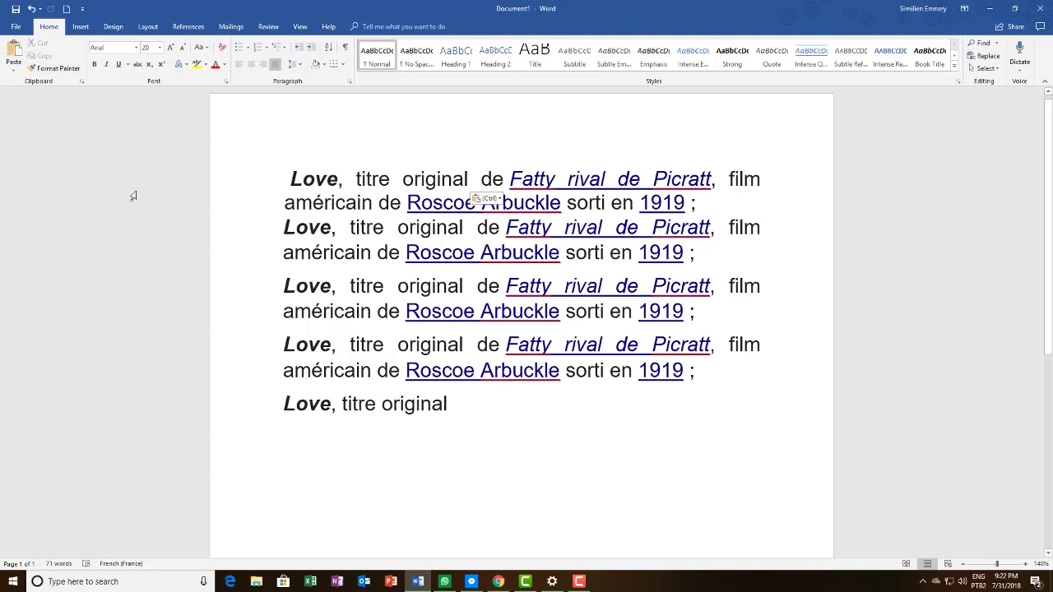
# - Remove the underline from all the text in the document
pyautogui.click(446, 203)
pyautogui.moveTo(287, 168); pyautogui.dragTo(510, 406)
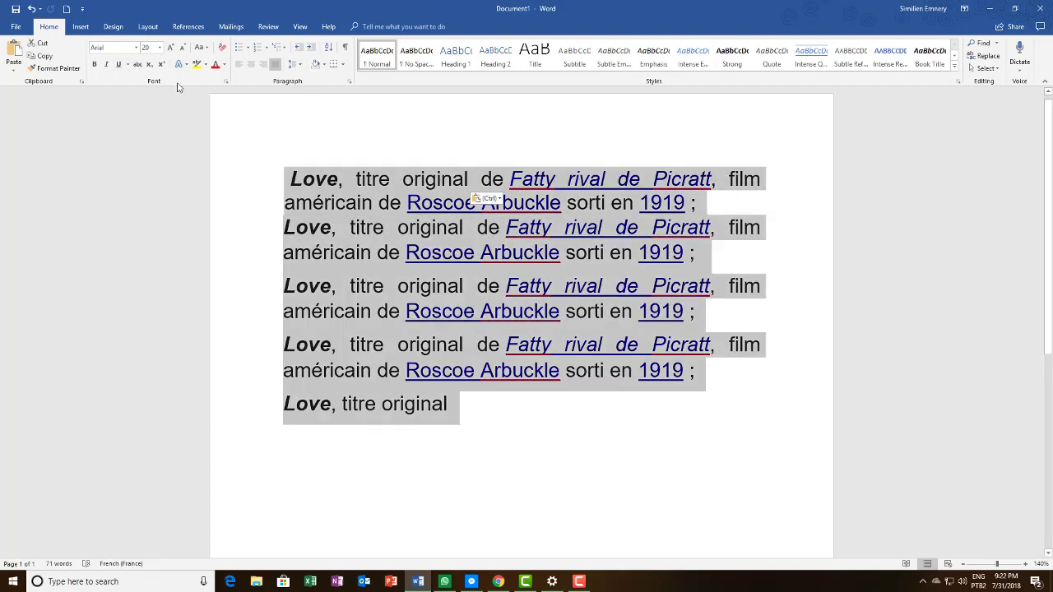
pyautogui.click(119, 65)
pyautogui.click(118, 65)
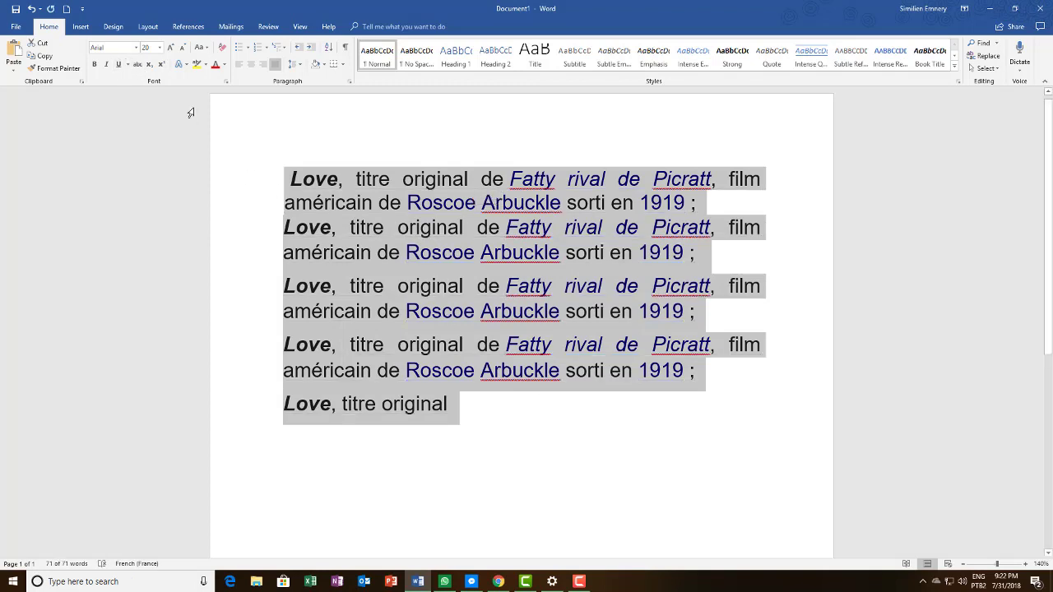
# - Change the font color of all the text to red and finally to black
pyautogui.click(217, 65)
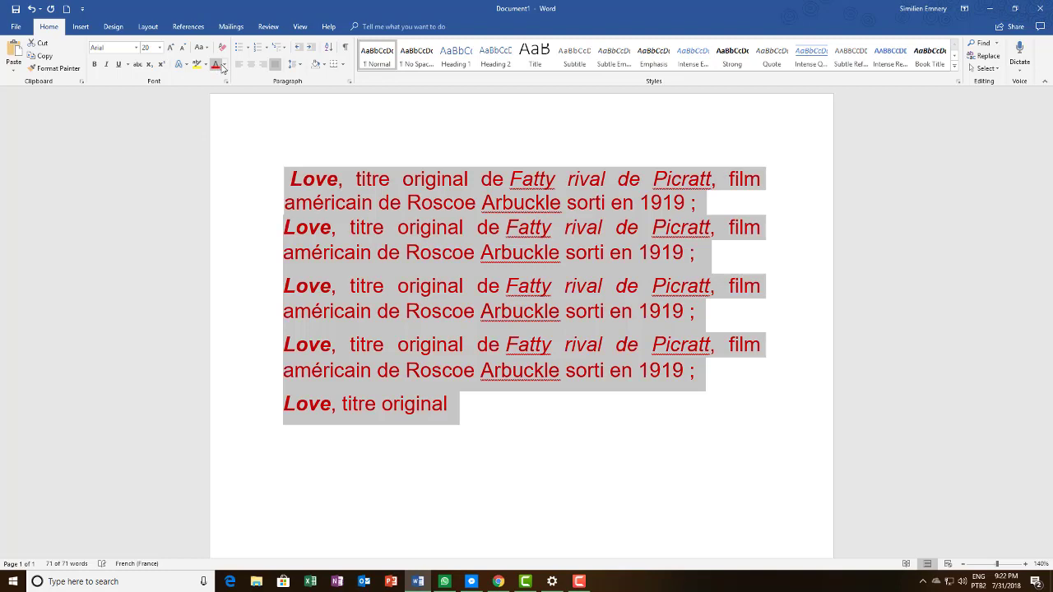
pyautogui.click(224, 65)
pyautogui.click(235, 76)
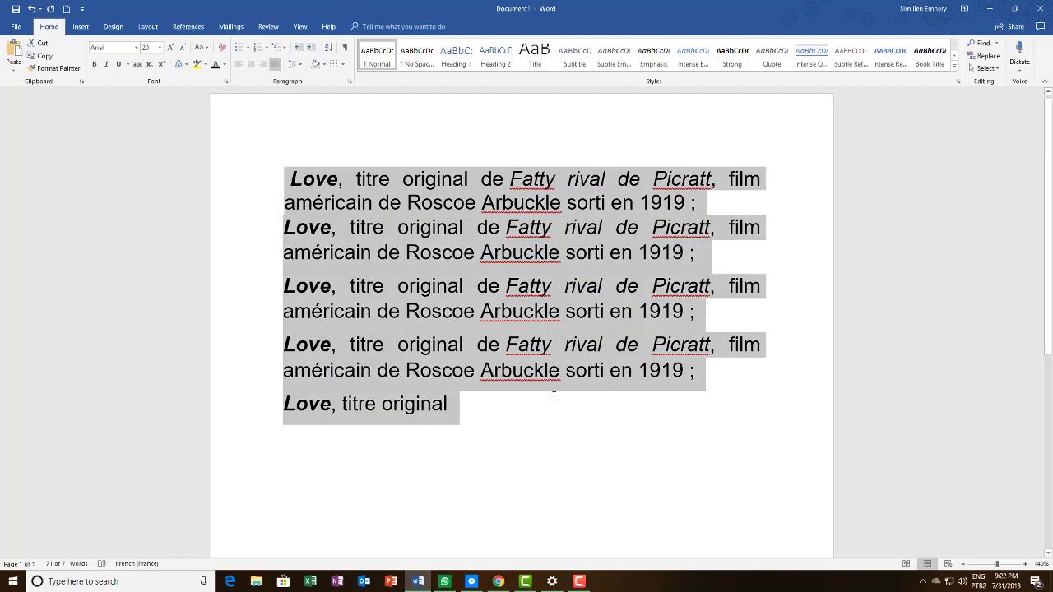
pyautogui.click(551, 394)
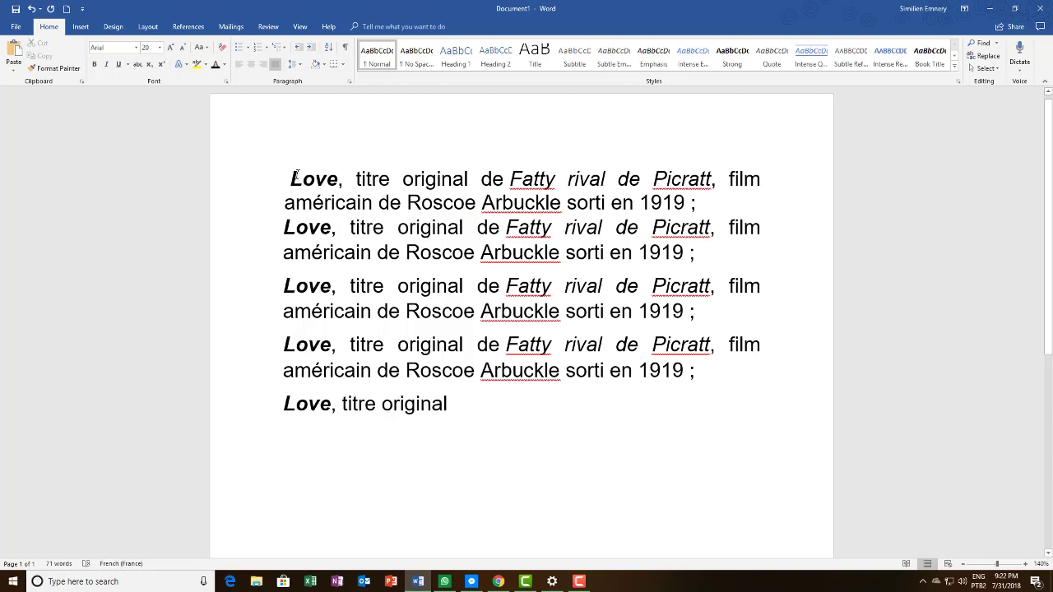
# - Remove the bold formatting from all the text, from the first "Love" to the last line
pyautogui.moveTo(296, 177); pyautogui.dragTo(448, 415)
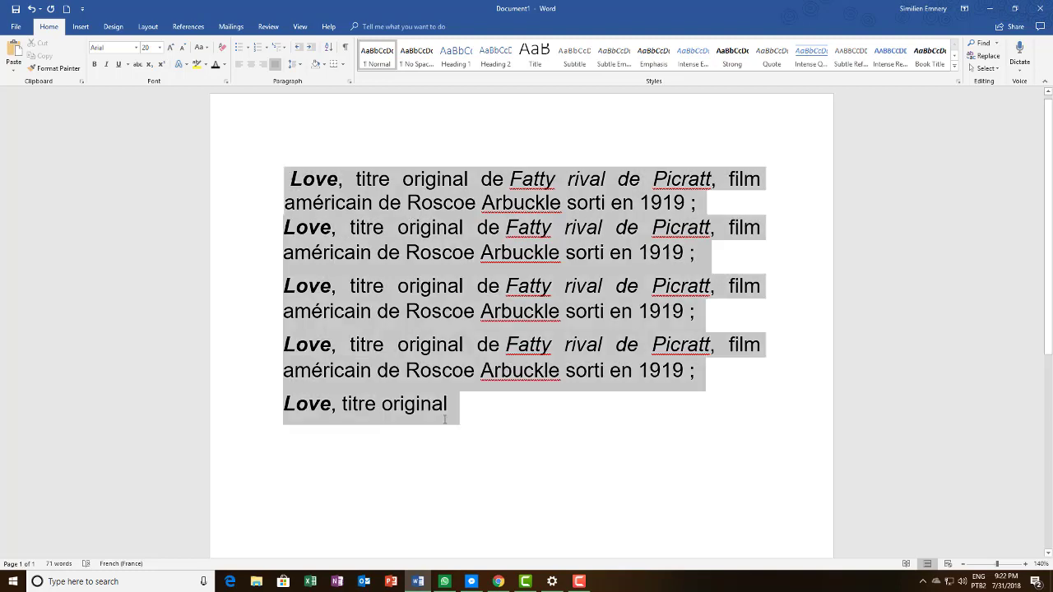
pyautogui.click(96, 65)
pyautogui.click(96, 65)
pyautogui.click(97, 65)
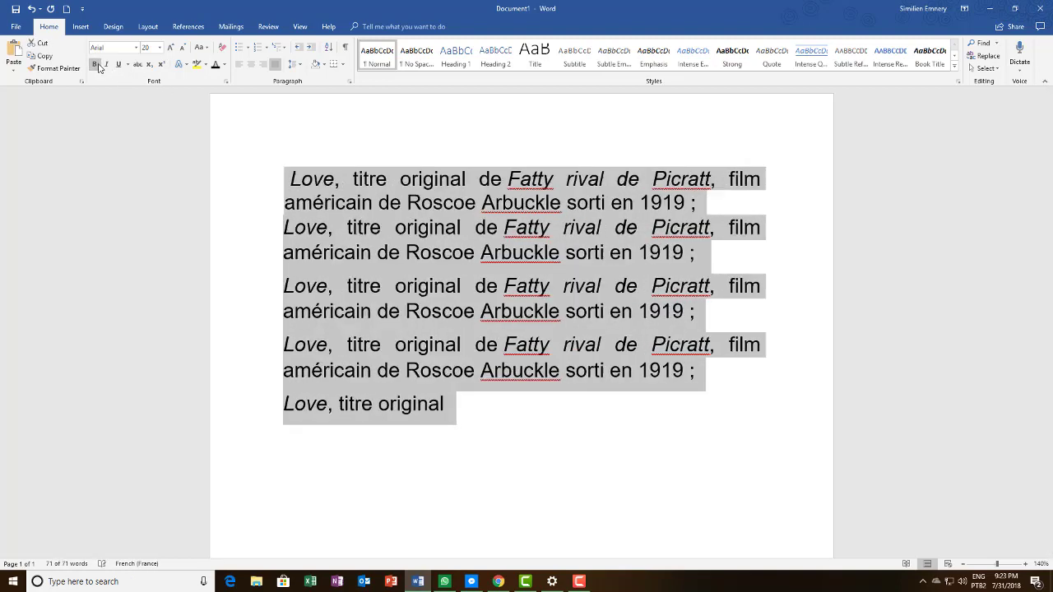
pyautogui.click(609, 425)
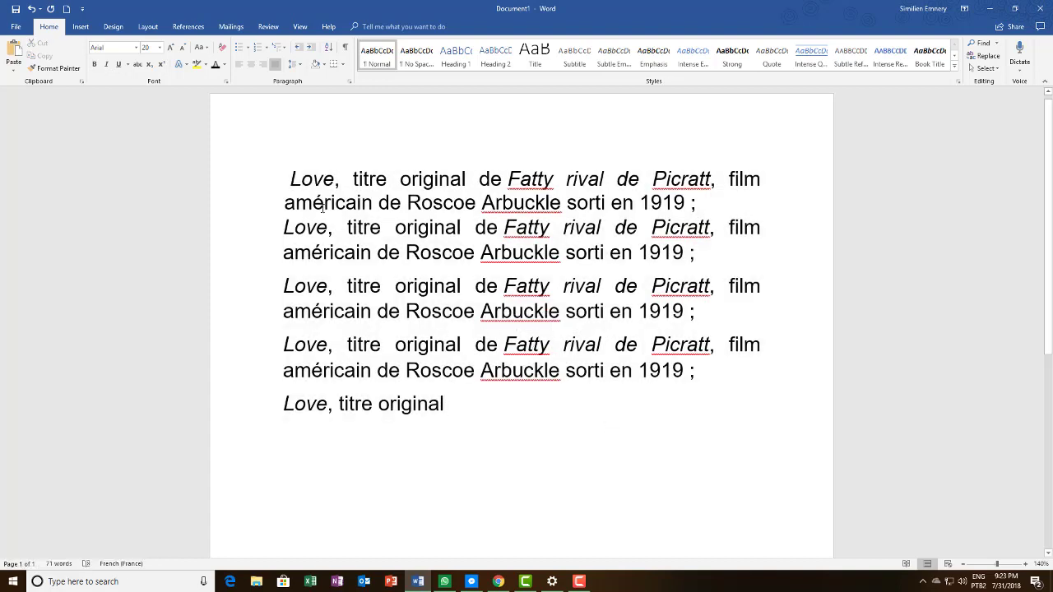
# - Remove the italic formatting from all the text in the document
pyautogui.moveTo(288, 175); pyautogui.dragTo(567, 497)
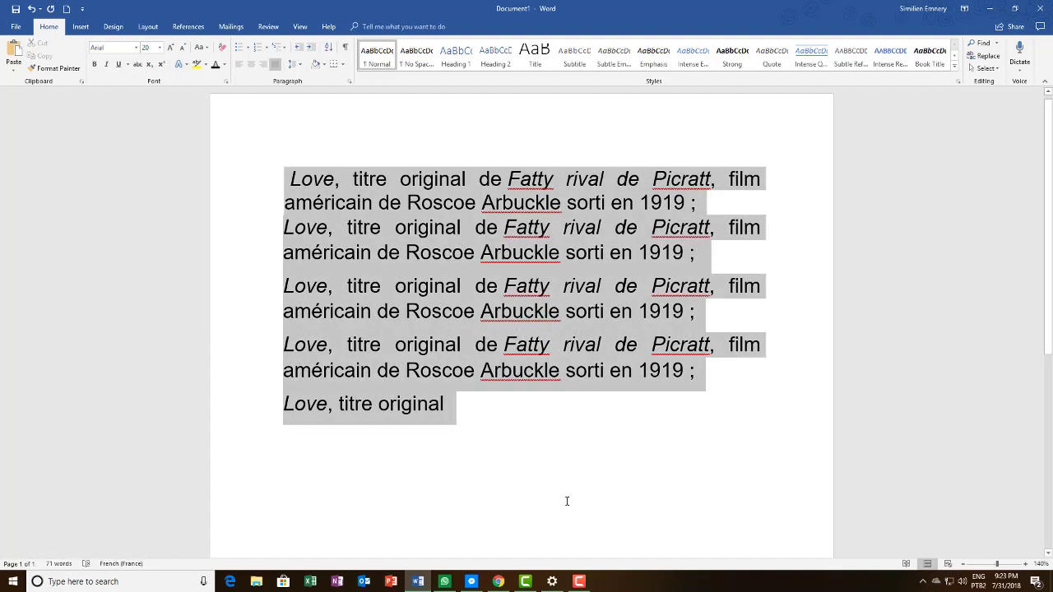
pyautogui.click(105, 64)
pyautogui.click(482, 390)
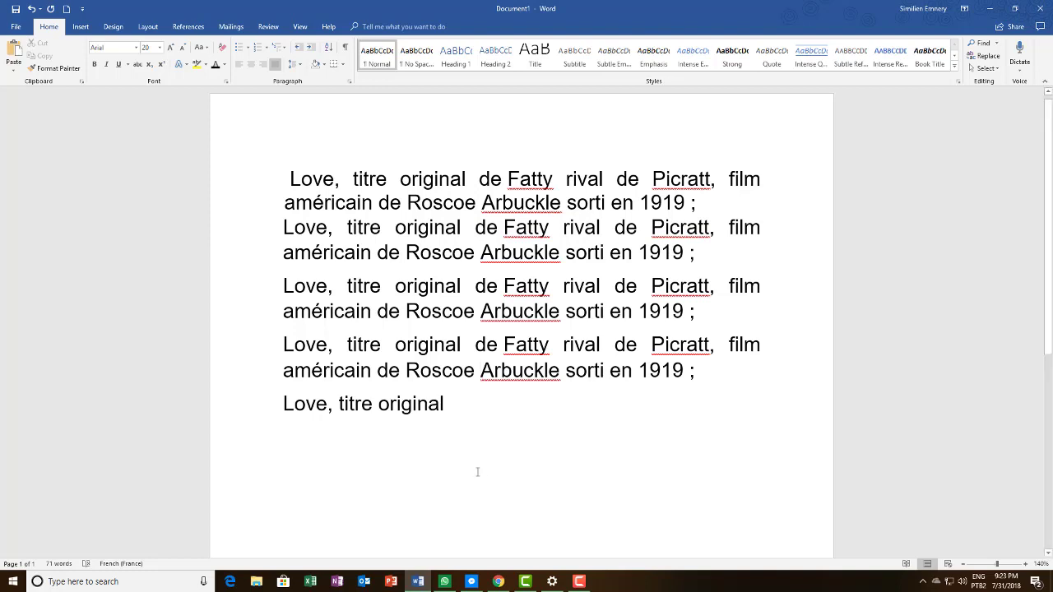
# - Make only the word "Love" at the start of the first paragraph bold
pyautogui.moveTo(337, 181); pyautogui.dragTo(287, 178)
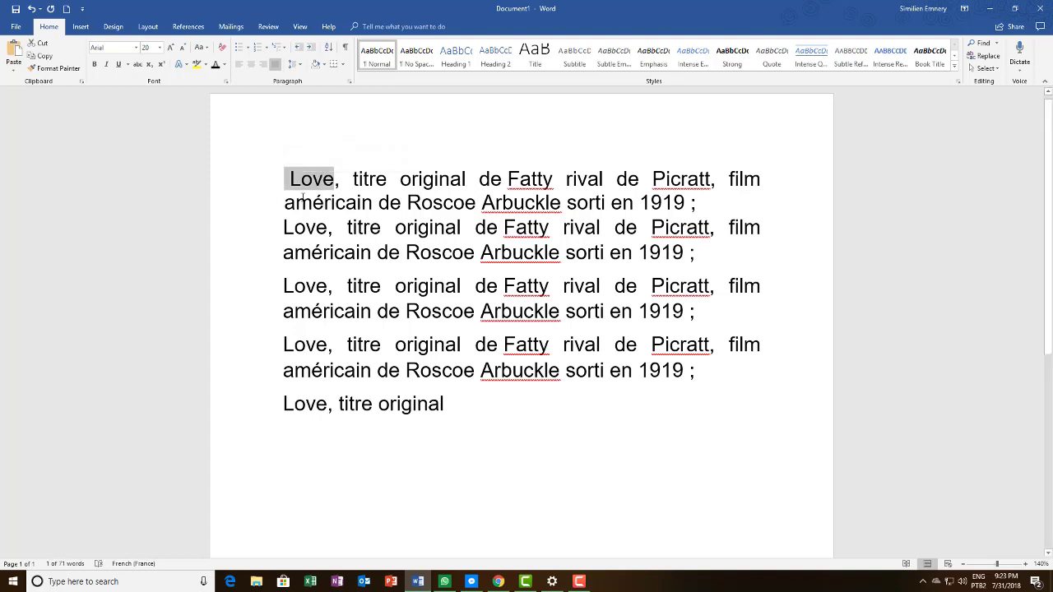
pyautogui.click(344, 202)
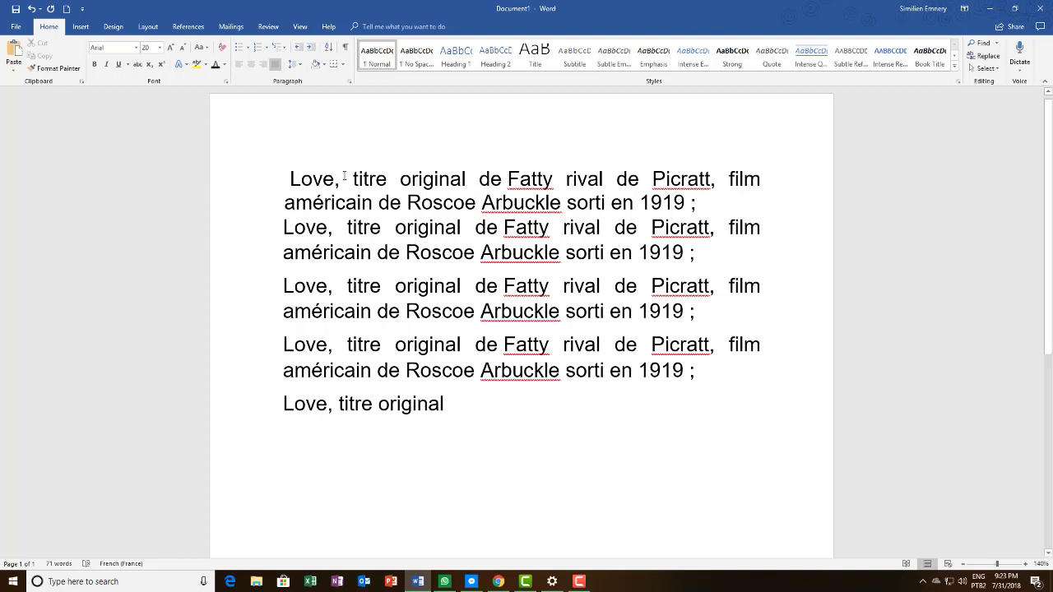
pyautogui.moveTo(339, 180); pyautogui.dragTo(280, 183)
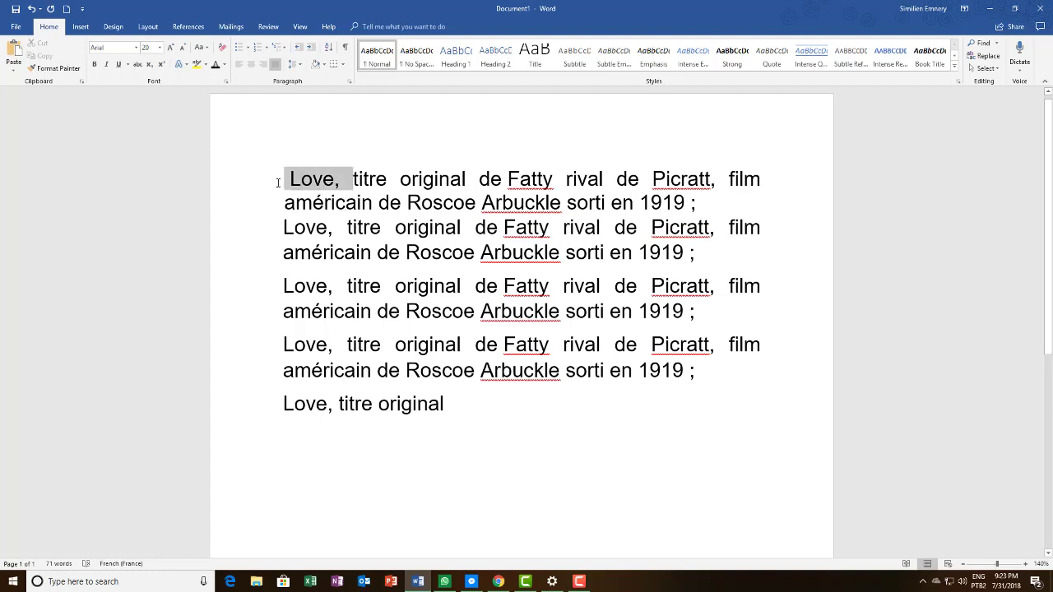
pyautogui.click(335, 179)
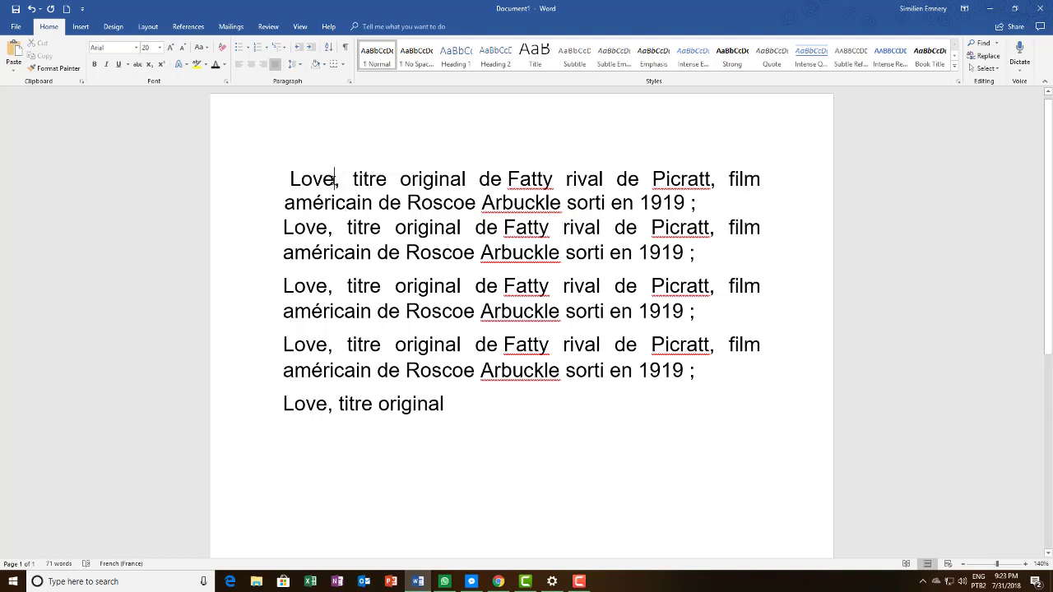
pyautogui.moveTo(335, 179); pyautogui.dragTo(289, 181)
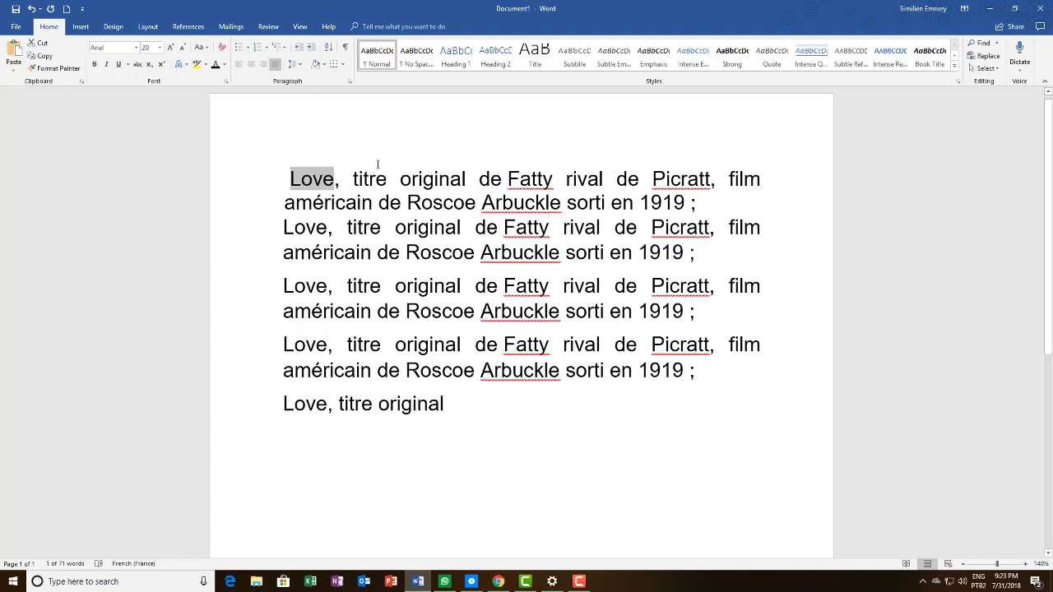
pyautogui.hotkey('ctrl', 'b')
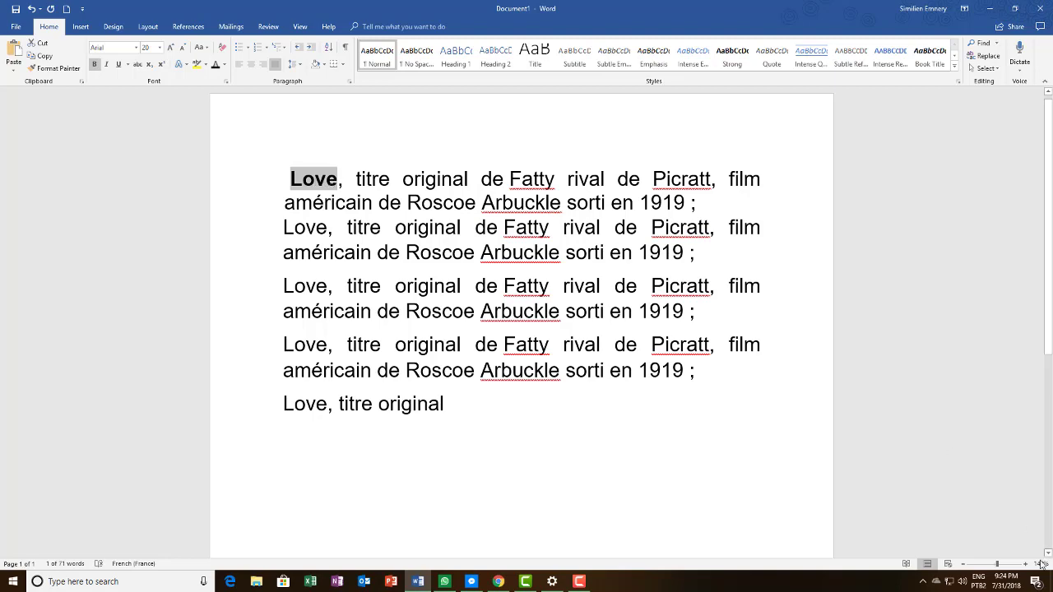
# - Zoom the document to 220% and toggle bold off, on and off again for the first paragraph's "Love"
pyautogui.click(1003, 566)
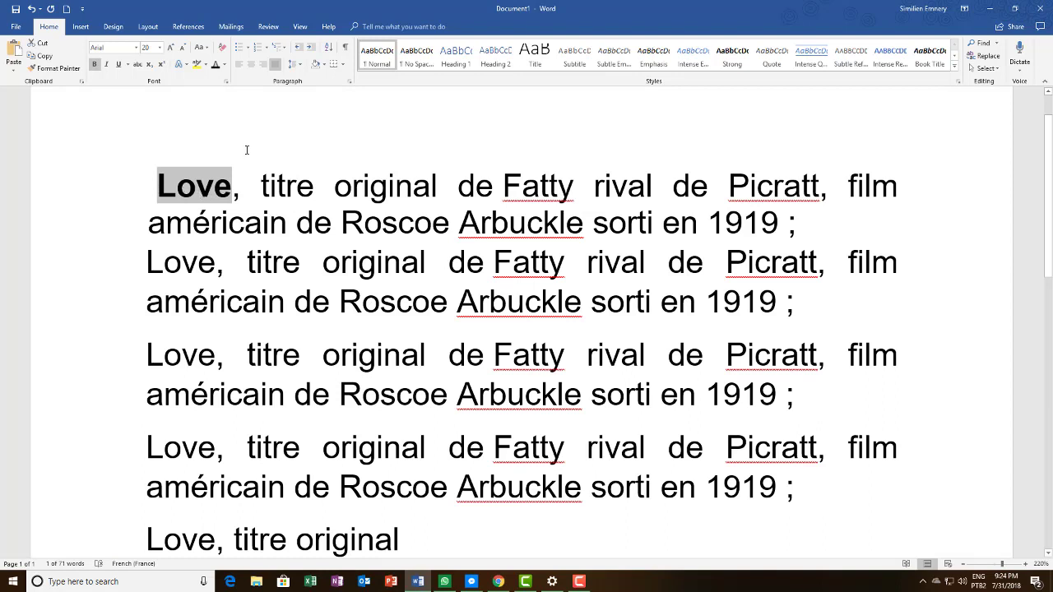
pyautogui.click(253, 188)
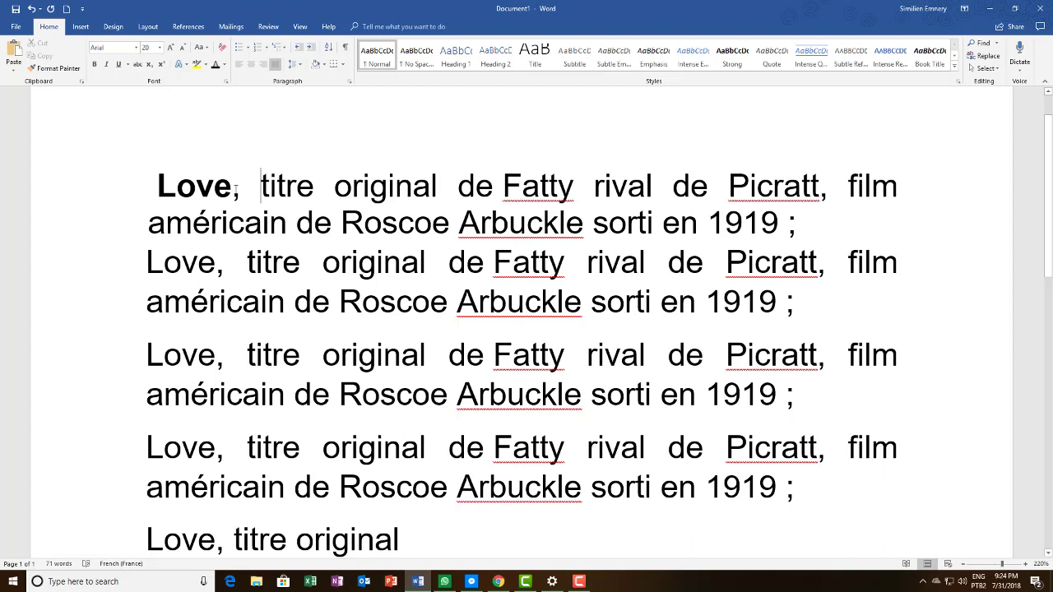
pyautogui.moveTo(232, 186); pyautogui.dragTo(135, 187)
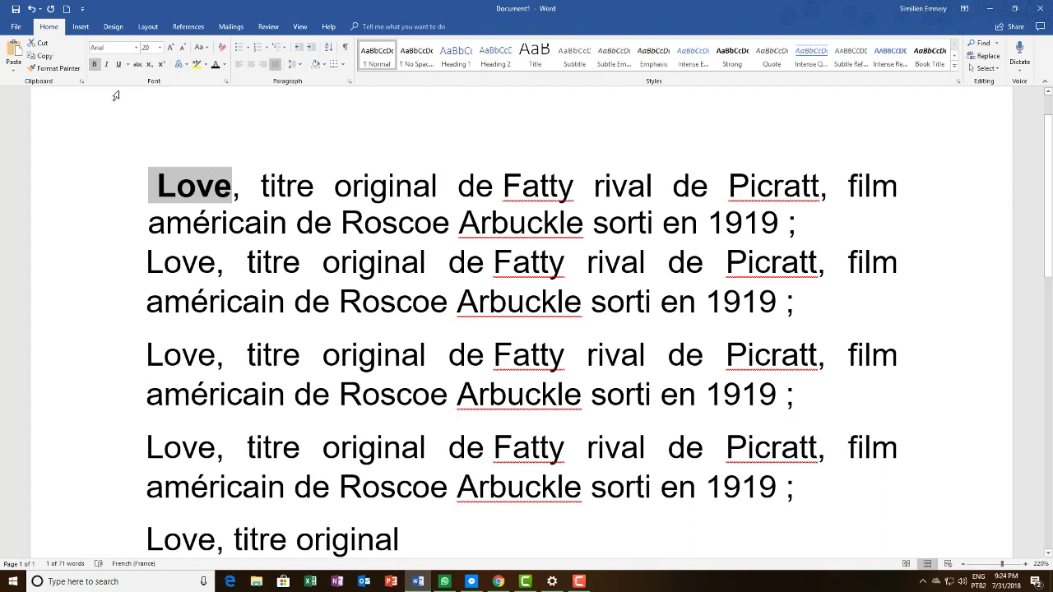
pyautogui.click(94, 64)
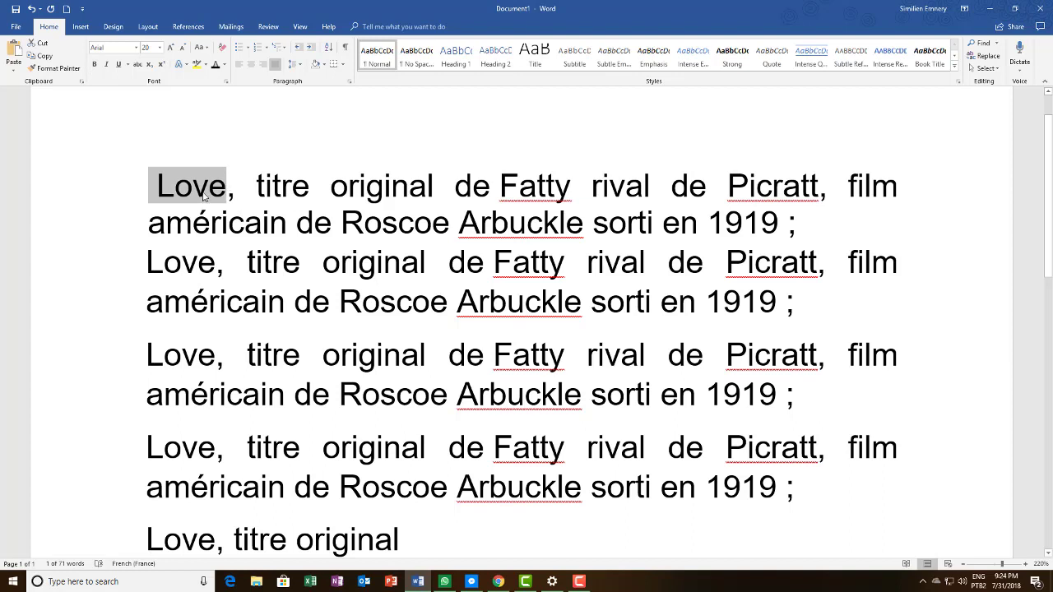
pyautogui.hotkey('ctrl', 'b')
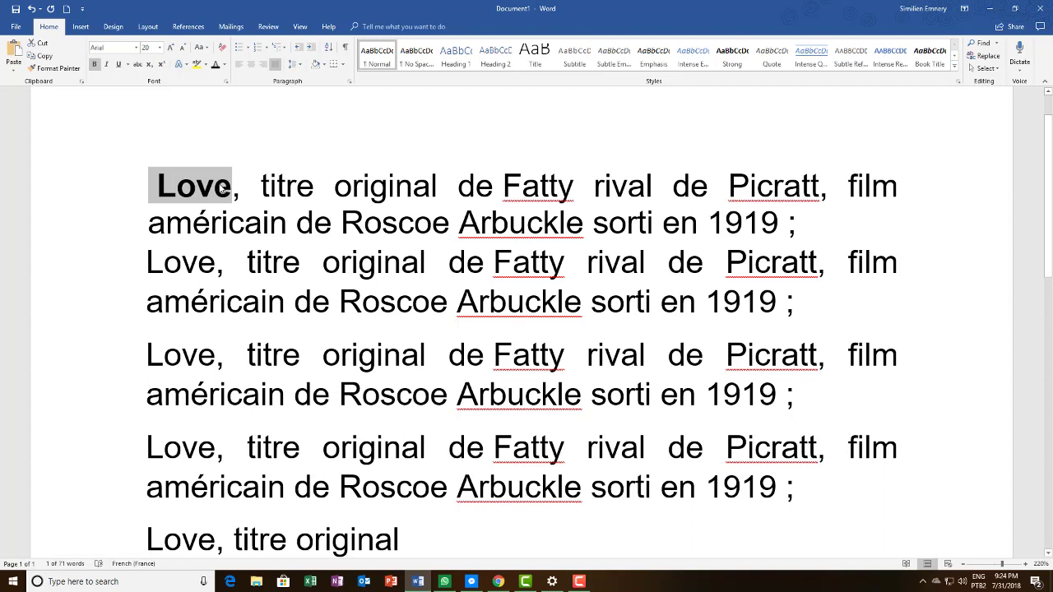
pyautogui.hotkey('ctrl', 'b')
# - Reselect the first paragraph's "Love" without the leading space and apply bold to it
pyautogui.click(244, 165)
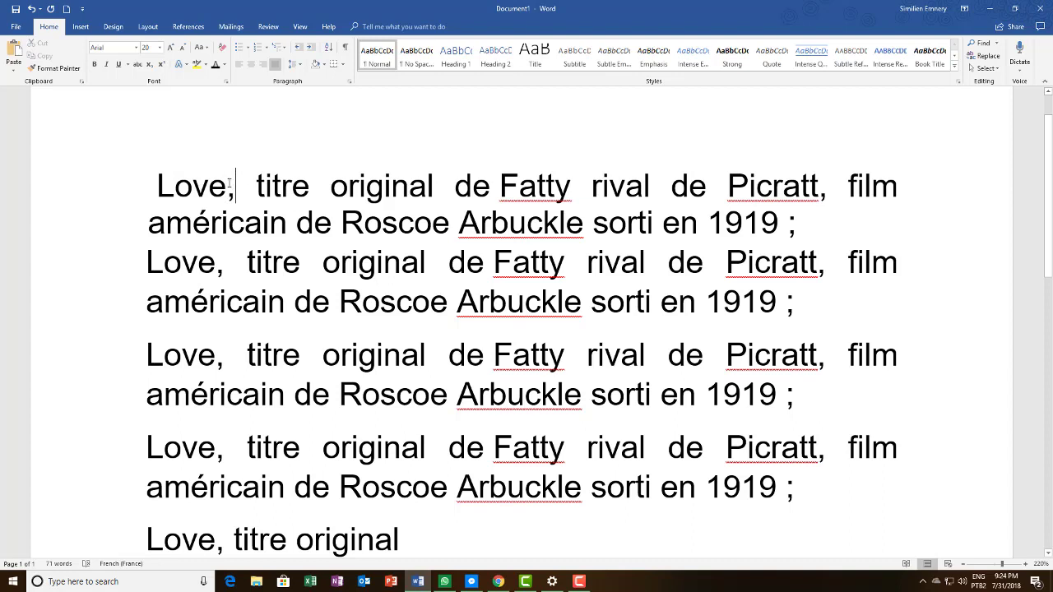
pyautogui.moveTo(229, 176); pyautogui.dragTo(162, 182)
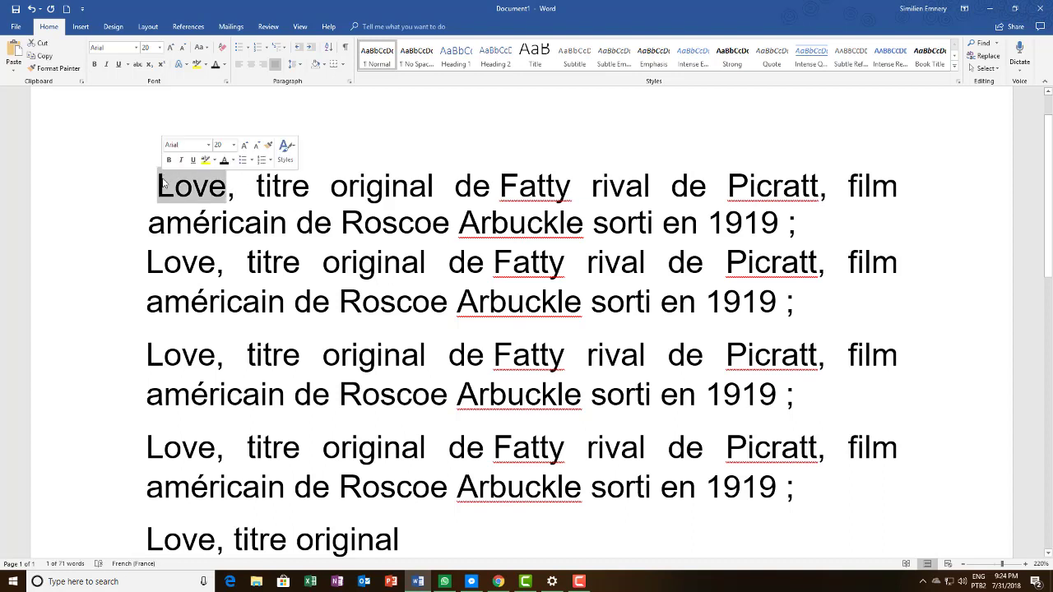
pyautogui.hotkey('ctrl', 'b')
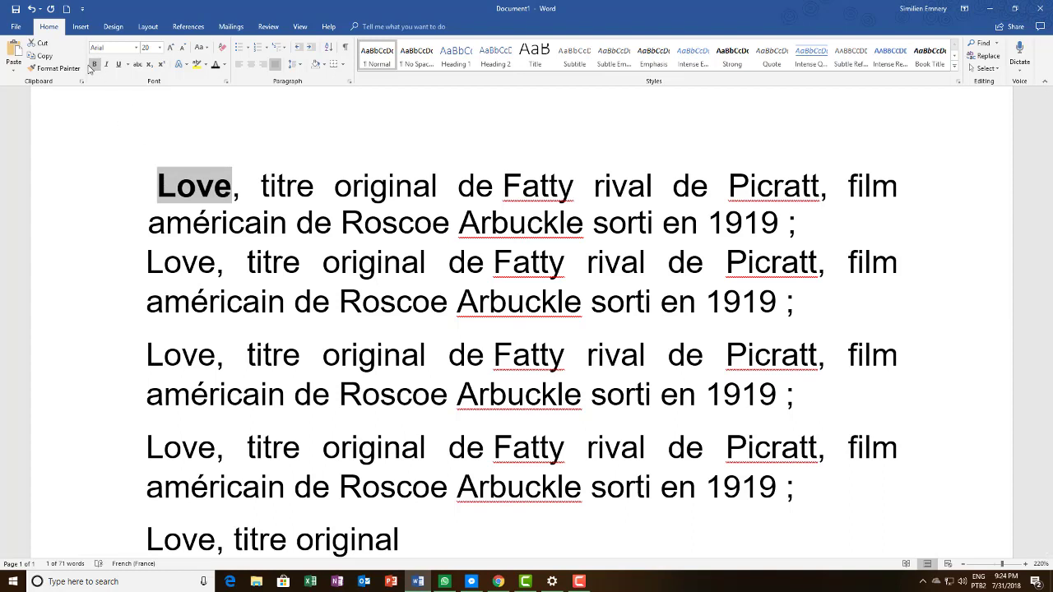
# - Italicize the word "original" in the first line of the first paragraph
pyautogui.click(245, 184)
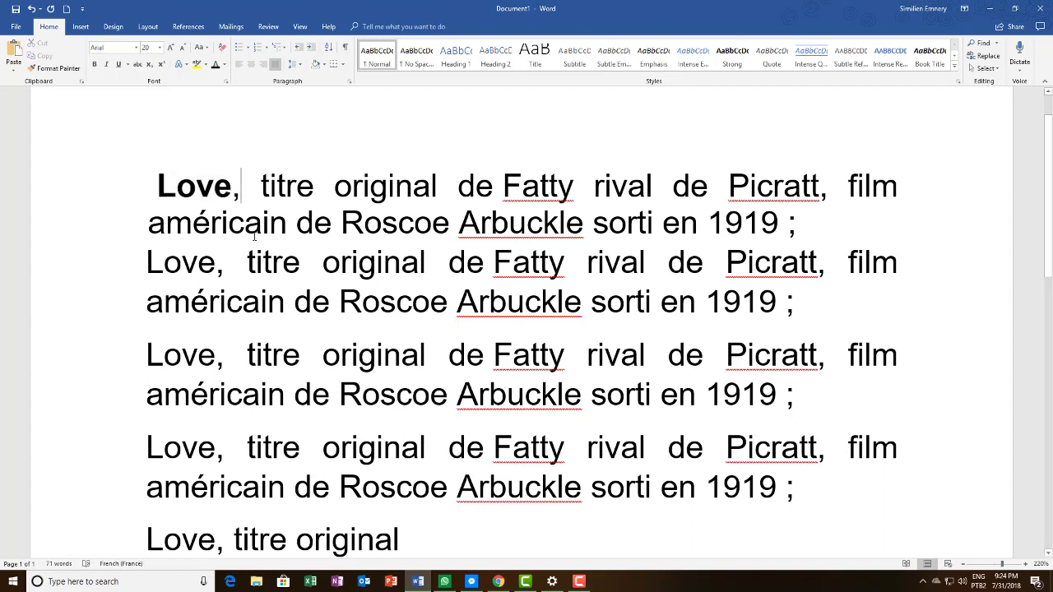
pyautogui.click(334, 189)
pyautogui.moveTo(360, 189); pyautogui.dragTo(437, 194)
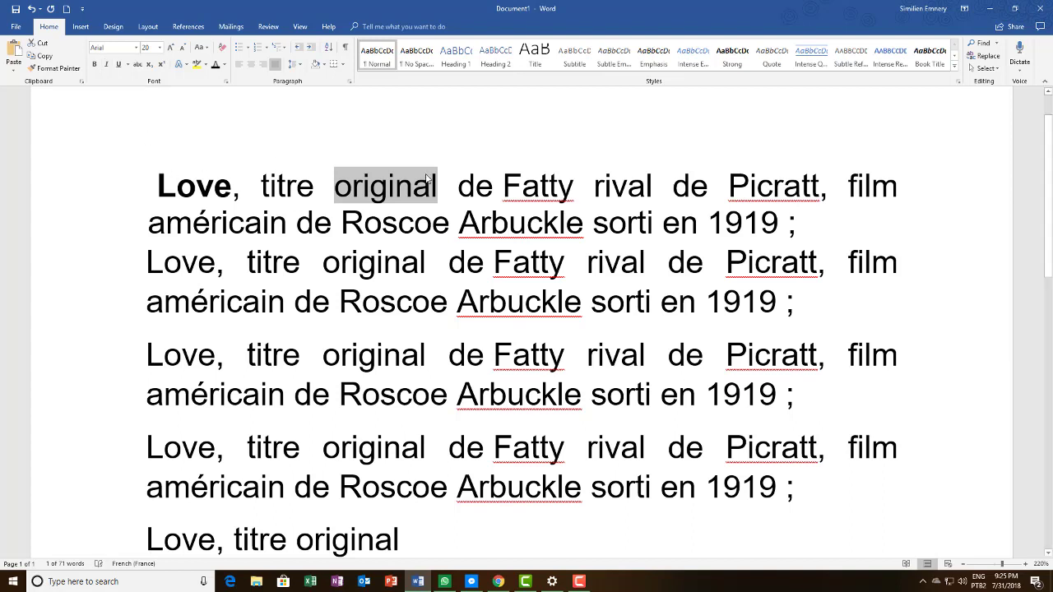
pyautogui.hotkey('ctrl', 'i')
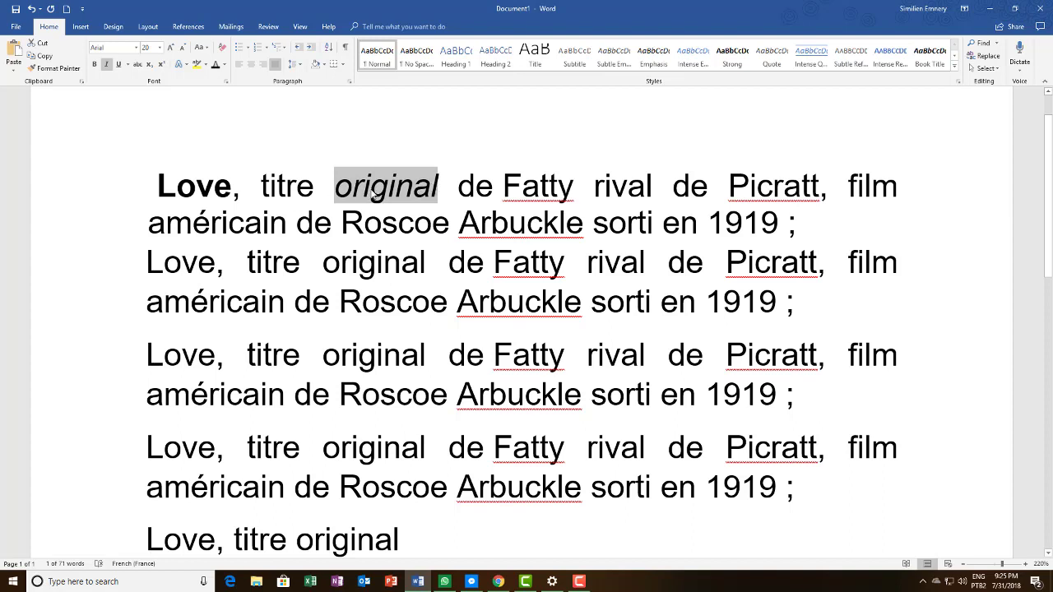
# - Toggle italic off and on repeatedly for the selected word "original", ending with italic applied
pyautogui.hotkey('ctrl', 'i')
pyautogui.hotkey('ctrl', 'i')
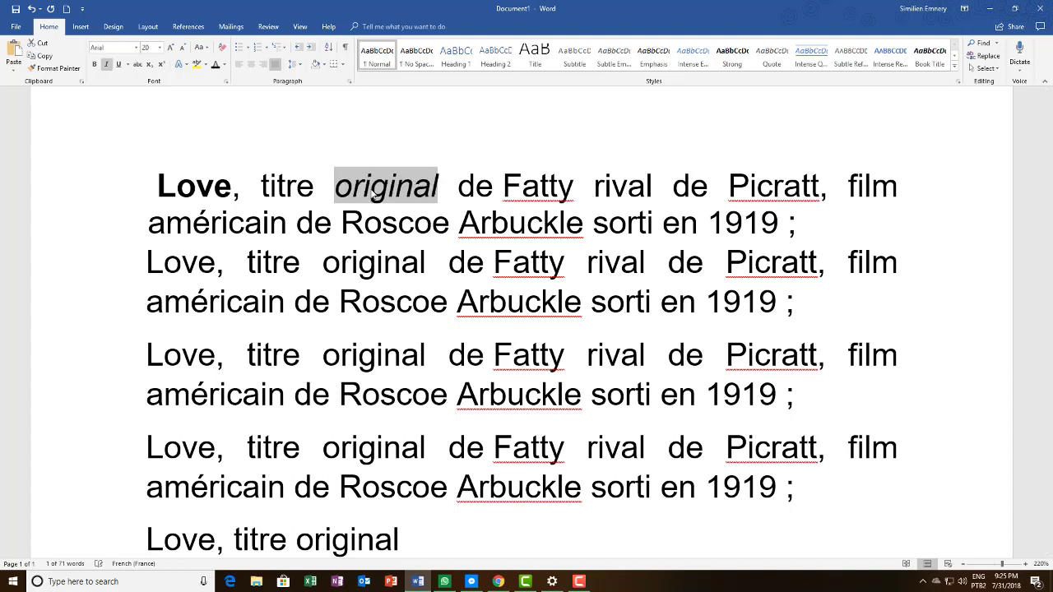
pyautogui.hotkey('ctrl', 'i')
pyautogui.hotkey('ctrl', 'i')
pyautogui.hotkey('ctrl', 'i')
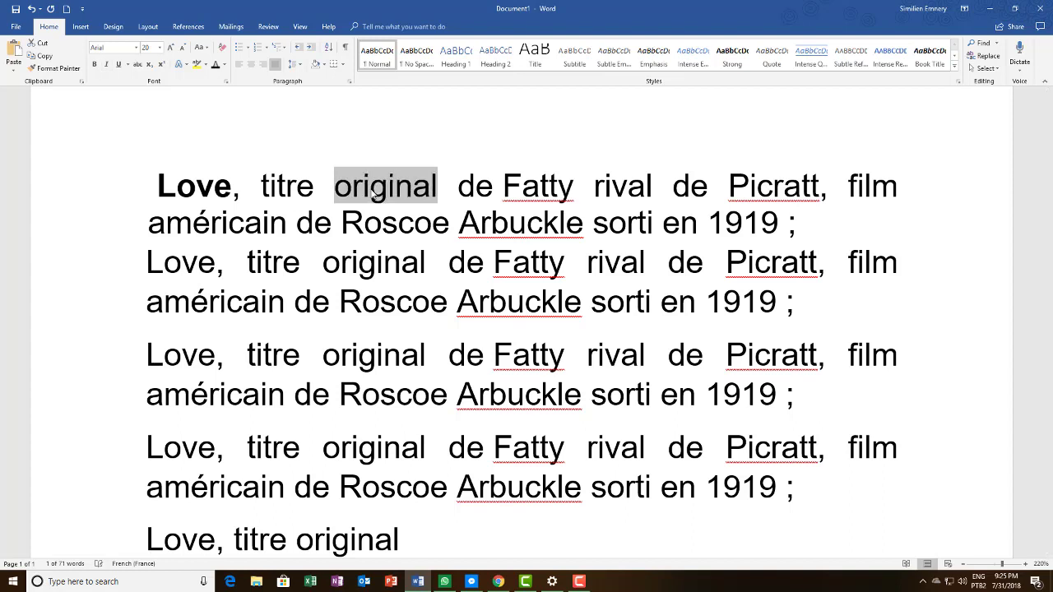
pyautogui.hotkey('ctrl', 'i')
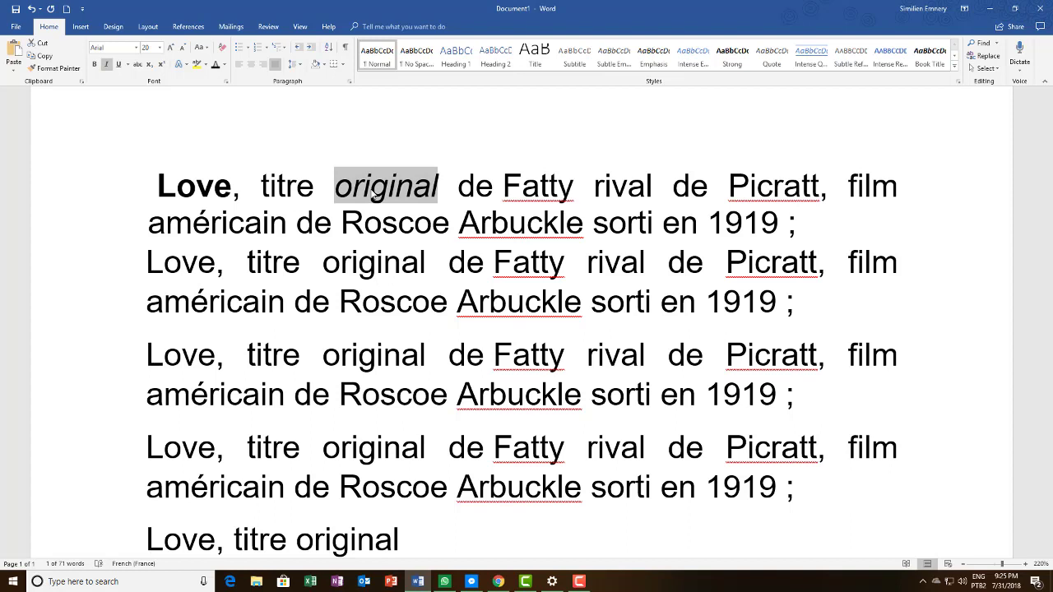
# - Reselect the first paragraph's "original", remove its italic formatting and apply it again
pyautogui.click(448, 182)
pyautogui.moveTo(442, 184); pyautogui.dragTo(334, 185)
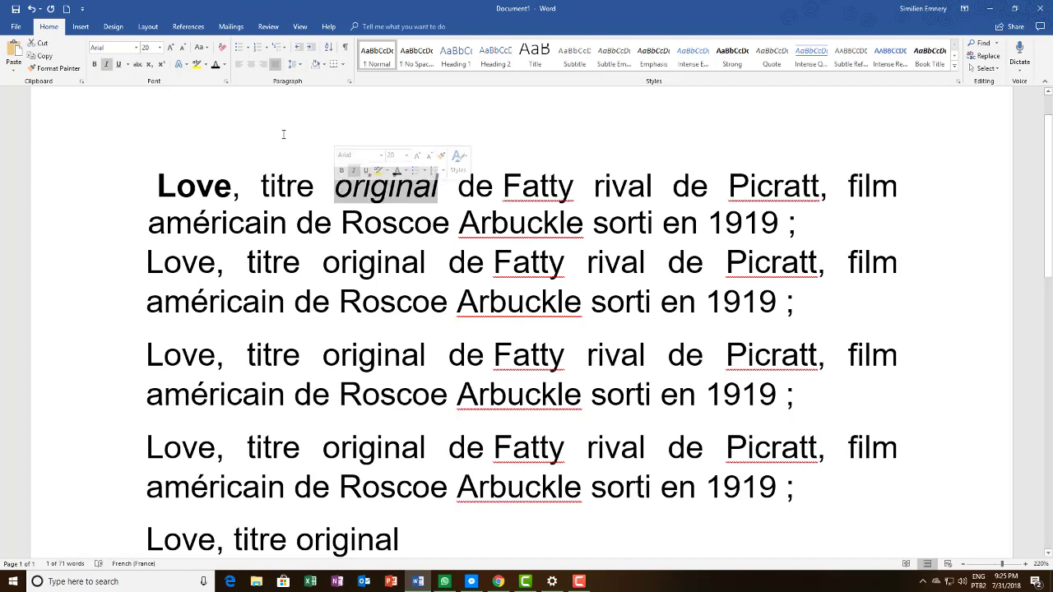
pyautogui.click(107, 65)
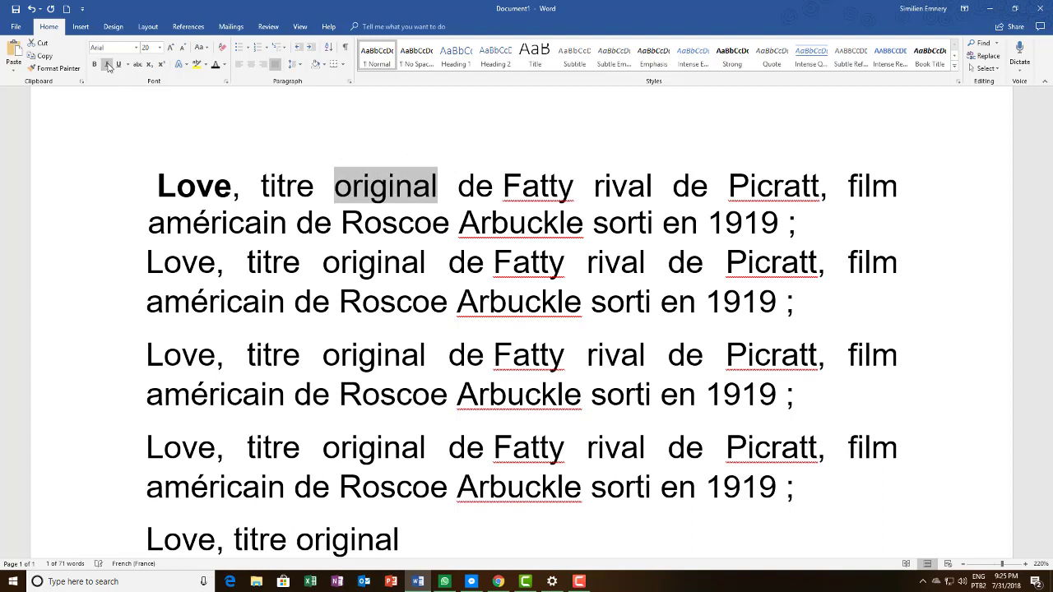
pyautogui.click(107, 65)
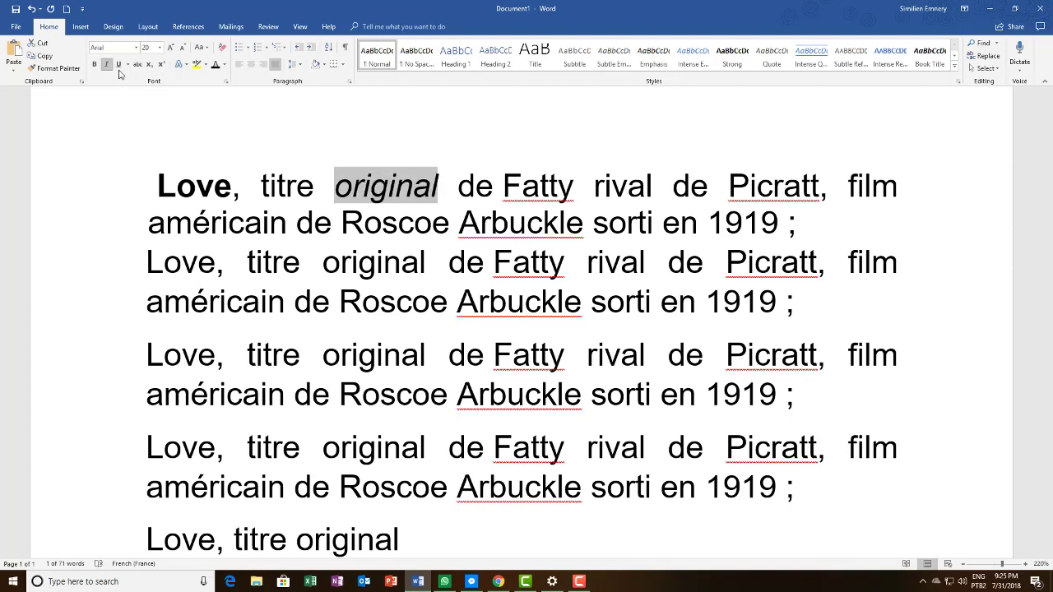
pyautogui.click(466, 173)
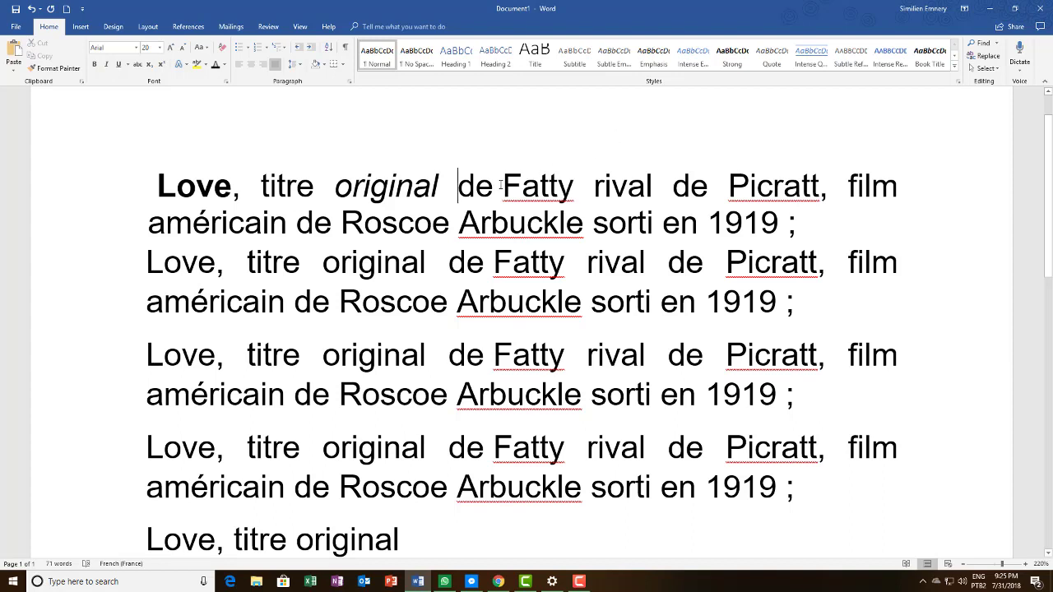
# - Underline the words "Fatty rival" in the first line of the first paragraph
pyautogui.moveTo(503, 185); pyautogui.dragTo(602, 190)
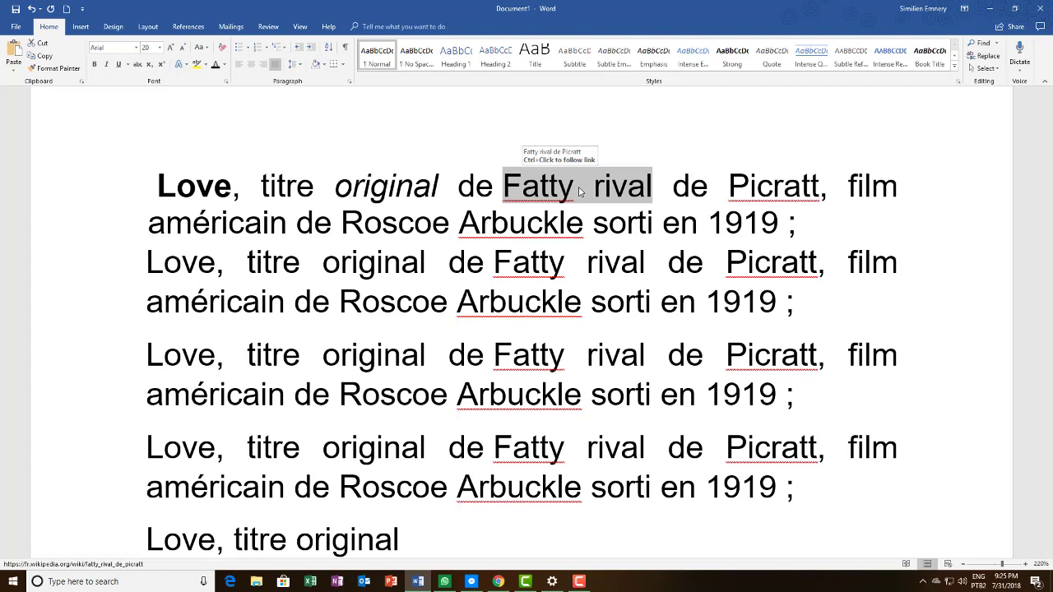
pyautogui.click(119, 66)
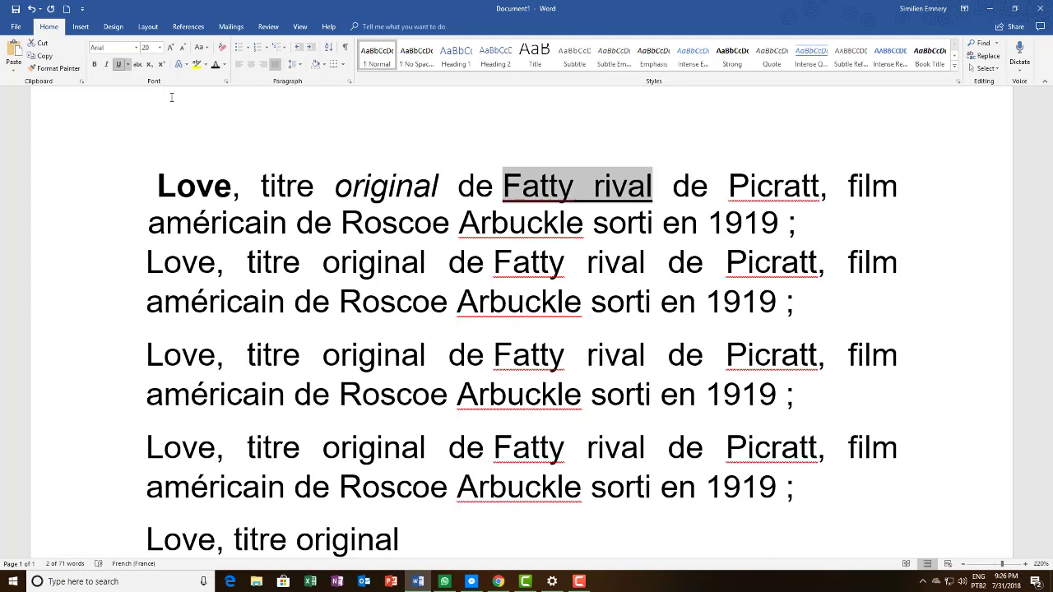
pyautogui.click(609, 221)
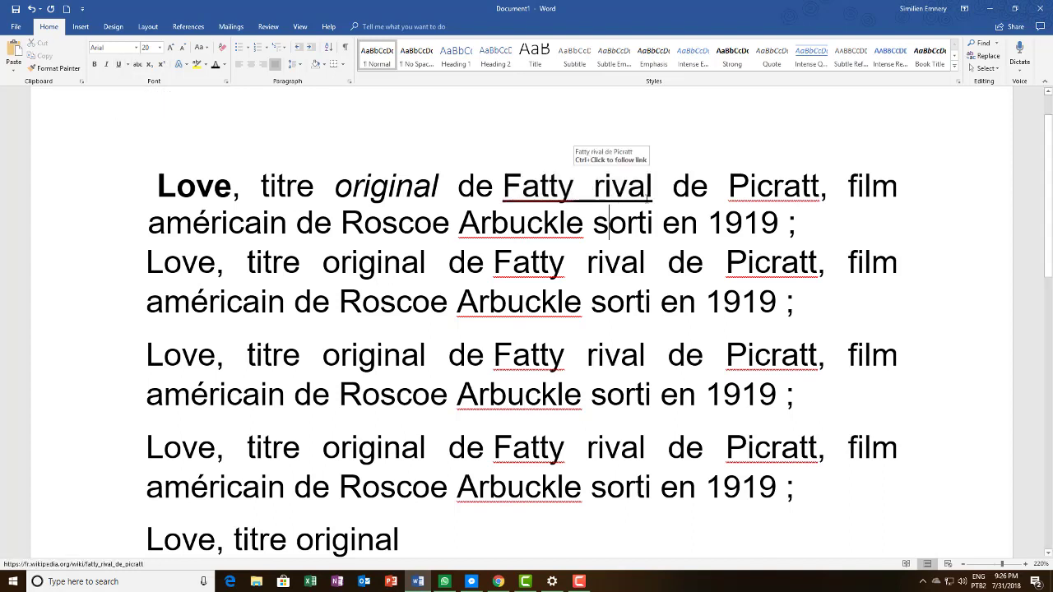
# - Remove the underline from the first paragraph's "Fatty rival", reselect the two words and underline them again
pyautogui.moveTo(652, 188); pyautogui.dragTo(506, 191)
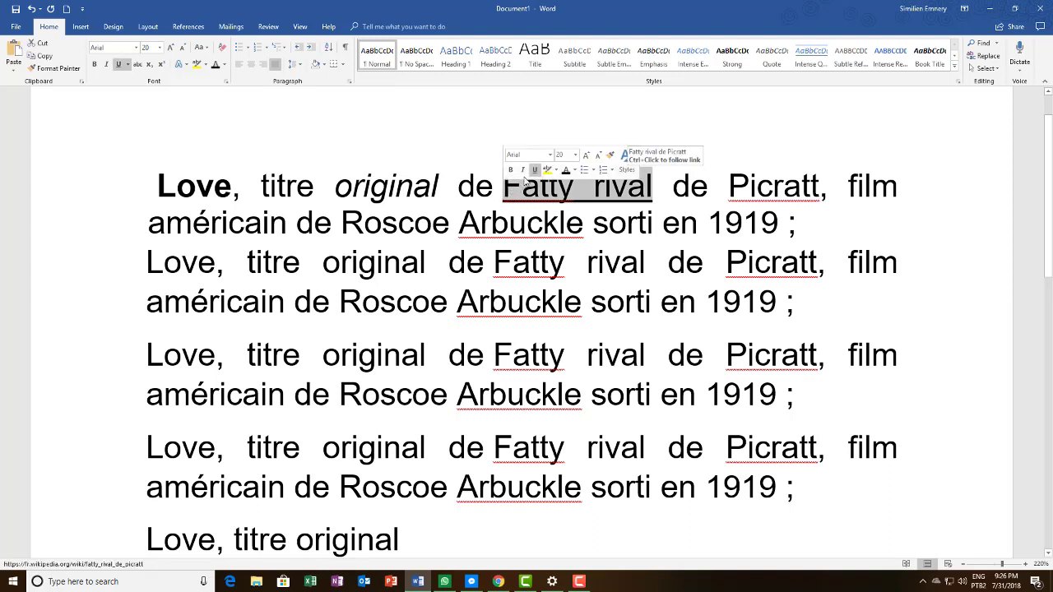
pyautogui.hotkey('ctrl', 'u')
pyautogui.click(609, 222)
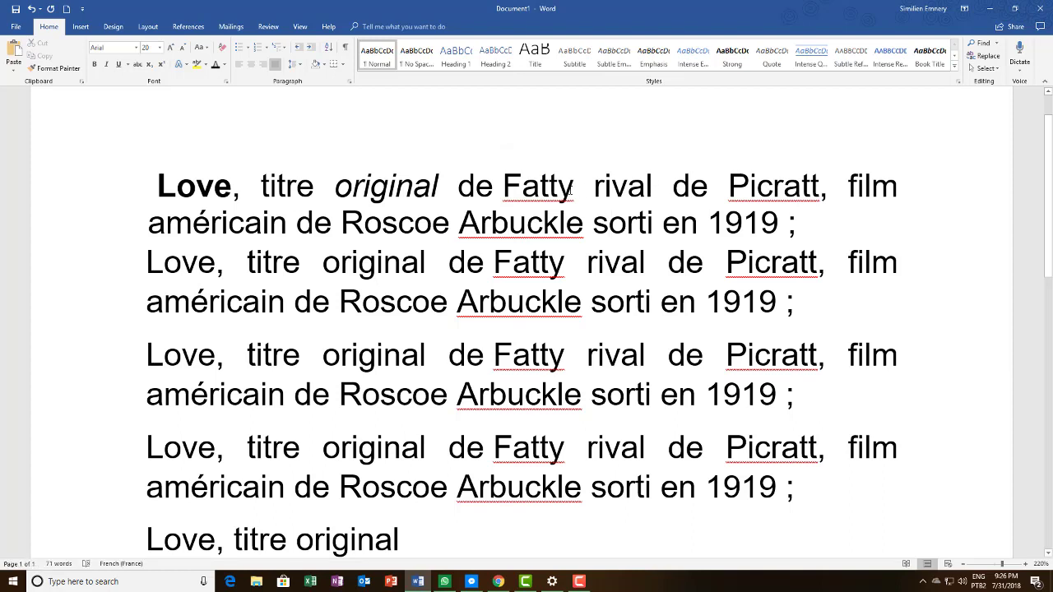
pyautogui.moveTo(652, 189); pyautogui.dragTo(503, 187)
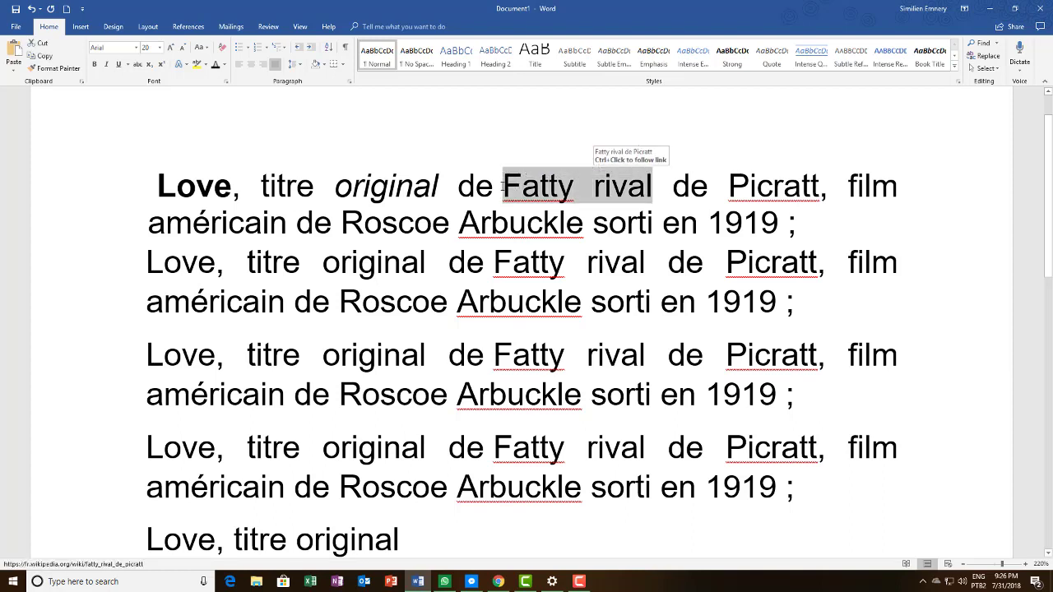
pyautogui.hotkey('ctrl', 'u')
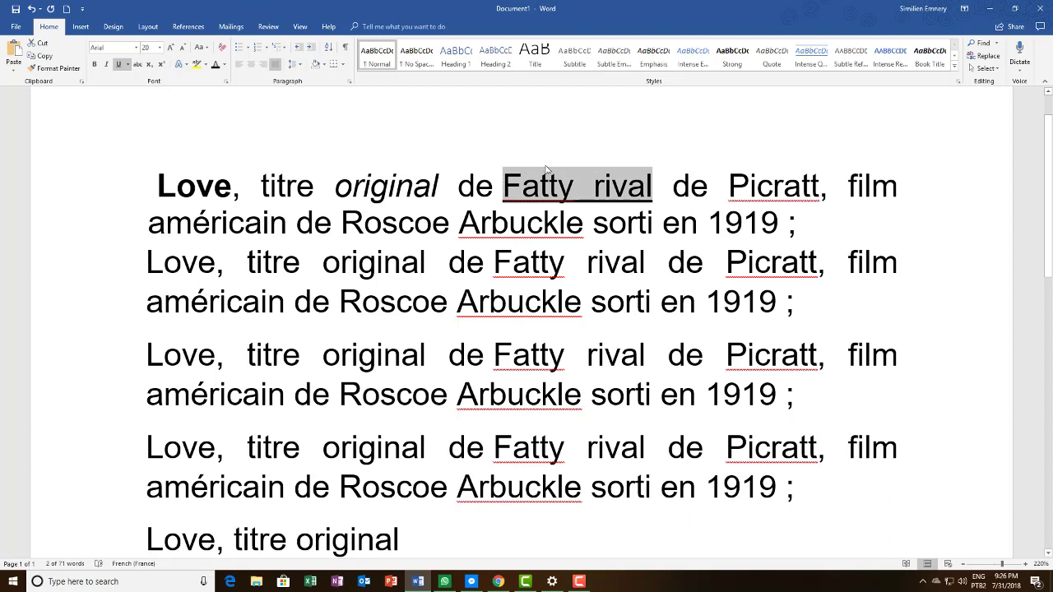
# - Repeat switching the underline off and back on for "Fatty rival" in the first paragraph
pyautogui.click(573, 186)
pyautogui.moveTo(653, 186); pyautogui.dragTo(504, 188)
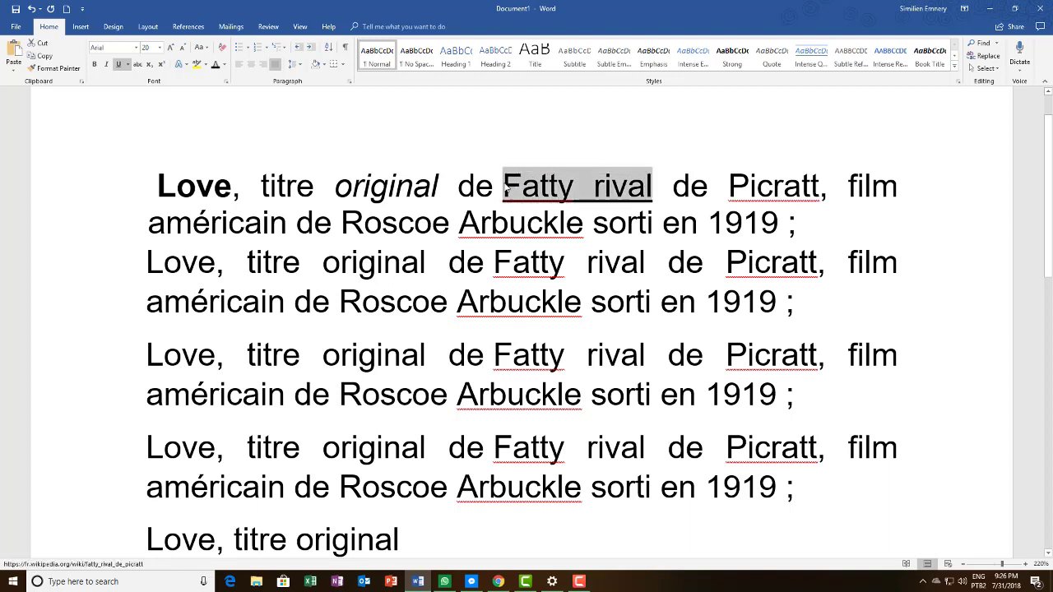
pyautogui.hotkey('ctrl', 'u')
pyautogui.click(574, 186)
pyautogui.moveTo(656, 186); pyautogui.dragTo(495, 182)
pyautogui.click(558, 186)
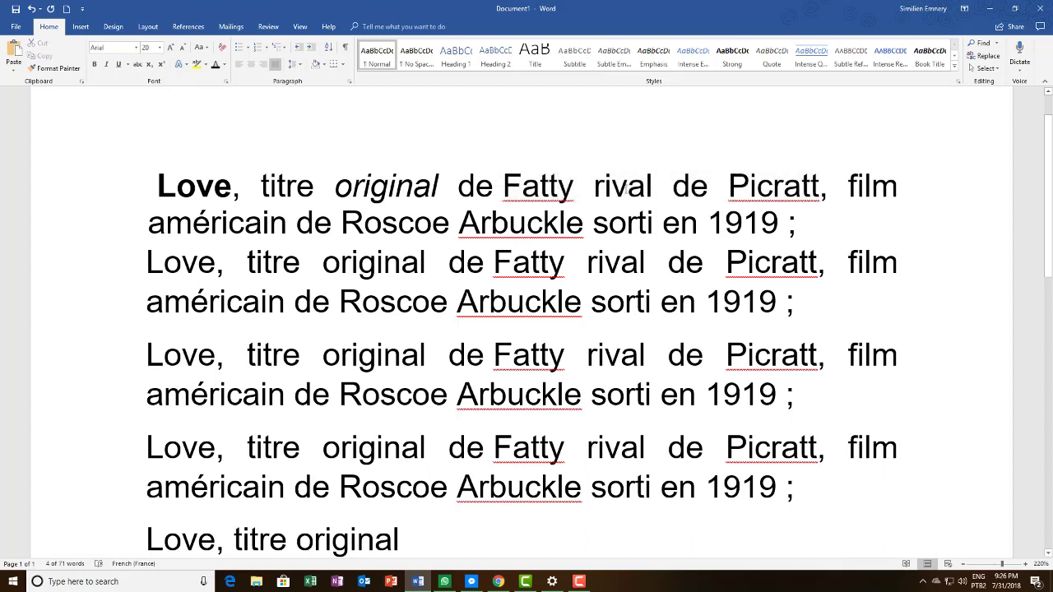
pyautogui.moveTo(653, 186); pyautogui.dragTo(505, 187)
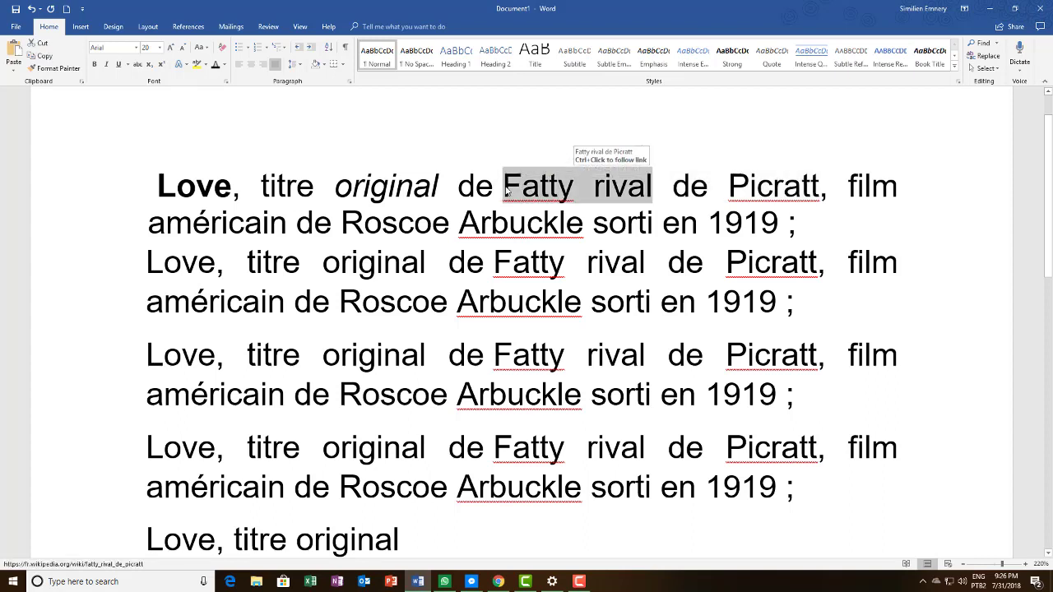
pyautogui.hotkey('ctrl', 'u')
pyautogui.click(592, 165)
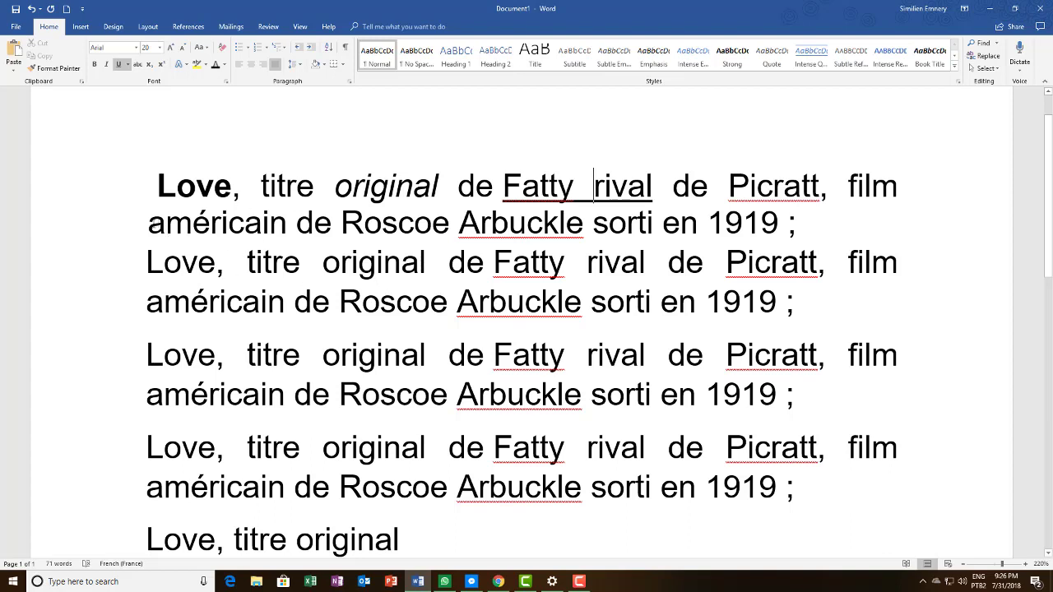
pyautogui.moveTo(149, 222); pyautogui.dragTo(807, 225)
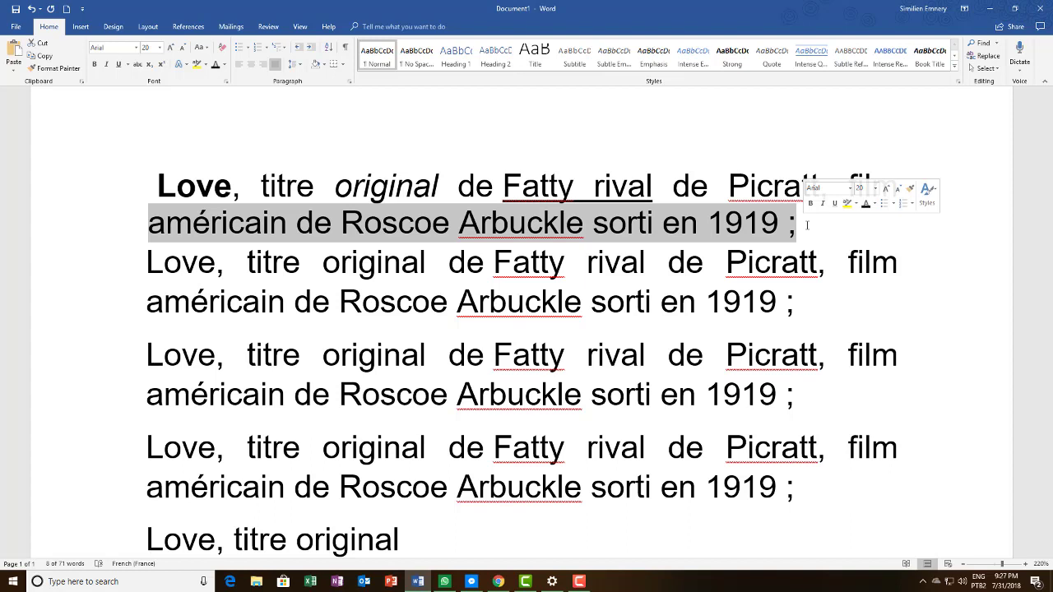
pyautogui.click(138, 210)
pyautogui.press('Right')
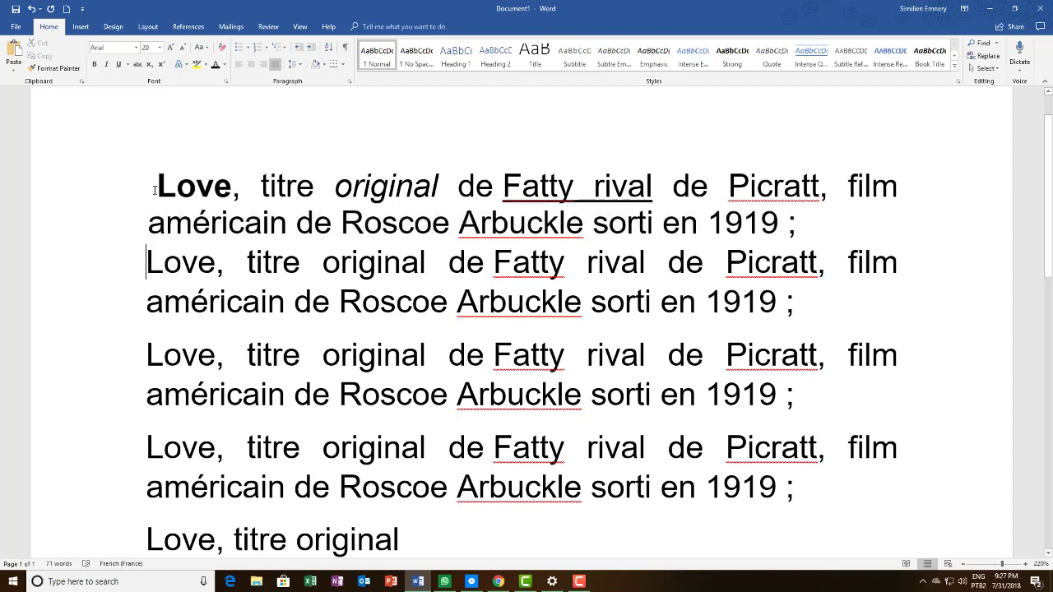
# - Make all the text in the document bold, italic and underlined
pyautogui.hotkey('ctrl', 'a')
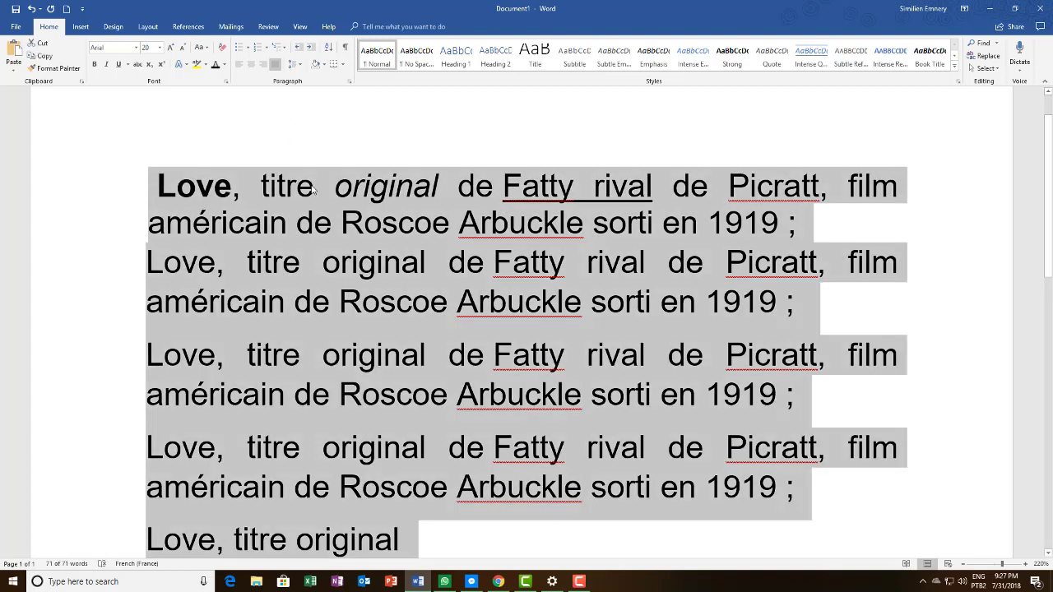
pyautogui.click(97, 65)
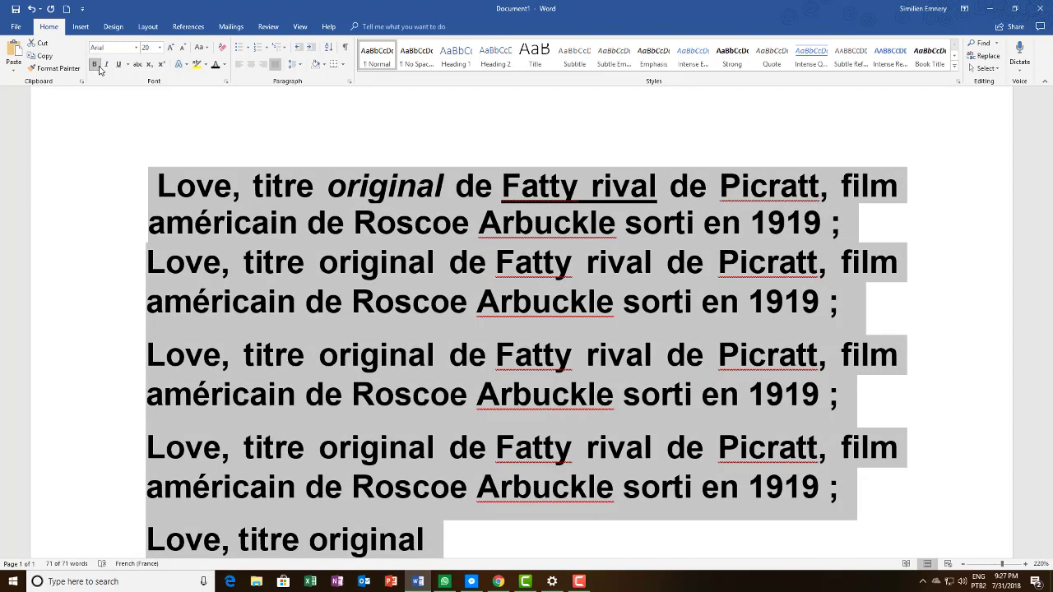
pyautogui.click(106, 65)
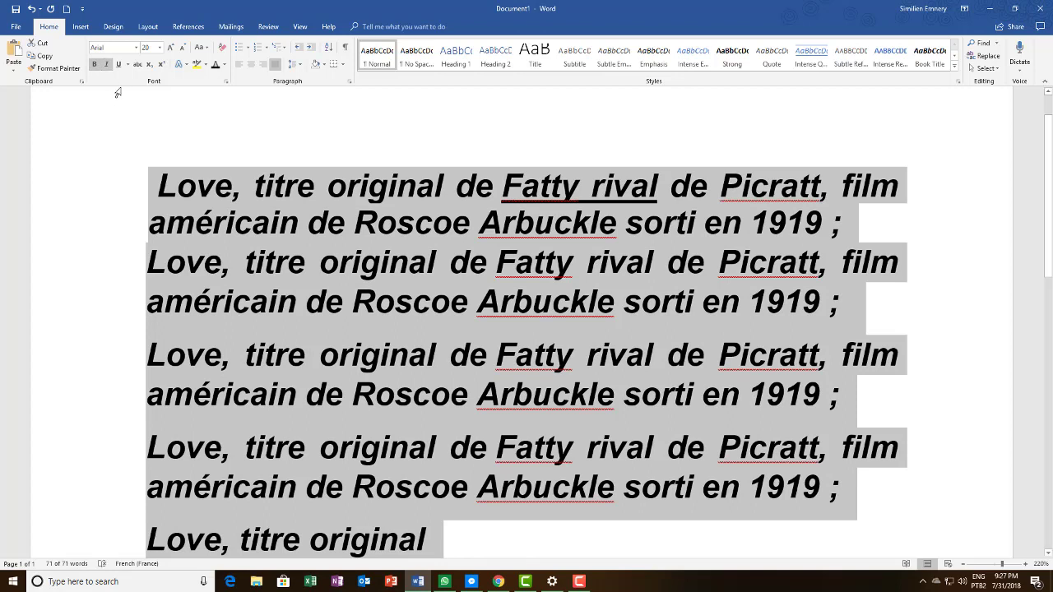
pyautogui.click(118, 65)
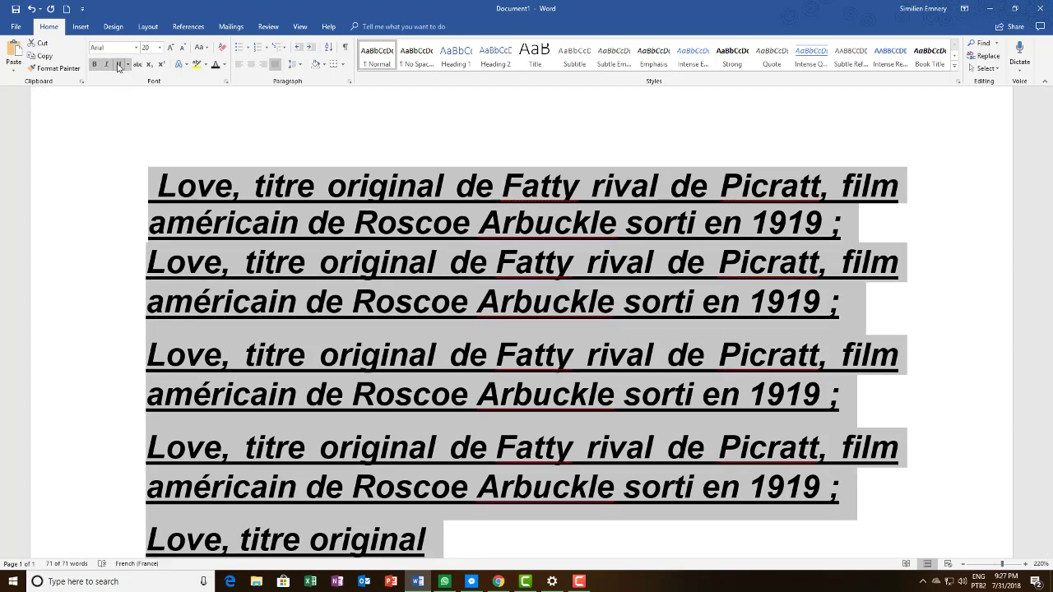
# - Remove the underline, italic and bold formatting from all the text in the document
pyautogui.click(118, 65)
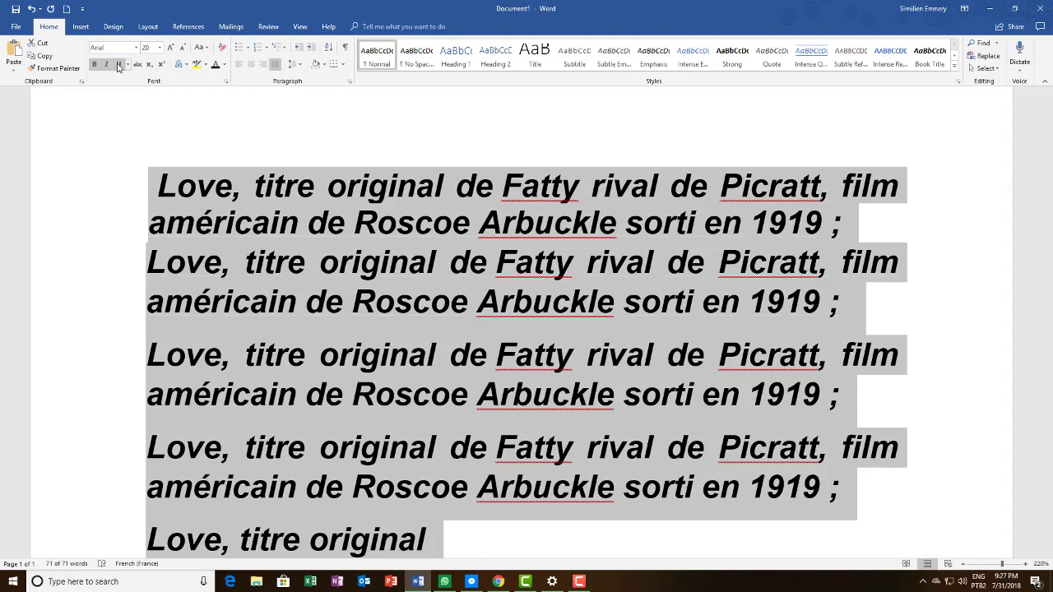
pyautogui.click(106, 65)
pyautogui.click(94, 65)
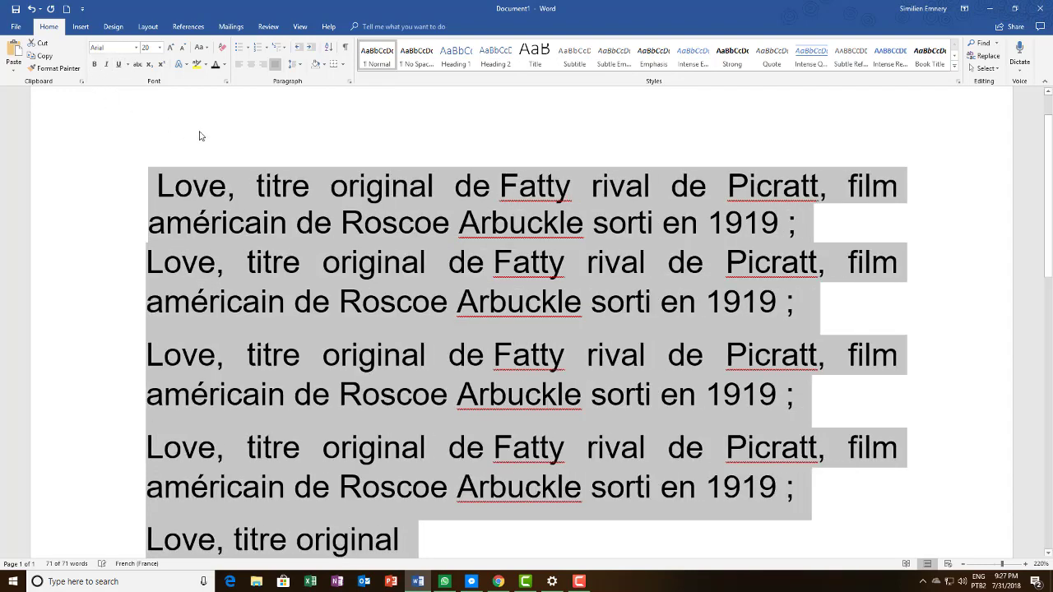
# - In the first paragraph, make "Love" bold and "original" italic
pyautogui.click(235, 186)
pyautogui.moveTo(228, 186); pyautogui.dragTo(156, 186)
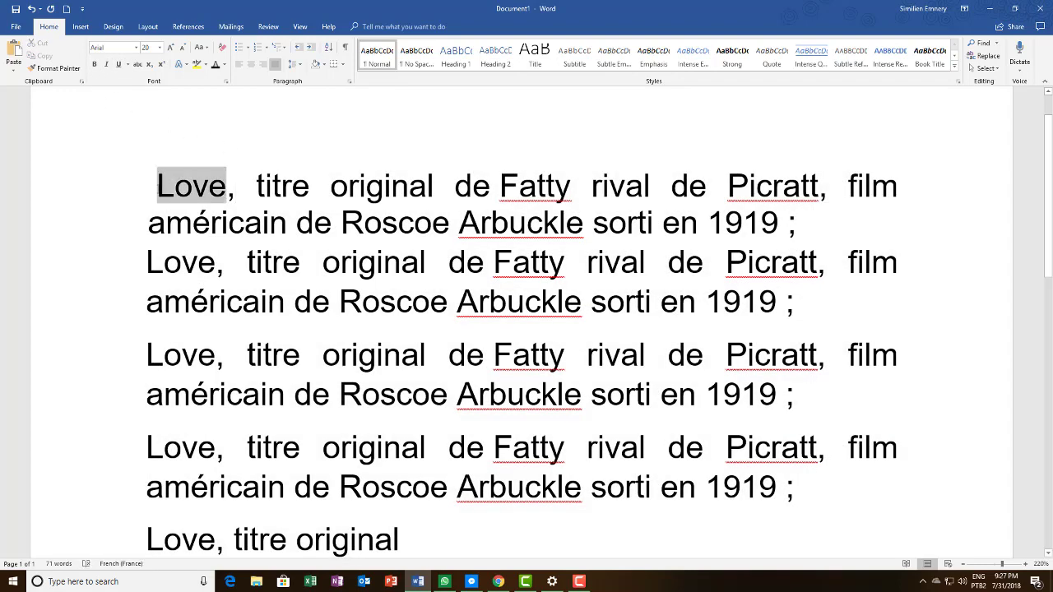
pyautogui.click(94, 65)
pyautogui.moveTo(439, 187); pyautogui.dragTo(337, 191)
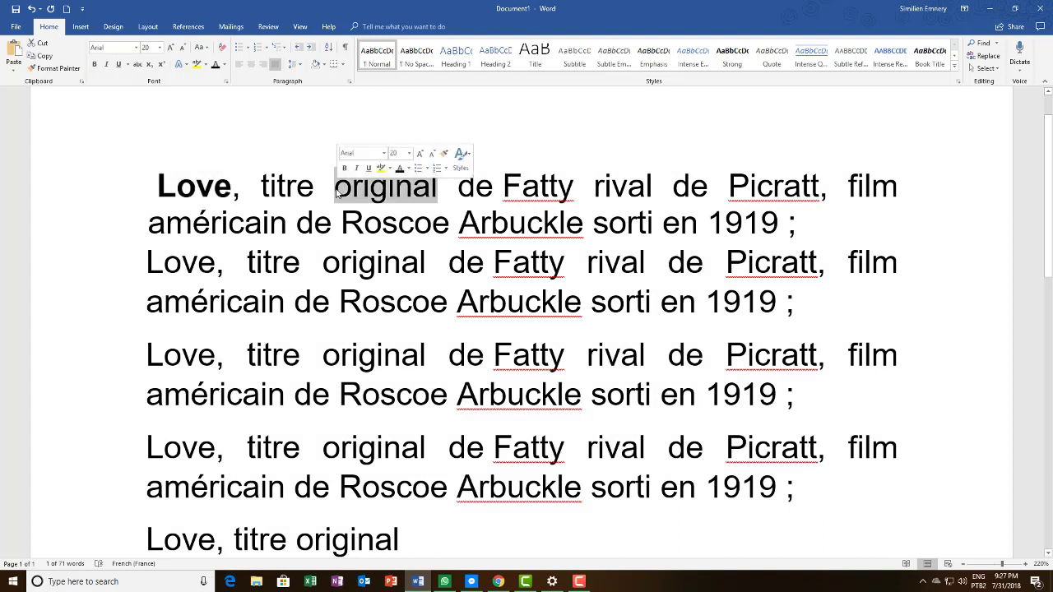
pyautogui.hotkey('ctrl', 'i')
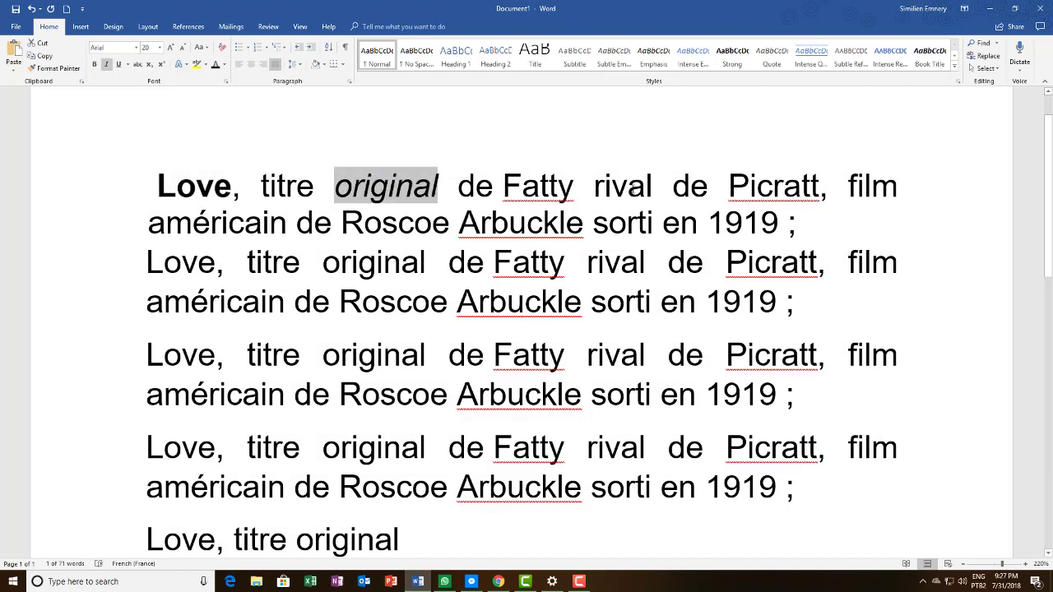
# - Underline "Fatty rival" in the first paragraph and select the two words again
pyautogui.moveTo(652, 187); pyautogui.dragTo(504, 187)
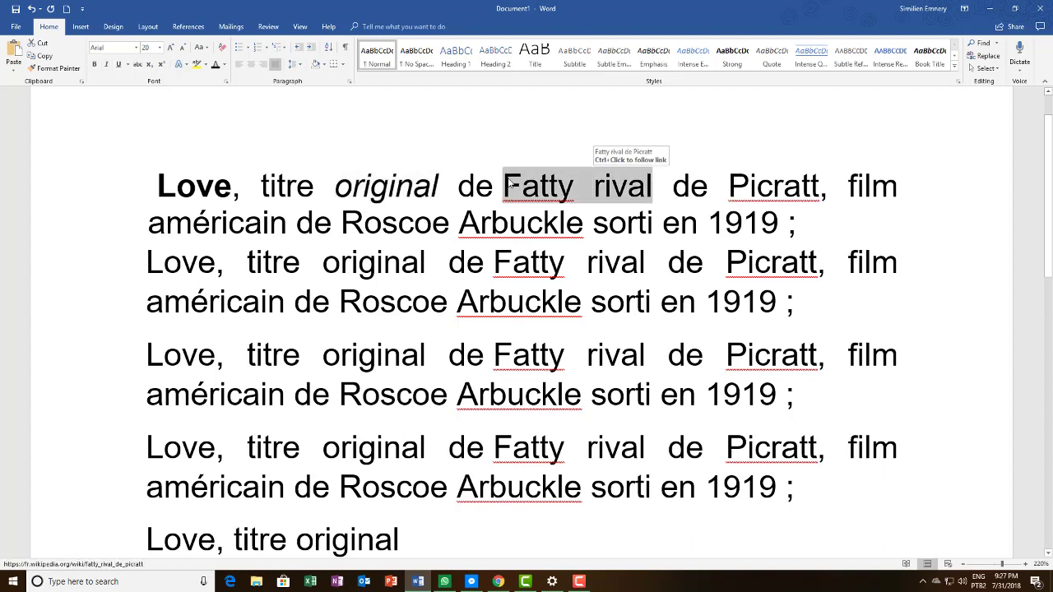
pyautogui.hotkey('ctrl', 'u')
pyautogui.click(585, 222)
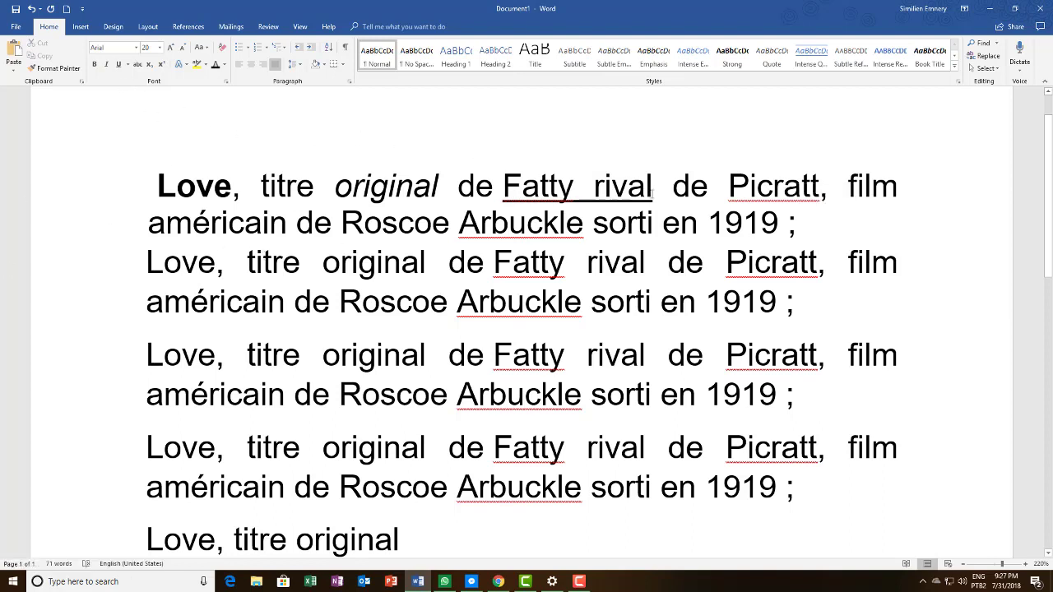
pyautogui.moveTo(653, 188); pyautogui.dragTo(508, 195)
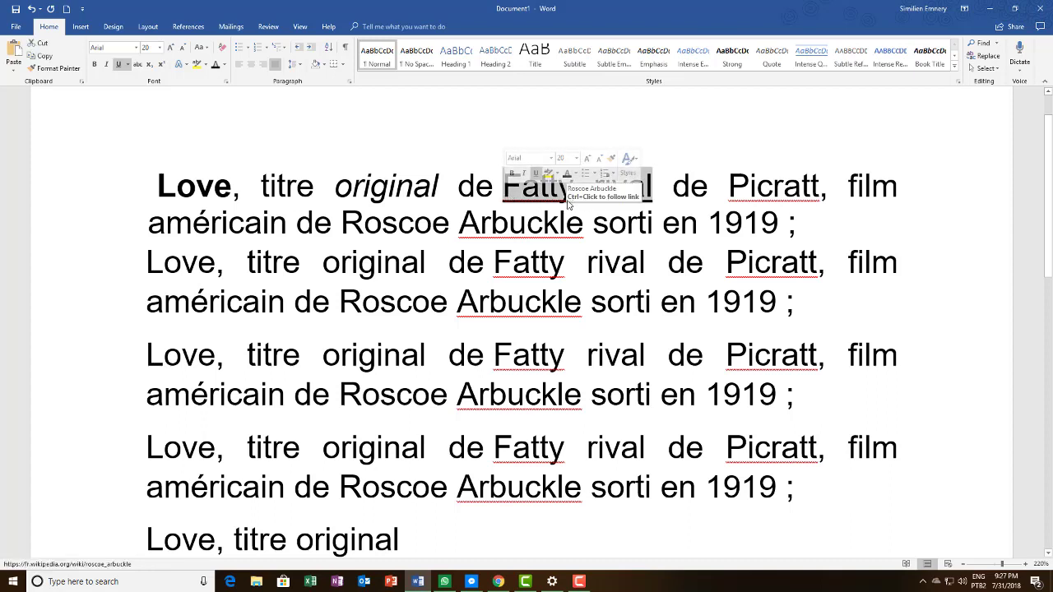
# - Change the underline of "Fatty rival" in the first paragraph to the dash-dot style
pyautogui.click(127, 65)
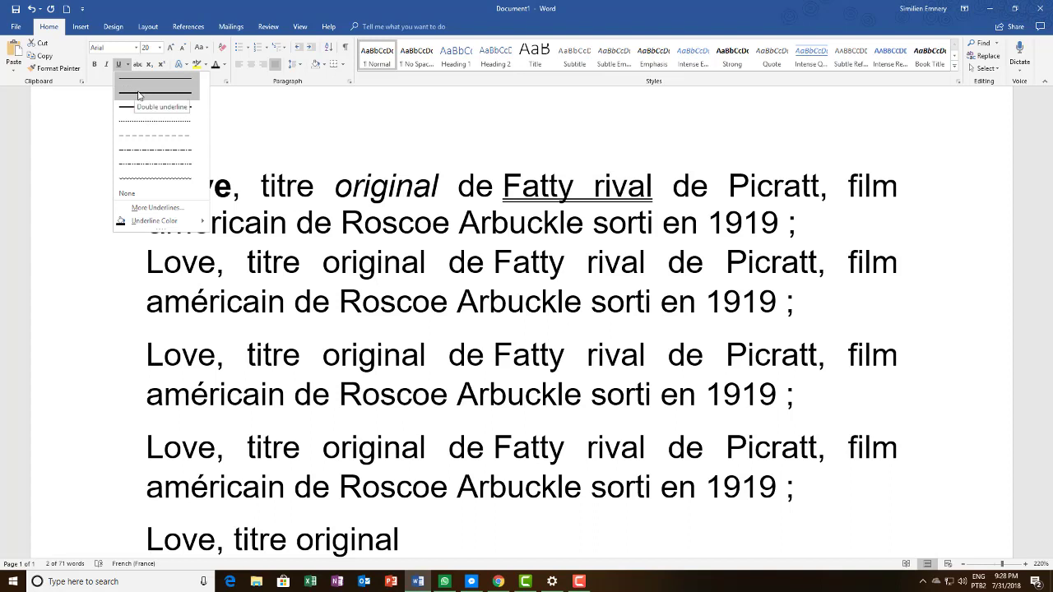
pyautogui.click(163, 153)
pyautogui.click(650, 206)
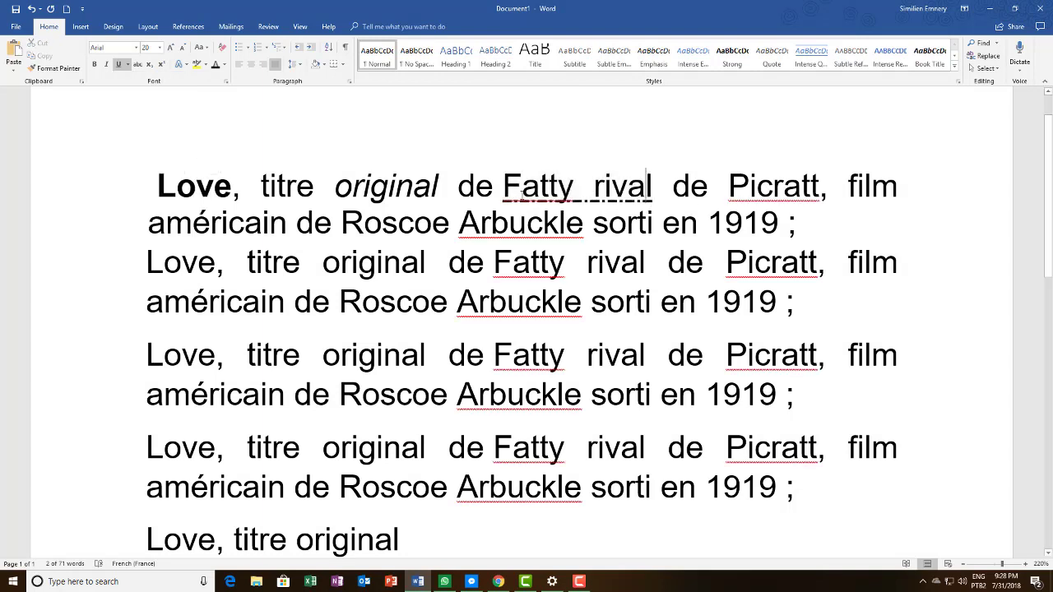
# - Set the underline color of the word "Fatty" in the first paragraph to standard red
pyautogui.moveTo(632, 190); pyautogui.dragTo(502, 195)
pyautogui.click(541, 204)
pyautogui.click(127, 64)
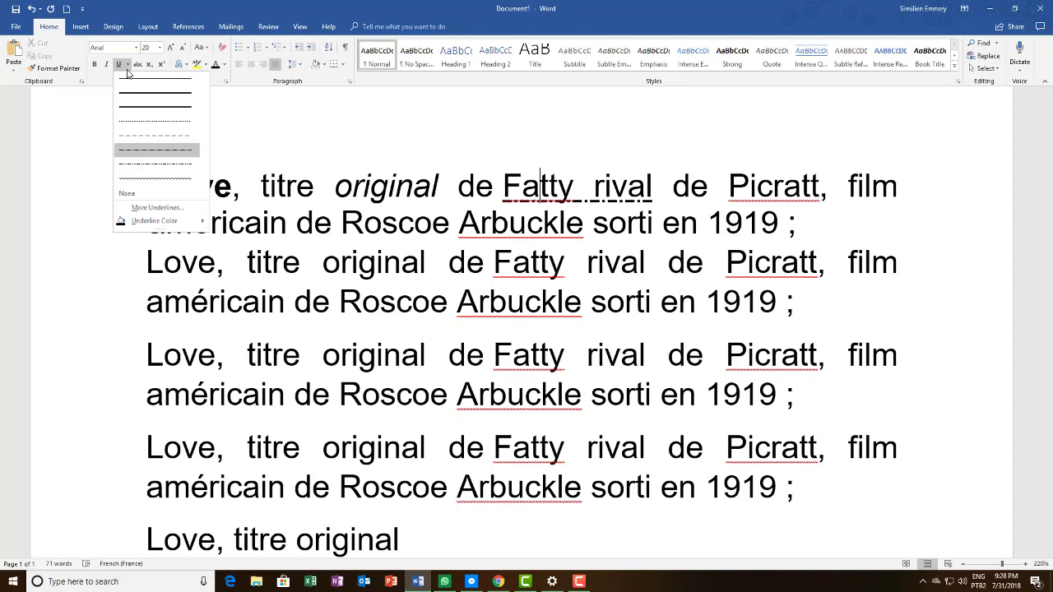
pyautogui.click(43, 138)
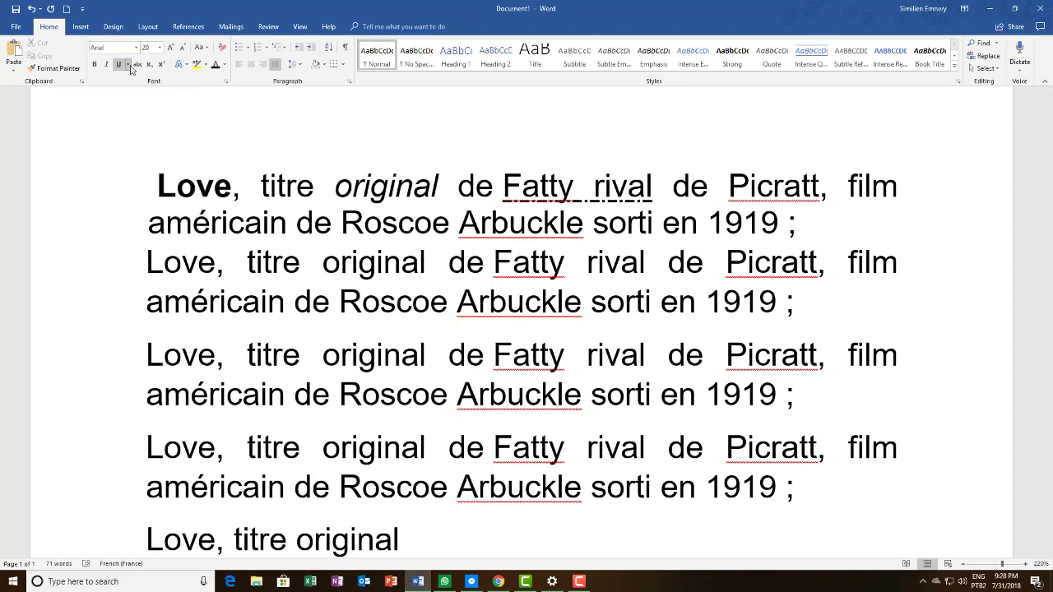
pyautogui.click(127, 66)
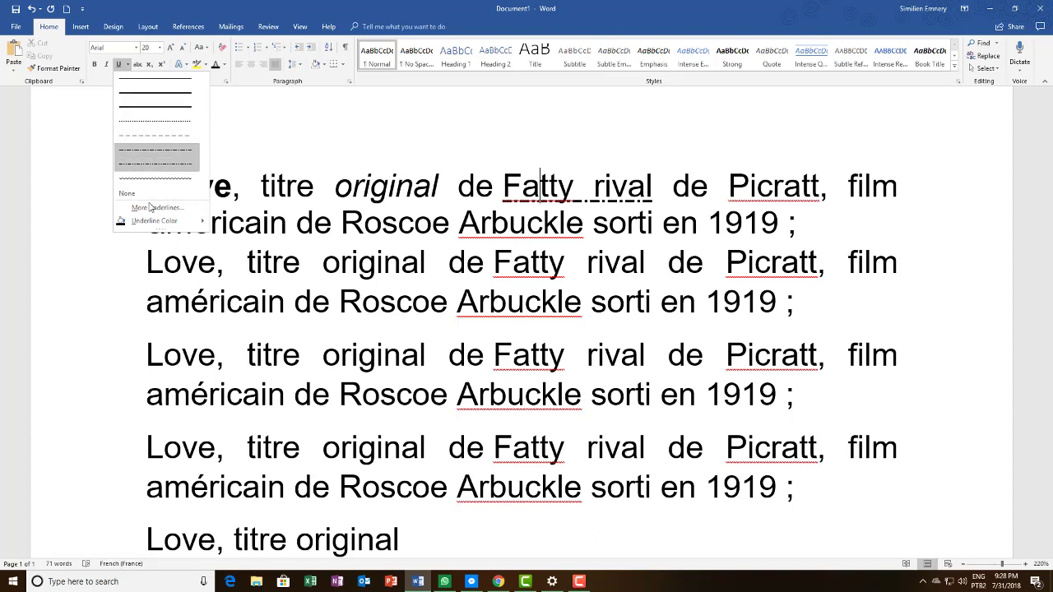
pyautogui.moveTo(156, 222)
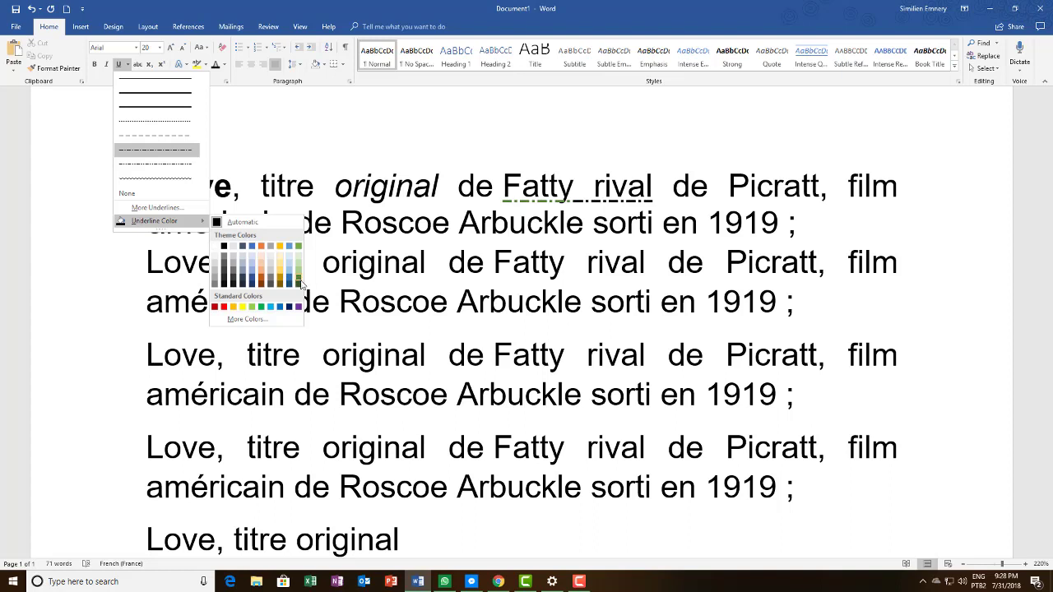
pyautogui.click(225, 308)
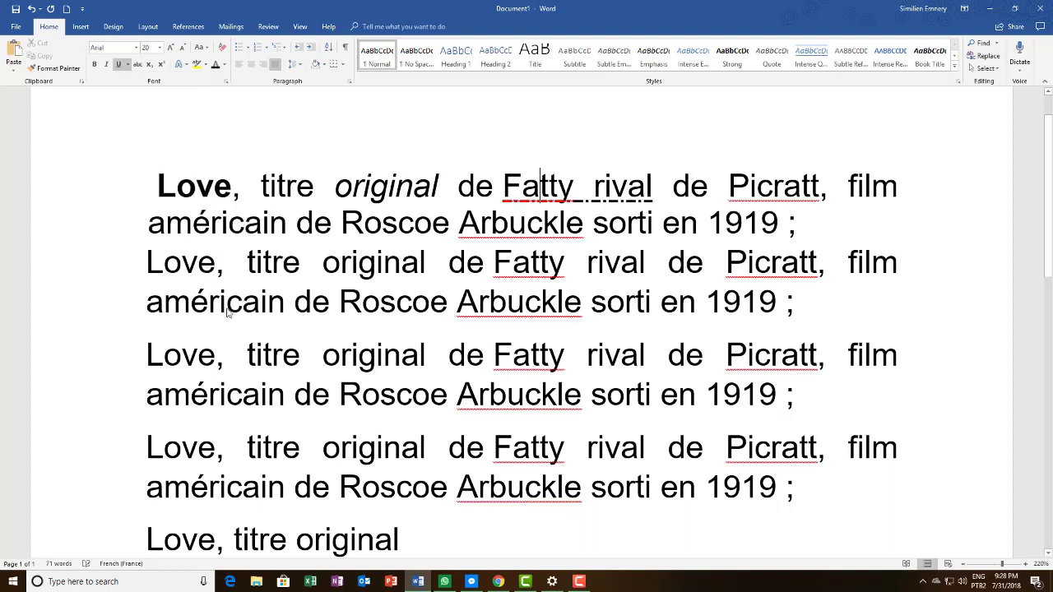
# - Apply the standard red underline color to both words of "Fatty rival" in the first paragraph
pyautogui.click(610, 207)
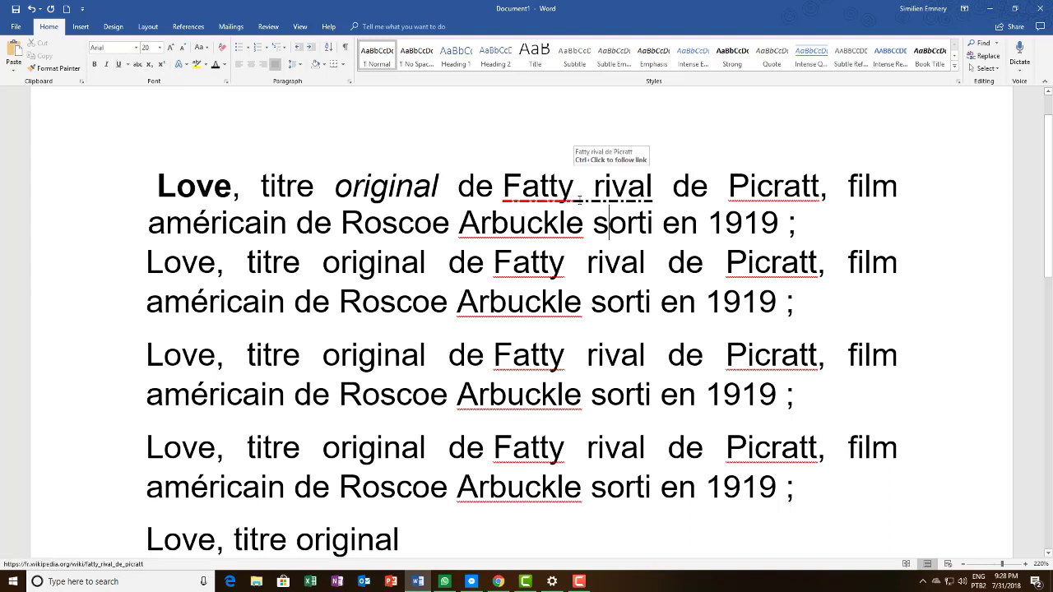
pyautogui.moveTo(593, 188); pyautogui.dragTo(502, 189)
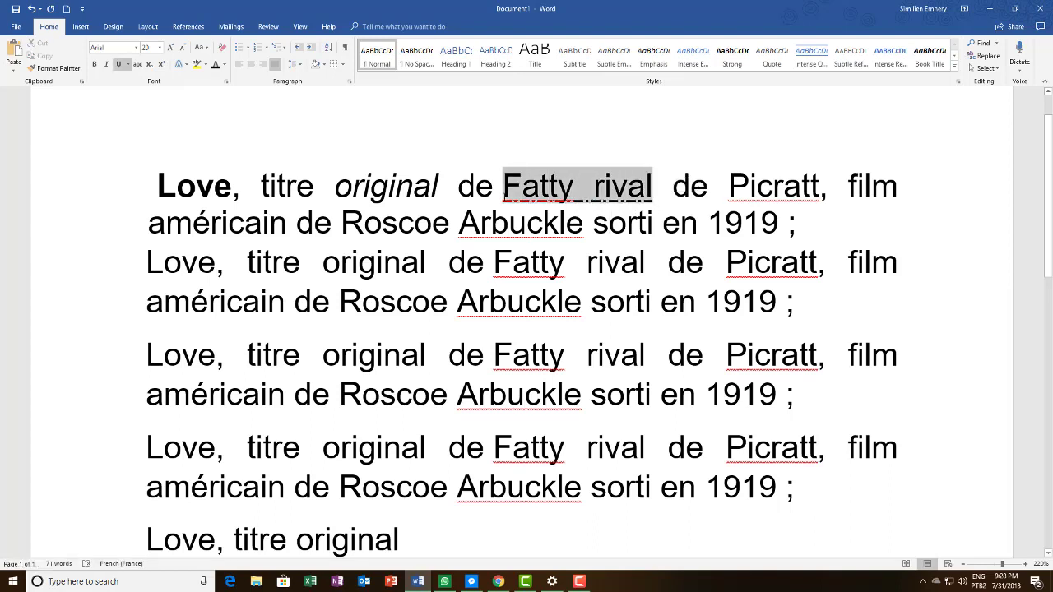
pyautogui.click(127, 64)
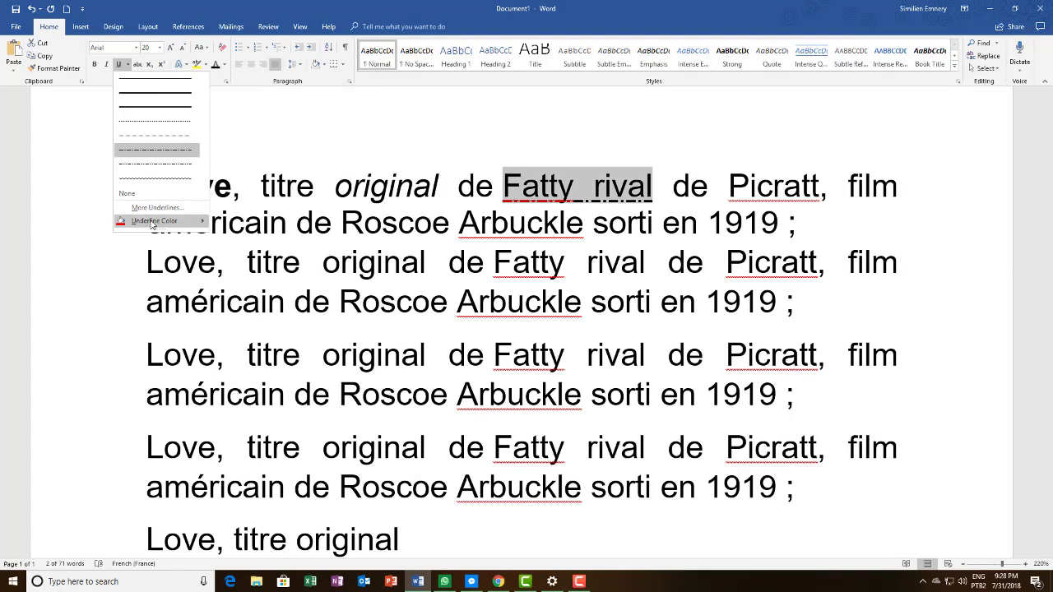
pyautogui.click(224, 306)
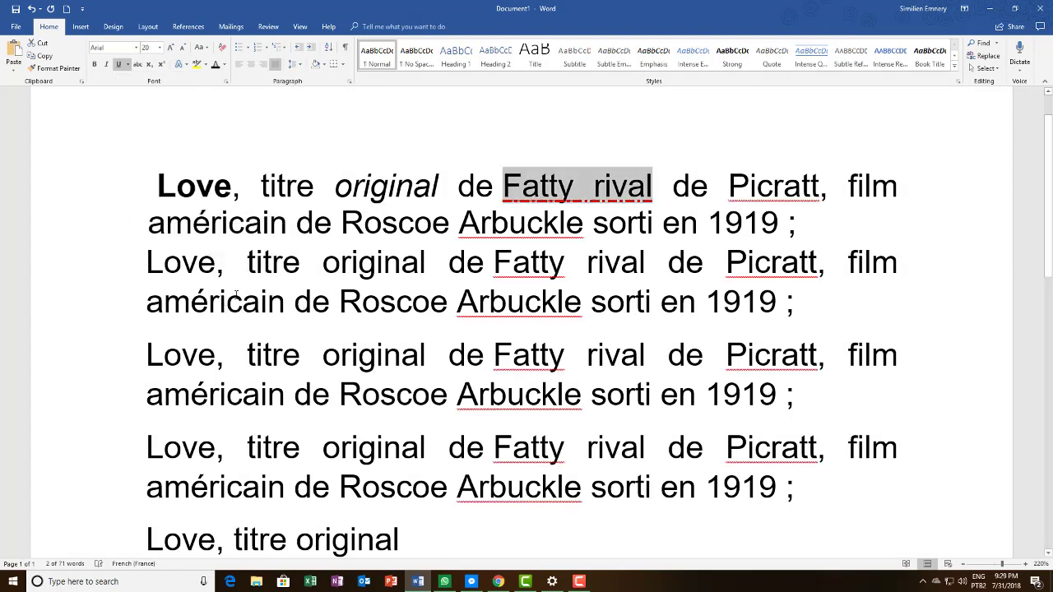
pyautogui.click(594, 205)
# - Examine the underline on "Fatty rival" in the first paragraph and preview other underline styles on it
pyautogui.moveTo(673, 189); pyautogui.dragTo(502, 191)
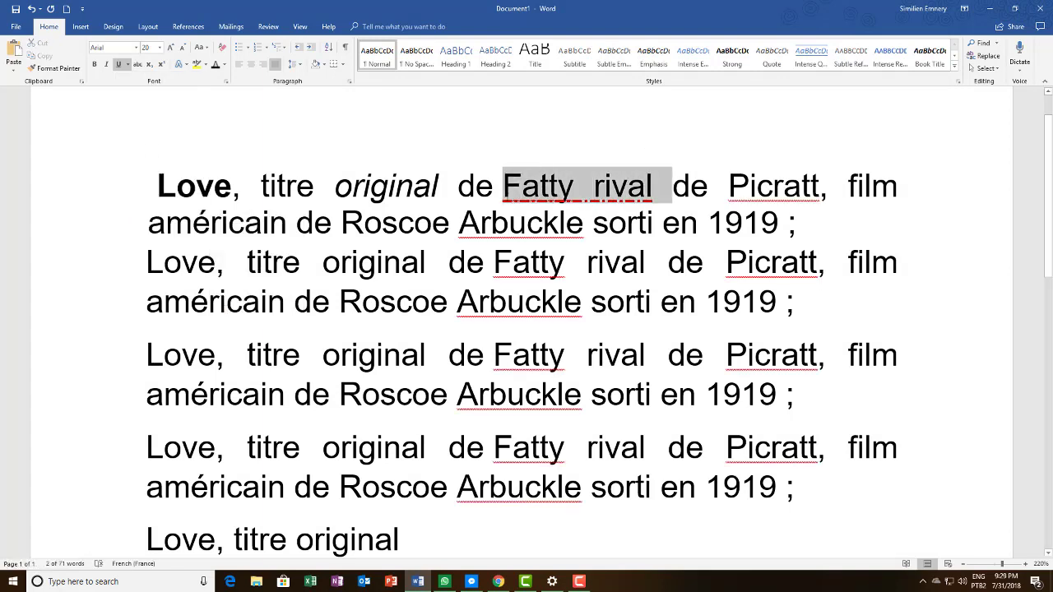
pyautogui.click(549, 151)
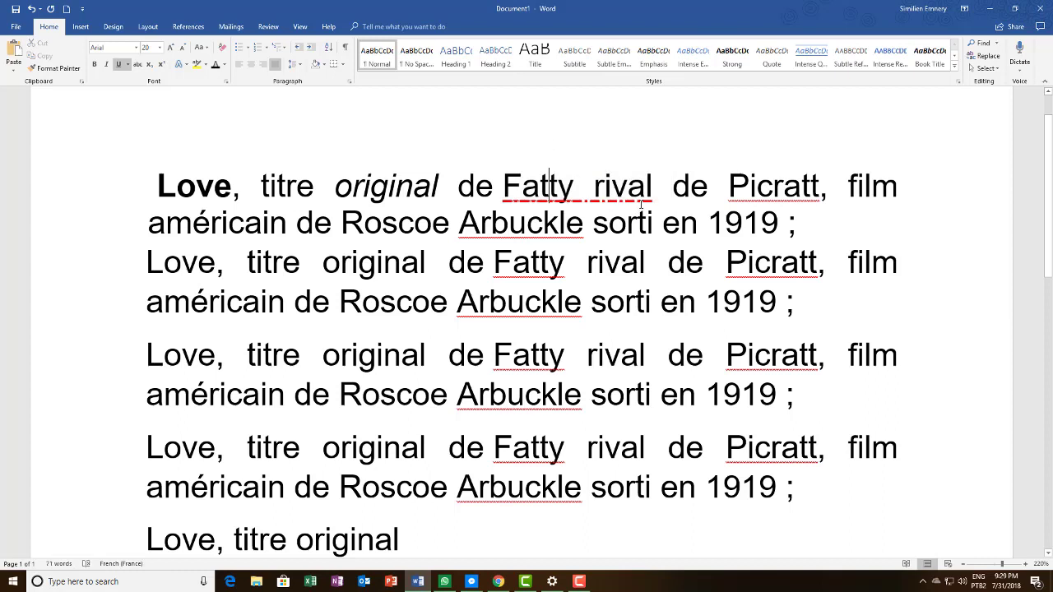
pyautogui.moveTo(653, 188); pyautogui.dragTo(501, 186)
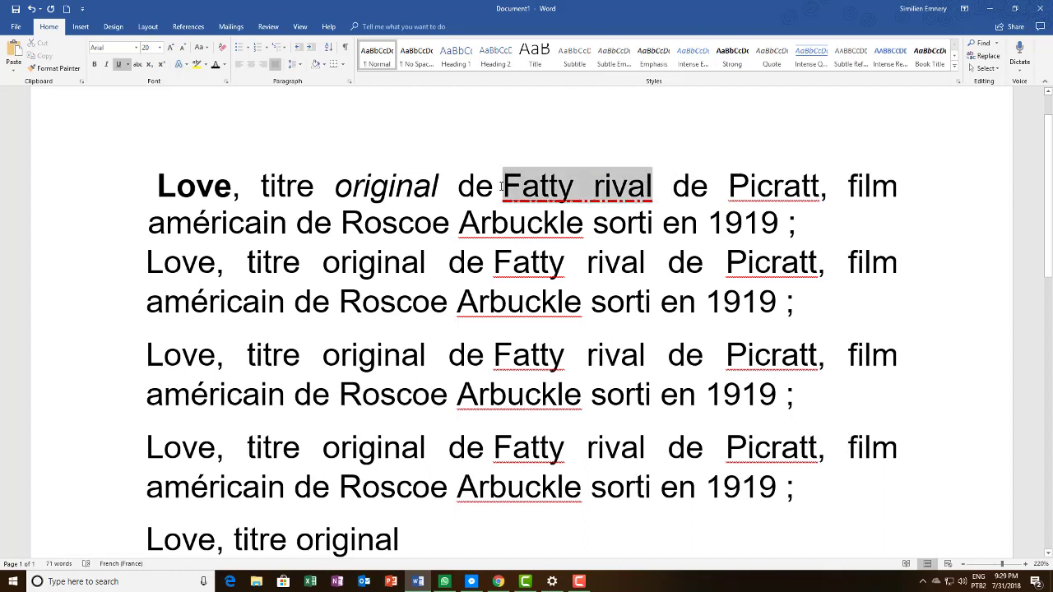
pyautogui.click(403, 143)
pyautogui.click(126, 64)
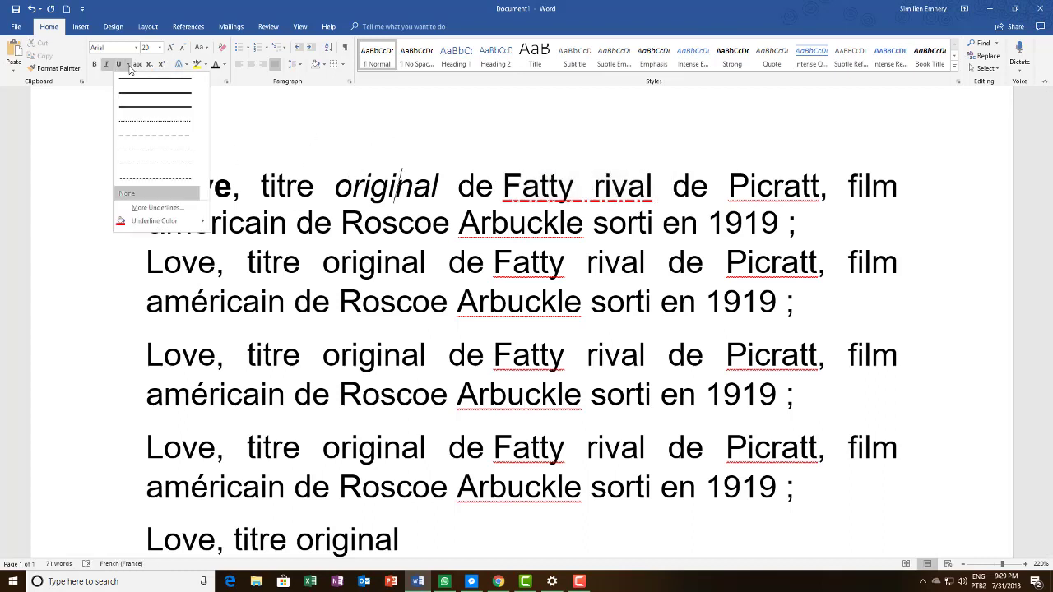
pyautogui.click(654, 196)
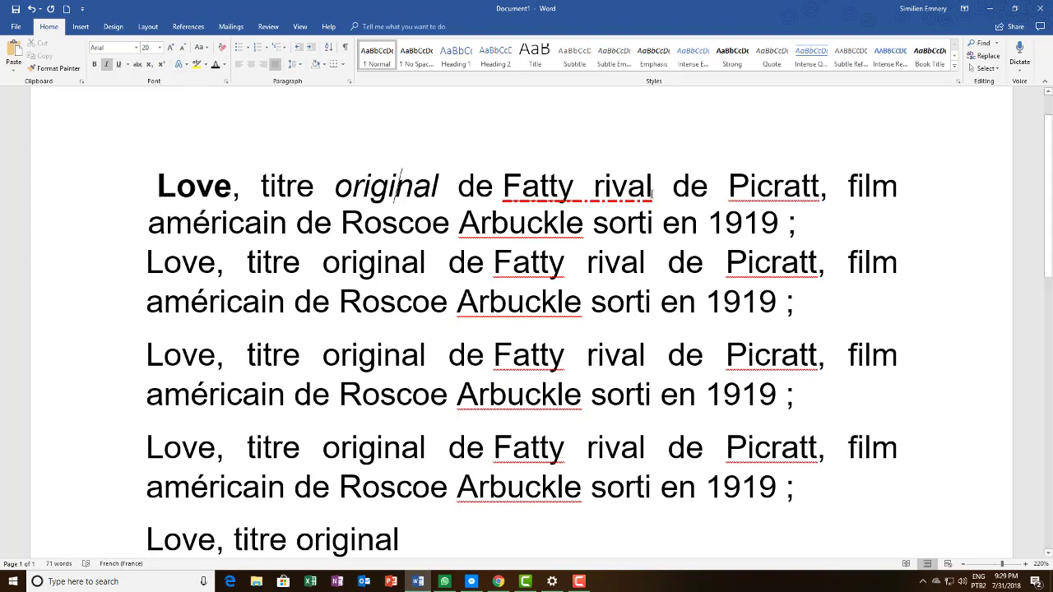
pyautogui.moveTo(551, 194); pyautogui.dragTo(503, 192)
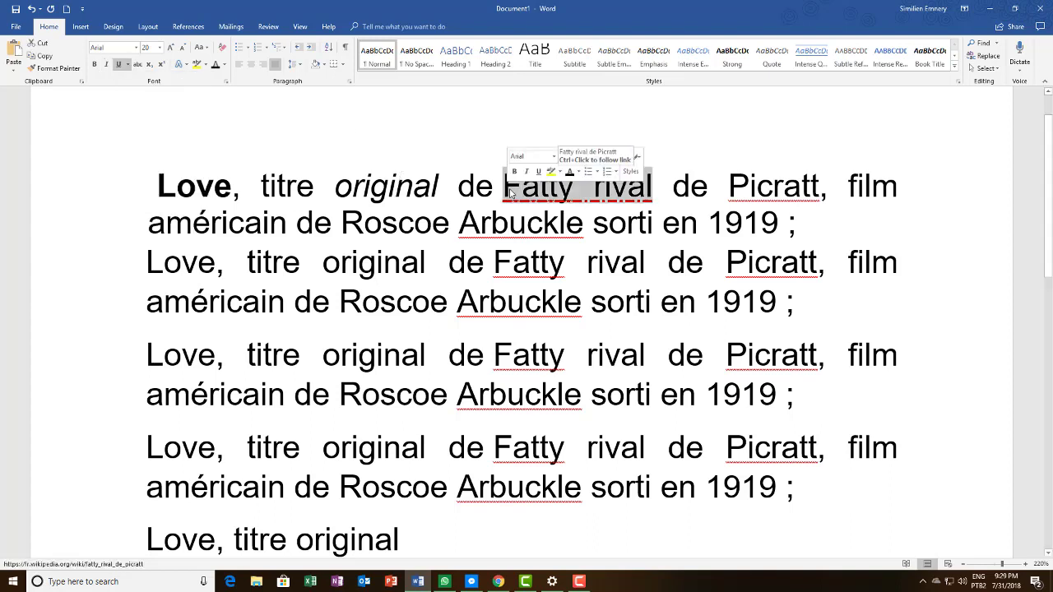
pyautogui.click(128, 66)
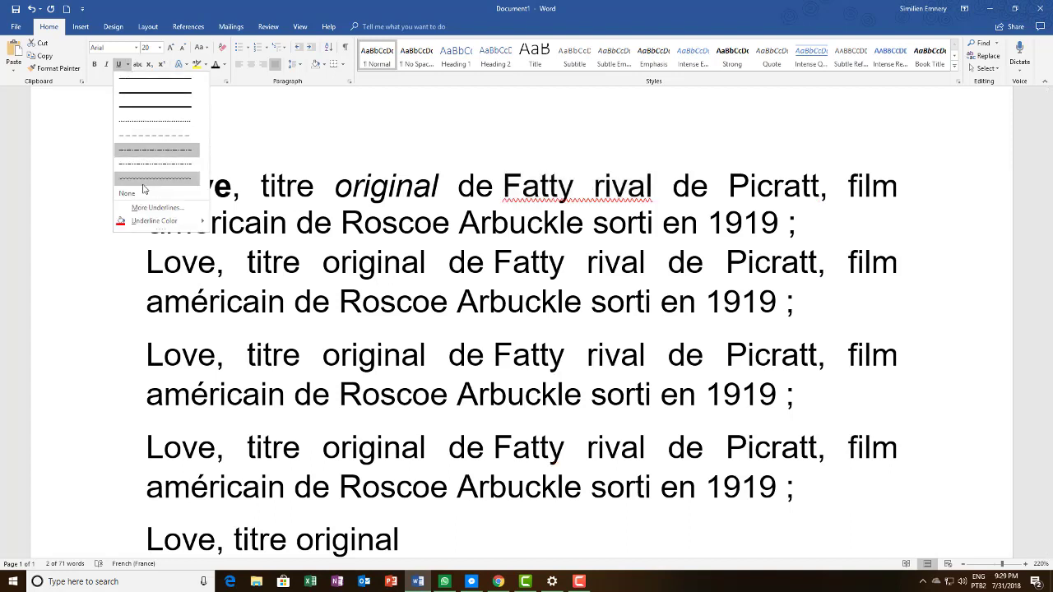
pyautogui.click(90, 262)
pyautogui.click(612, 124)
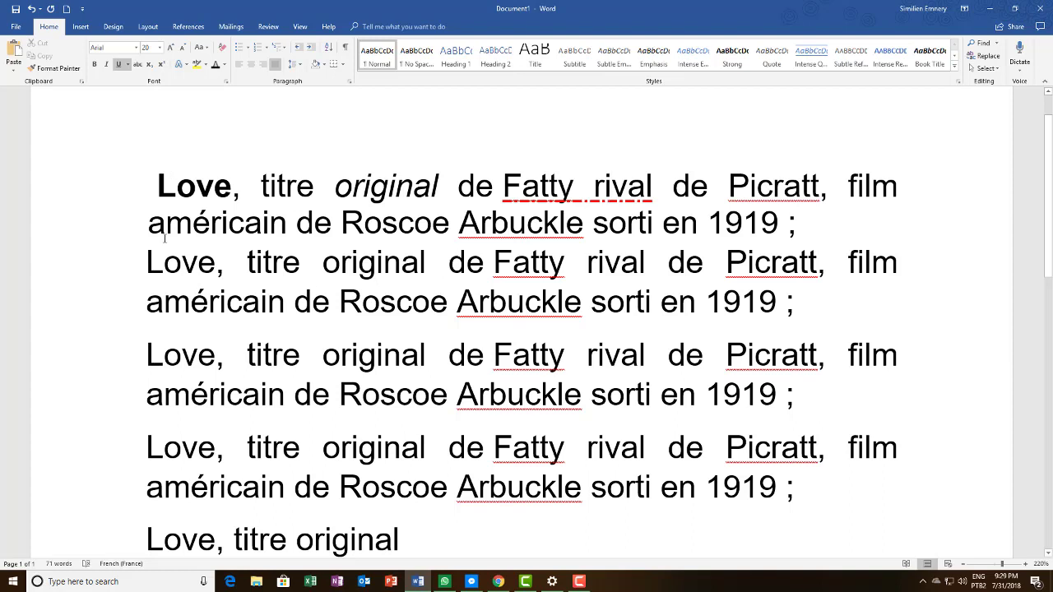
# - Strike through "américain de Roscoe Arbuckle" in the first paragraph
pyautogui.moveTo(148, 223); pyautogui.dragTo(423, 228)
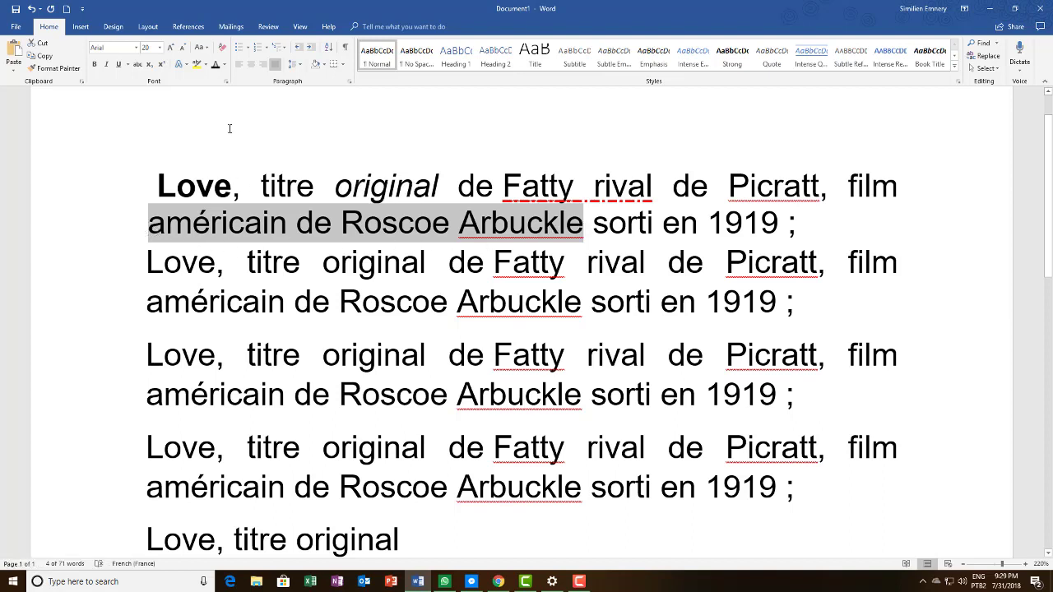
pyautogui.click(137, 65)
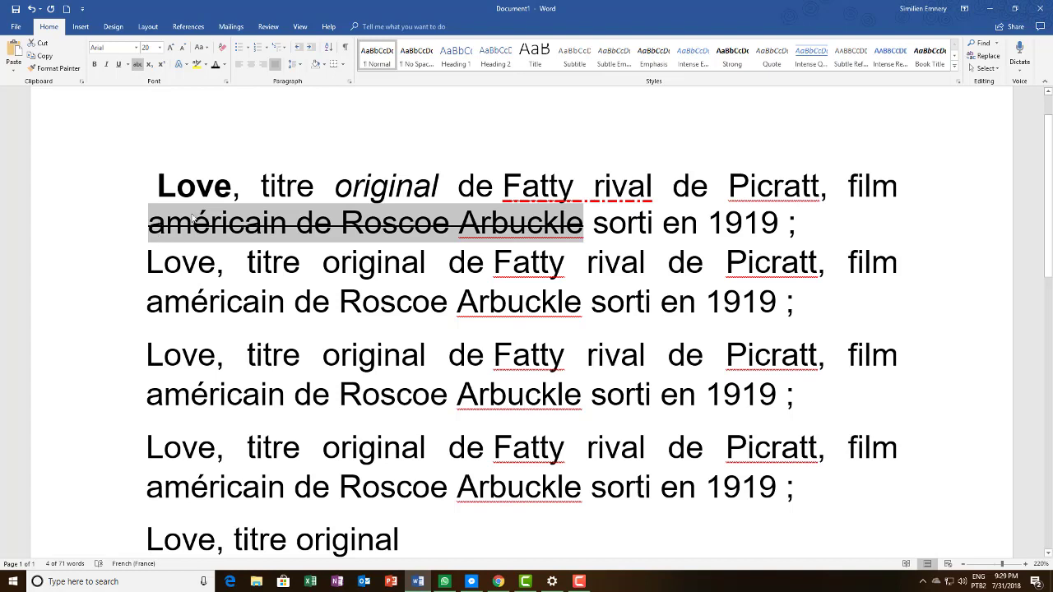
pyautogui.click(499, 232)
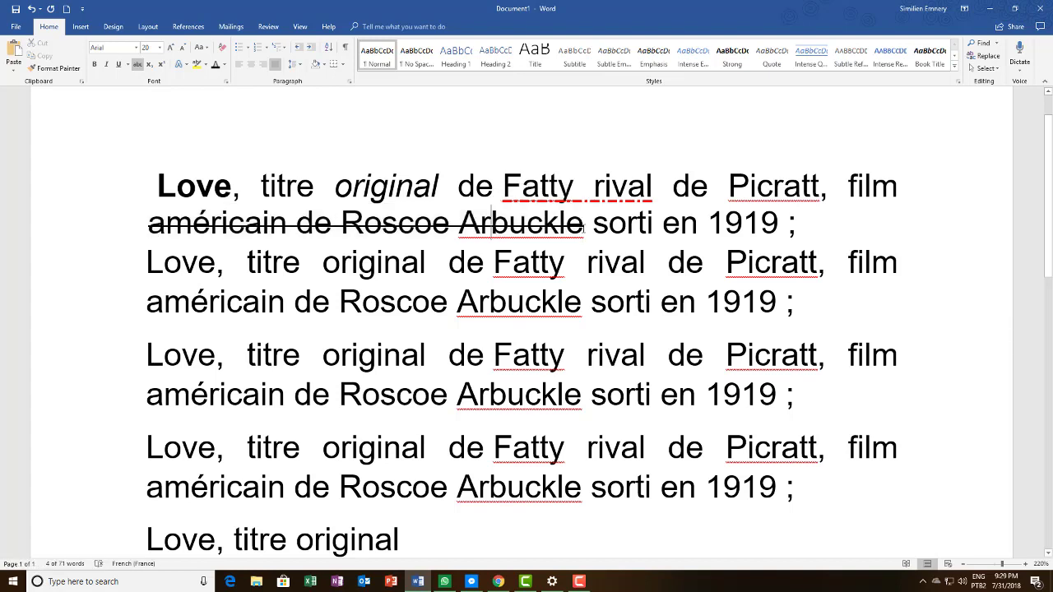
# - Remove the strikethrough from "américain de Roscoe Arbuckle" in the first paragraph
pyautogui.moveTo(584, 222); pyautogui.dragTo(164, 222)
pyautogui.click(150, 222)
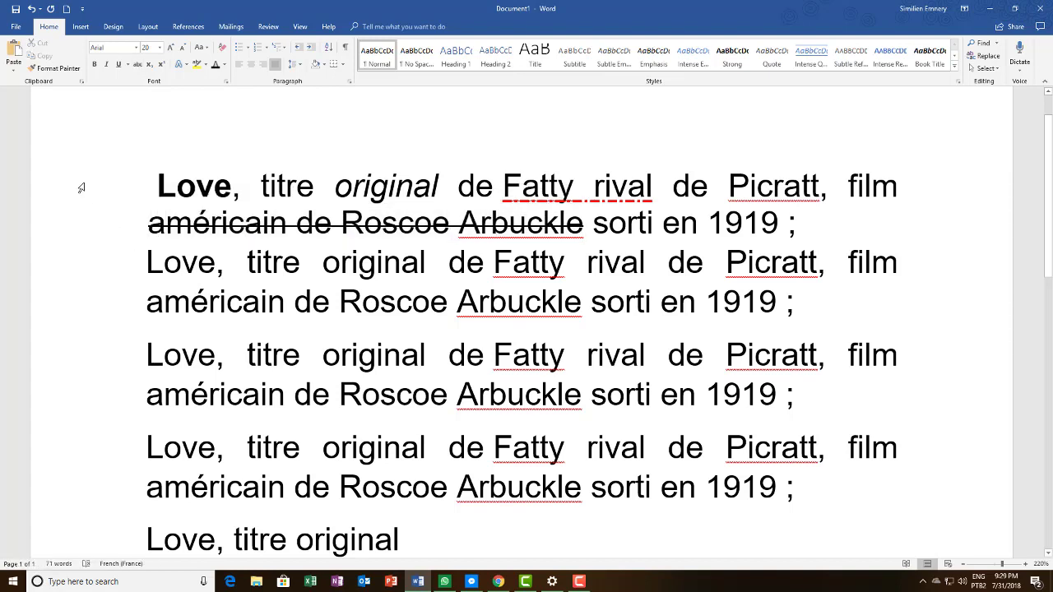
pyautogui.moveTo(226, 219); pyautogui.dragTo(584, 222)
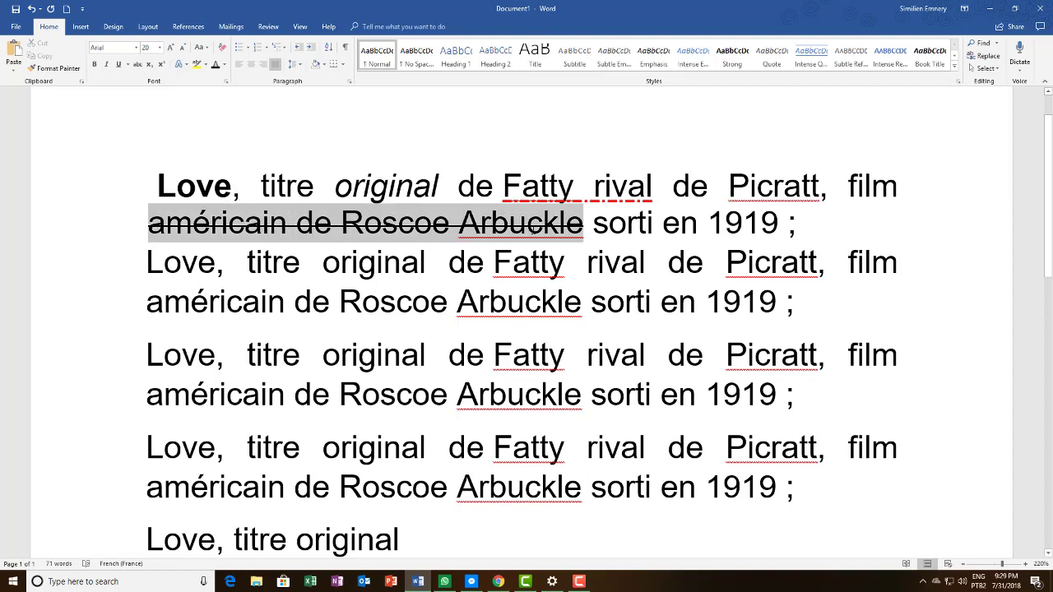
pyautogui.click(137, 64)
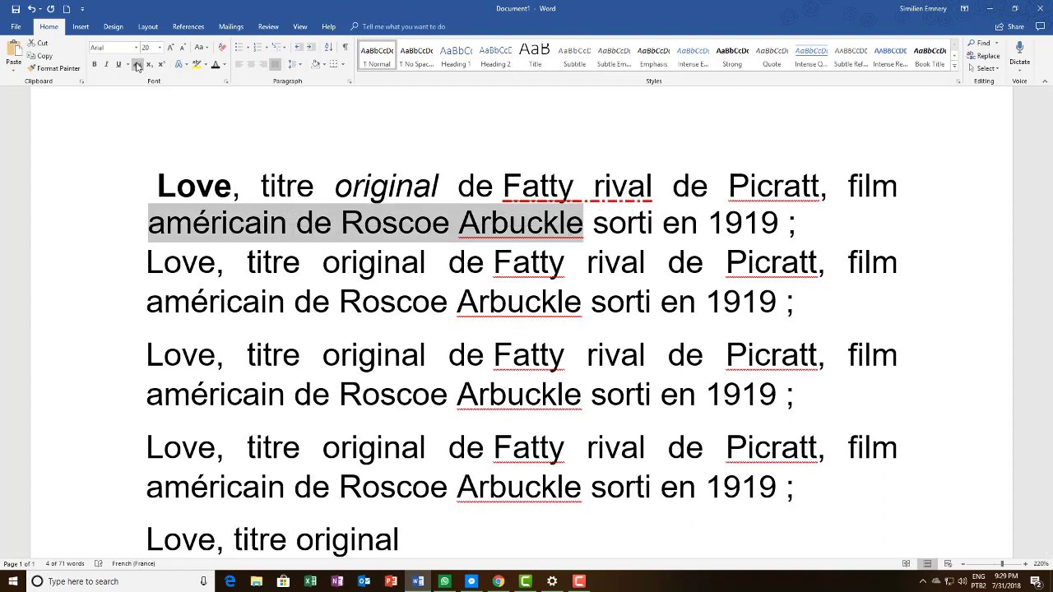
pyautogui.click(198, 233)
# - Reapply strikethrough to "américain de Roscoe Arbuckle" in the first paragraph and clear the selection
pyautogui.moveTo(148, 222); pyautogui.dragTo(584, 222)
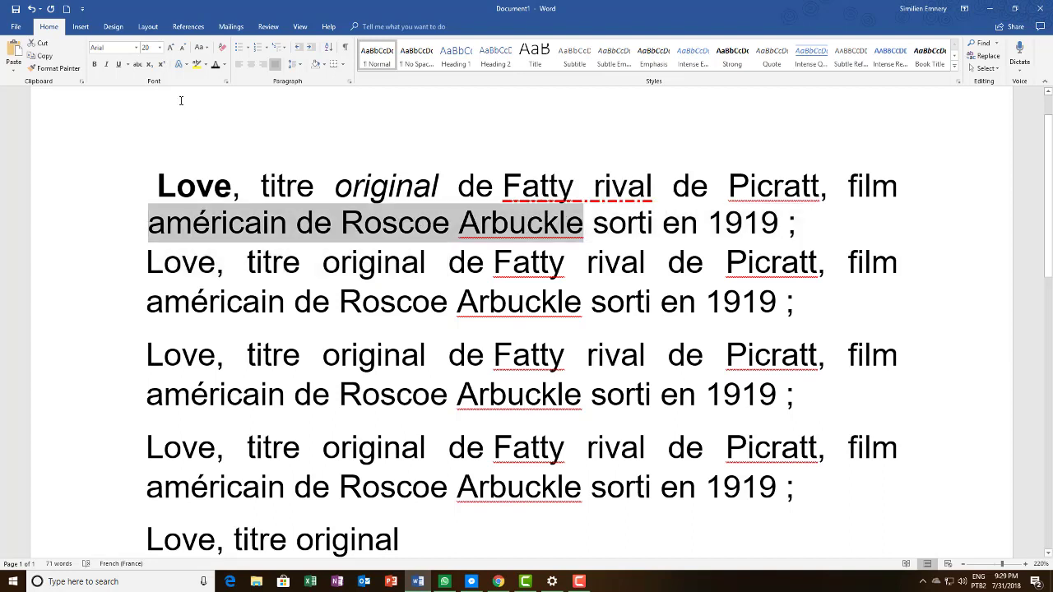
pyautogui.click(136, 64)
pyautogui.click(124, 170)
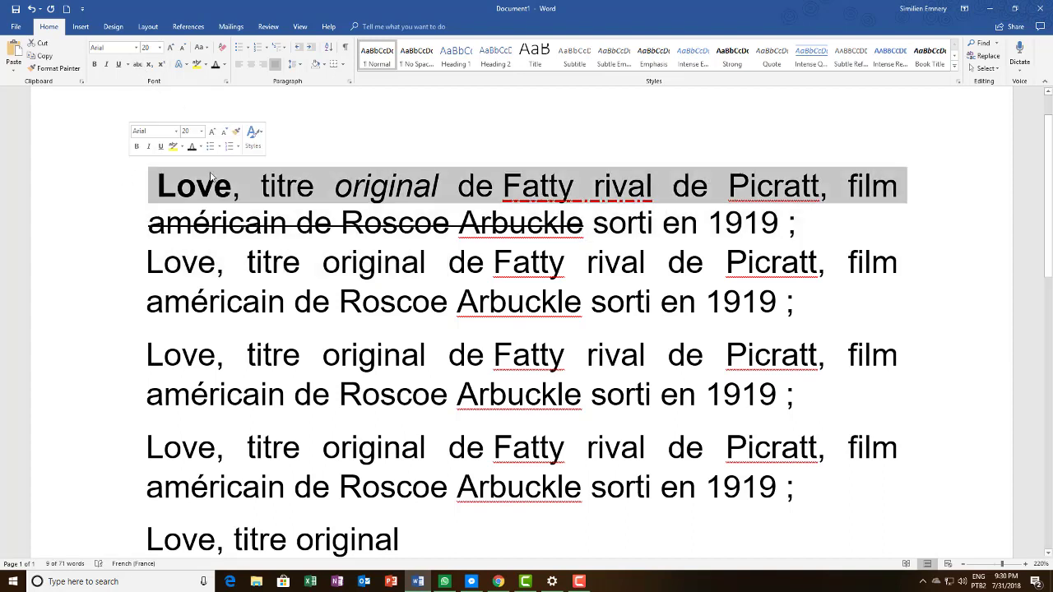
pyautogui.click(508, 301)
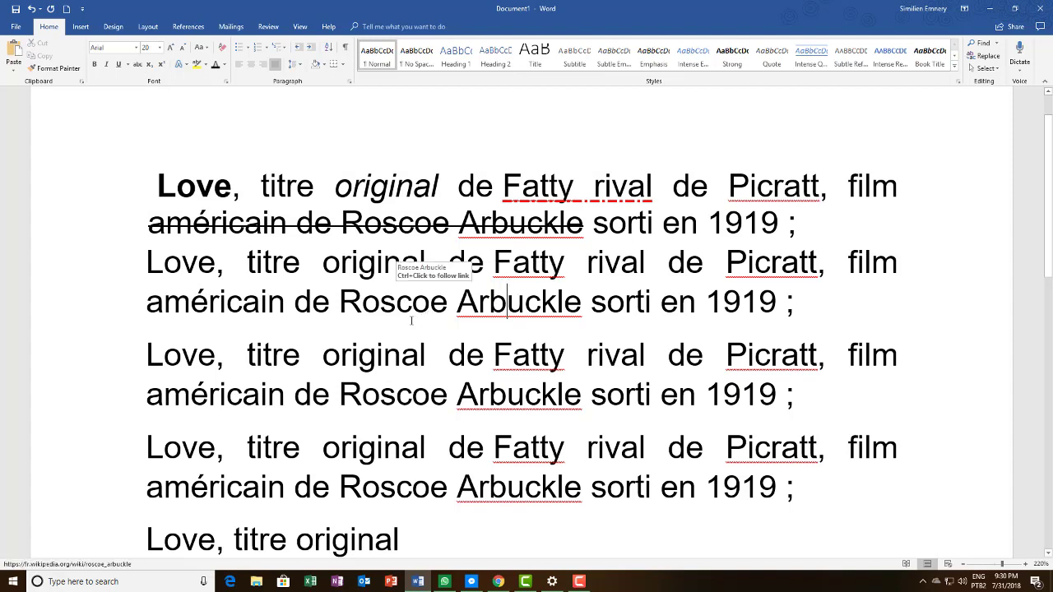
# - Insert a new line above the first paragraph and enter the equation "X2 + 3x + 1 = 0" on it
pyautogui.scroll(-2, 440, 287)
pyautogui.scroll(3, 485, 272)
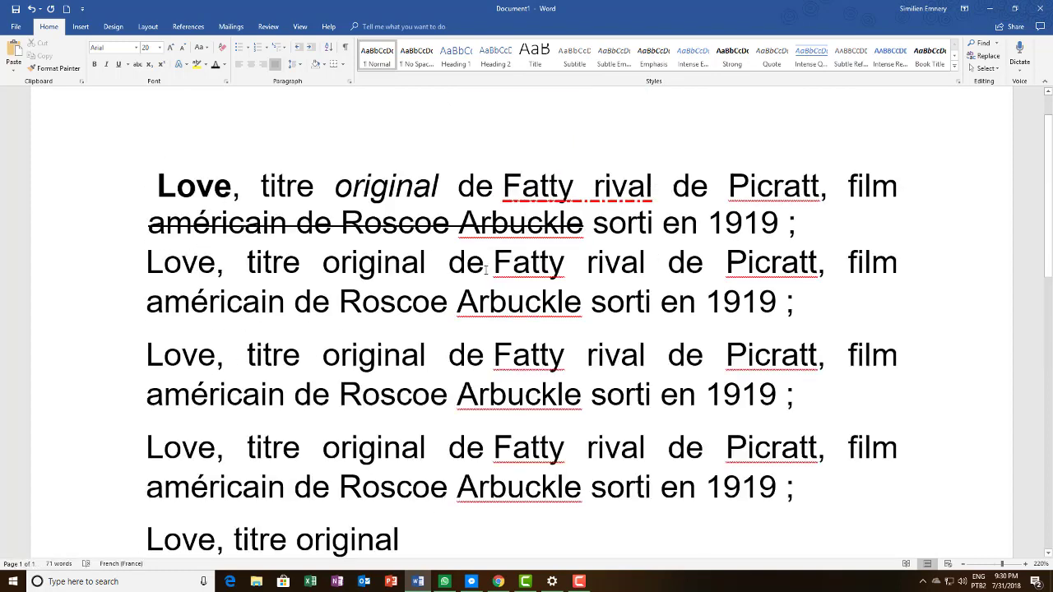
pyautogui.click(230, 207)
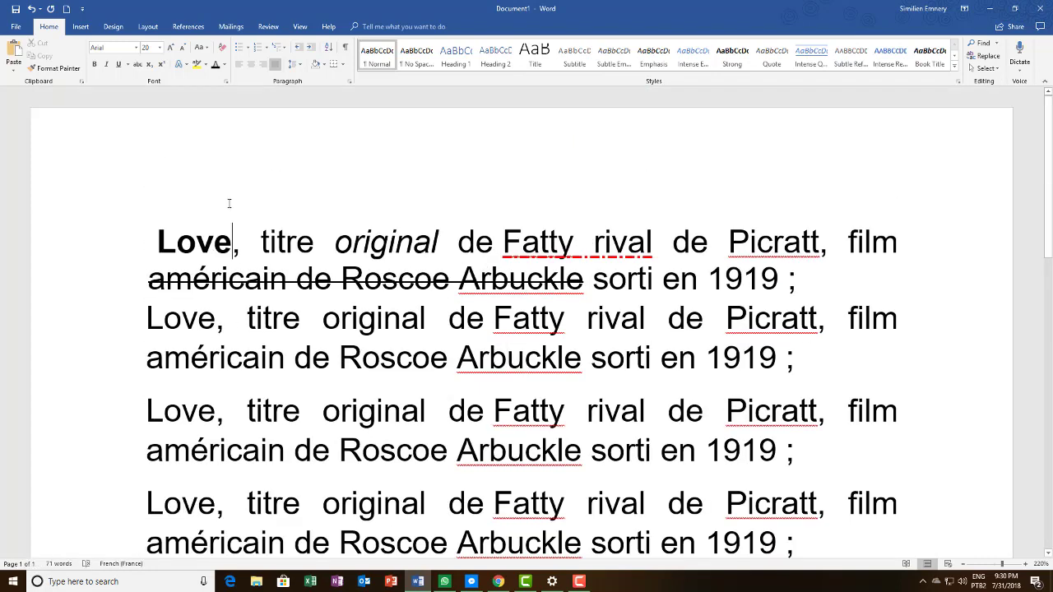
pyautogui.click(158, 232)
pyautogui.press('Return')
pyautogui.press('Up')
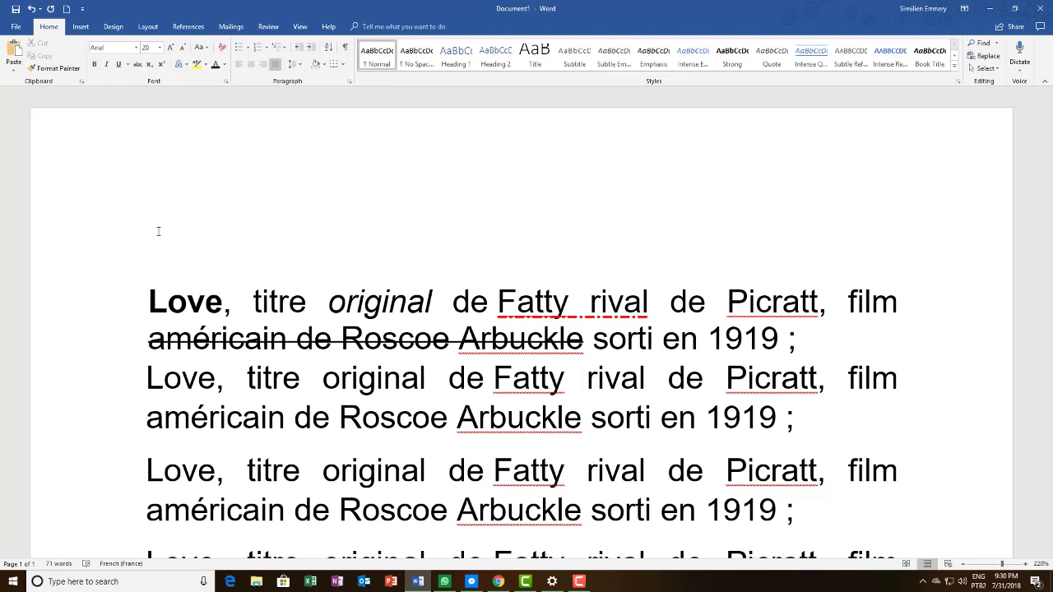
pyautogui.write('x')
pyautogui.press('BackSpace')
pyautogui.write('X2 + 3x =')
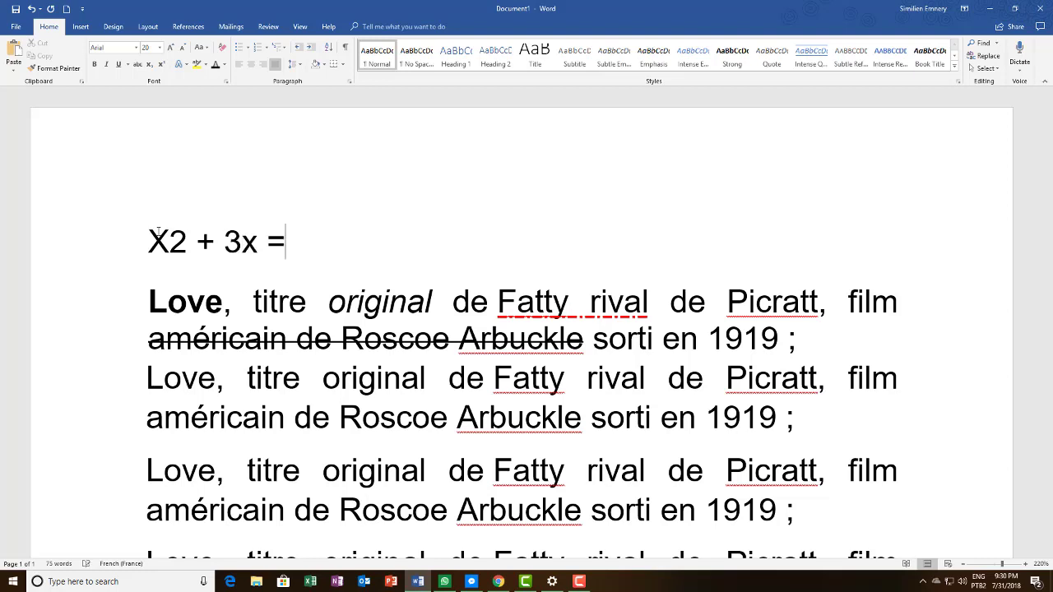
pyautogui.press('BackSpace')
pyautogui.write('+ 1 = 0')
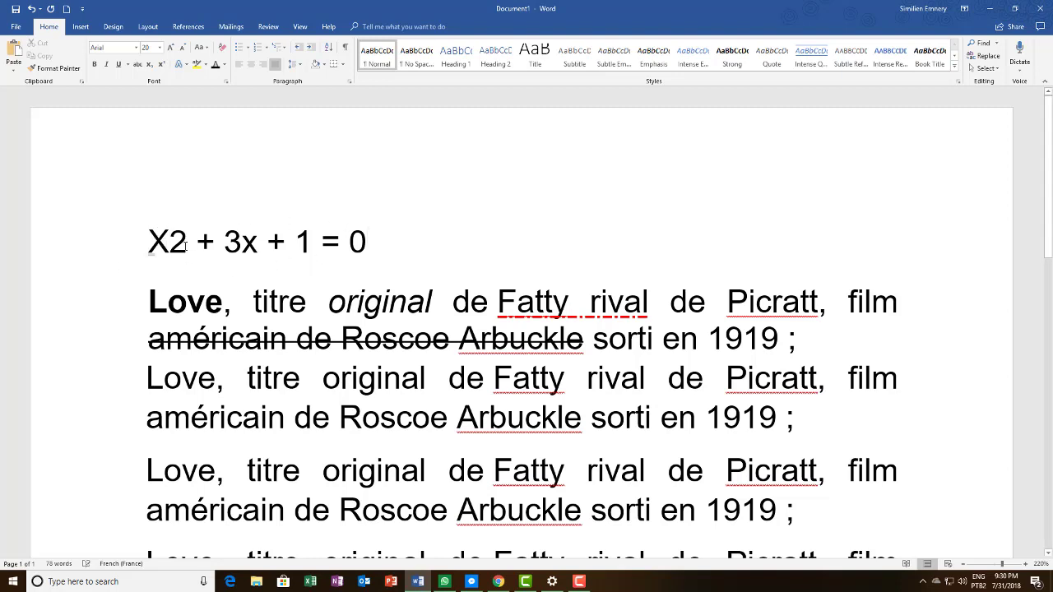
# - Format the 2 after the X in the equation as superscript
pyautogui.moveTo(168, 242); pyautogui.dragTo(188, 241)
pyautogui.press('Left')
pyautogui.moveTo(188, 245); pyautogui.dragTo(170, 244)
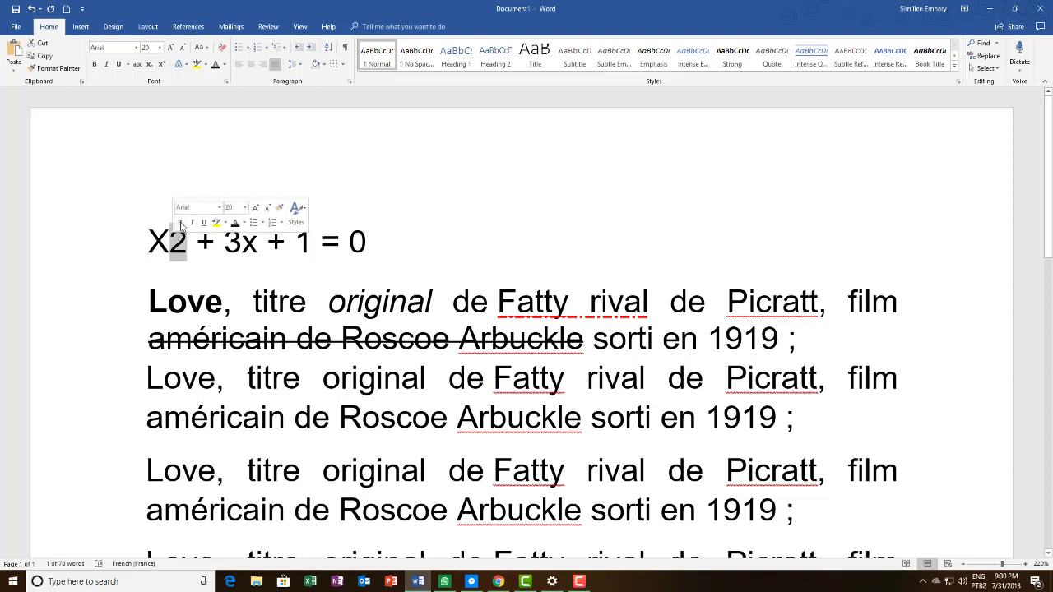
pyautogui.click(162, 64)
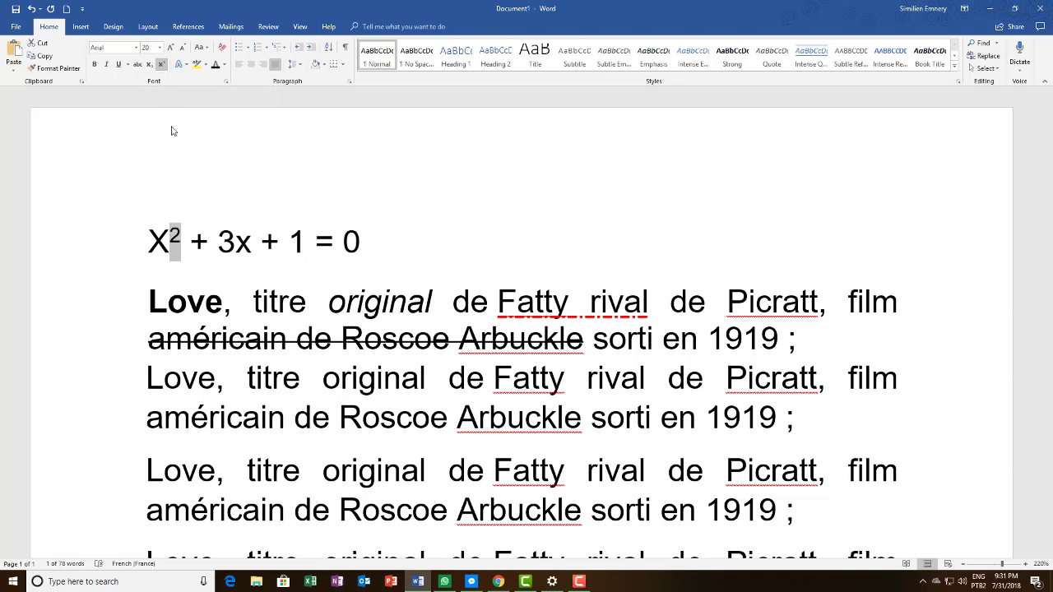
# - Remove the superscript formatting from the 2 after the X in the equation
pyautogui.click(175, 242)
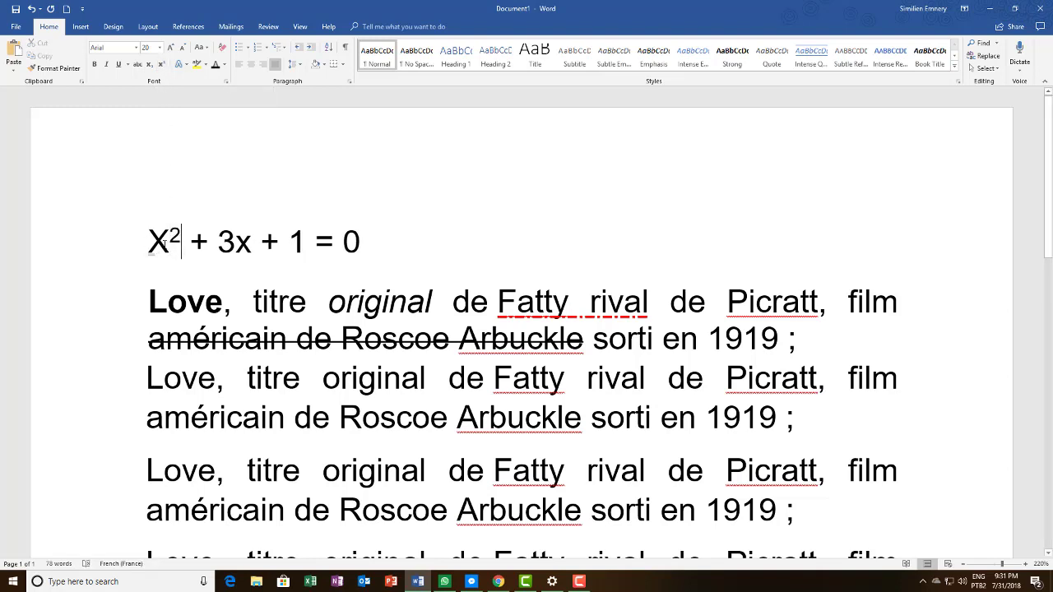
pyautogui.moveTo(150, 244); pyautogui.dragTo(219, 243)
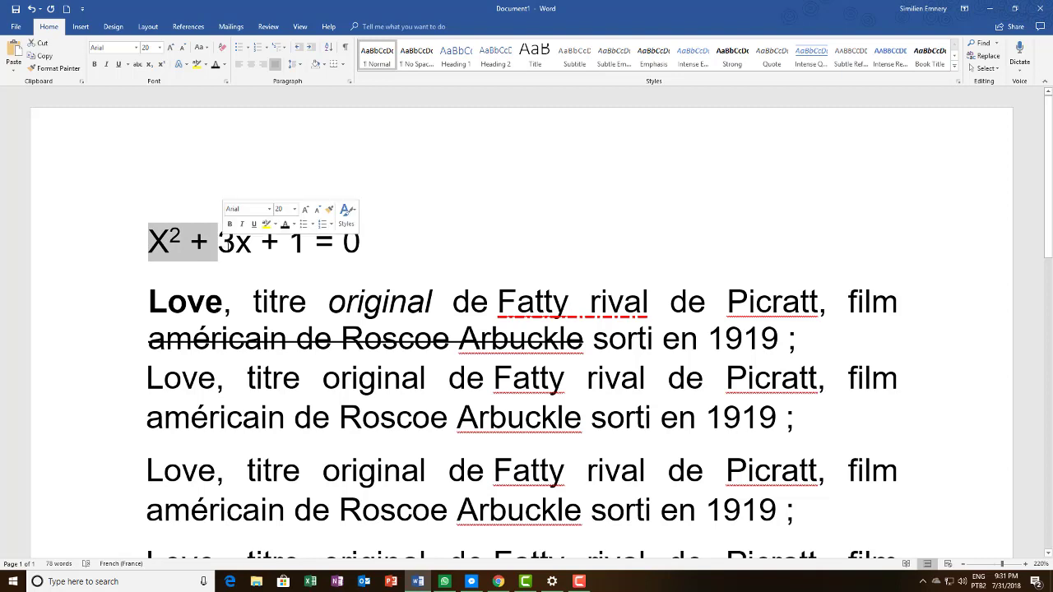
pyautogui.click(252, 243)
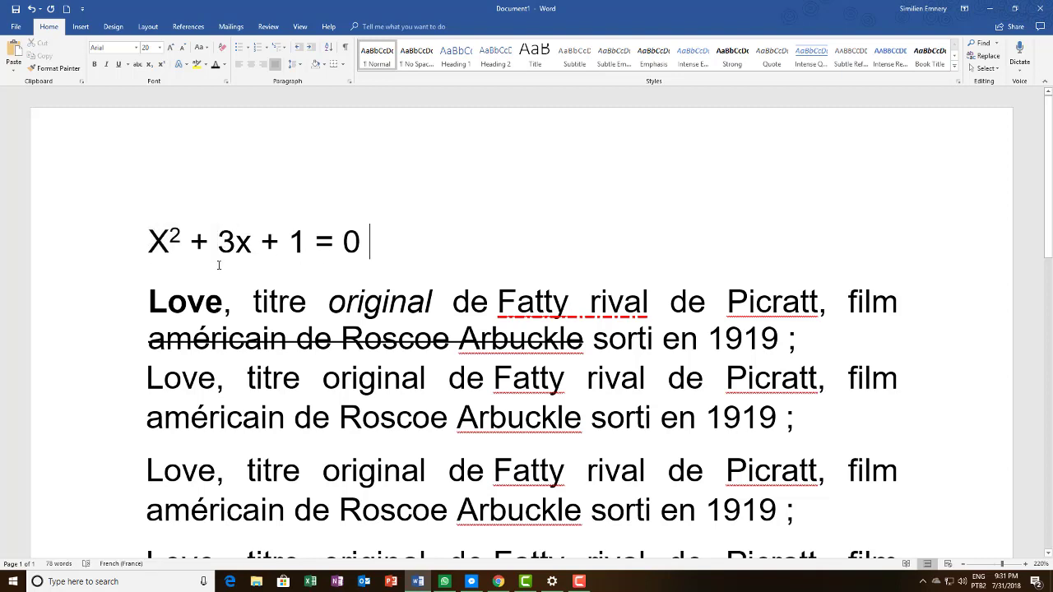
pyautogui.moveTo(181, 242)
pyautogui.mouseDown()
pyautogui.moveTo(151, 243)
pyautogui.moveTo(182, 244)
pyautogui.mouseUp()
pyautogui.click(172, 247)
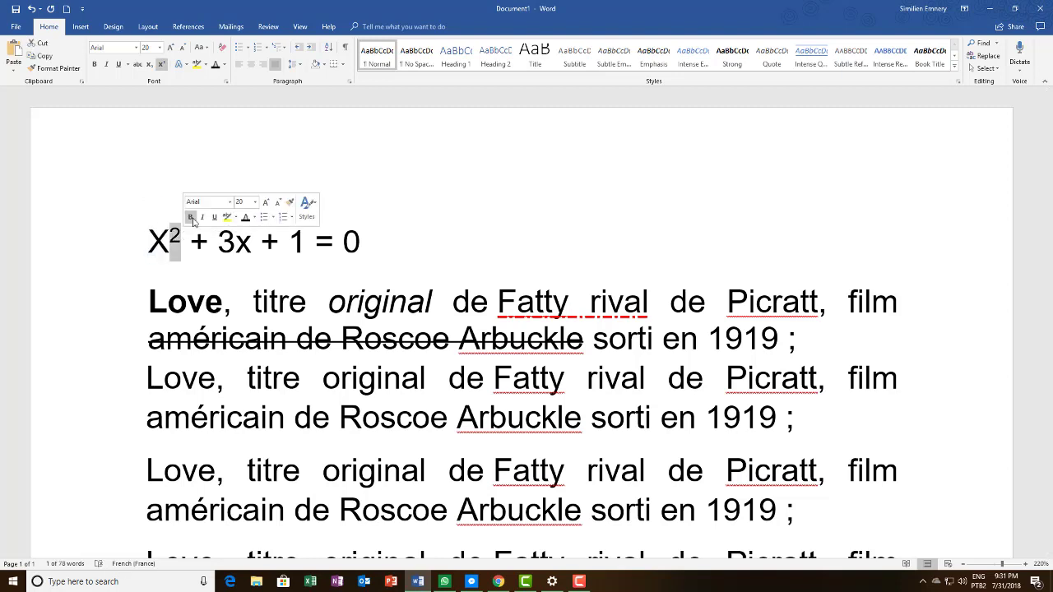
pyautogui.click(161, 65)
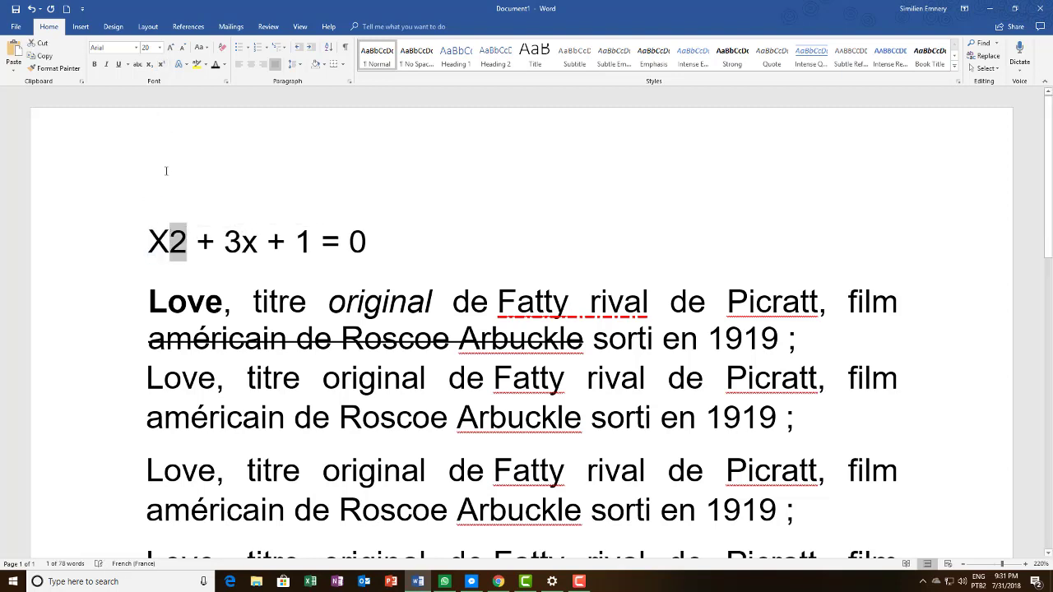
pyautogui.click(197, 241)
pyautogui.hotkey('shift', 'Left')
pyautogui.click(204, 245)
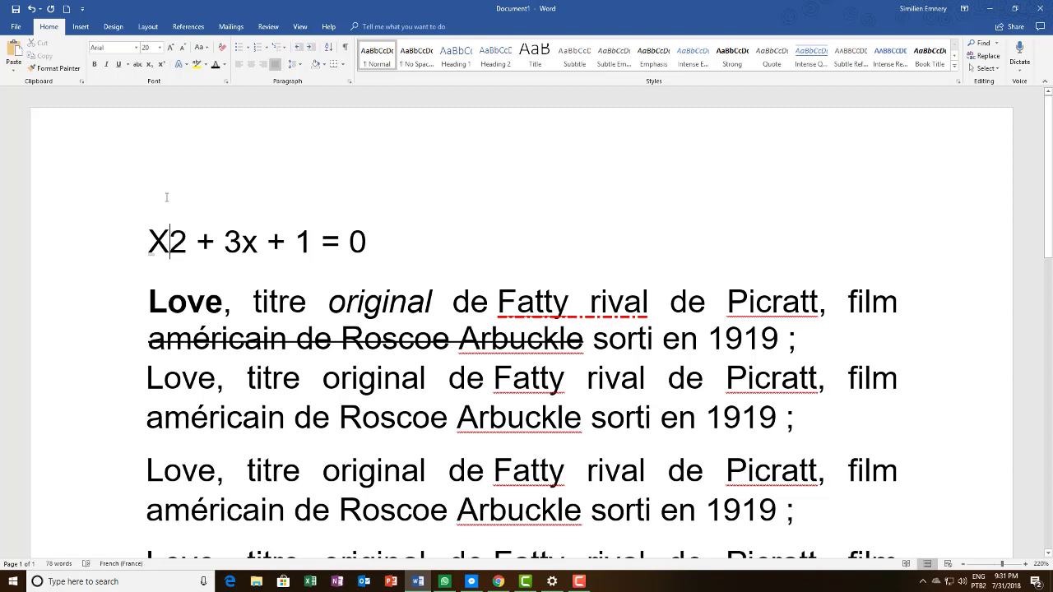
# - Insert a new line above the equation and enter "P1 P2" on it
pyautogui.click(159, 247)
pyautogui.press('Return')
pyautogui.press('Up')
pyautogui.write('p')
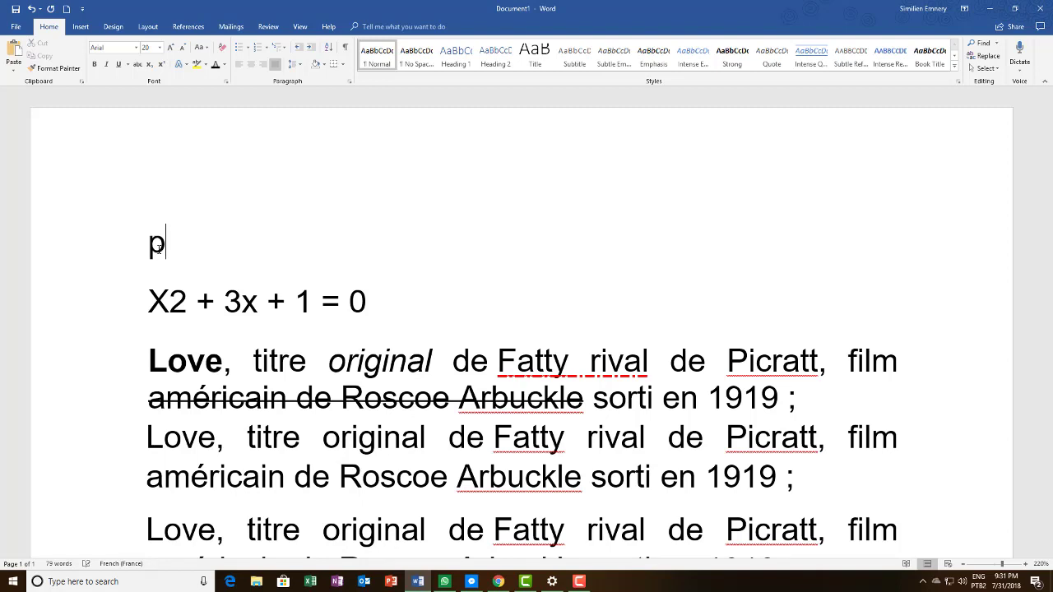
pyautogui.press('BackSpace')
pyautogui.write('P1 p2')
pyautogui.click(219, 253)
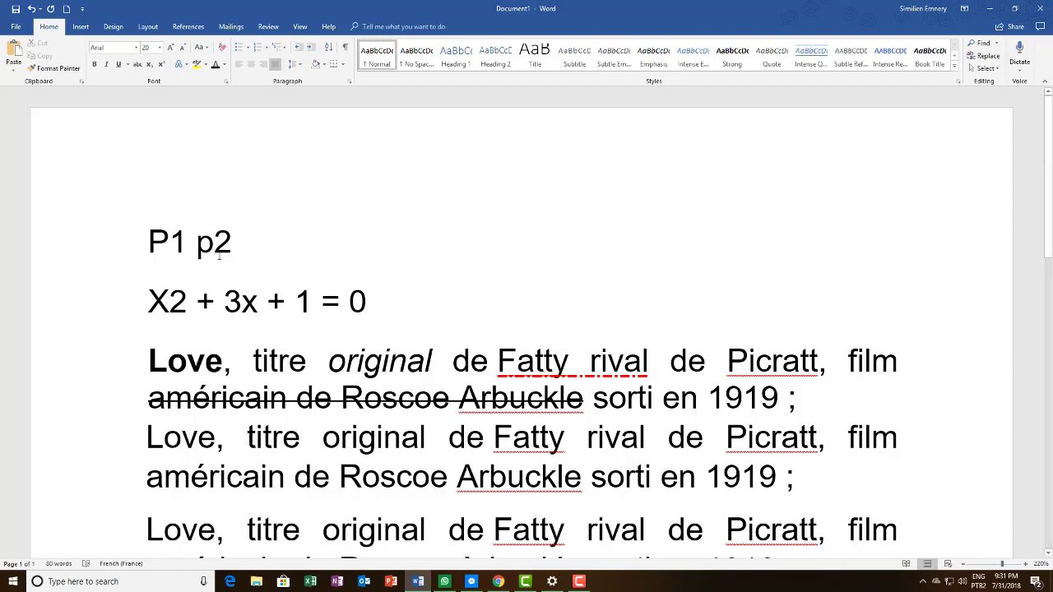
pyautogui.press('BackSpace')
pyautogui.write('P')
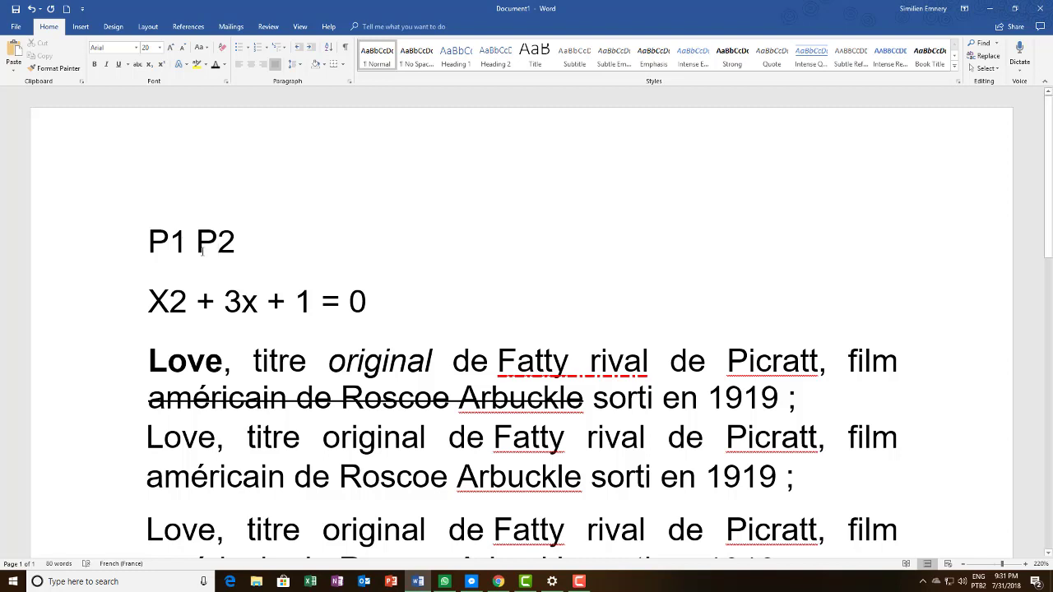
# - Format the digits 1 and 2 in "P1 P2" as subscript and clear the selection
pyautogui.moveTo(188, 242); pyautogui.dragTo(170, 242)
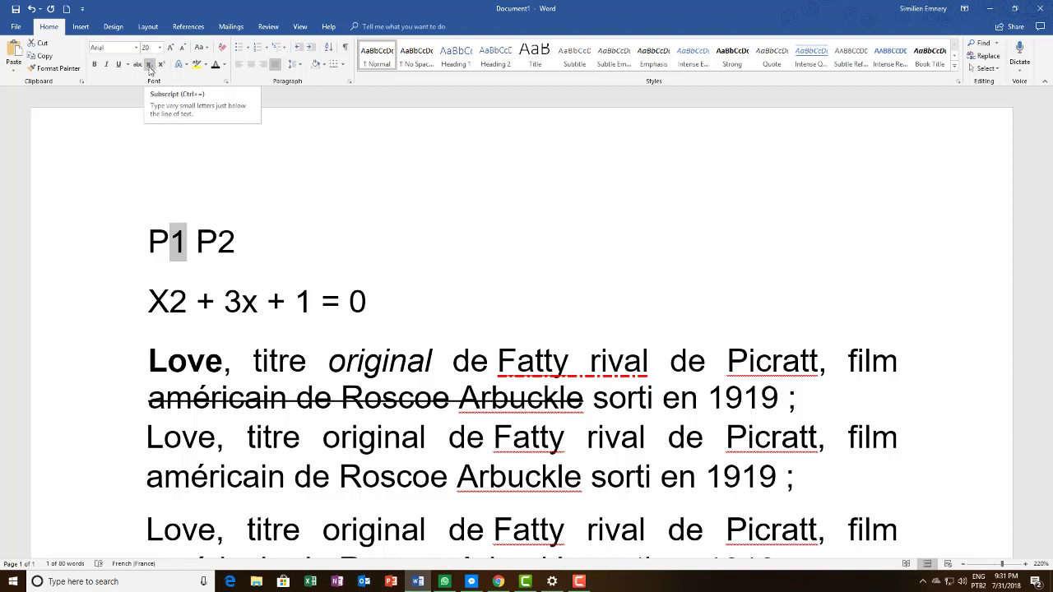
pyautogui.click(149, 65)
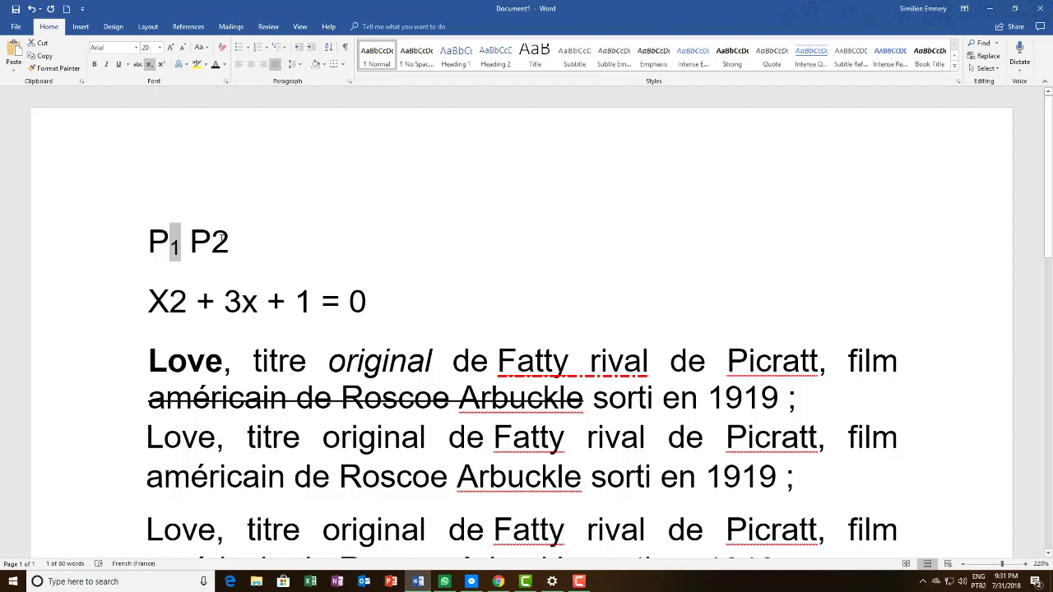
pyautogui.moveTo(220, 240); pyautogui.dragTo(231, 240)
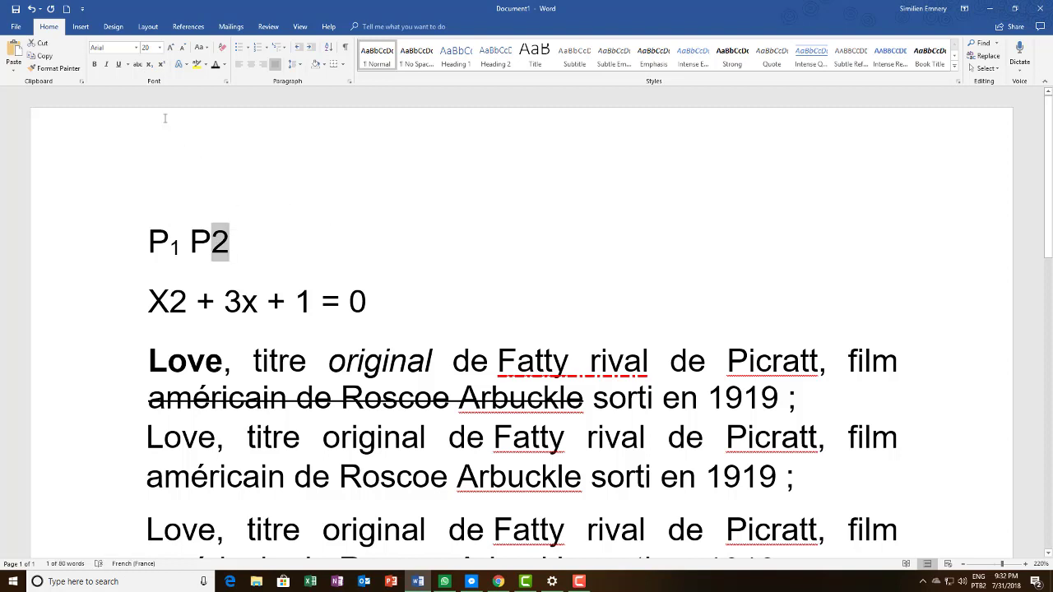
pyautogui.click(149, 66)
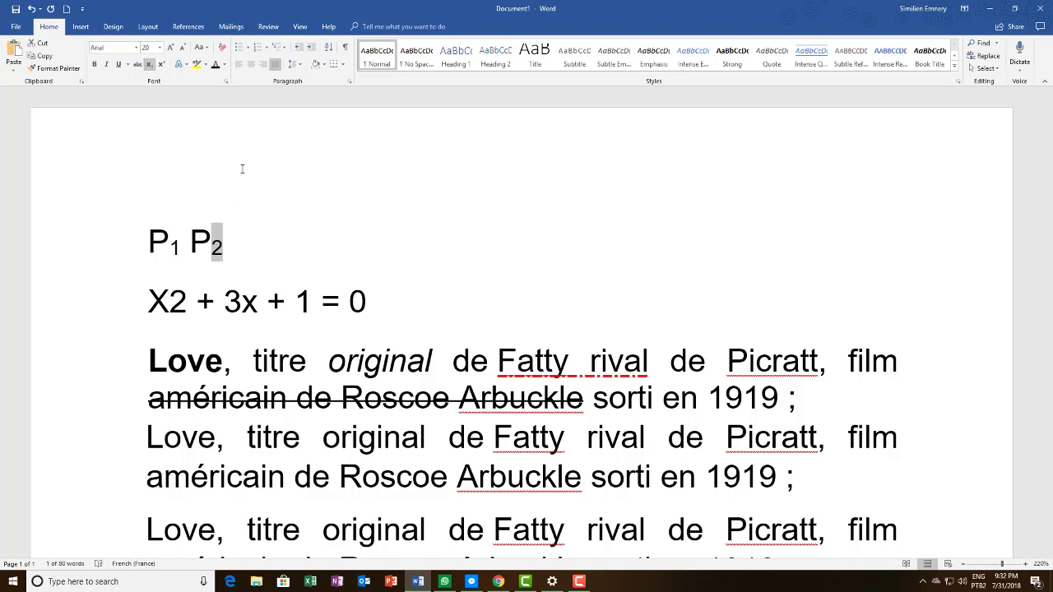
pyautogui.click(236, 258)
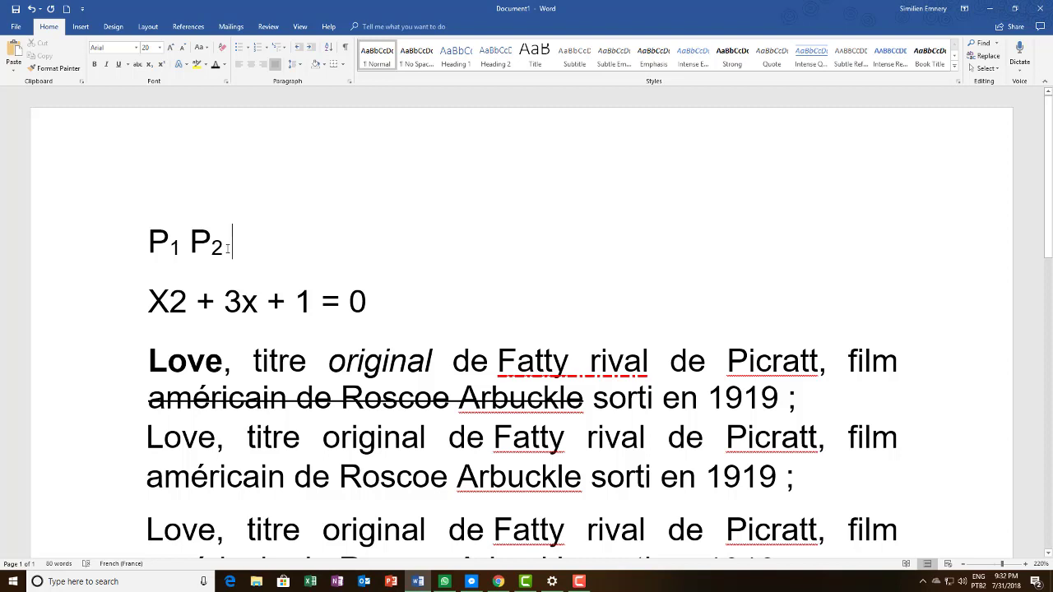
# - Format the 2 after the X in the equation as subscript
pyautogui.moveTo(196, 306); pyautogui.dragTo(170, 306)
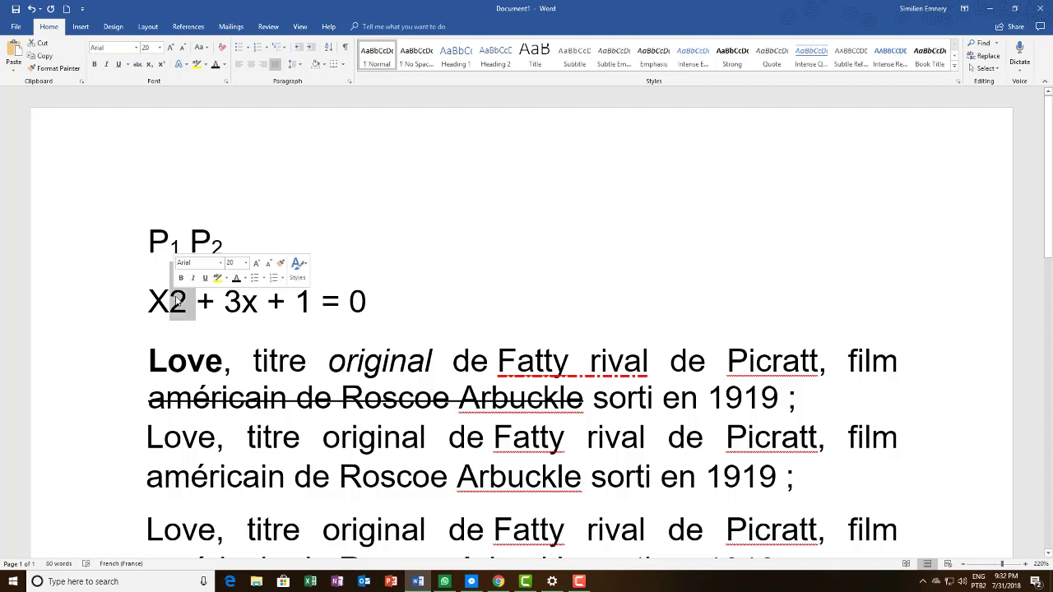
pyautogui.click(151, 65)
pyautogui.click(187, 359)
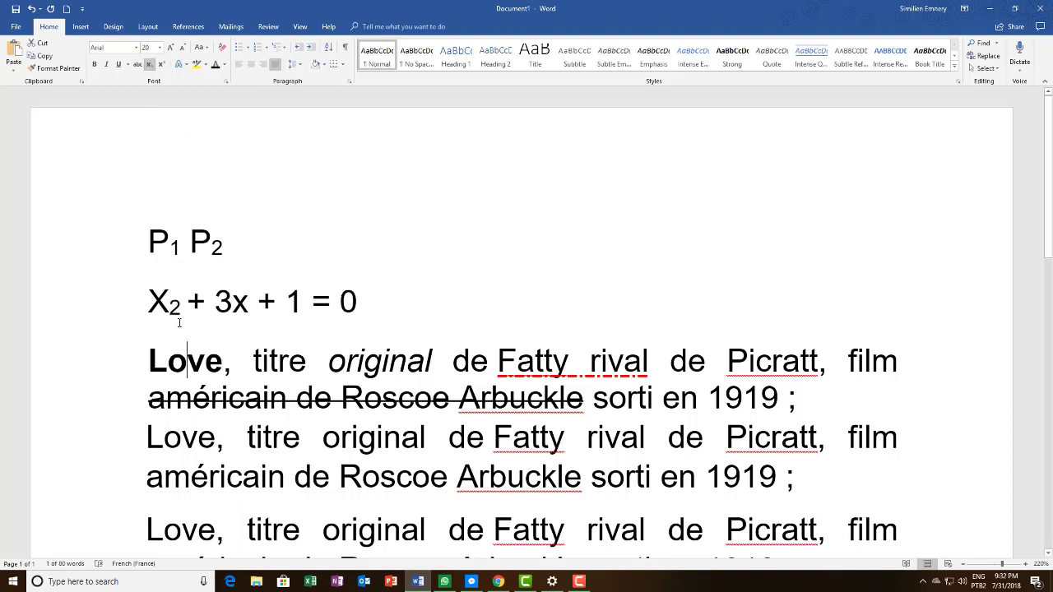
# - Change the 2 after the X in the equation from subscript to superscript
pyautogui.moveTo(184, 308); pyautogui.dragTo(170, 308)
pyautogui.click(180, 308)
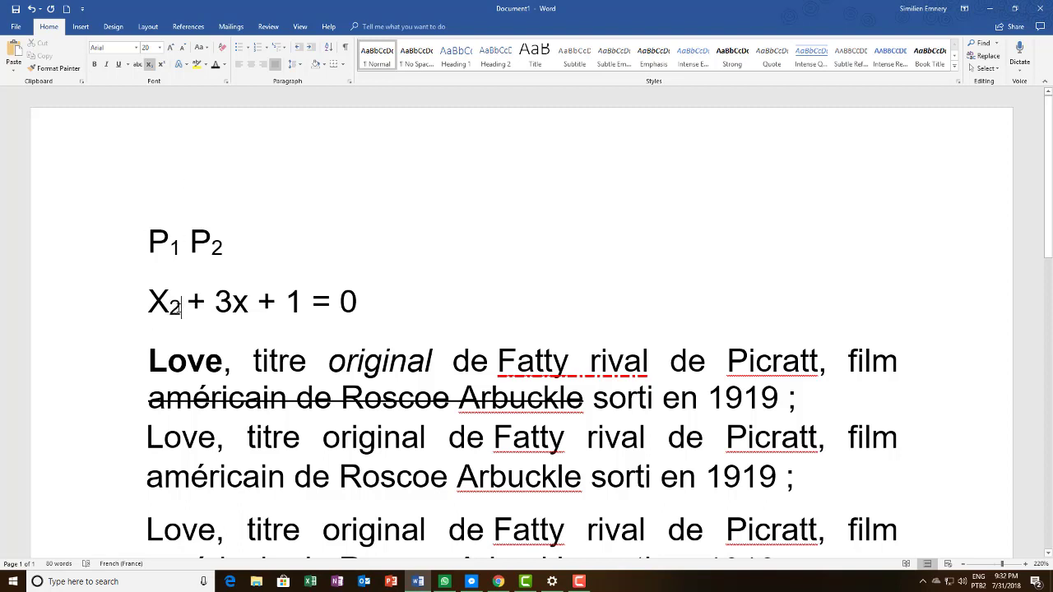
pyautogui.moveTo(168, 306); pyautogui.dragTo(188, 306)
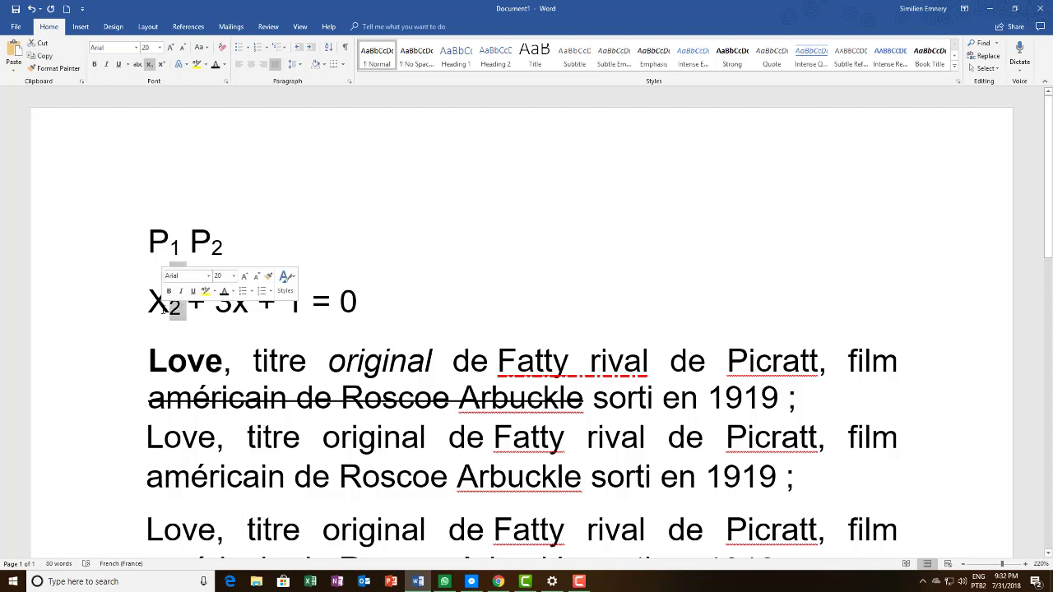
pyautogui.click(154, 67)
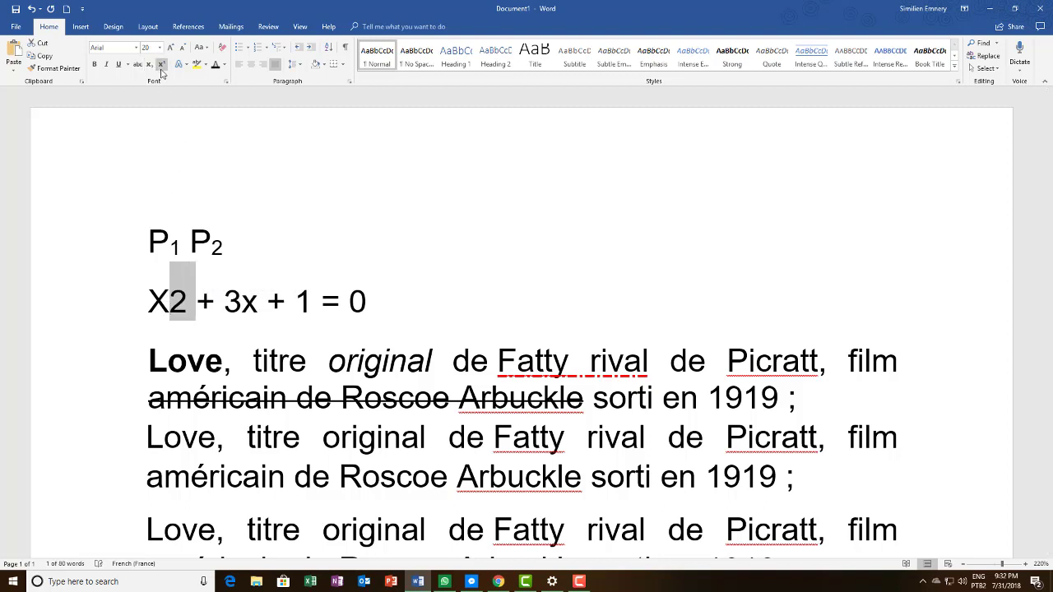
pyautogui.click(163, 65)
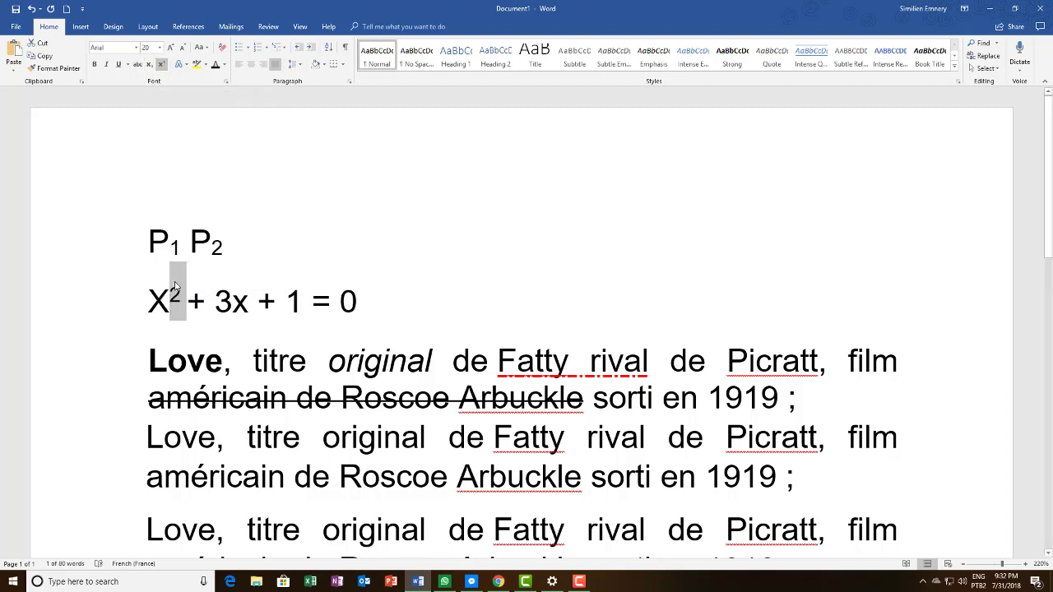
pyautogui.press('Left')
# - Copy the equation "X2 + 3x + 1 = 0" and paste it on a new line directly below
pyautogui.tripleClick(152, 300)
pyautogui.hotkey('ctrl', 'c')
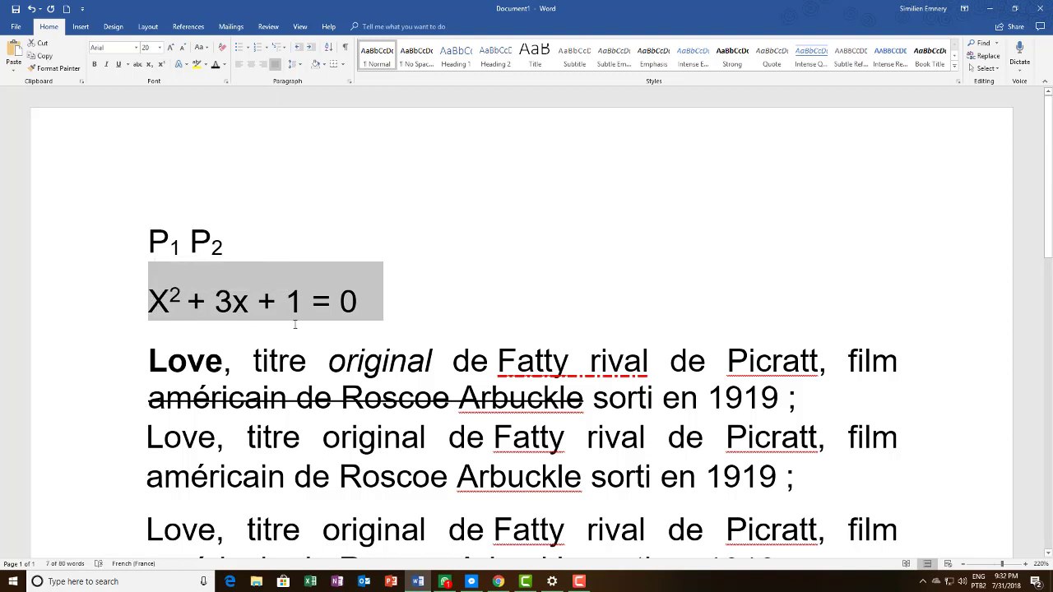
pyautogui.click(384, 313)
pyautogui.press('Return')
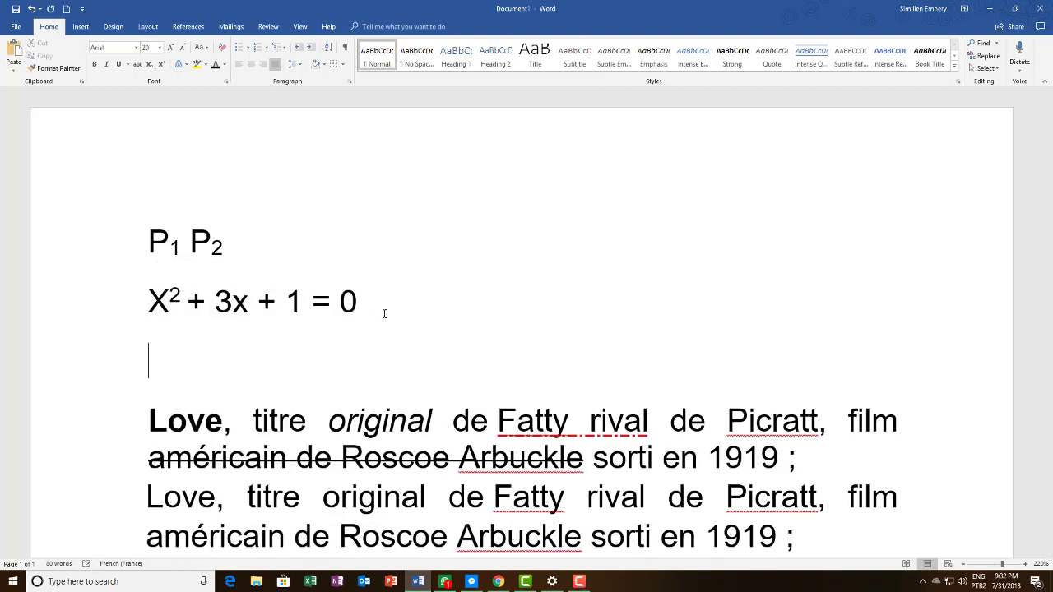
pyautogui.hotkey('ctrl', 'v')
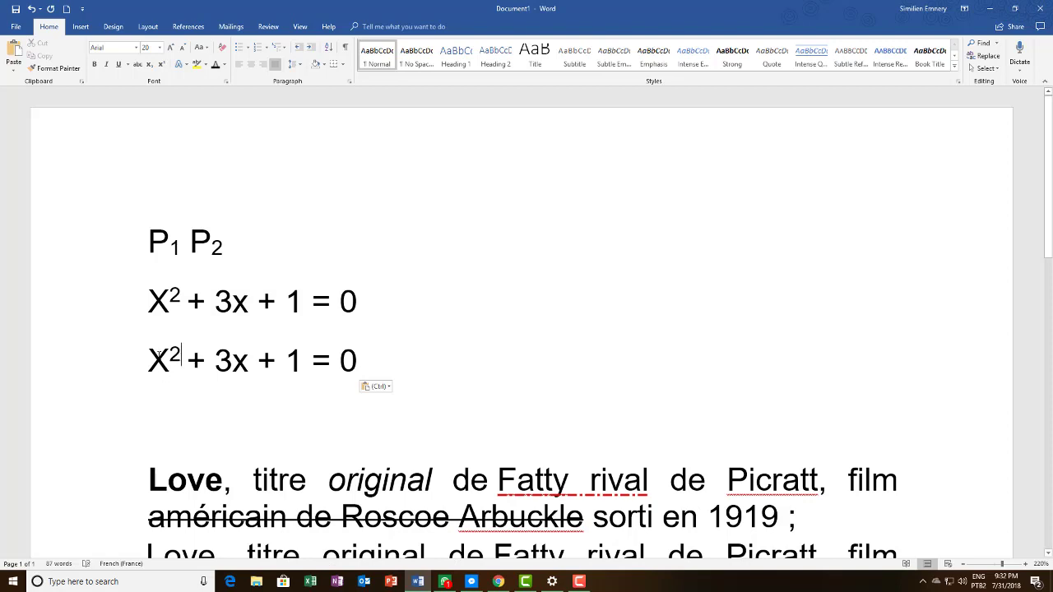
# - Format the 2 after the X in the copied equation as subscript and delete the empty line below it
pyautogui.moveTo(179, 364)
pyautogui.mouseDown()
pyautogui.moveTo(150, 363)
pyautogui.moveTo(168, 364)
pyautogui.mouseUp()
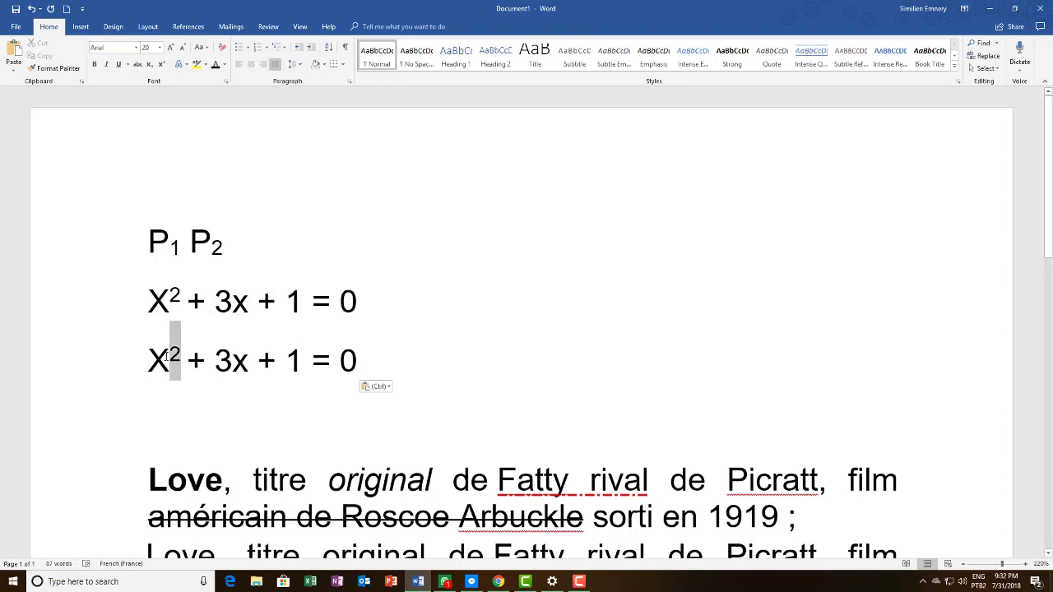
pyautogui.click(149, 65)
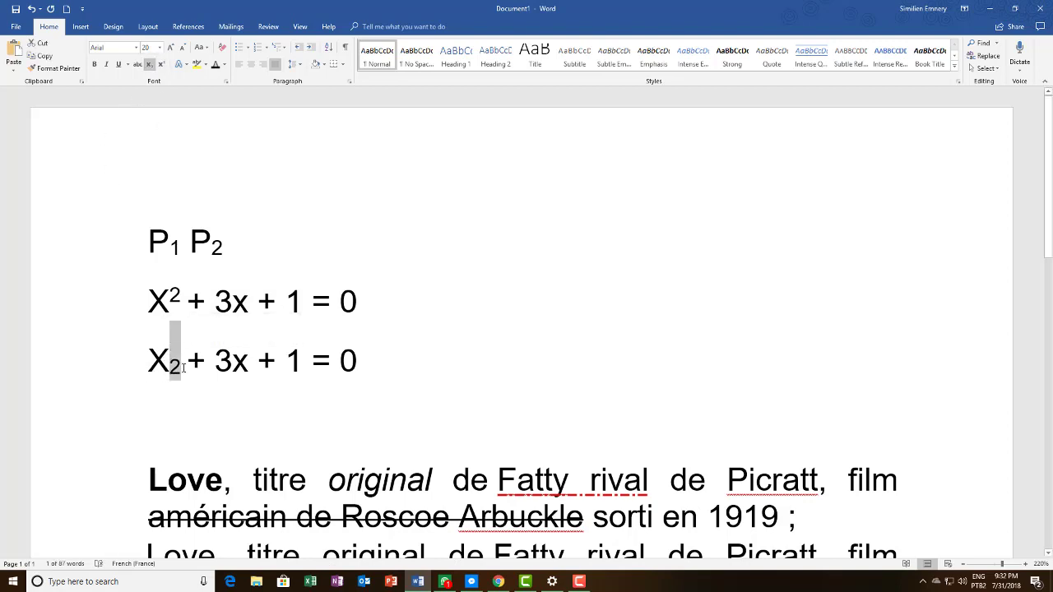
pyautogui.press('Right')
pyautogui.click(160, 430)
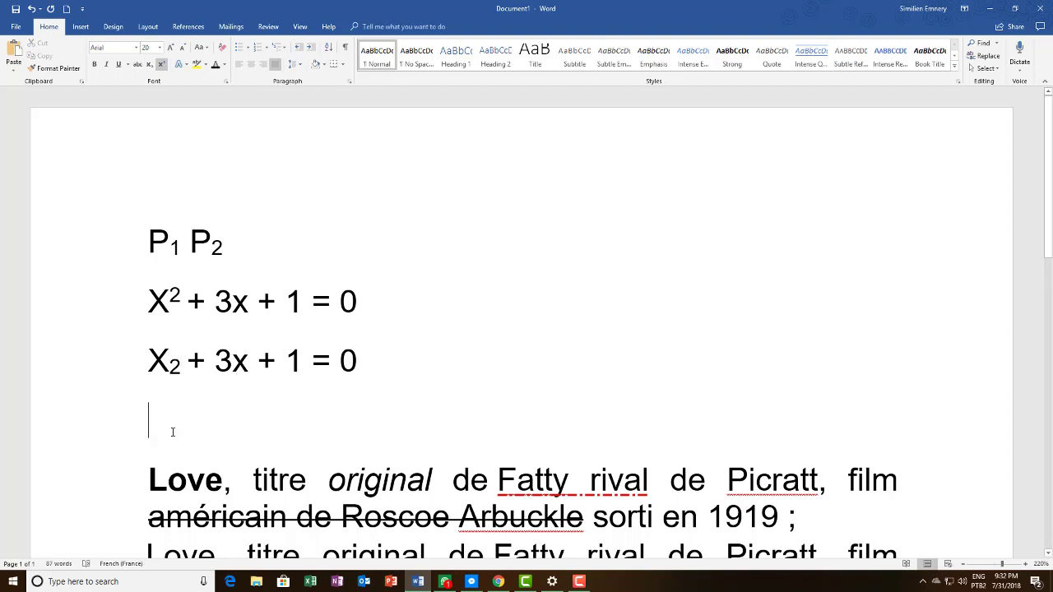
pyautogui.press('BackSpace')
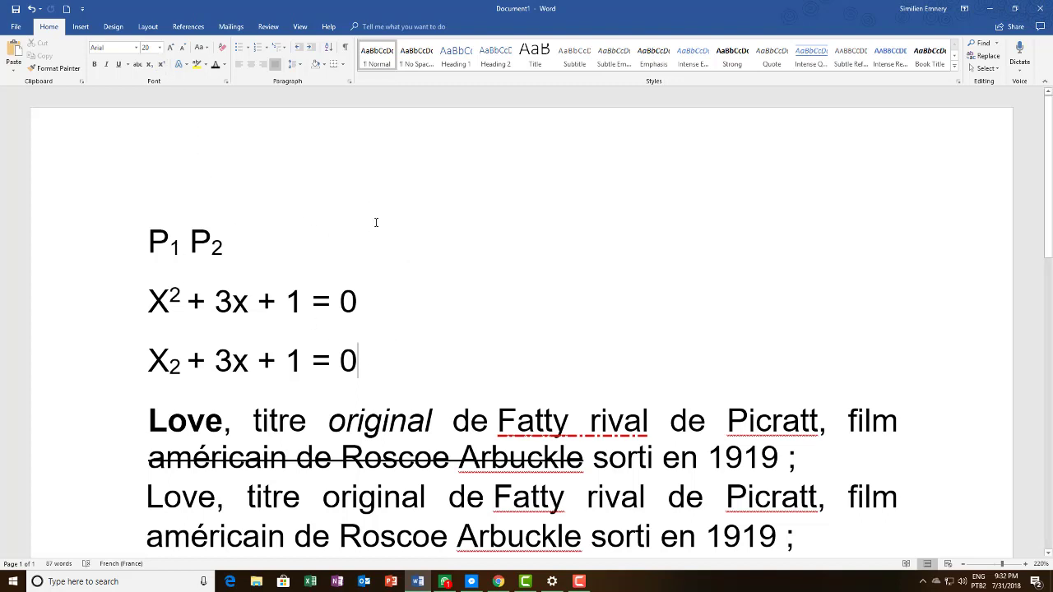
# - Set the font size of the entire document text to 11 and clear the selection
pyautogui.scroll(-3, 376, 222)
pyautogui.scroll(-7, 376, 222)
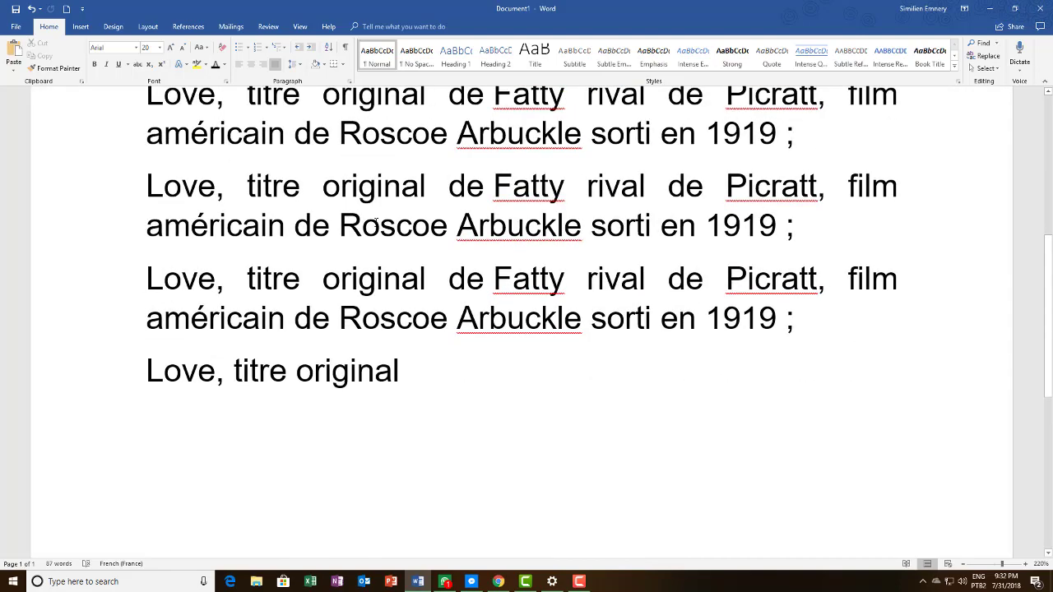
pyautogui.hotkey('ctrl', 'a')
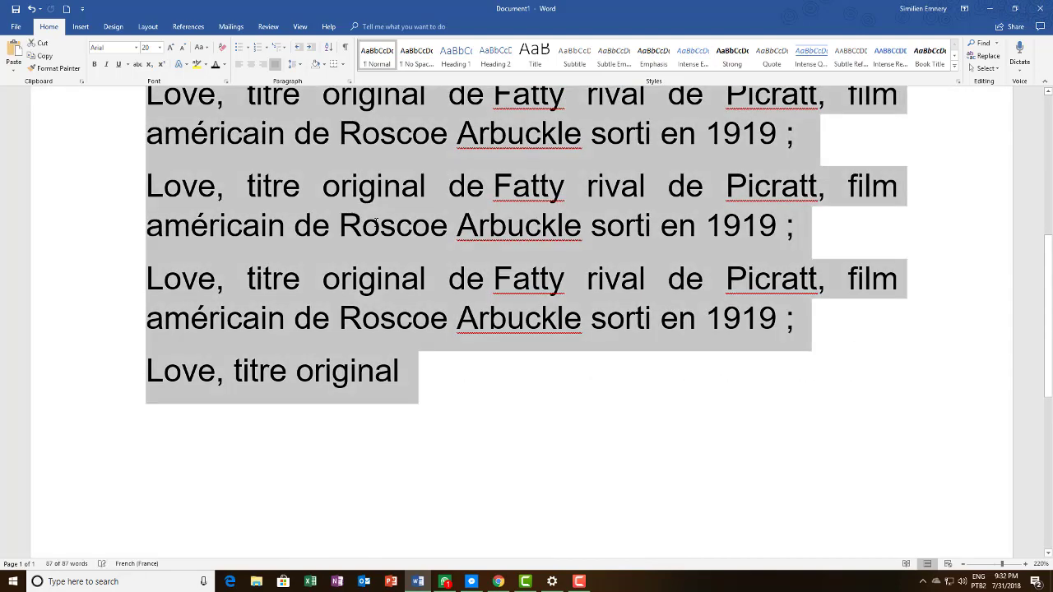
pyautogui.click(159, 48)
pyautogui.click(146, 91)
pyautogui.scroll(9, 288, 202)
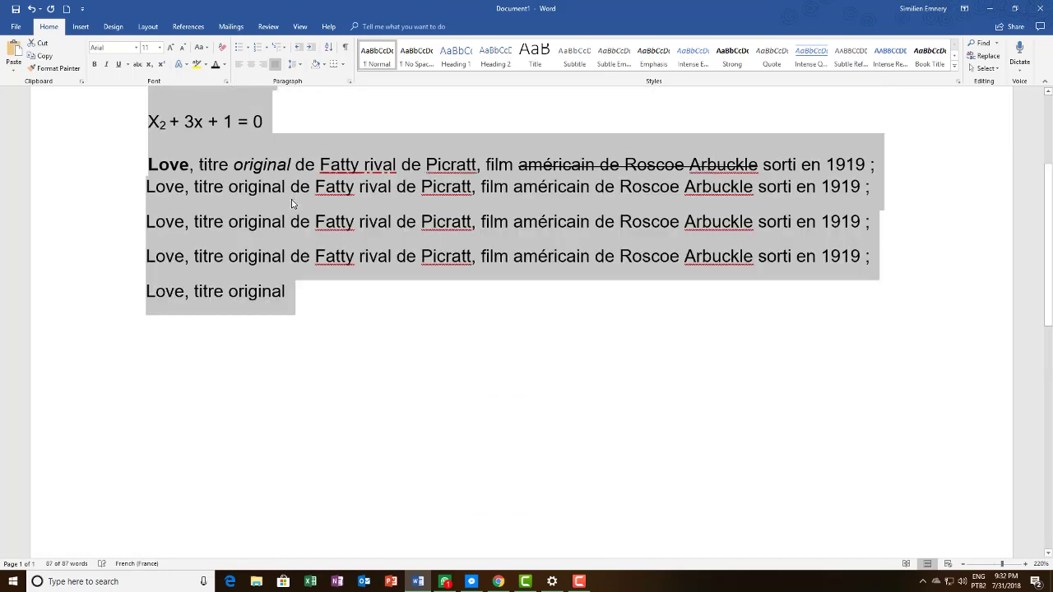
pyautogui.click(400, 283)
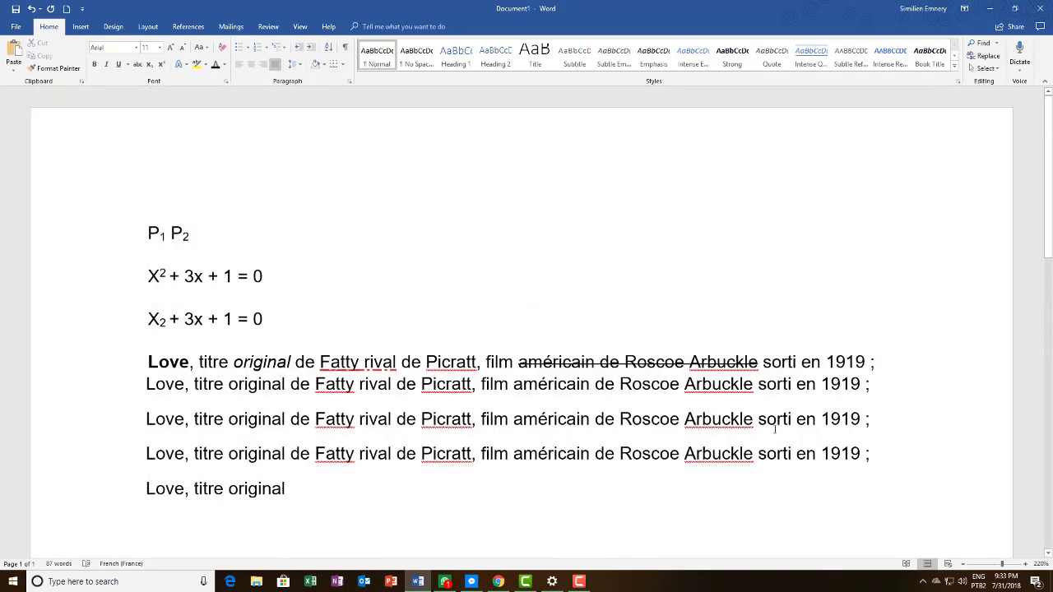
pyautogui.click(995, 566)
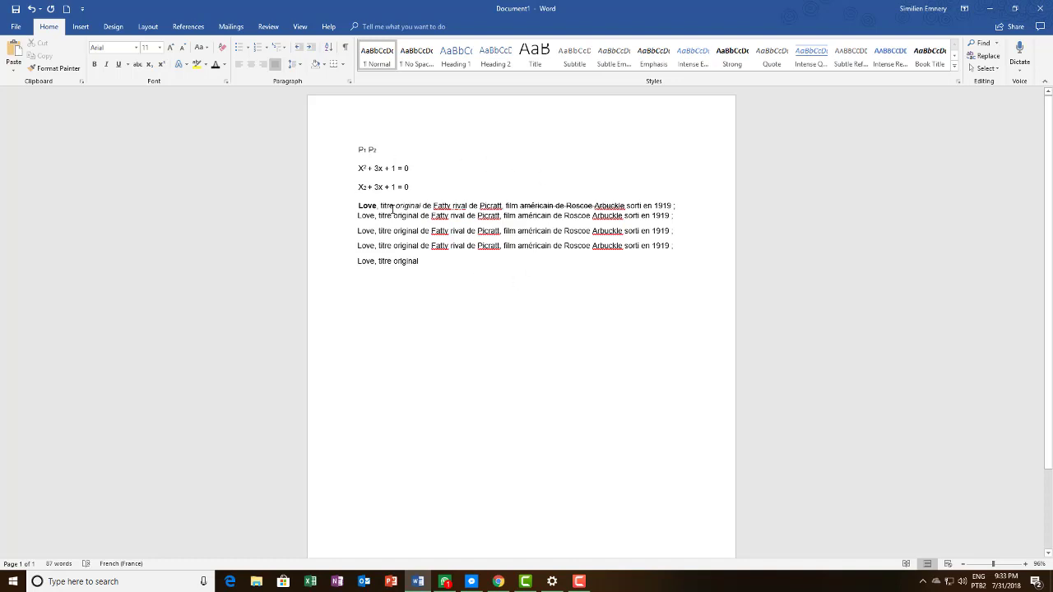
pyautogui.moveTo(359, 149)
pyautogui.mouseDown()
pyautogui.moveTo(384, 151)
pyautogui.moveTo(461, 237)
pyautogui.moveTo(453, 265)
pyautogui.moveTo(360, 177)
pyautogui.moveTo(362, 144)
pyautogui.mouseUp()
pyautogui.click(450, 275)
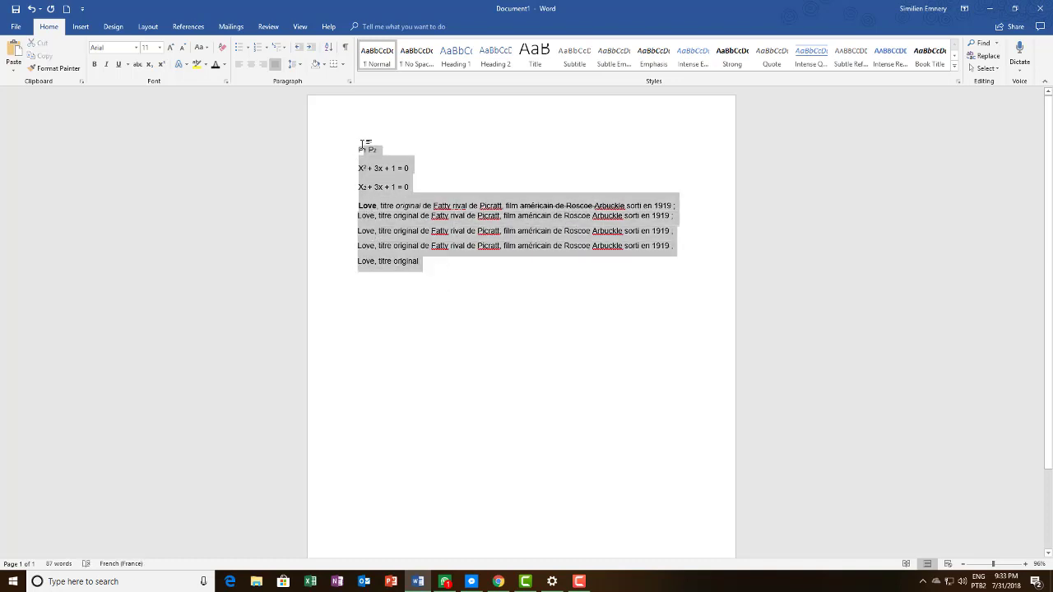
pyautogui.click(443, 284)
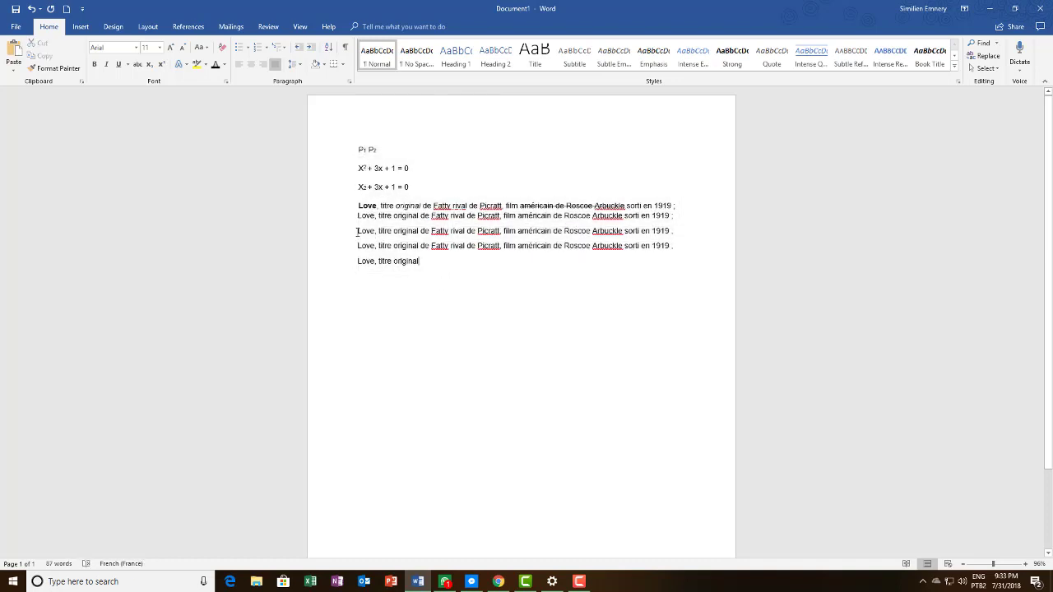
# - Set the font size of the third full "Love, titre original..." sentence to 8 and clear the selection
pyautogui.moveTo(356, 231); pyautogui.dragTo(683, 241)
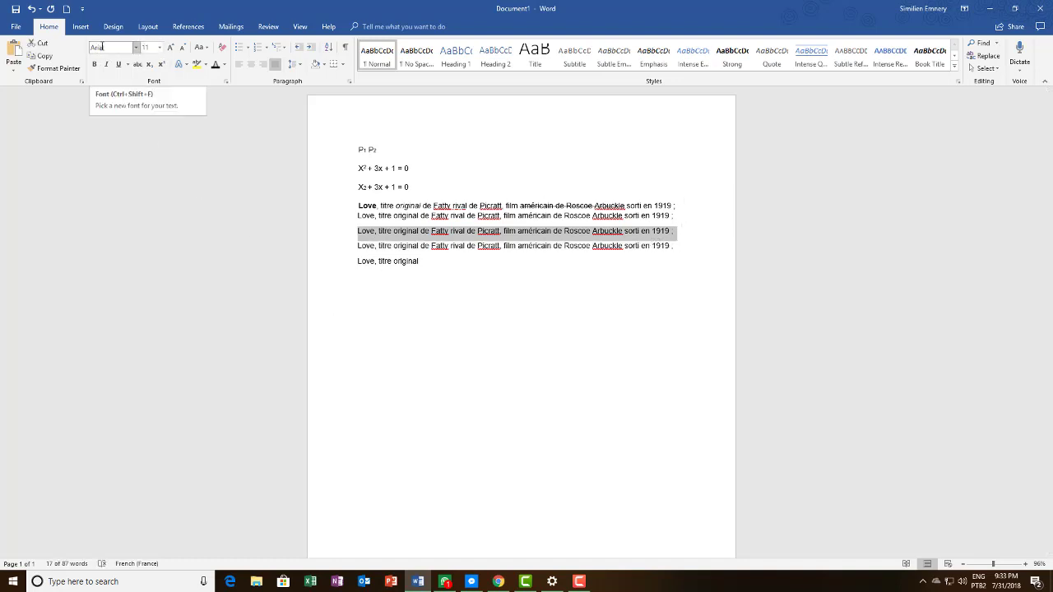
pyautogui.click(159, 48)
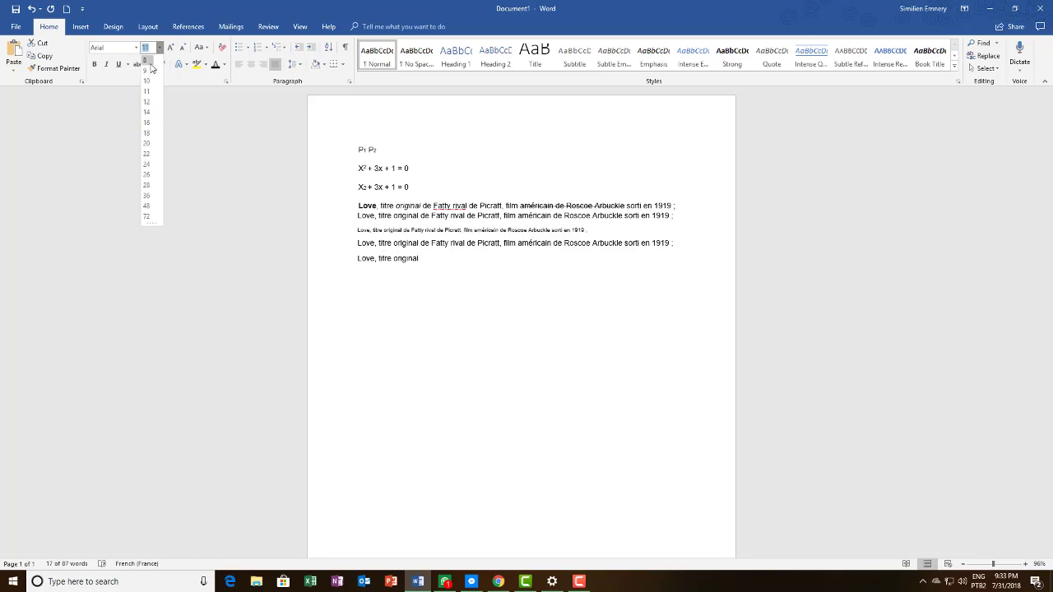
pyautogui.click(150, 62)
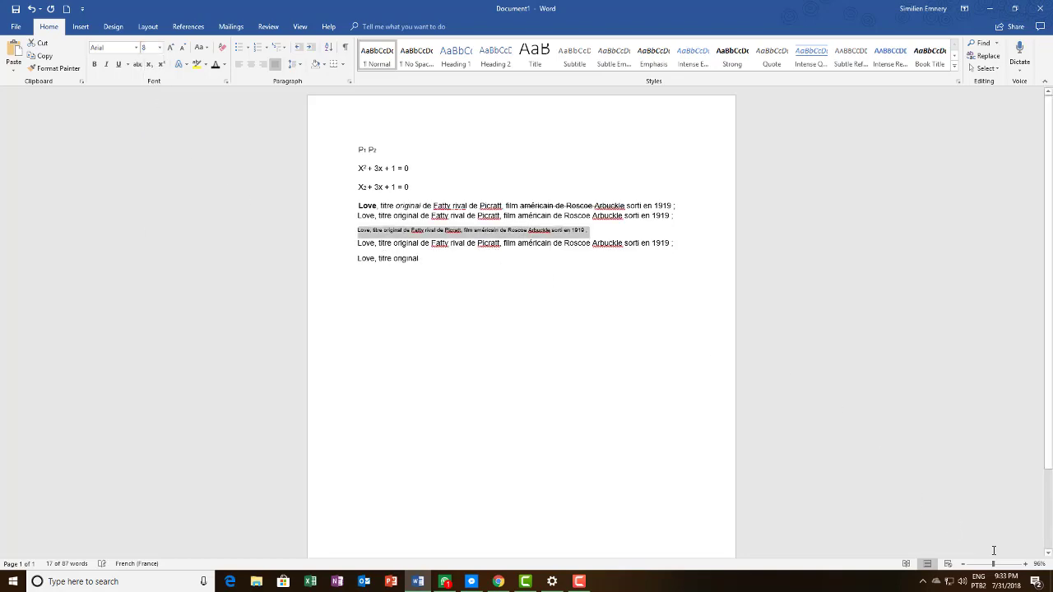
pyautogui.moveTo(993, 565)
pyautogui.mouseDown()
pyautogui.moveTo(1010, 566)
pyautogui.moveTo(1000, 564)
pyautogui.mouseUp()
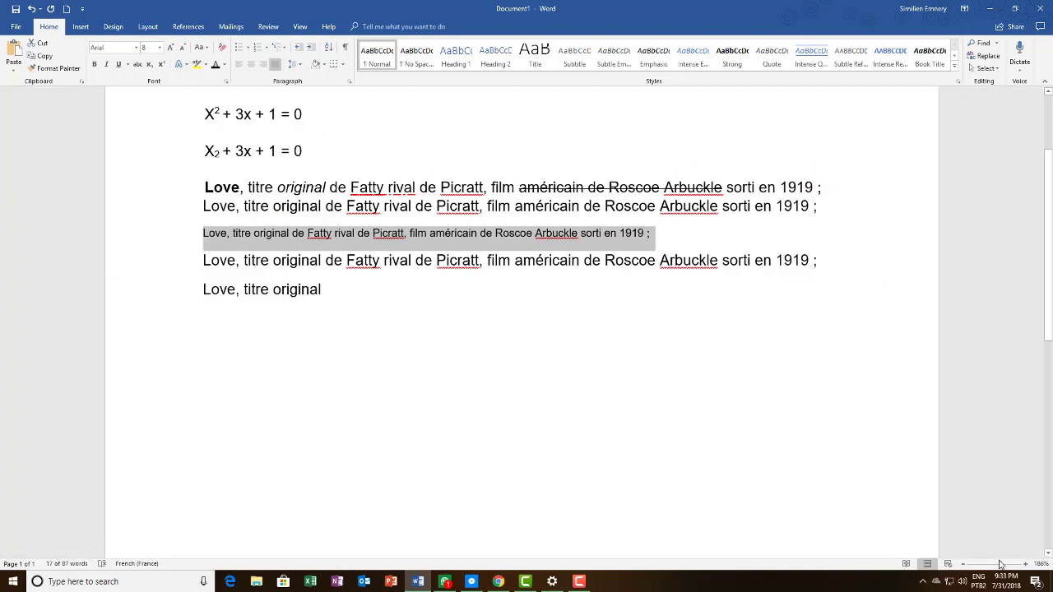
pyautogui.click(581, 289)
# - Set the font size of the third full "Love, titre original..." sentence, excluding its final semicolon, to 6
pyautogui.moveTo(202, 233); pyautogui.dragTo(647, 233)
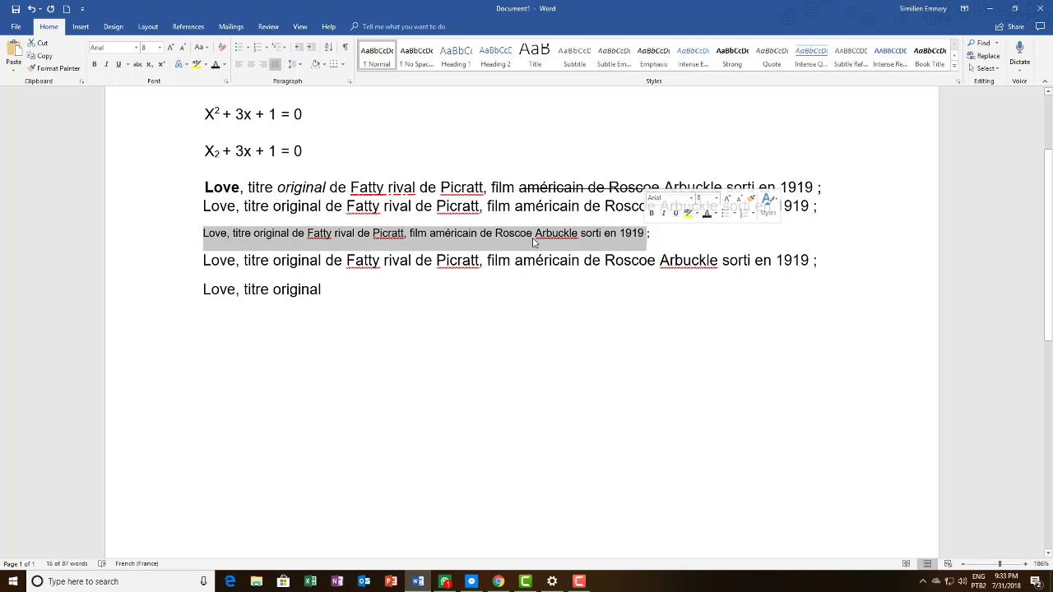
pyautogui.click(160, 48)
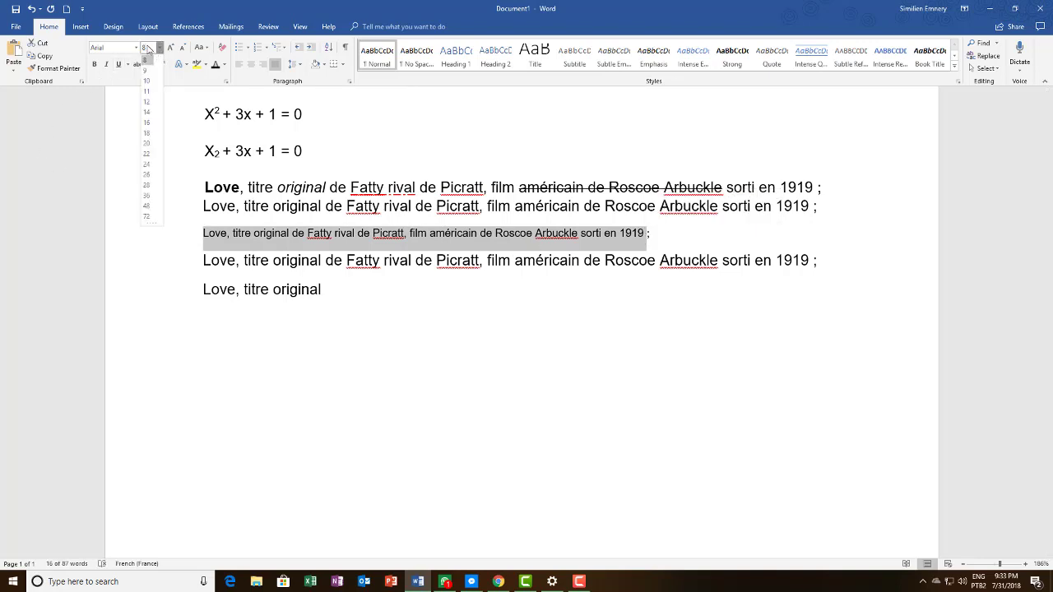
pyautogui.click(148, 49)
pyautogui.press('Return')
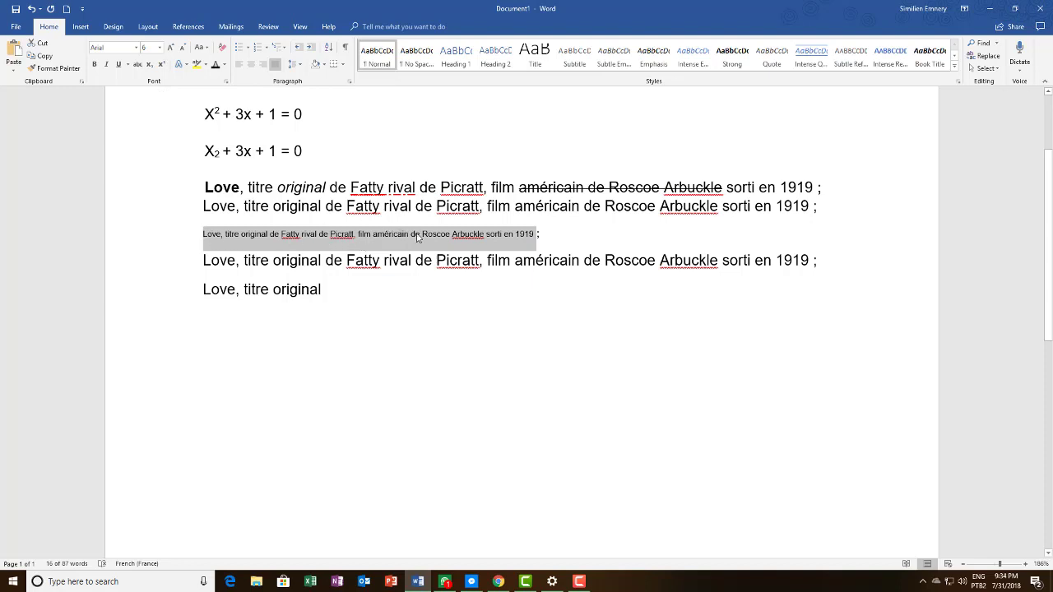
# - Preview larger font sizes on the selected third sentence, set its size to 11 and clear the selection
pyautogui.click(160, 47)
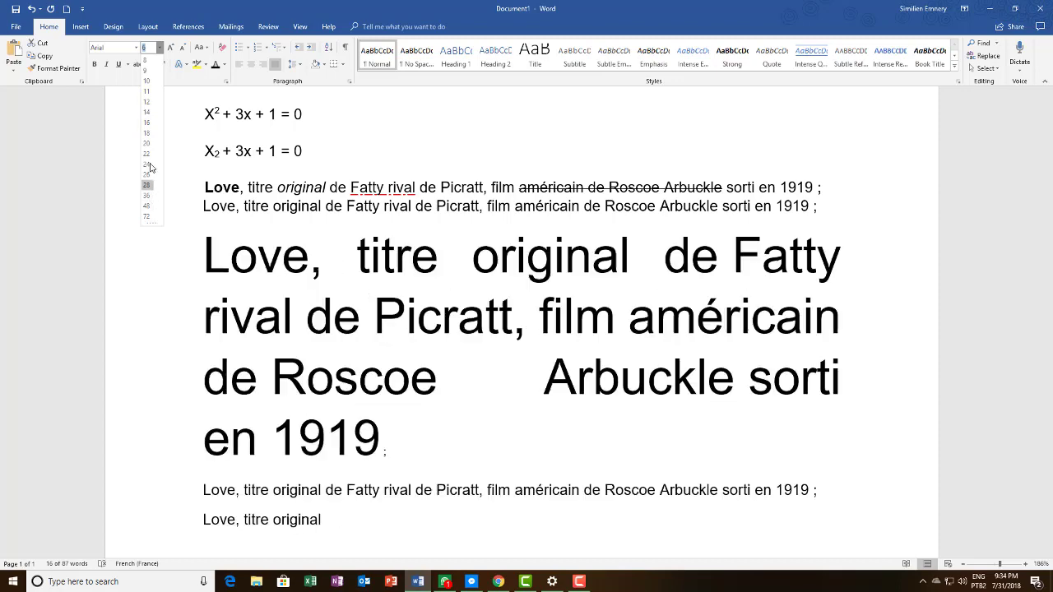
pyautogui.press('Escape')
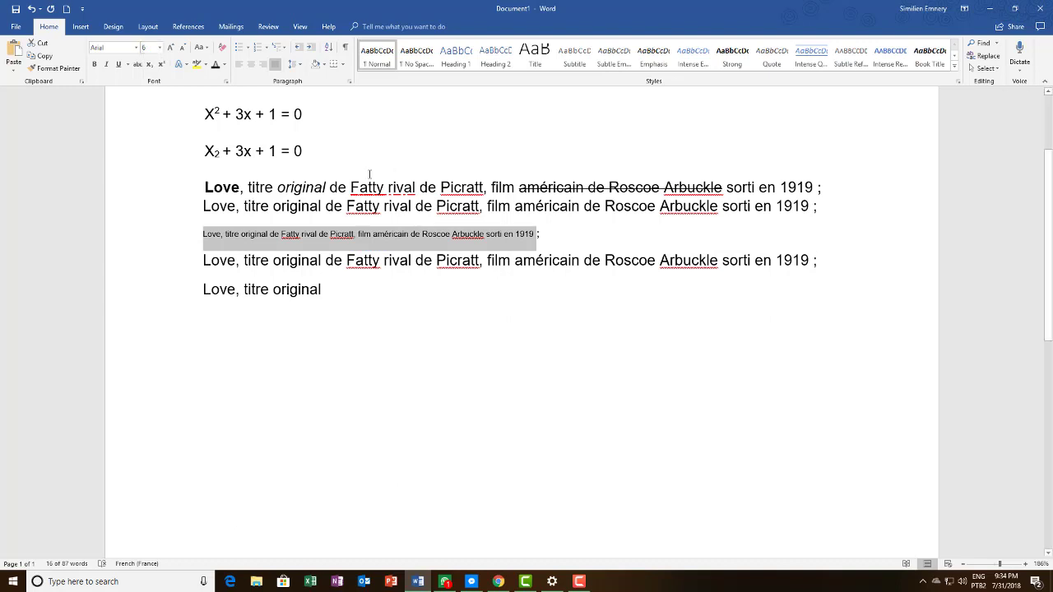
pyautogui.click(159, 47)
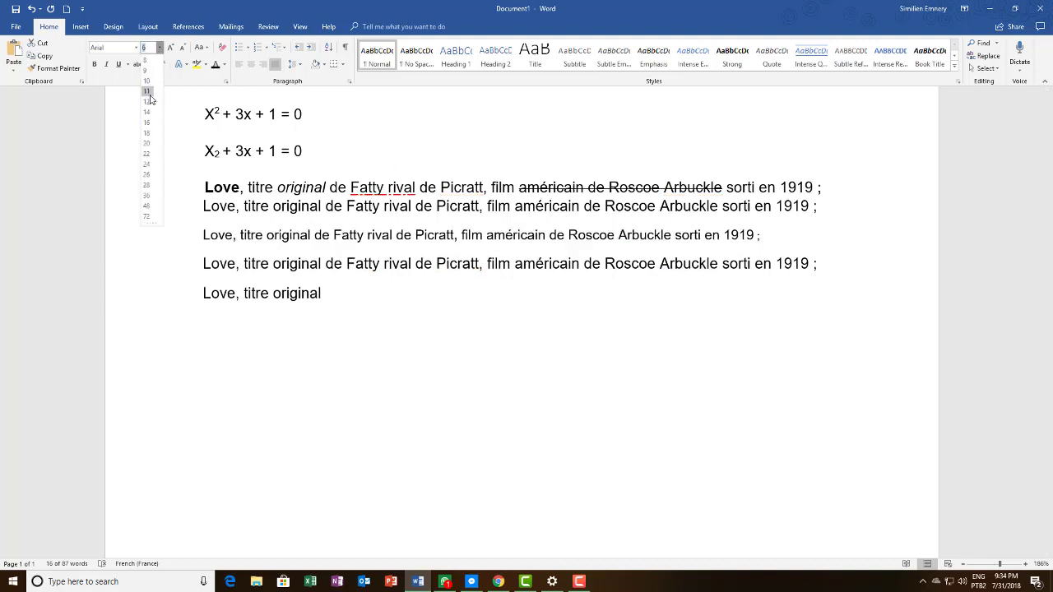
pyautogui.click(150, 93)
pyautogui.click(411, 288)
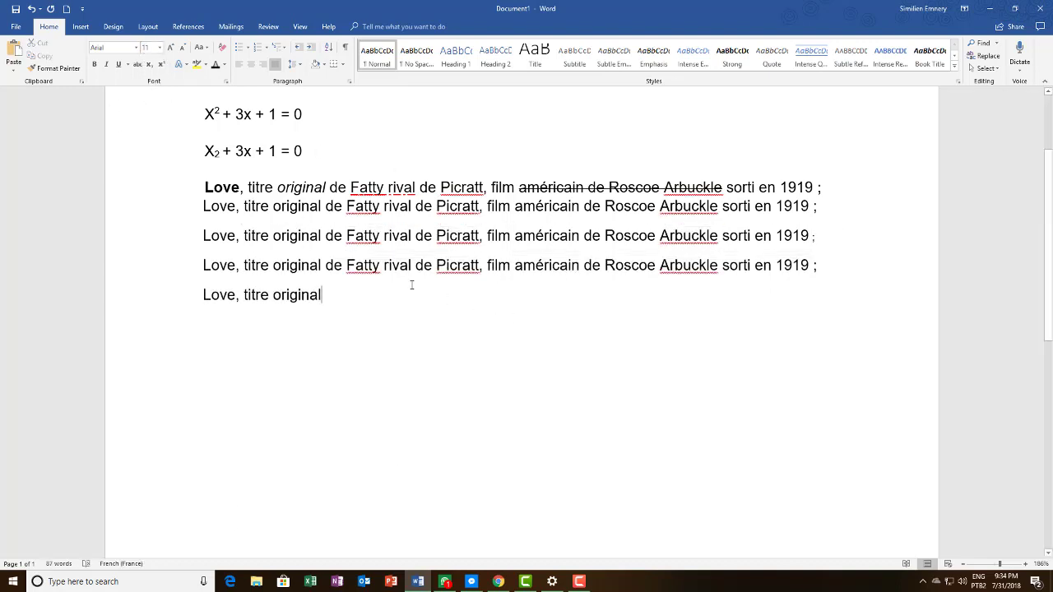
# - Set the font size of all text from the first equation to the end of the document to 18
pyautogui.moveTo(189, 118); pyautogui.dragTo(396, 299)
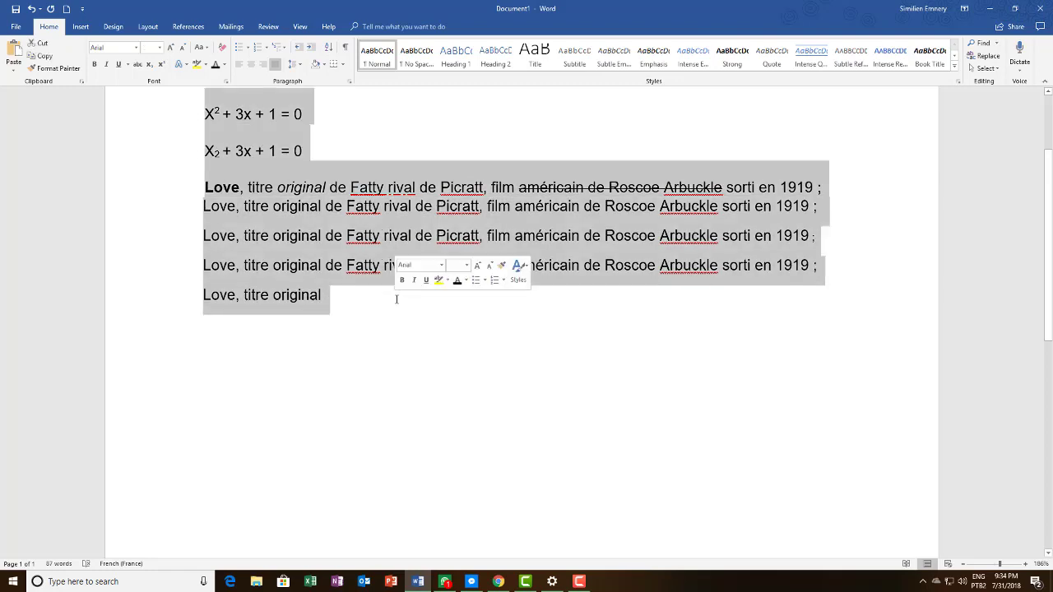
pyautogui.click(160, 46)
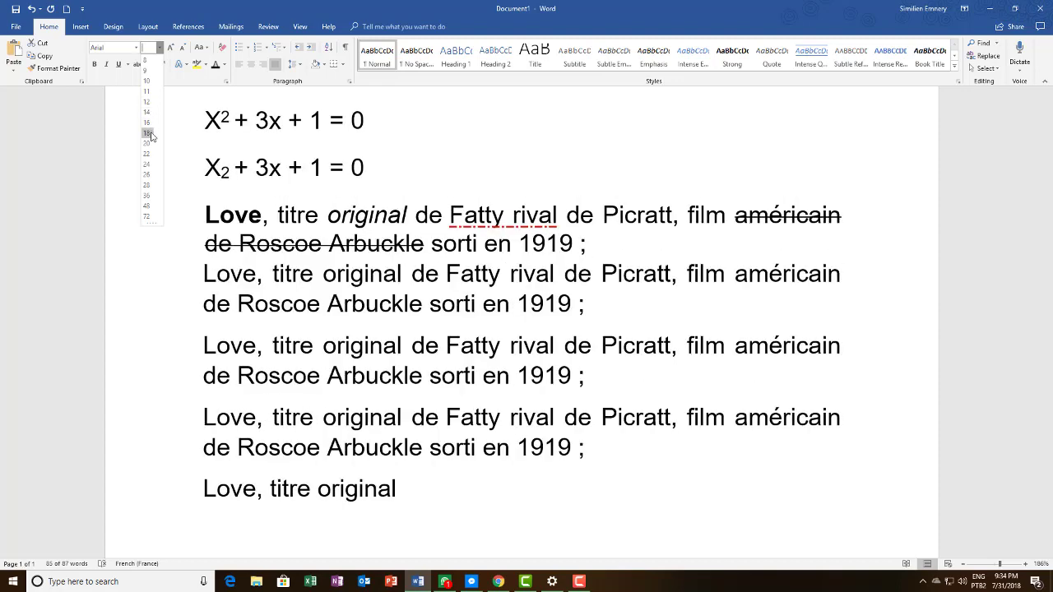
pyautogui.click(147, 134)
pyautogui.click(470, 187)
pyautogui.scroll(2, 418, 146)
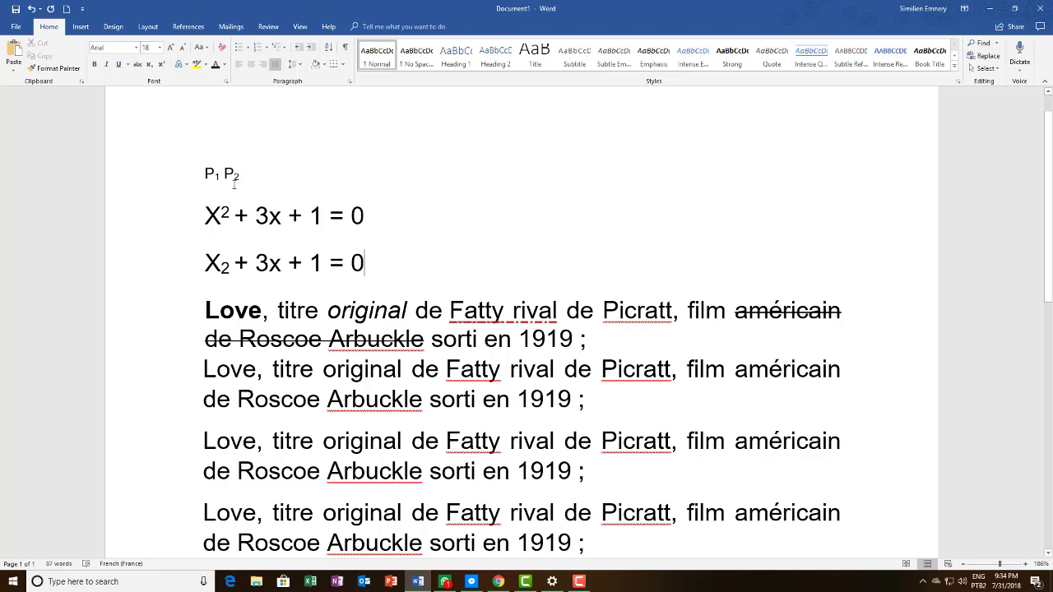
# - Increase the font size of the "P1 P2" line step by step up to 120
pyautogui.moveTo(261, 172); pyautogui.dragTo(194, 167)
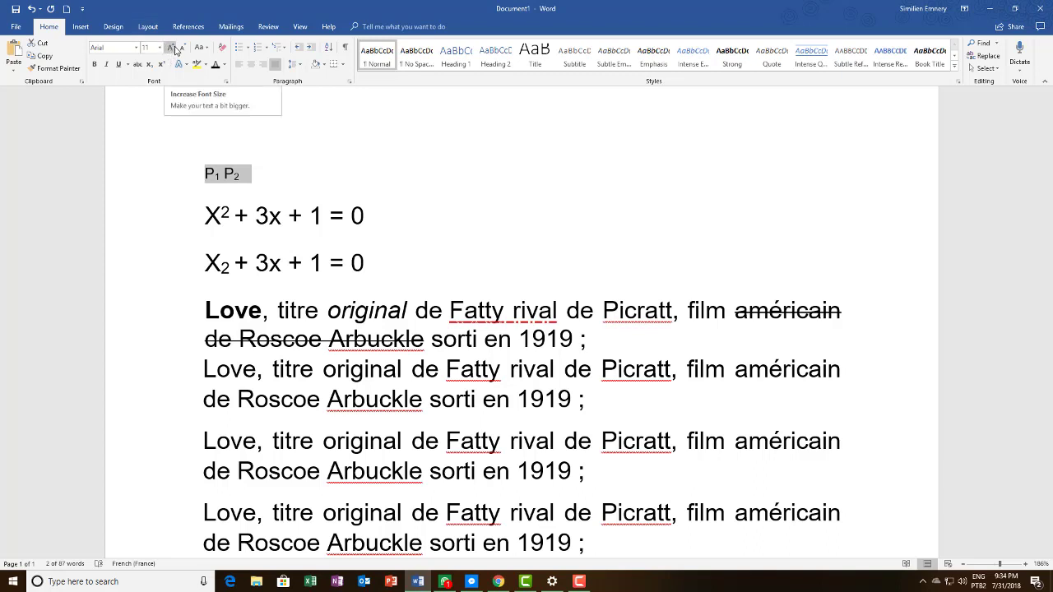
pyautogui.click(171, 49)
pyautogui.click(171, 49)
pyautogui.click(171, 48)
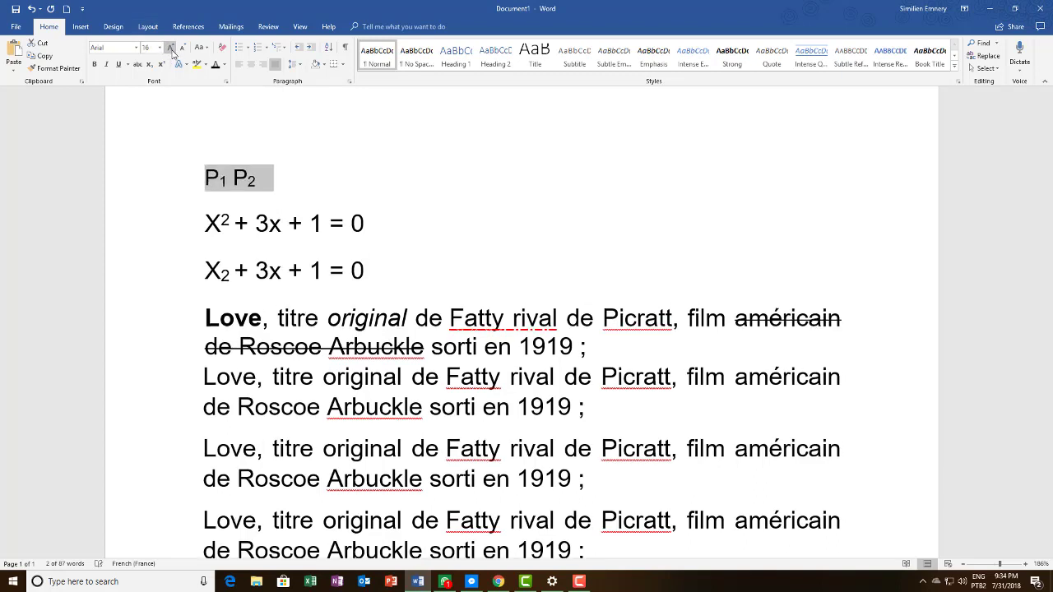
pyautogui.click(172, 48)
pyautogui.click(171, 49)
pyautogui.click(171, 49)
pyautogui.click(171, 49)
pyautogui.click(171, 49)
pyautogui.click(171, 48)
pyautogui.click(171, 48)
pyautogui.click(171, 49)
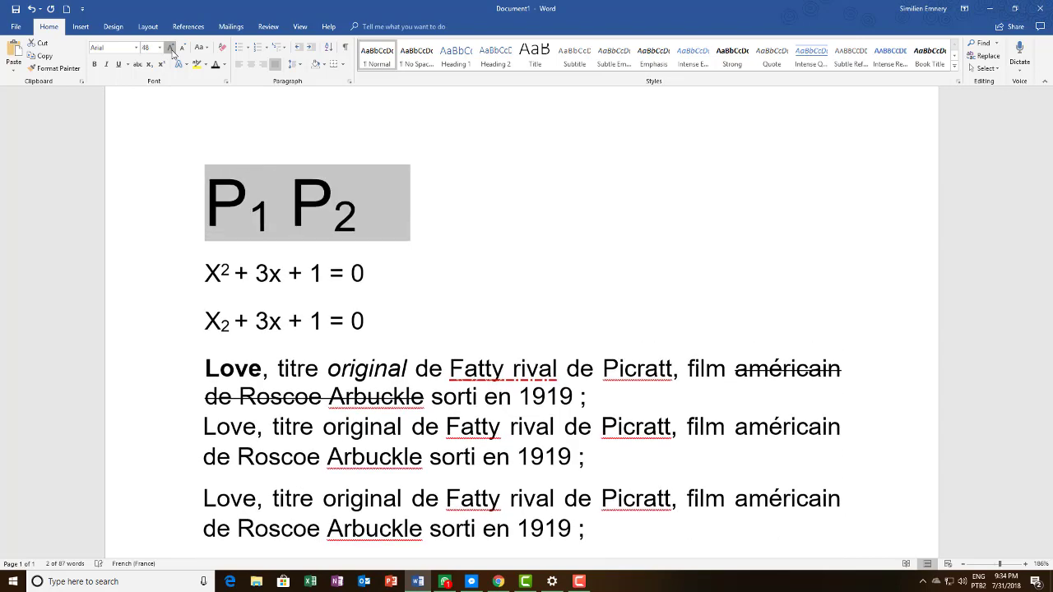
pyautogui.click(171, 48)
pyautogui.click(171, 49)
pyautogui.click(171, 48)
pyautogui.click(171, 49)
pyautogui.click(171, 49)
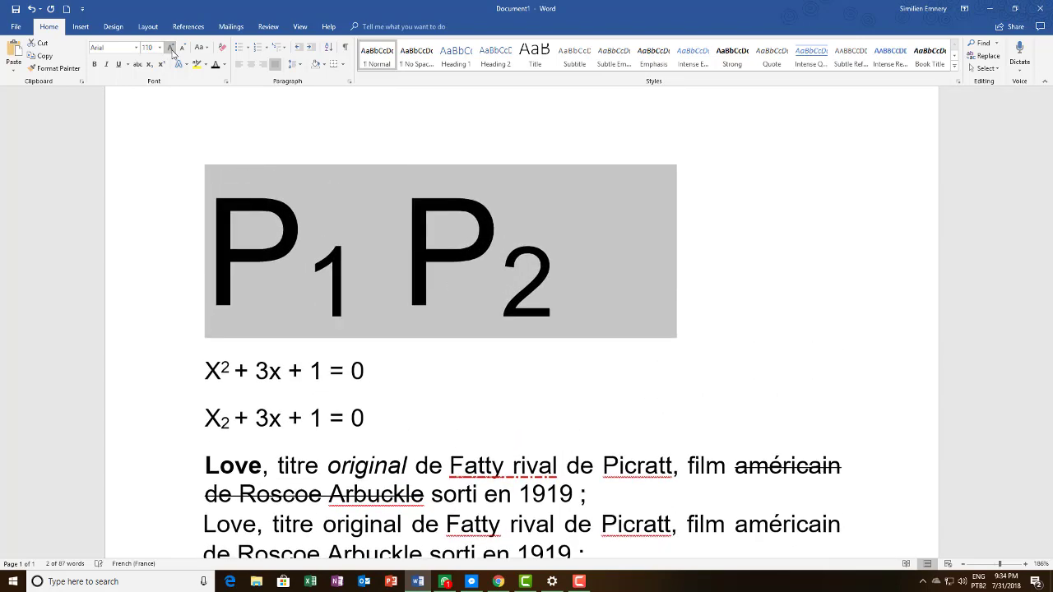
pyautogui.click(171, 49)
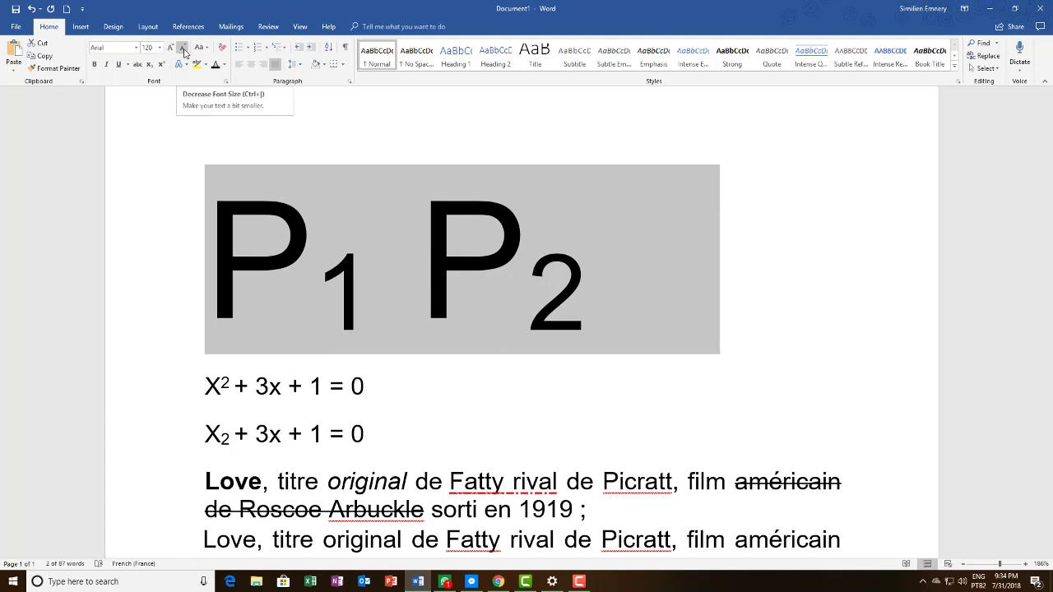
# - Decrease the font size of the "P1 P2" line step by step down to 28 and clear the selection
pyautogui.click(183, 48)
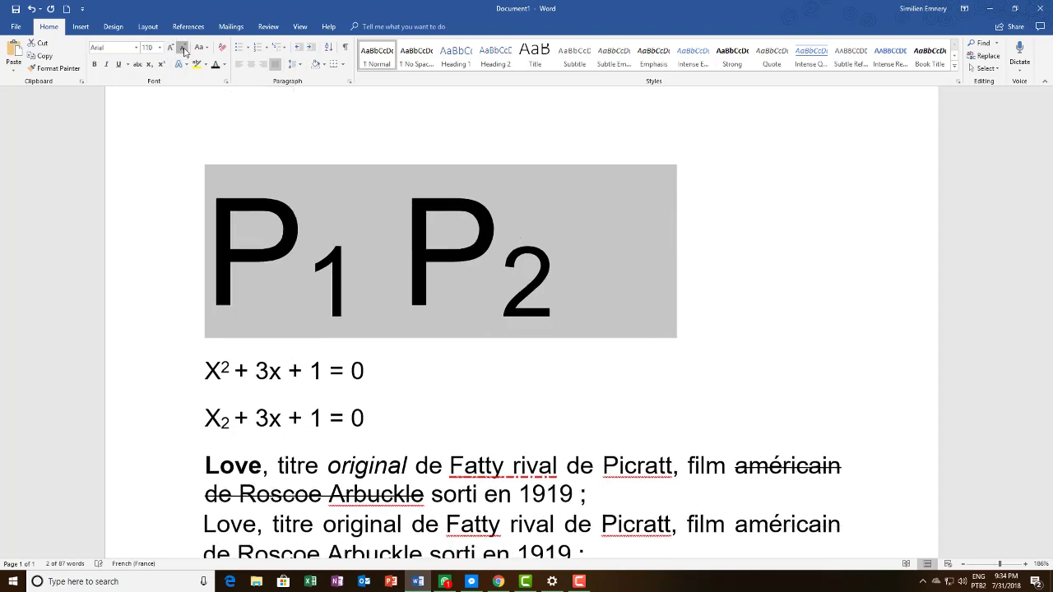
pyautogui.click(182, 48)
pyautogui.click(183, 48)
pyautogui.click(182, 48)
pyautogui.click(183, 48)
pyautogui.click(183, 48)
pyautogui.click(183, 48)
pyautogui.click(183, 49)
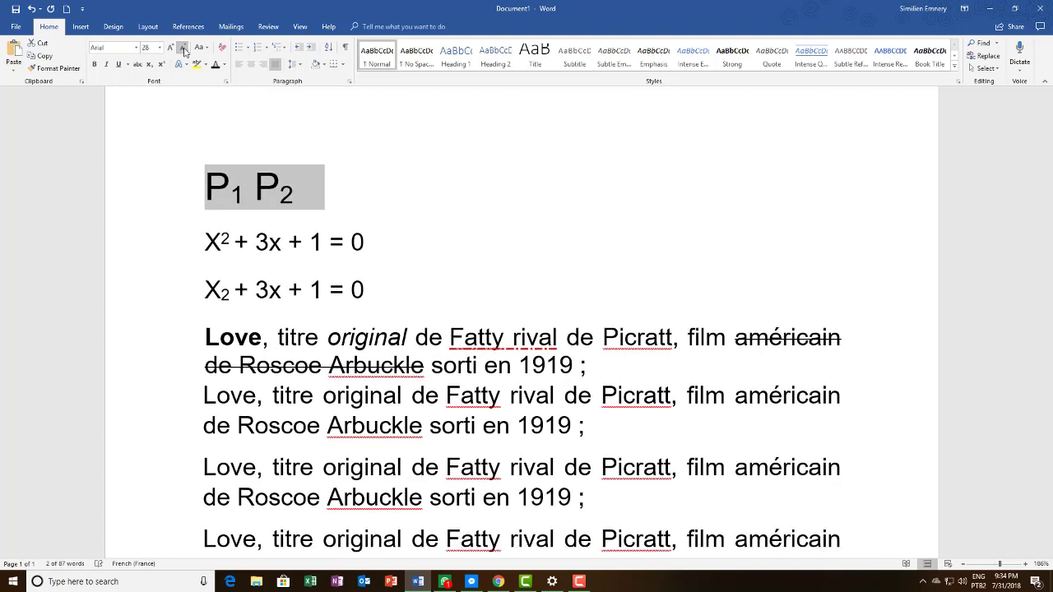
pyautogui.click(321, 210)
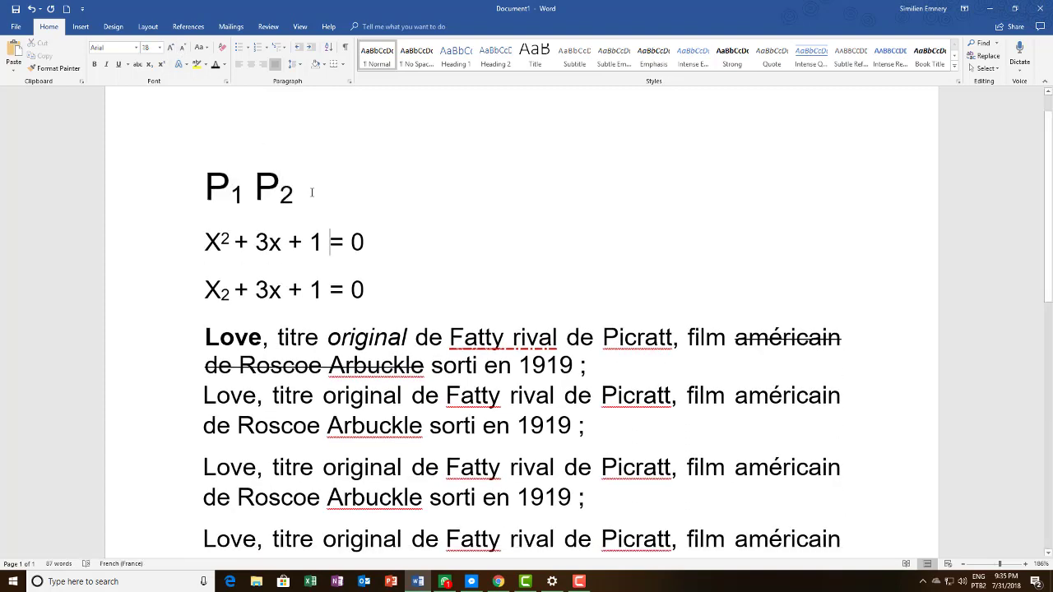
# - Change the case of the third full "Love, titre original..." sentence to lowercase
pyautogui.scroll(-3, 400, 187)
pyautogui.scroll(2, 404, 188)
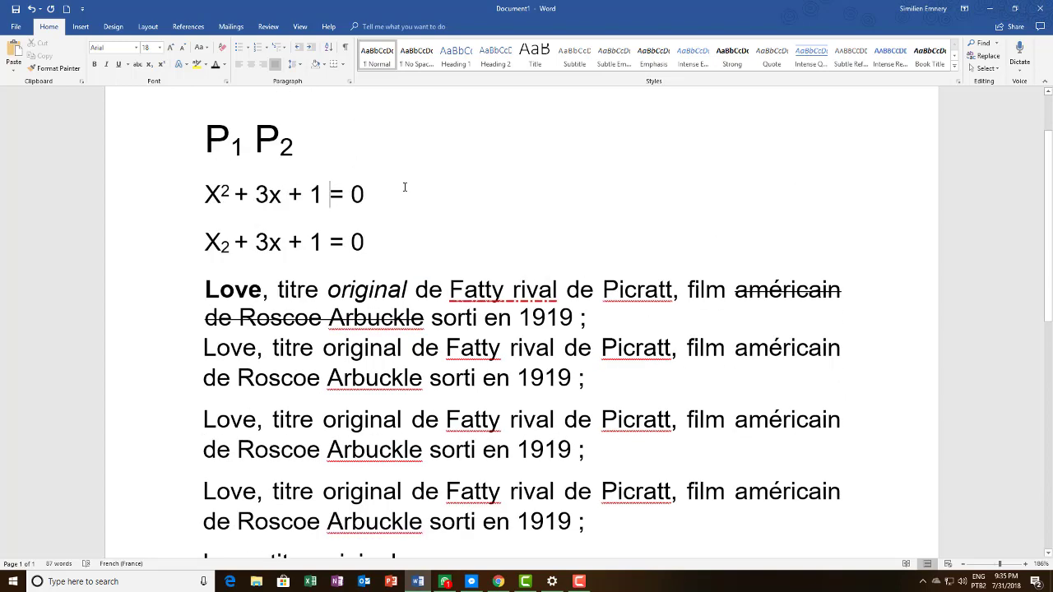
pyautogui.scroll(-3, 403, 188)
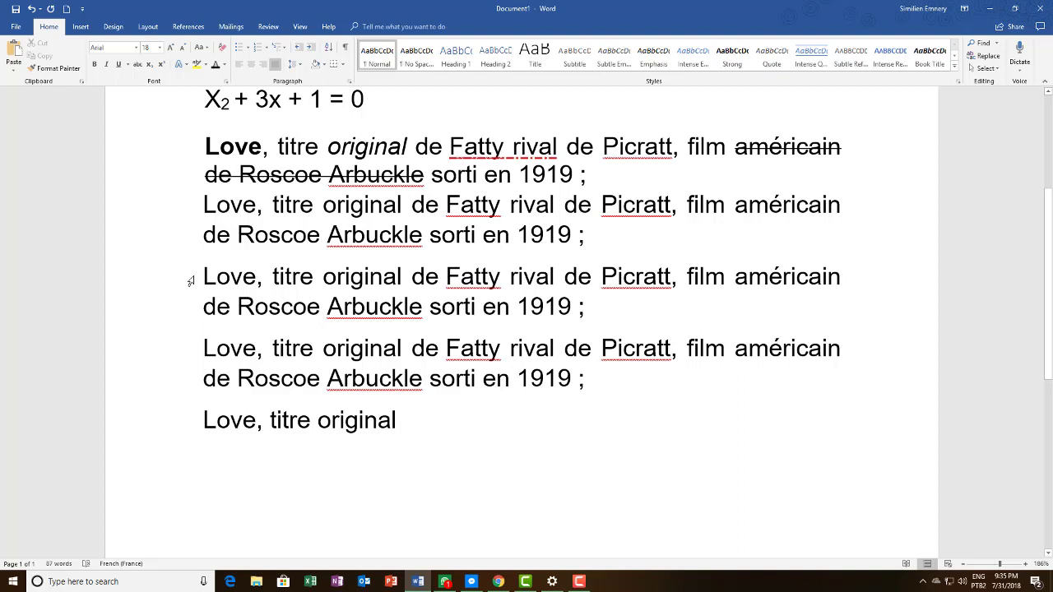
pyautogui.moveTo(204, 275); pyautogui.dragTo(605, 307)
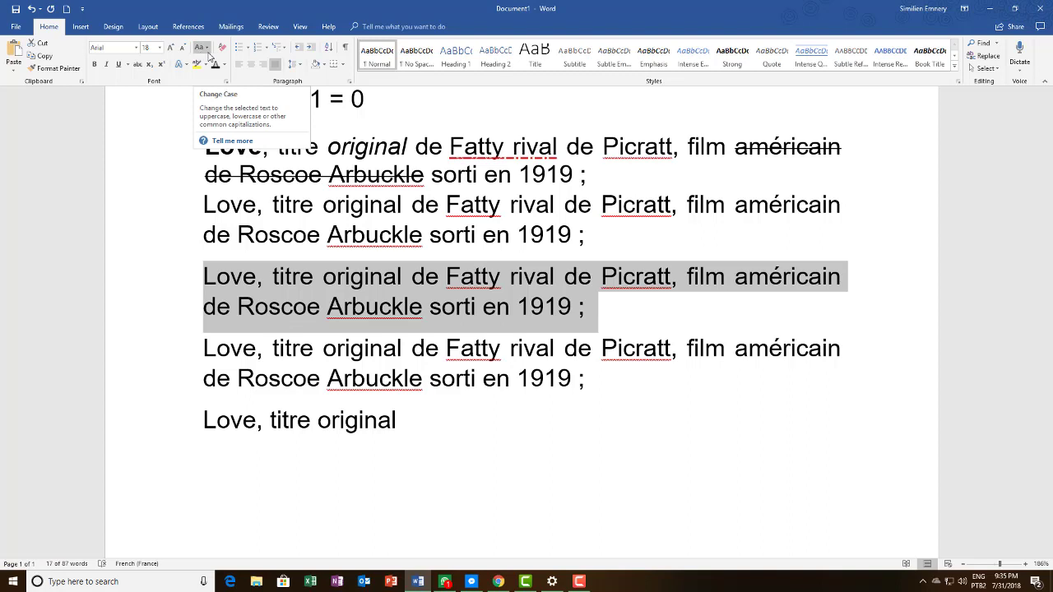
pyautogui.click(208, 52)
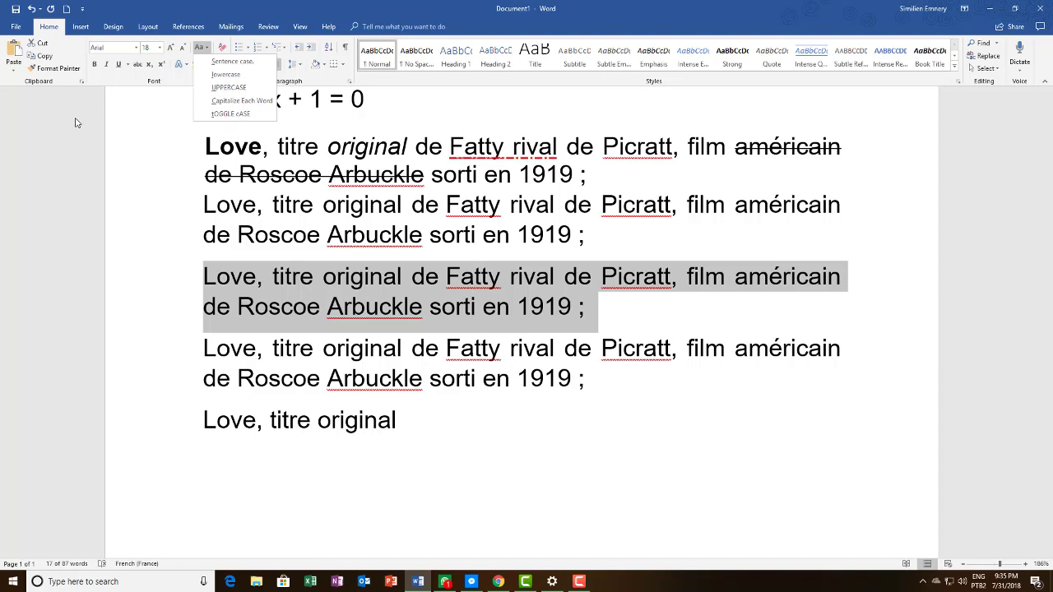
pyautogui.click(225, 74)
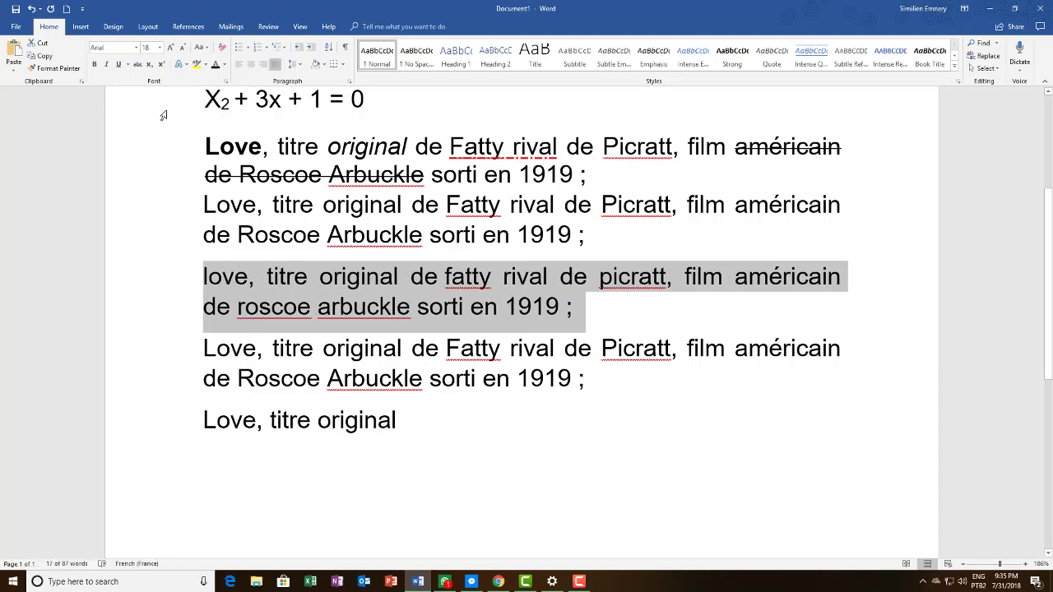
# - Change the selected third sentence to uppercase, followed by Capitalize Each Word
pyautogui.click(200, 47)
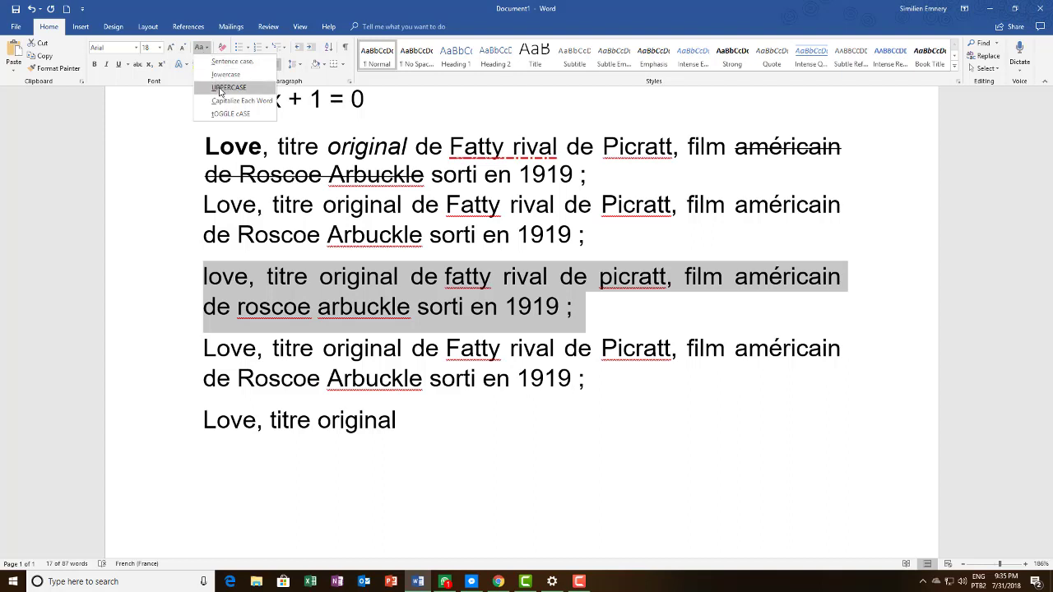
pyautogui.click(220, 88)
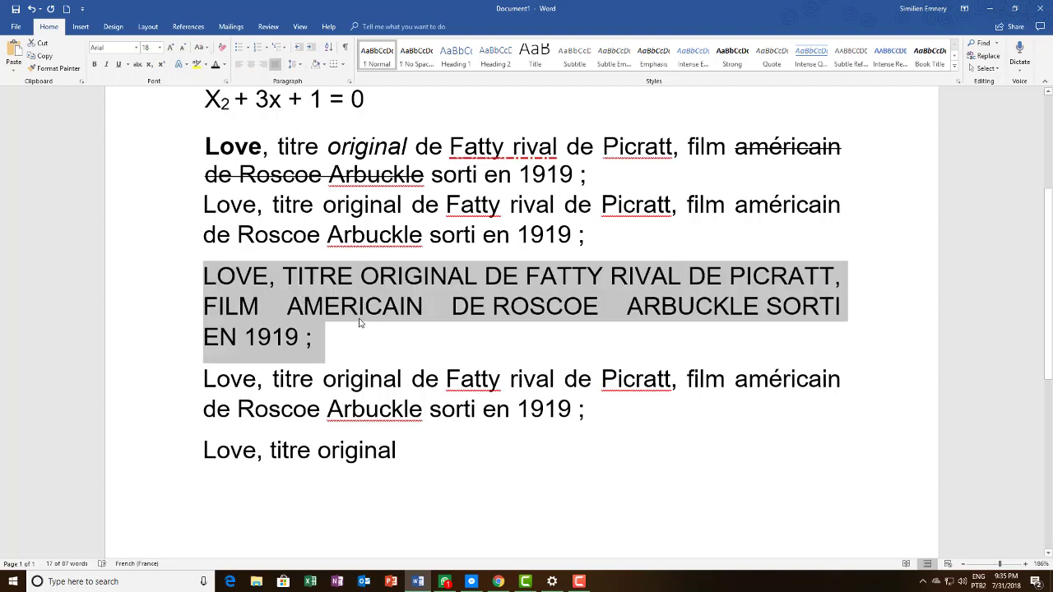
pyautogui.click(206, 51)
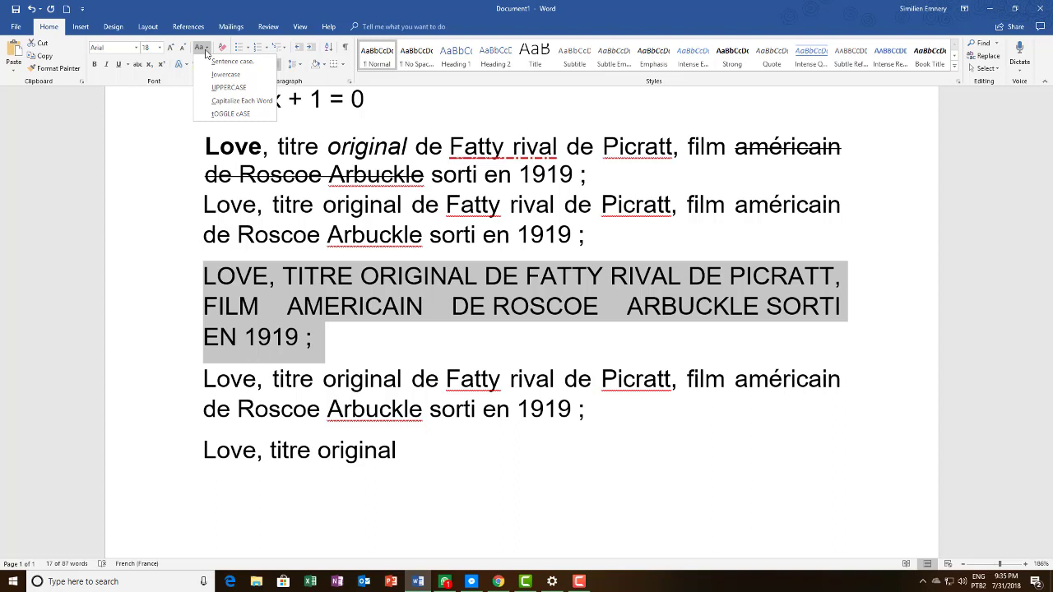
pyautogui.click(227, 101)
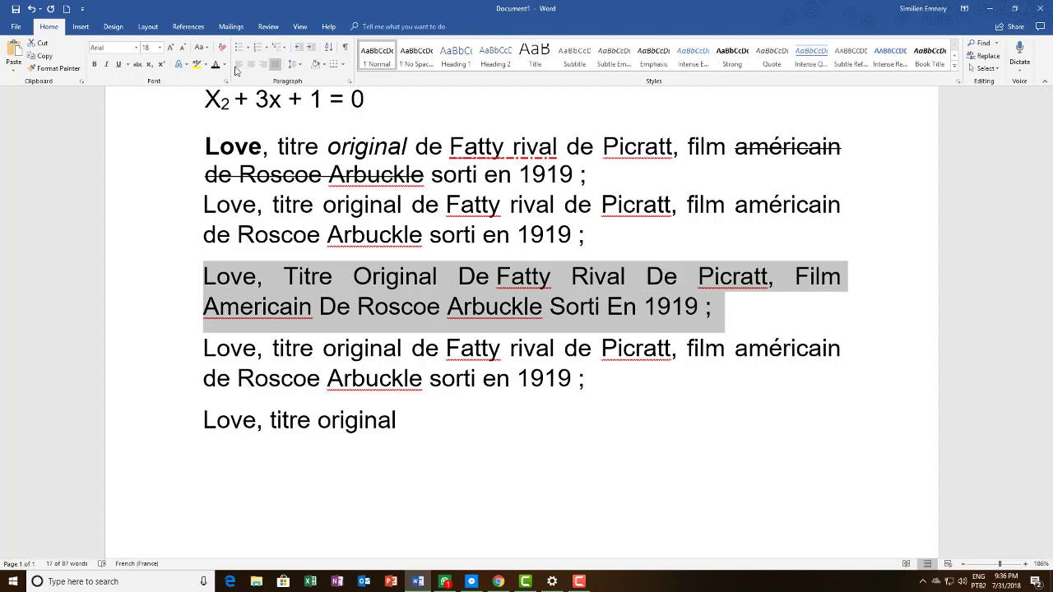
# - Apply tOGGLE cASE to the selected third full "Love" sentence, followed by Sentence case, and clear the selection
pyautogui.click(206, 48)
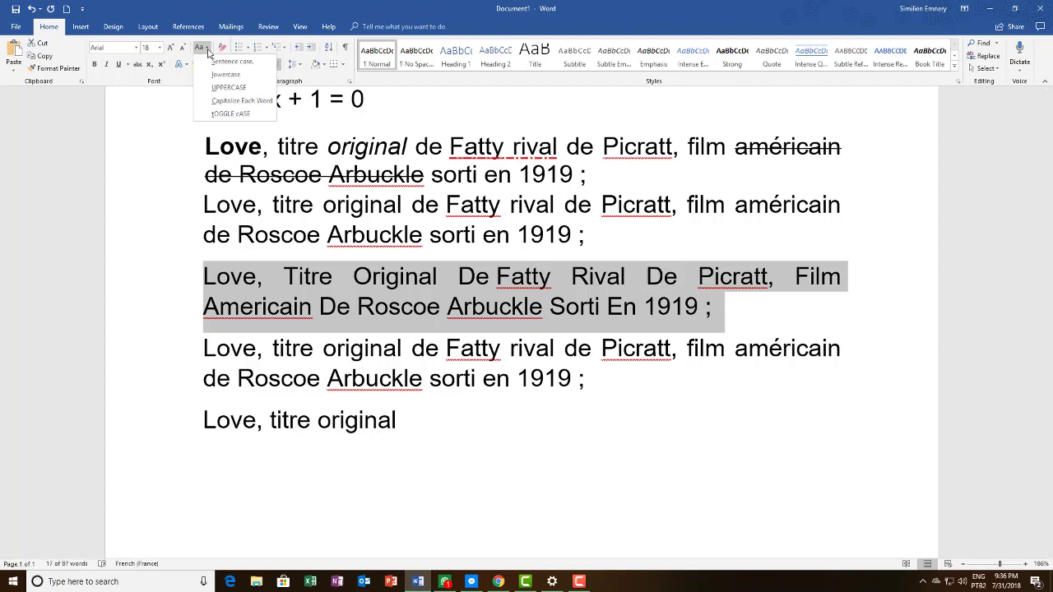
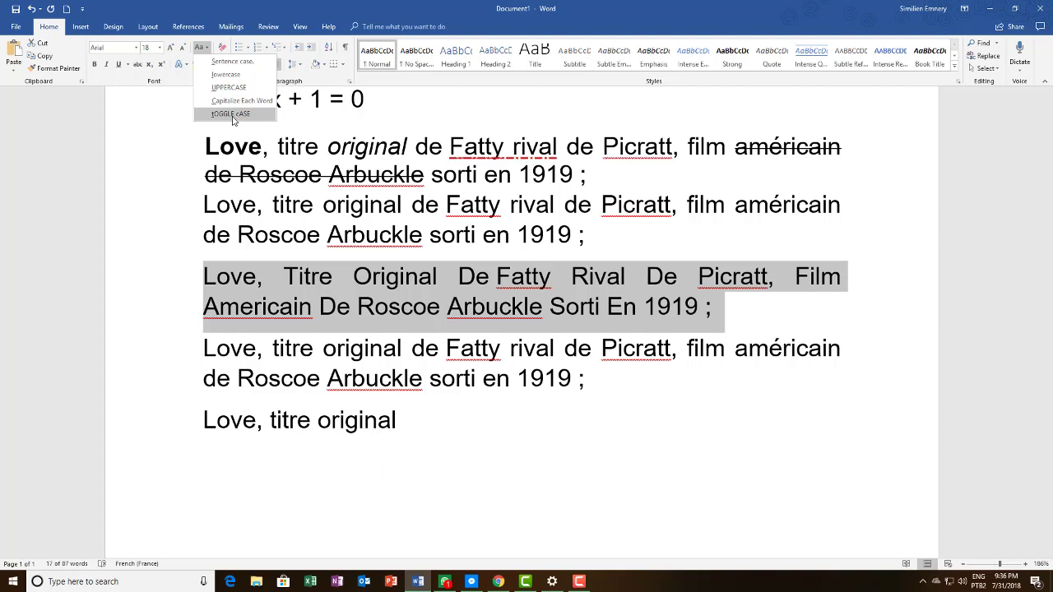
pyautogui.click(233, 114)
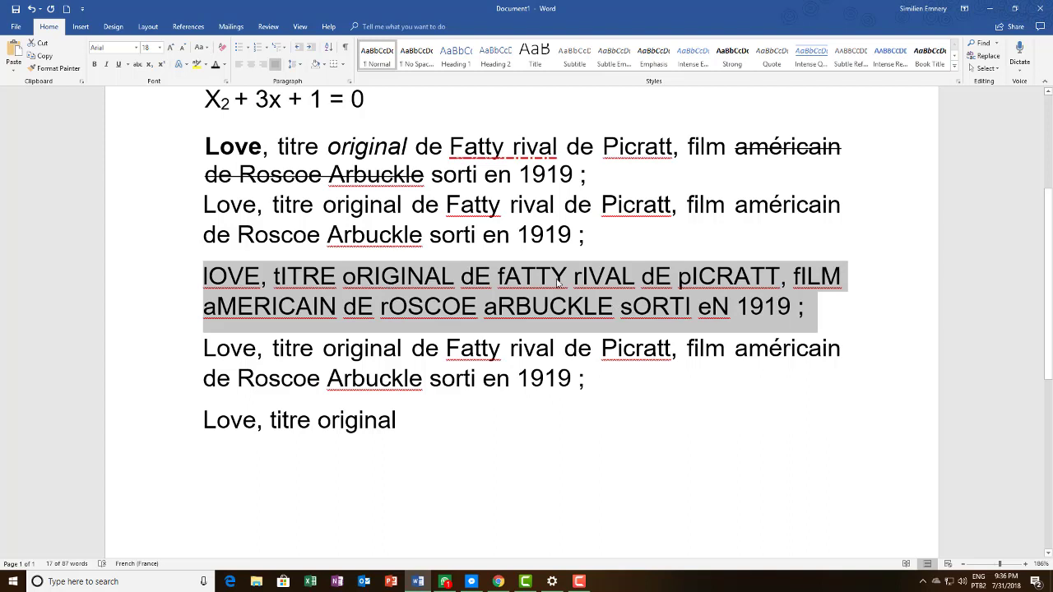
pyautogui.click(207, 48)
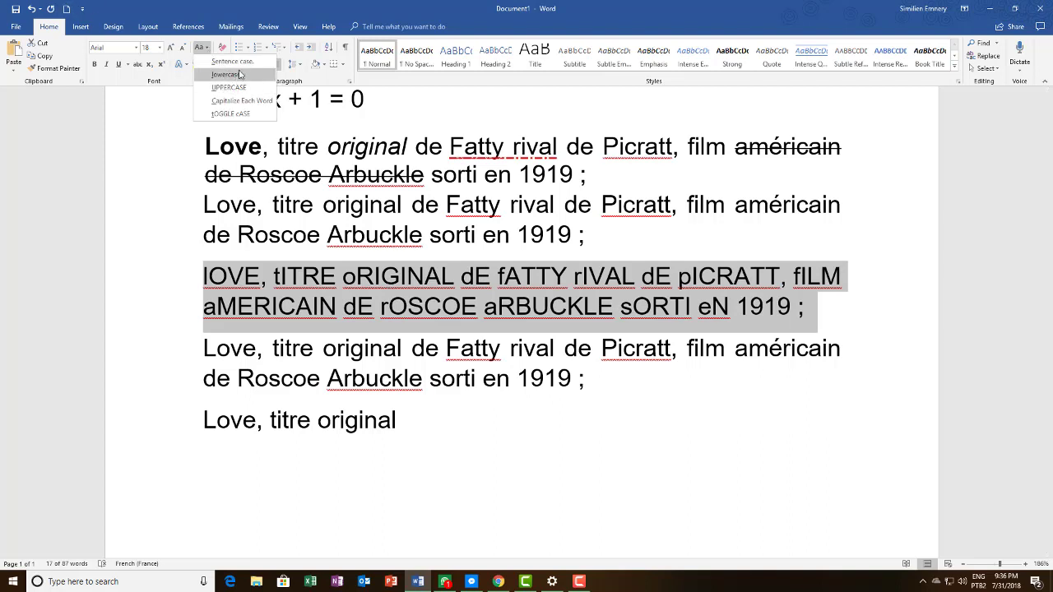
pyautogui.click(241, 65)
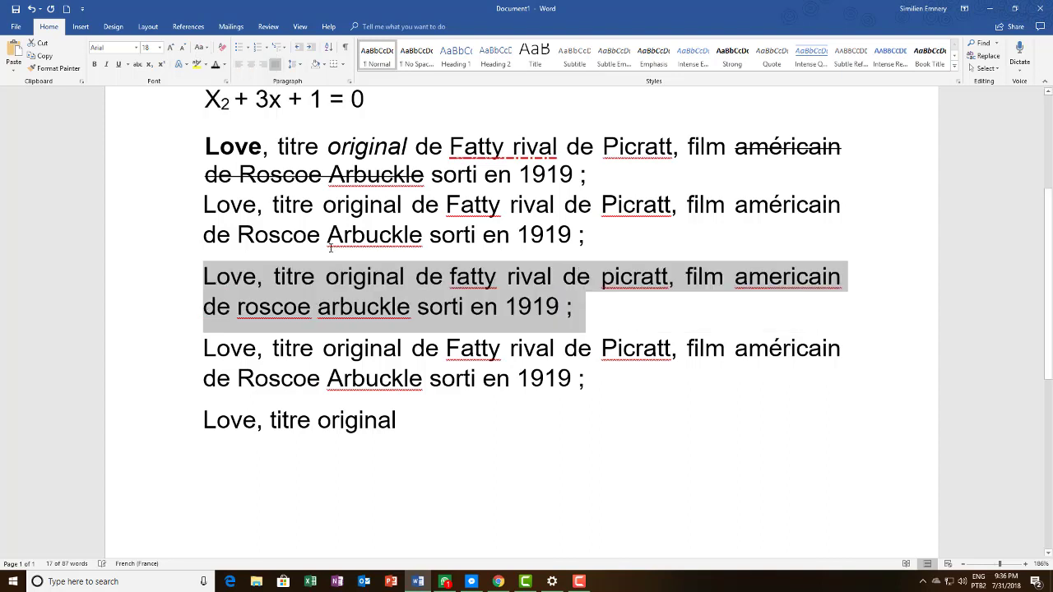
pyautogui.click(580, 305)
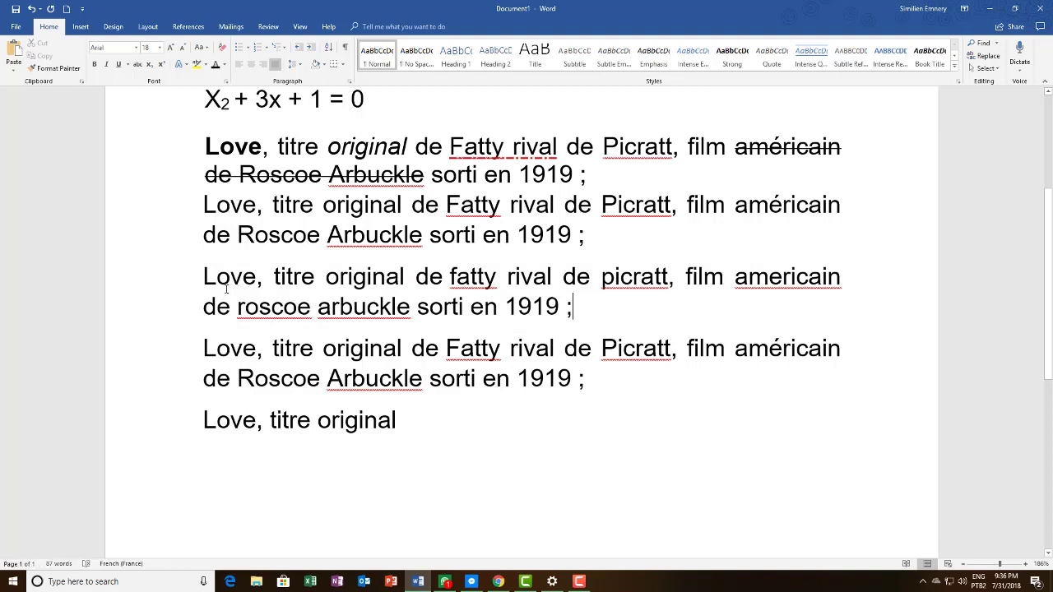
# - Replace the semicolon at the end of the third full "Love" sentence with a period
pyautogui.moveTo(216, 275); pyautogui.dragTo(203, 276)
pyautogui.click(582, 311)
pyautogui.press('BackSpace')
pyautogui.write('.')
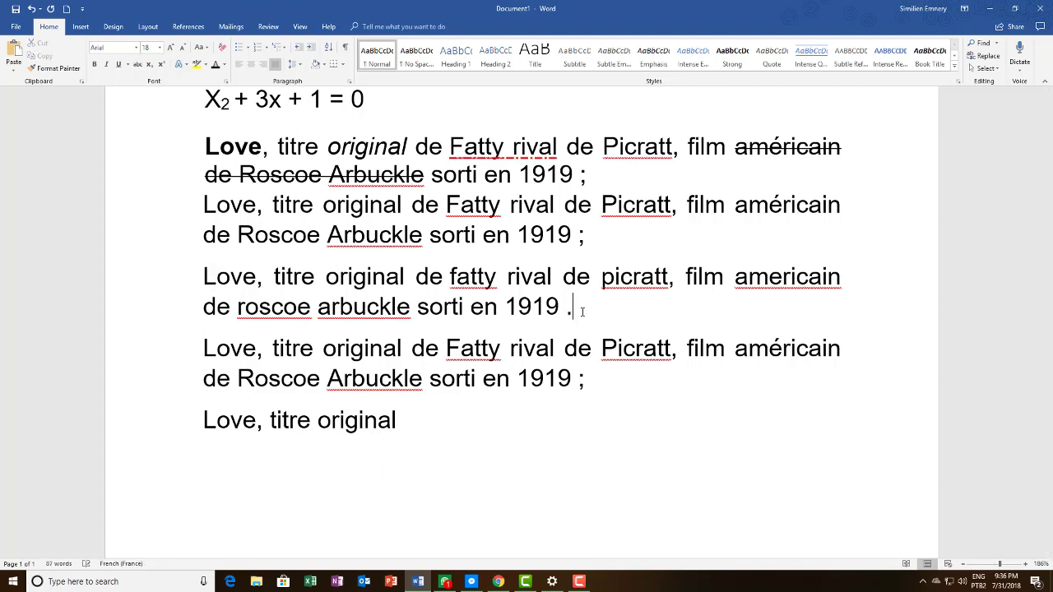
# - Try out the word "je" and a capital "J" after the third sentence's period, deleting each trial
pyautogui.write(' je')
pyautogui.press('BackSpace')
pyautogui.press('BackSpace')
pyautogui.press('BackSpace')
pyautogui.write('je')
pyautogui.press('BackSpace')
pyautogui.press('BackSpace')
pyautogui.press('BackSpace')
pyautogui.write('J')
pyautogui.press('BackSpace')
# - Try the Capitalize Each Word option at the end of the third sentence, retyping "je" after the period
pyautogui.click(199, 47)
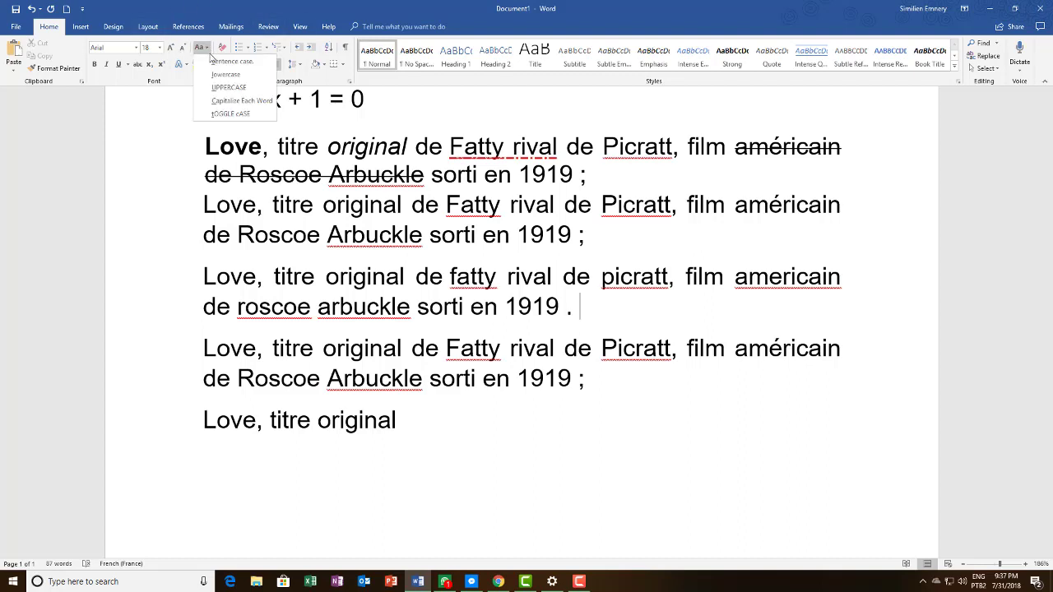
pyautogui.click(227, 101)
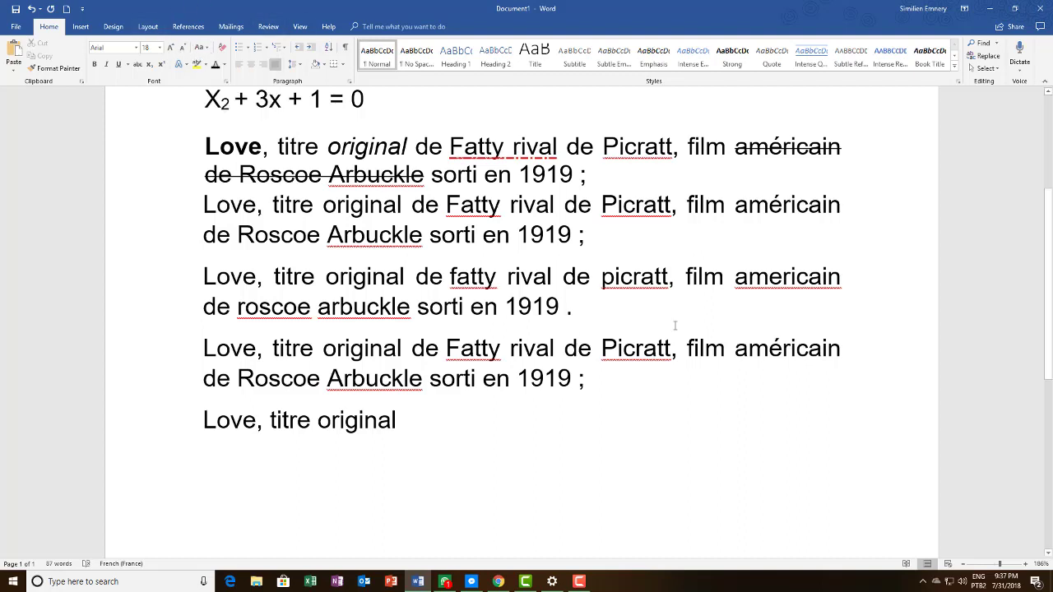
pyautogui.write('je')
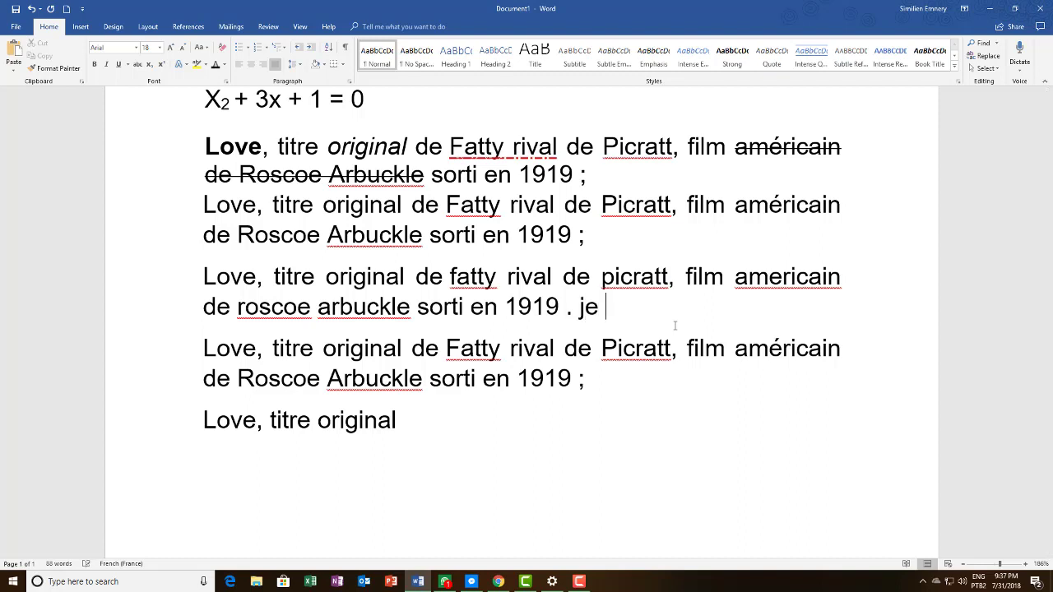
pyautogui.press('BackSpace')
pyautogui.press('BackSpace')
pyautogui.press('BackSpace')
pyautogui.press('BackSpace')
pyautogui.press('BackSpace')
pyautogui.write('. je')
# - Delete the trial text and end the third sentence with a period directly after 1919
pyautogui.press('BackSpace')
pyautogui.press('BackSpace')
pyautogui.press('BackSpace')
pyautogui.press('BackSpace')
pyautogui.press('BackSpace')
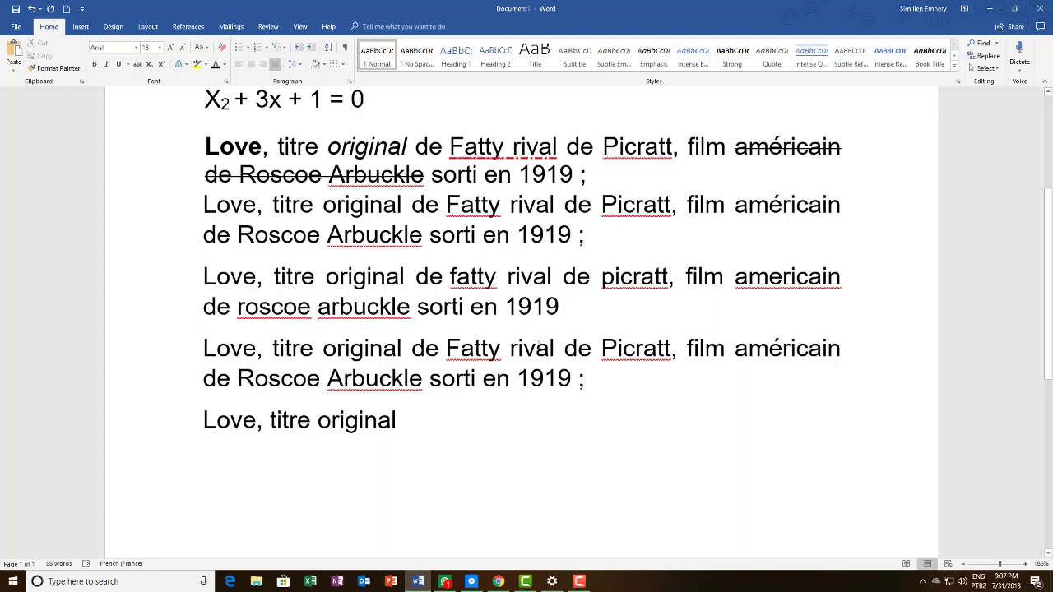
pyautogui.press('BackSpace')
pyautogui.write('.')
# - Set the font color of the "P1 P2" line to dark orange
pyautogui.scroll(3, 307, 170)
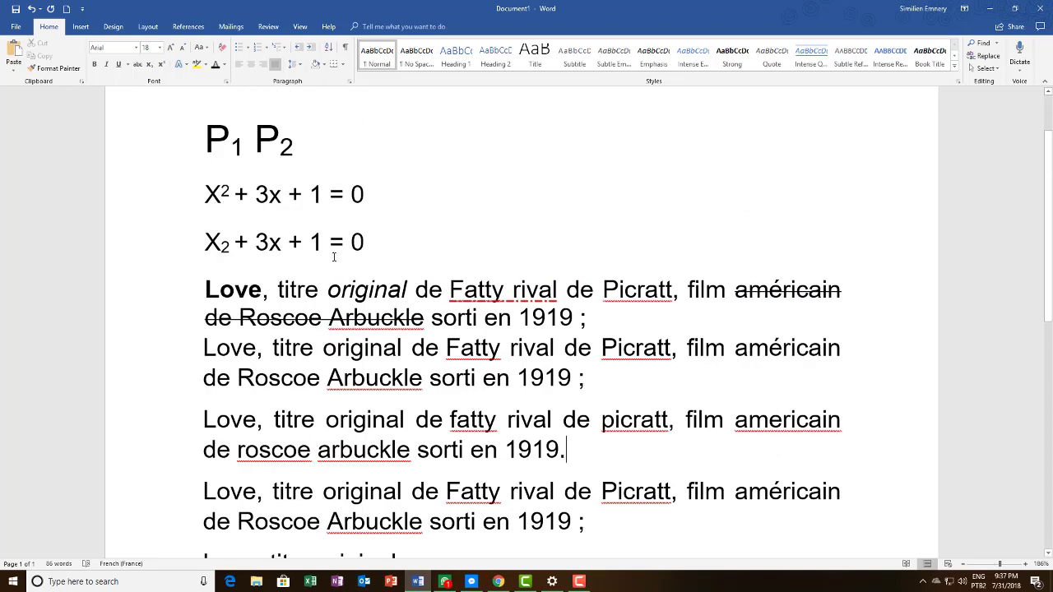
pyautogui.moveTo(203, 146); pyautogui.dragTo(339, 150)
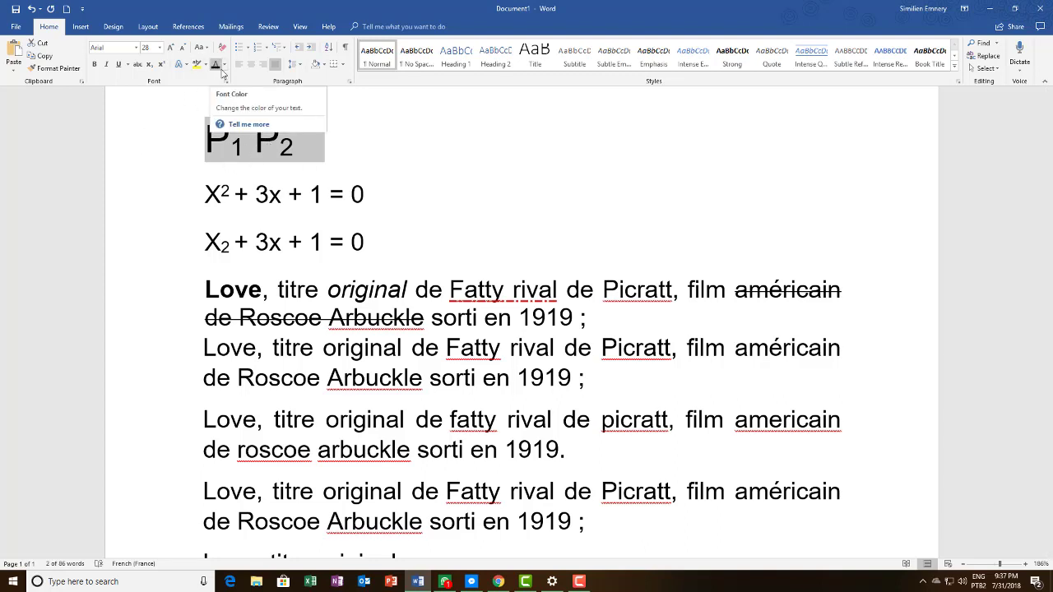
pyautogui.click(225, 65)
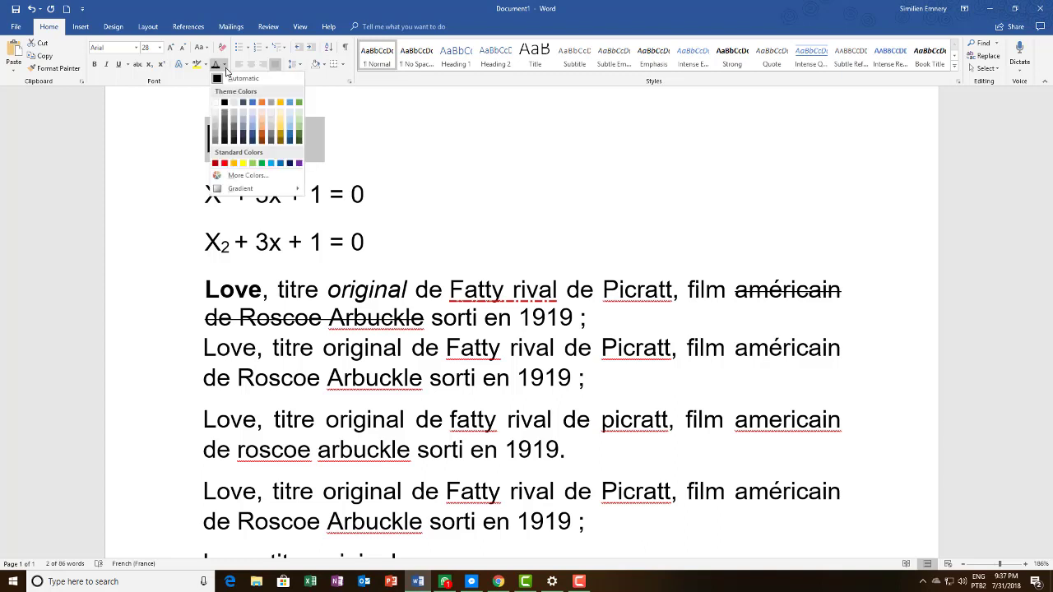
pyautogui.click(265, 142)
pyautogui.click(329, 163)
# - Set the font color of the "P1 P2" line to the standard red and clear the selection
pyautogui.moveTo(306, 156); pyautogui.dragTo(206, 141)
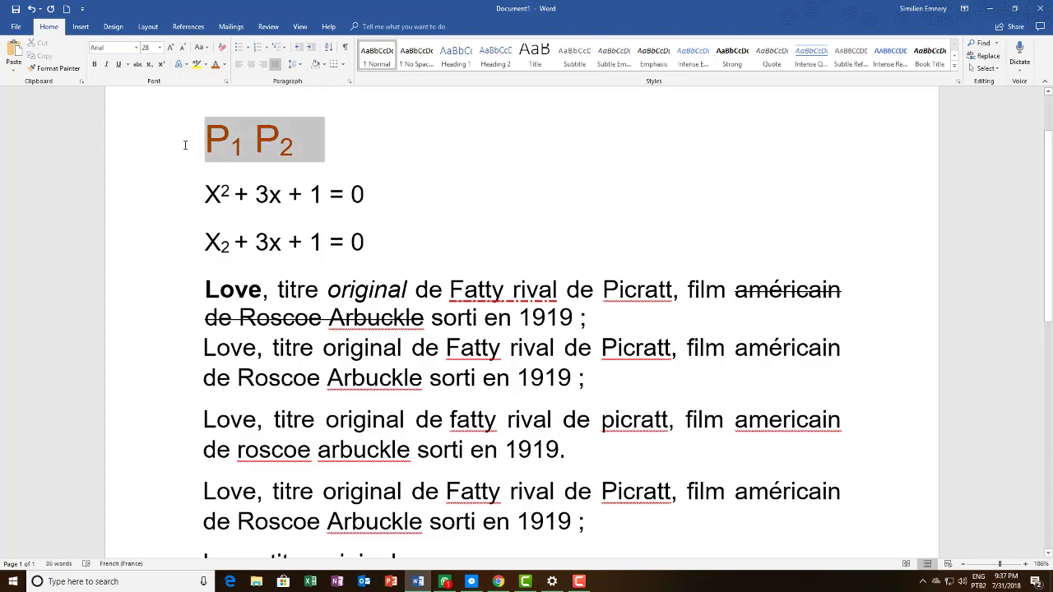
pyautogui.click(225, 65)
pyautogui.click(223, 163)
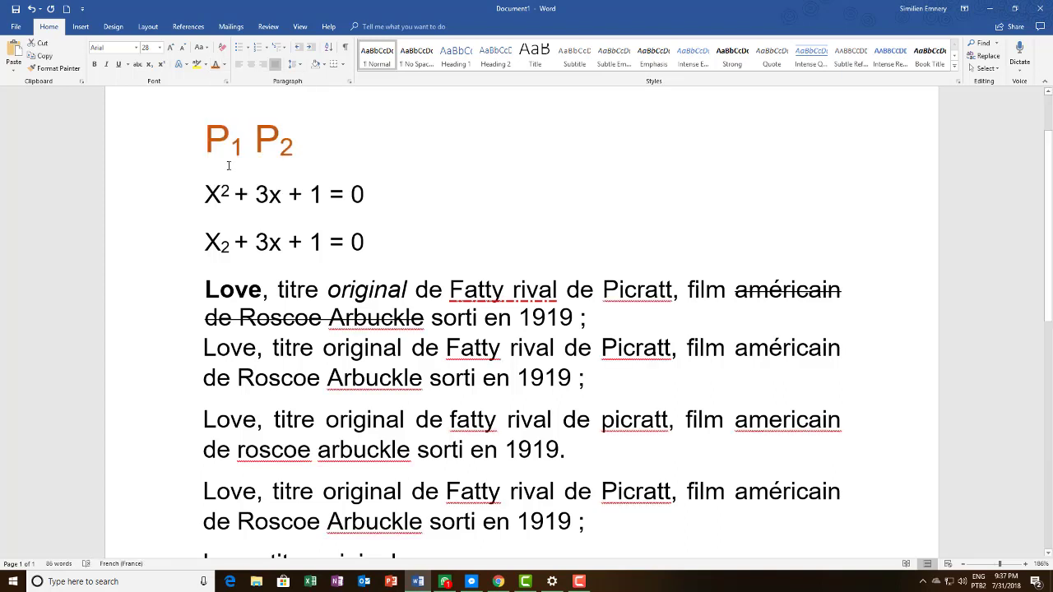
pyautogui.click(364, 157)
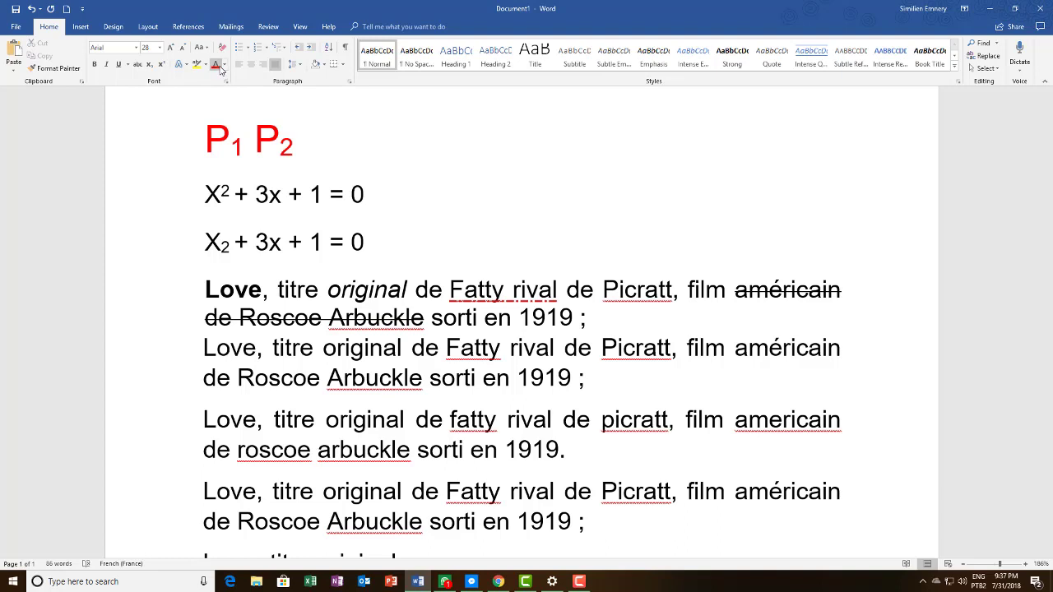
# - Set the font color of the "P1 P2" line to dark green and clear the selection
pyautogui.click(224, 64)
pyautogui.click(301, 128)
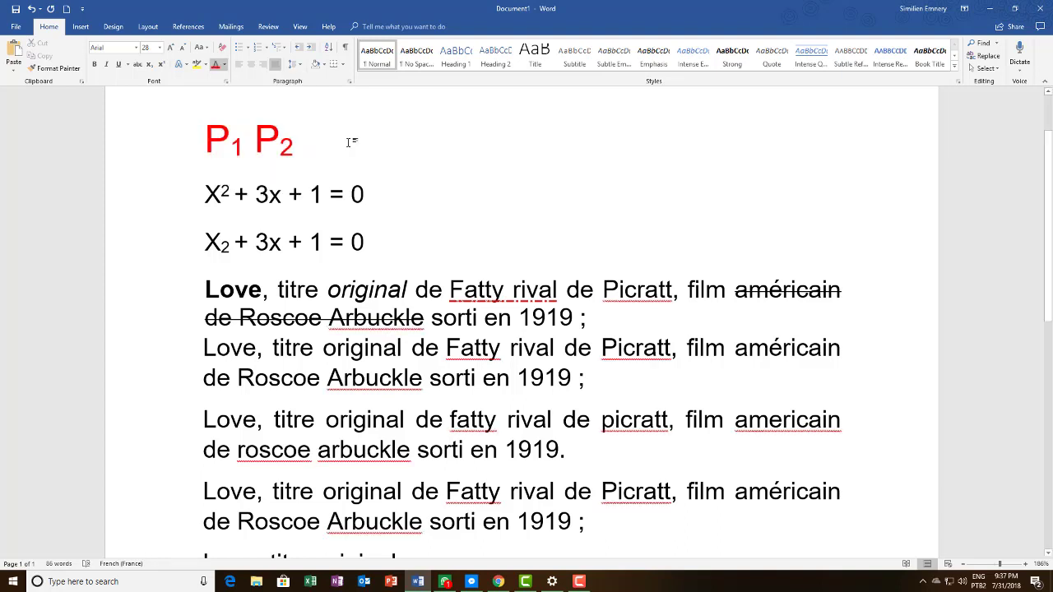
pyautogui.moveTo(323, 150); pyautogui.dragTo(207, 144)
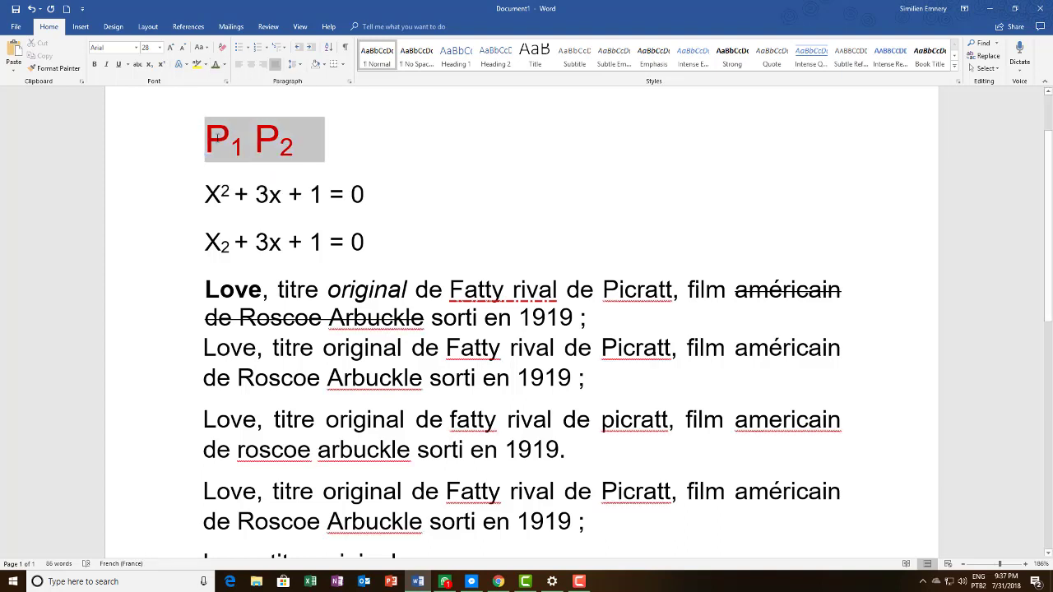
pyautogui.click(215, 66)
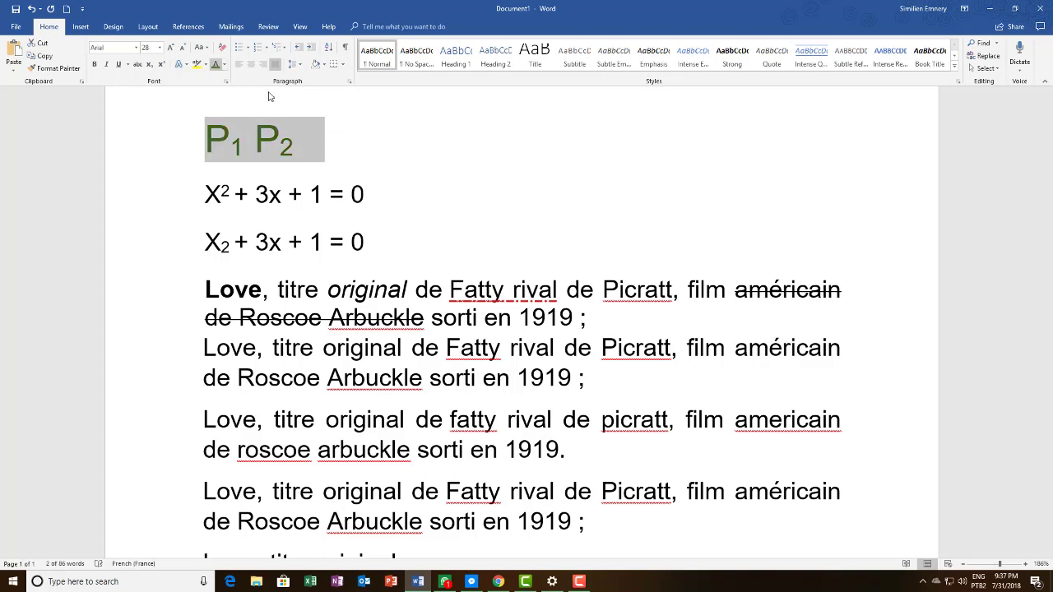
pyautogui.click(411, 180)
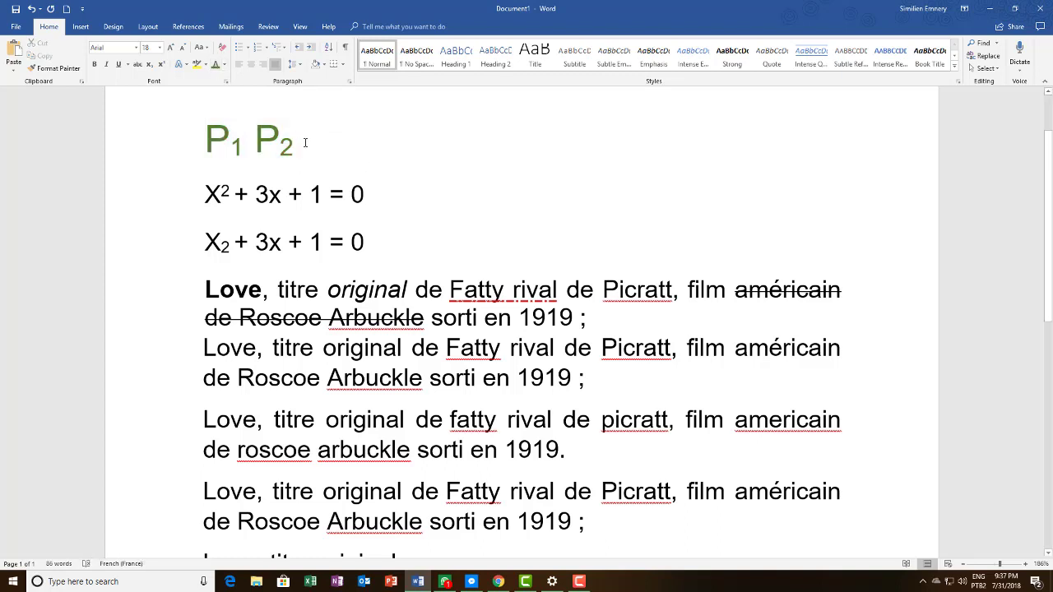
pyautogui.moveTo(304, 142); pyautogui.dragTo(207, 142)
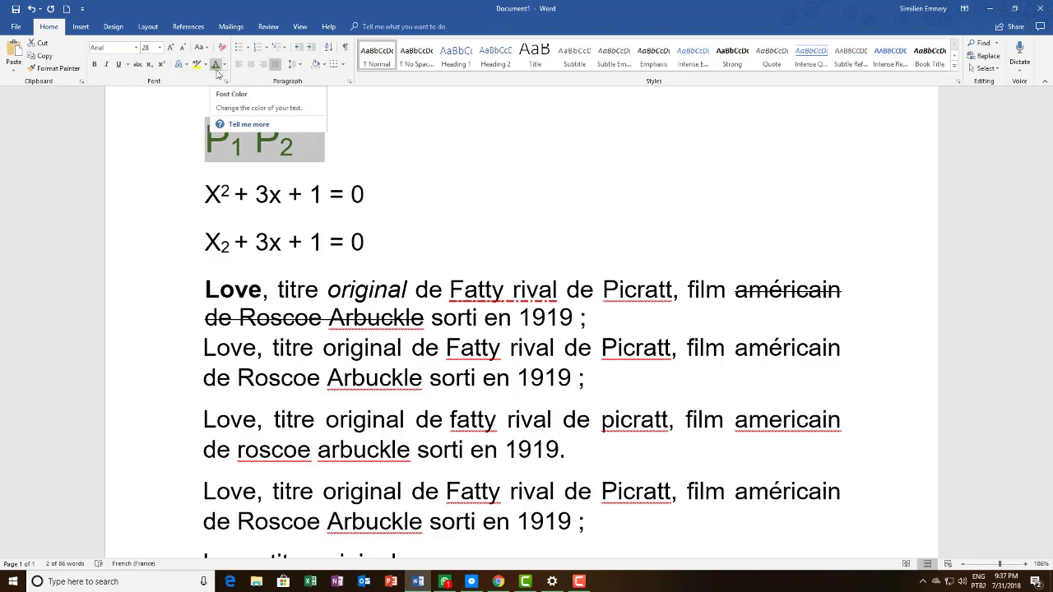
pyautogui.click(404, 176)
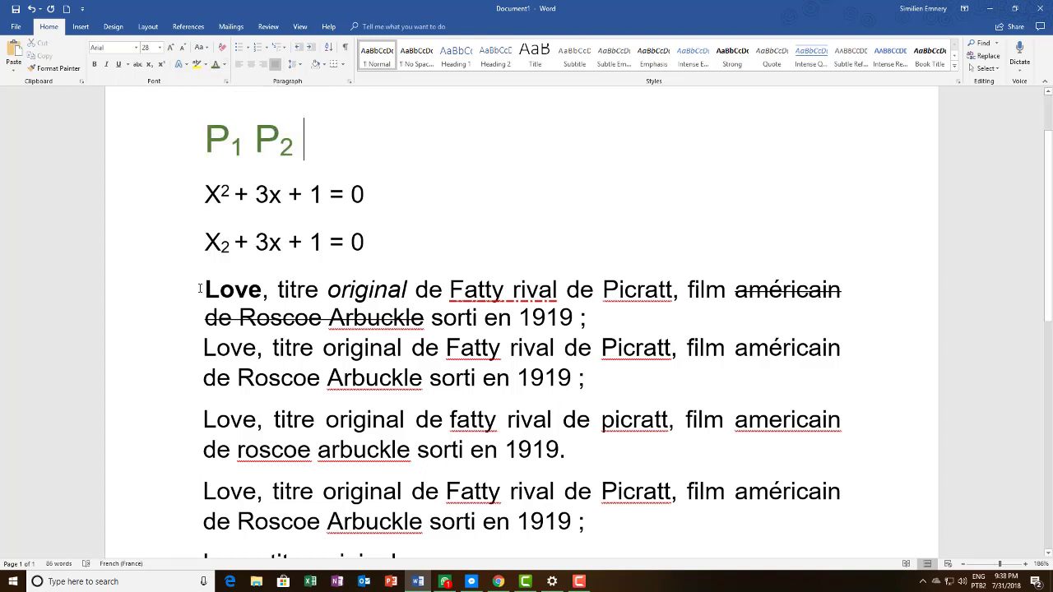
# - Apply the dark green font color to the first line of the first "Love, titre original..." sentence
pyautogui.moveTo(199, 288); pyautogui.dragTo(810, 296)
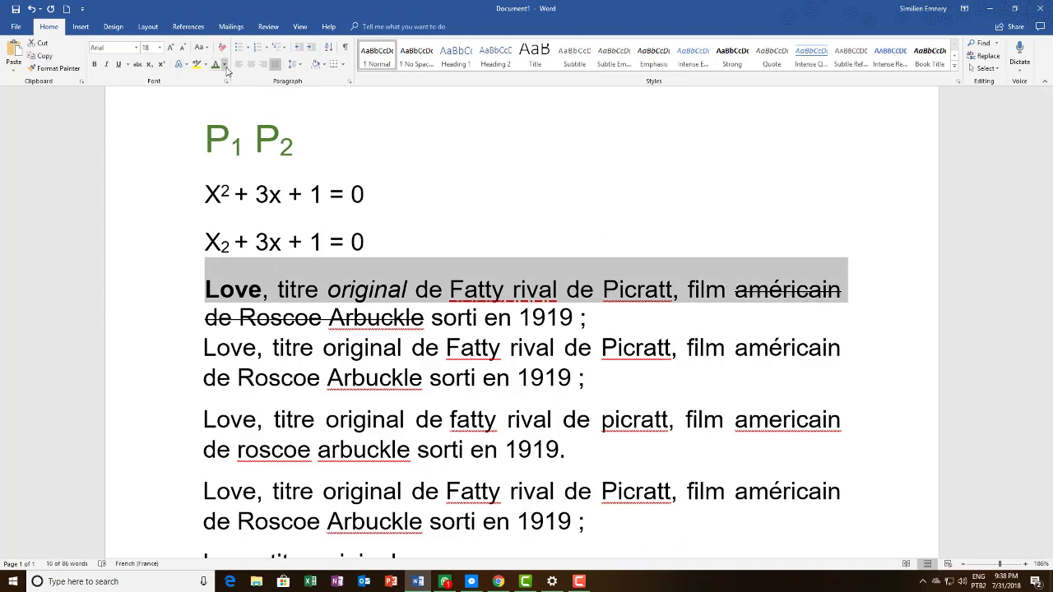
pyautogui.click(224, 65)
pyautogui.click(235, 77)
pyautogui.click(215, 65)
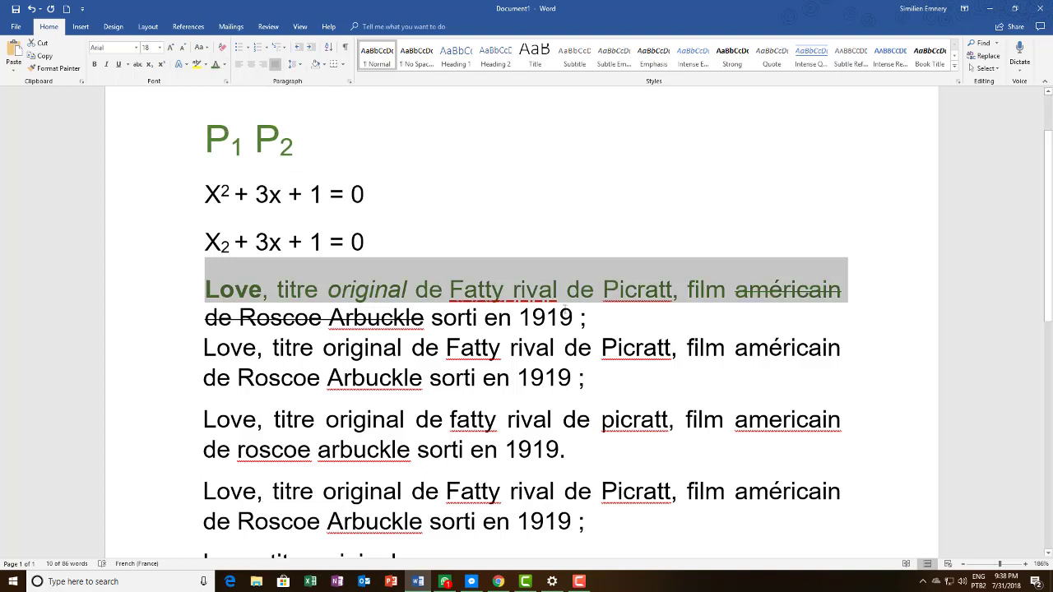
pyautogui.click(561, 318)
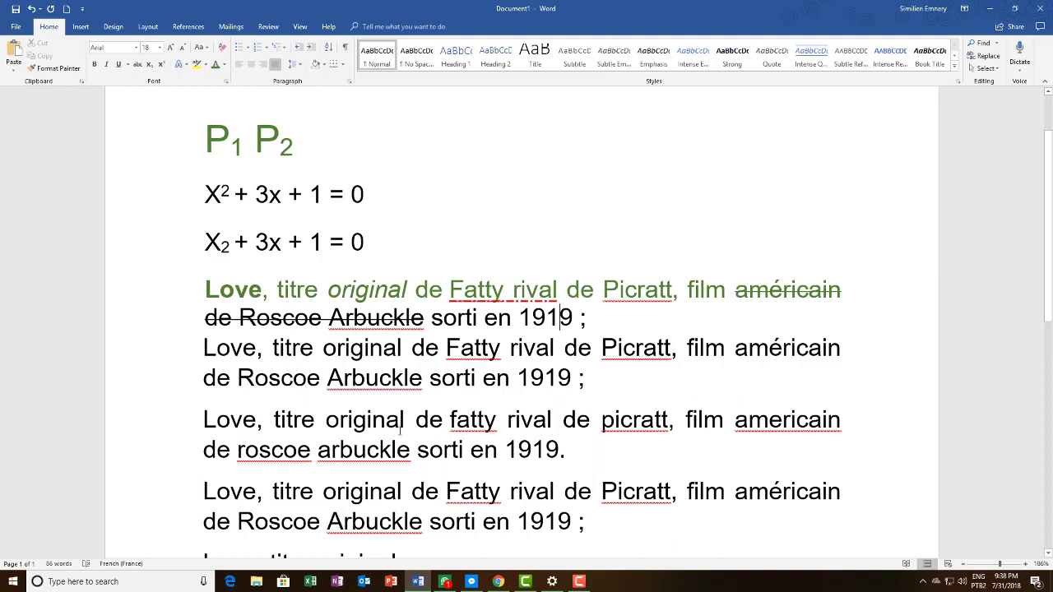
# - Highlight "Love, titre original de fatty rival de picratt" in the third full sentence in yellow
pyautogui.moveTo(210, 419); pyautogui.dragTo(668, 421)
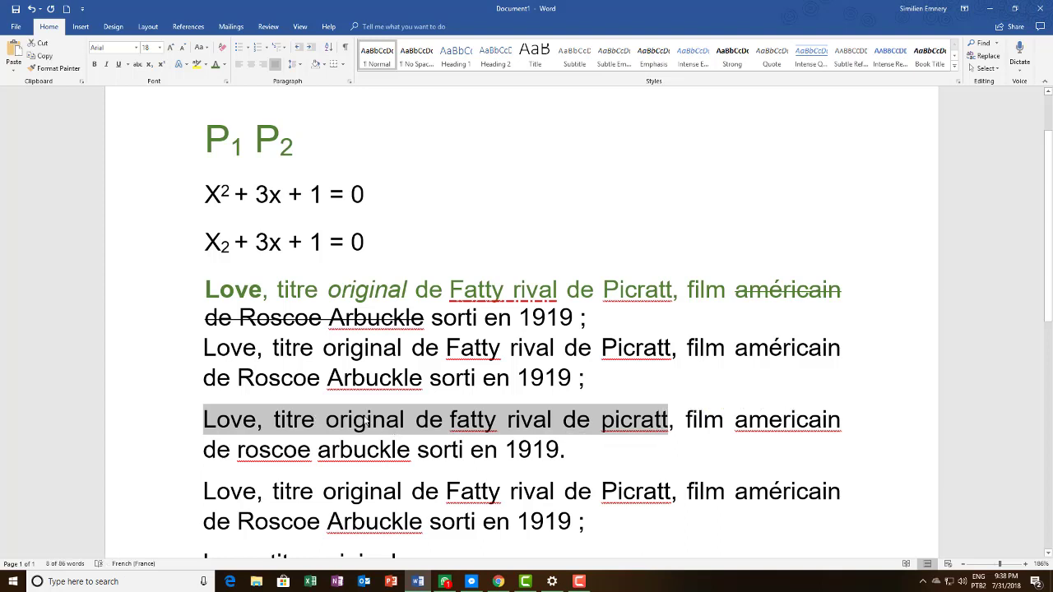
pyautogui.click(204, 66)
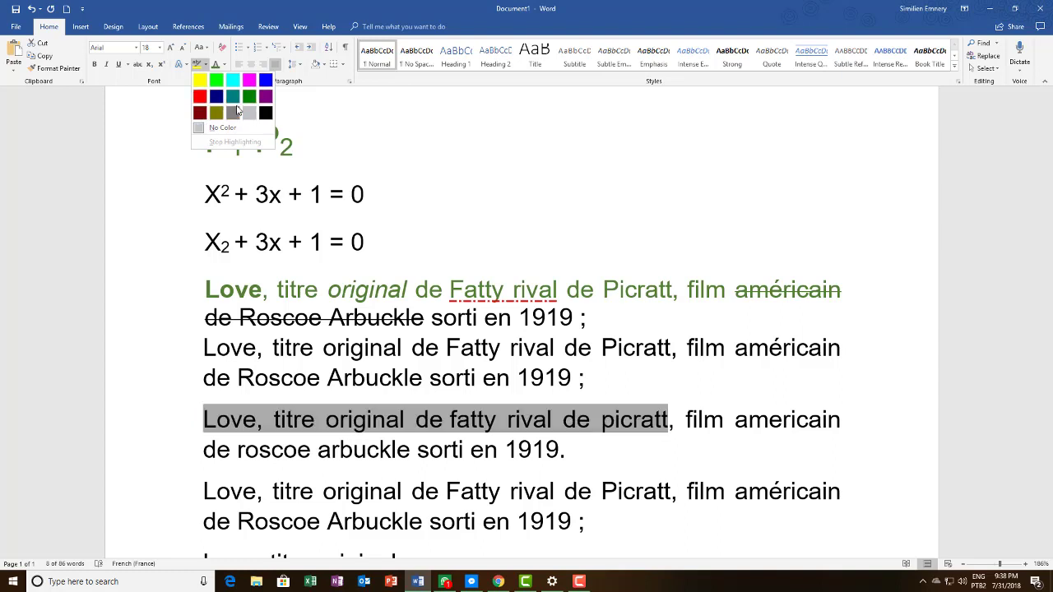
pyautogui.click(199, 82)
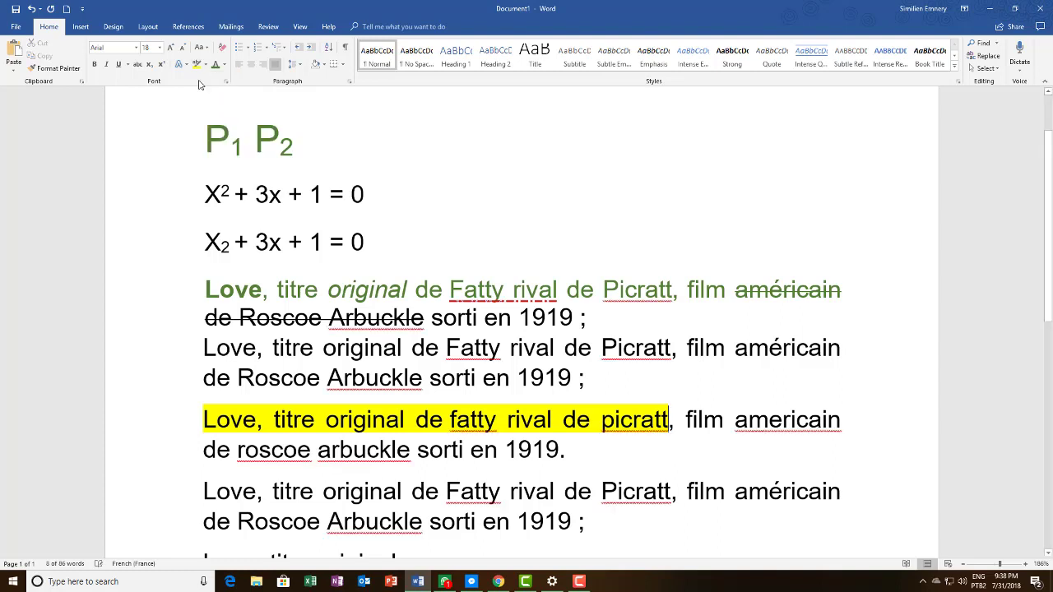
pyautogui.click(525, 409)
pyautogui.click(519, 450)
pyautogui.click(391, 450)
pyautogui.click(415, 288)
pyautogui.click(671, 419)
# - Select the yellow highlighted text and preview the No Color highlight option without applying it
pyautogui.moveTo(552, 421); pyautogui.dragTo(169, 425)
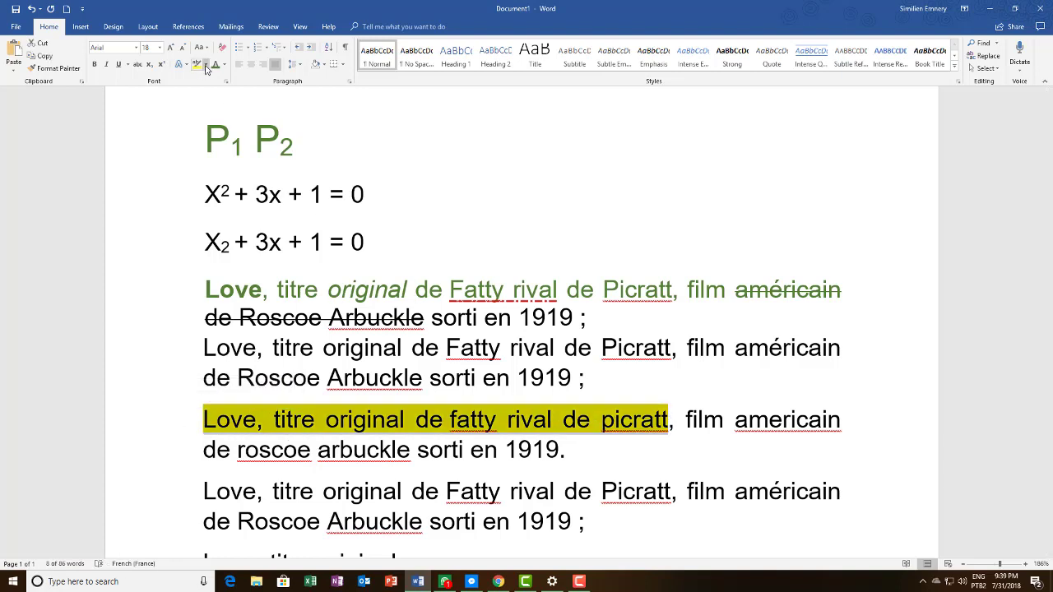
pyautogui.click(206, 64)
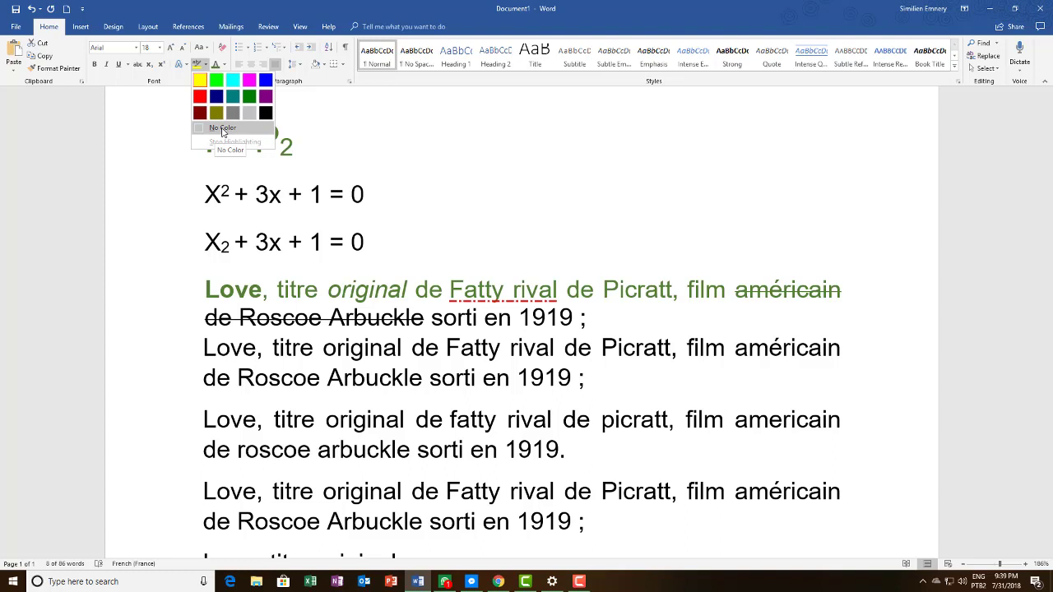
pyautogui.click(667, 431)
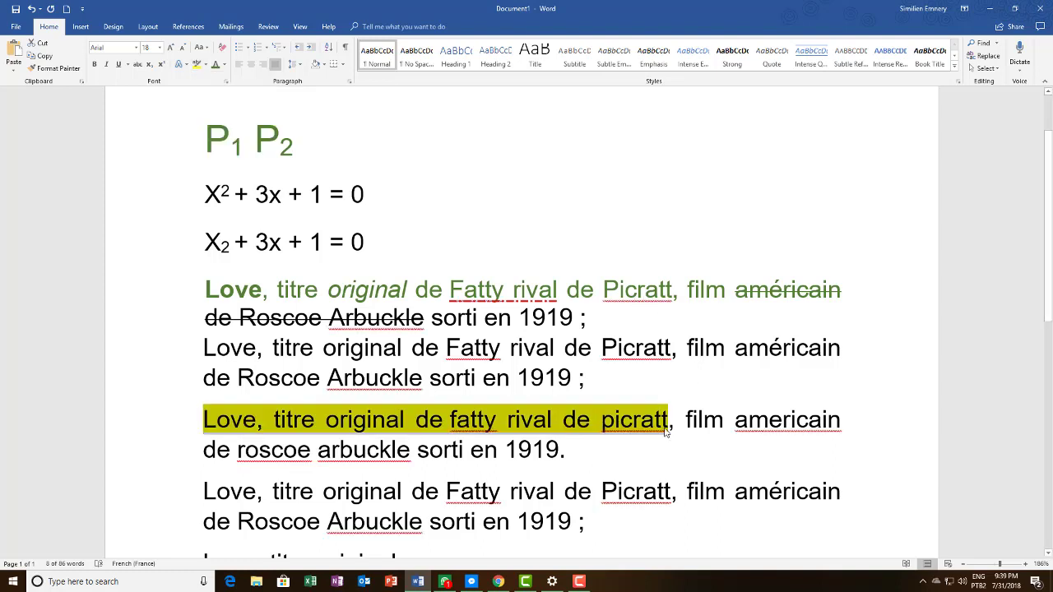
pyautogui.click(666, 432)
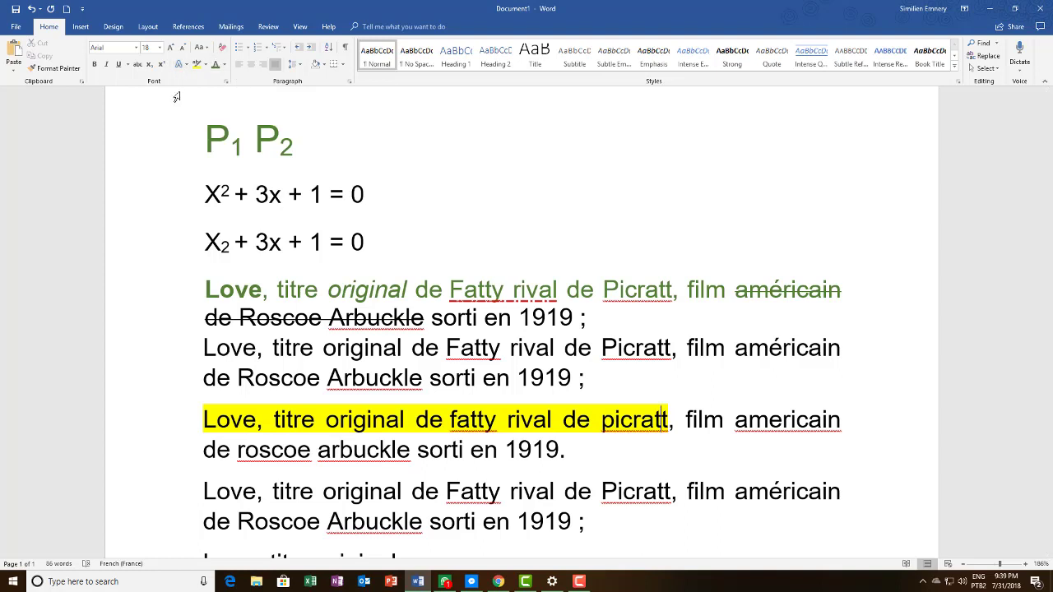
# - Look over the preset text effects and typography options without applying one
pyautogui.click(182, 64)
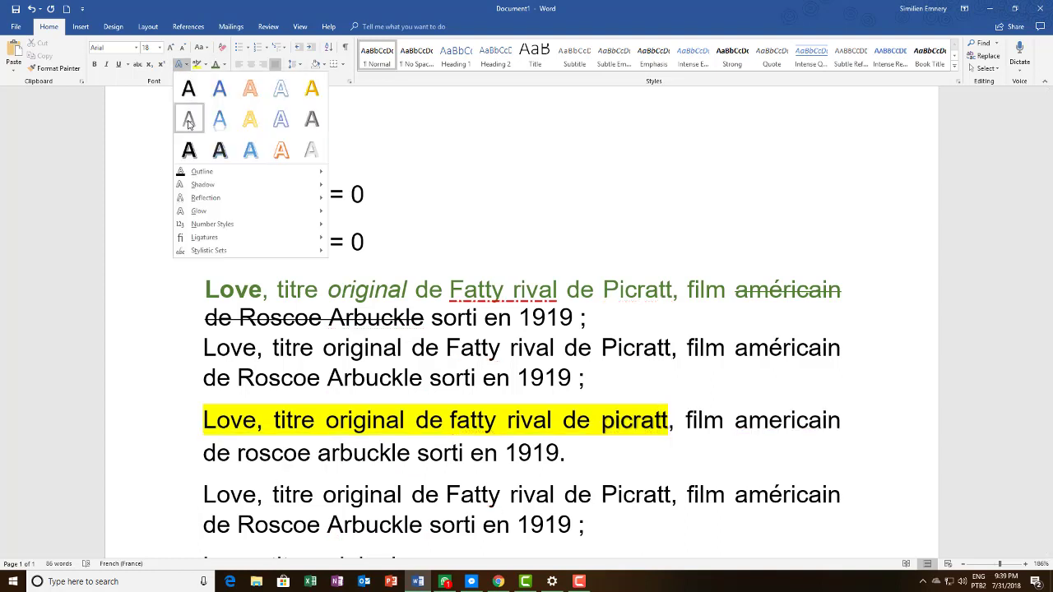
pyautogui.click(451, 159)
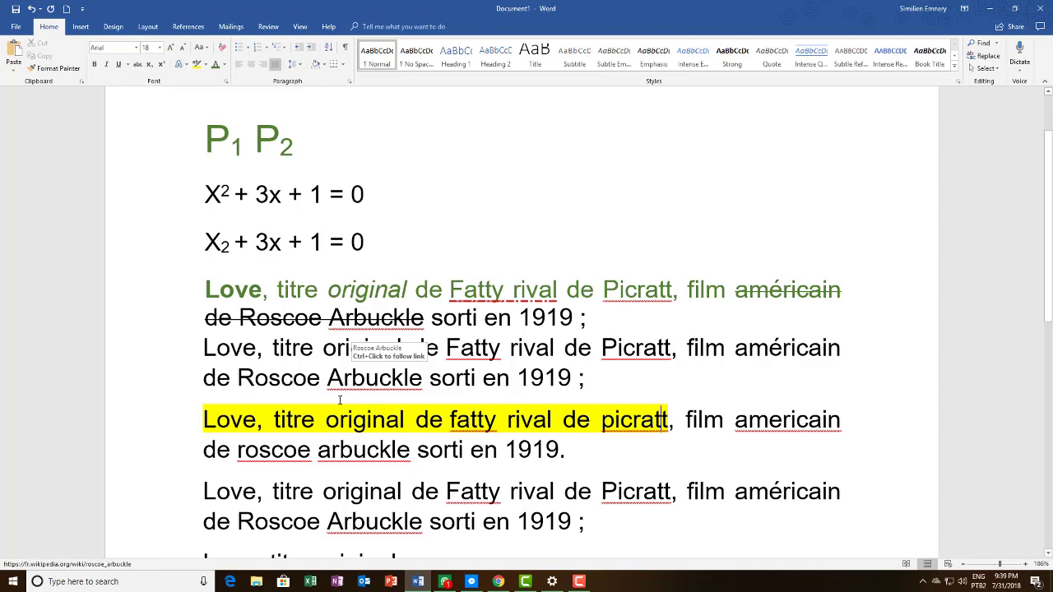
# - Apply the light blue shadowed preset text effect to the "L" of the green bold "Love"
pyautogui.scroll(-5, 580, 358)
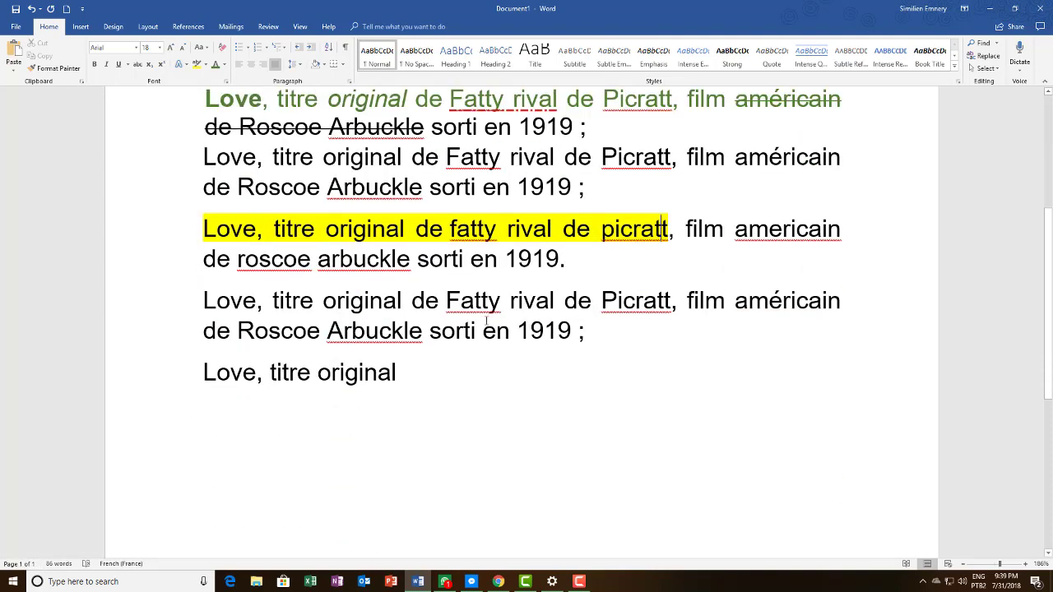
pyautogui.scroll(5, 486, 321)
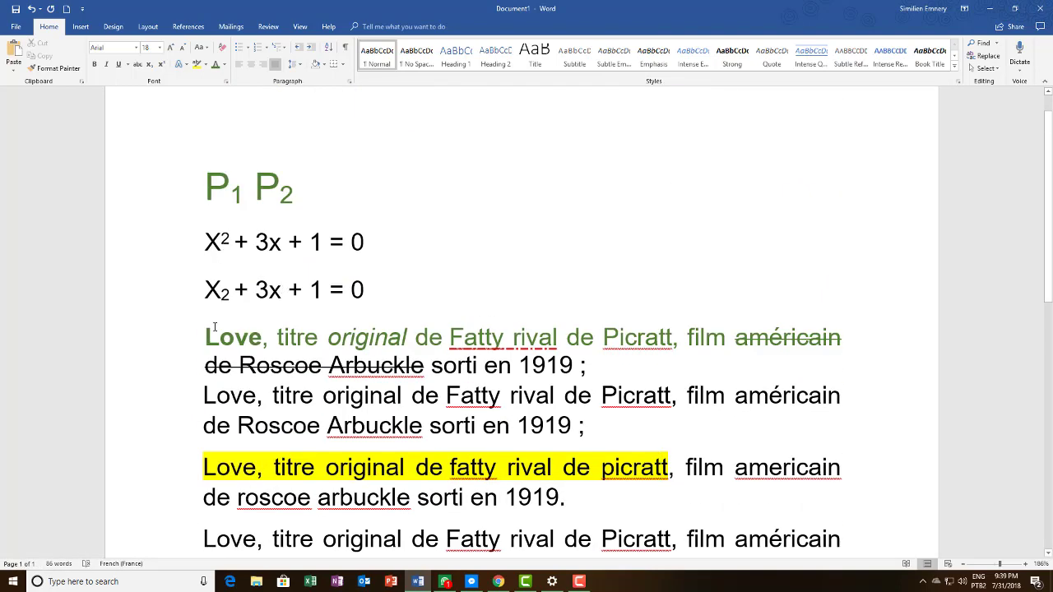
pyautogui.moveTo(204, 339); pyautogui.dragTo(220, 342)
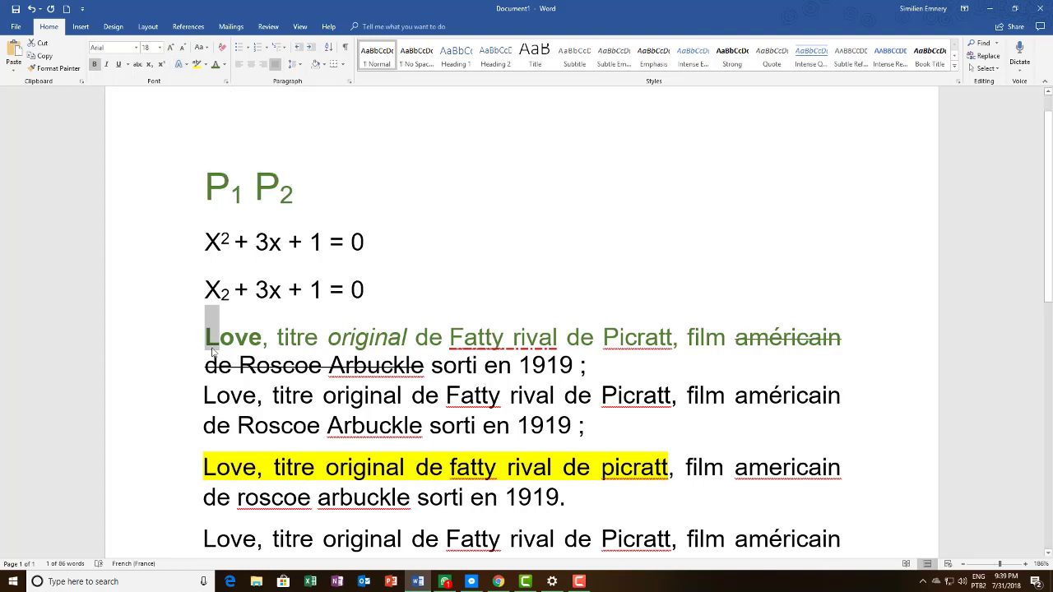
pyautogui.click(187, 67)
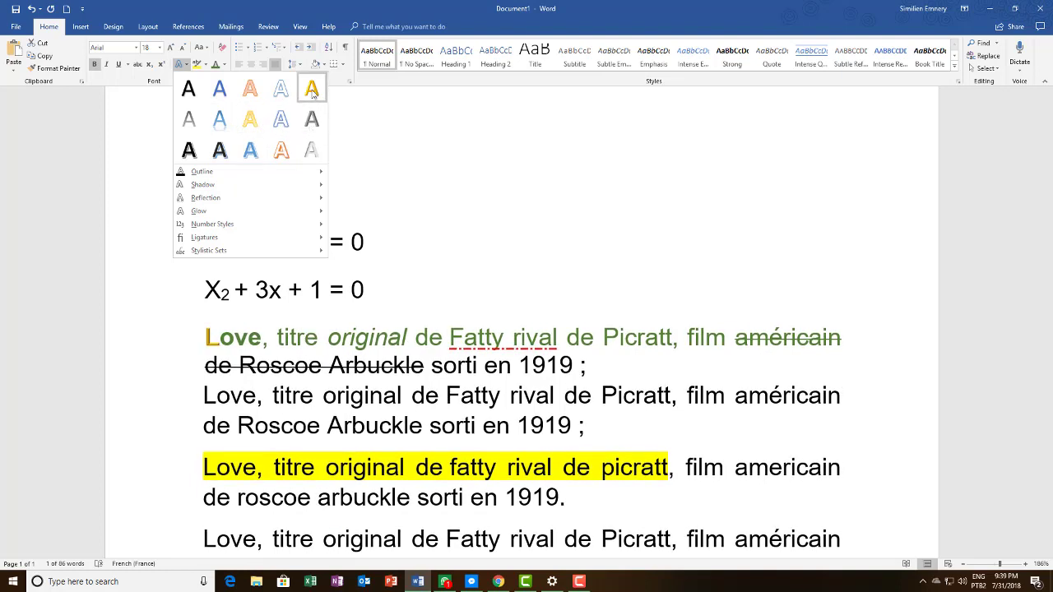
pyautogui.click(250, 150)
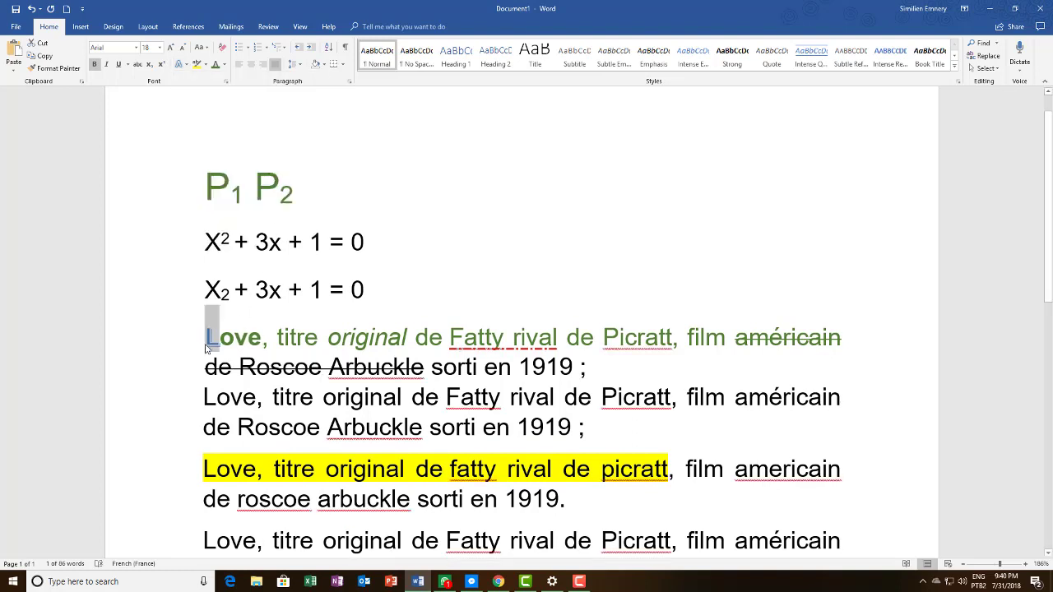
# - Enlarge the blue letter "L" at the start of the green sentence to 48 pt
pyautogui.click(169, 48)
pyautogui.click(170, 49)
pyautogui.click(170, 48)
pyautogui.click(170, 49)
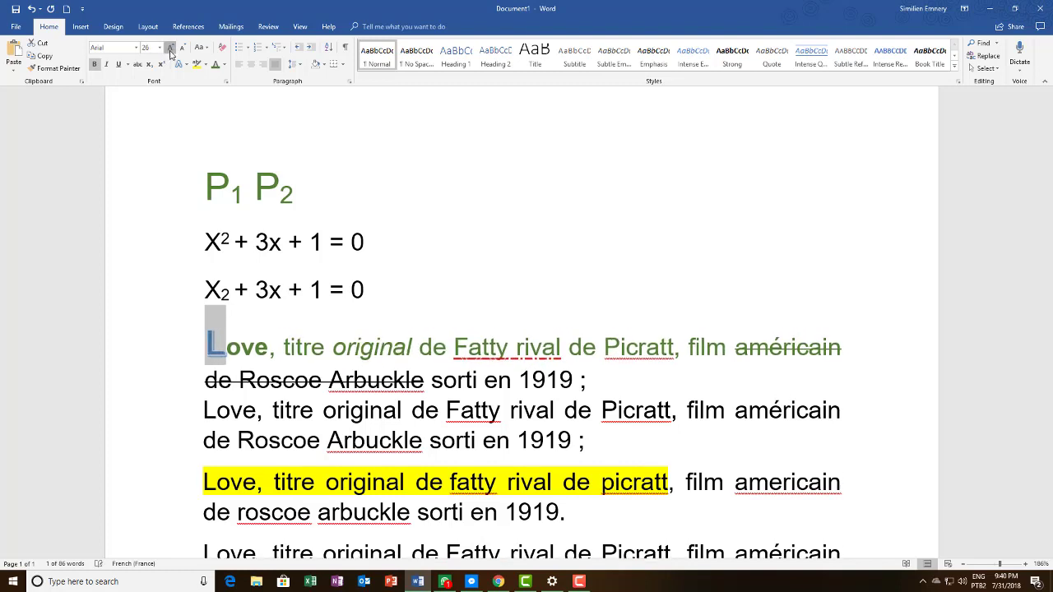
pyautogui.click(170, 48)
pyautogui.click(169, 49)
pyautogui.click(169, 48)
pyautogui.click(243, 395)
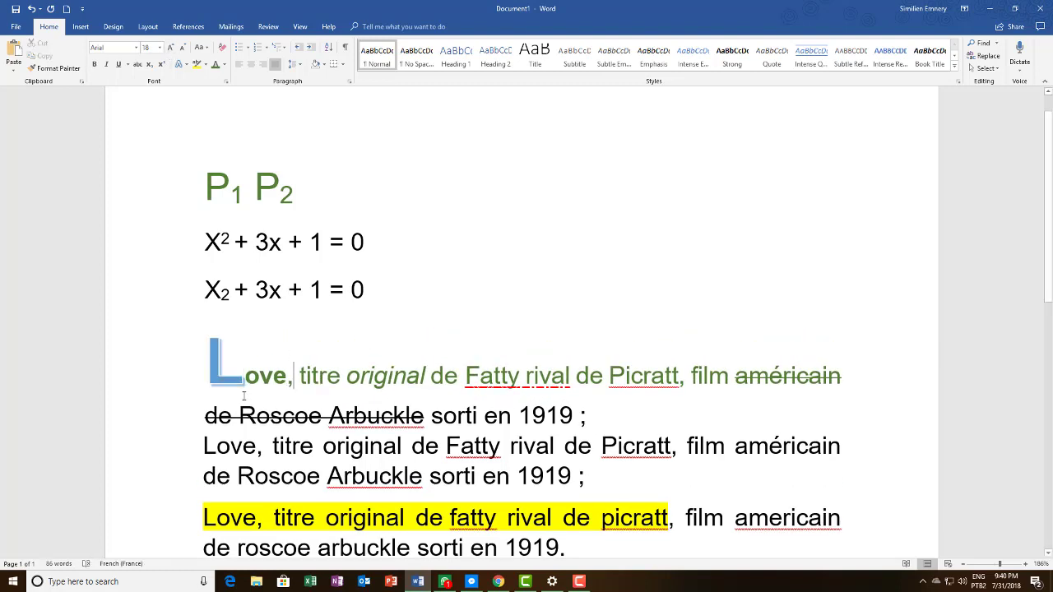
# - Give the enlarged letter "L" a red text outline
pyautogui.moveTo(244, 381); pyautogui.dragTo(204, 354)
pyautogui.click(428, 307)
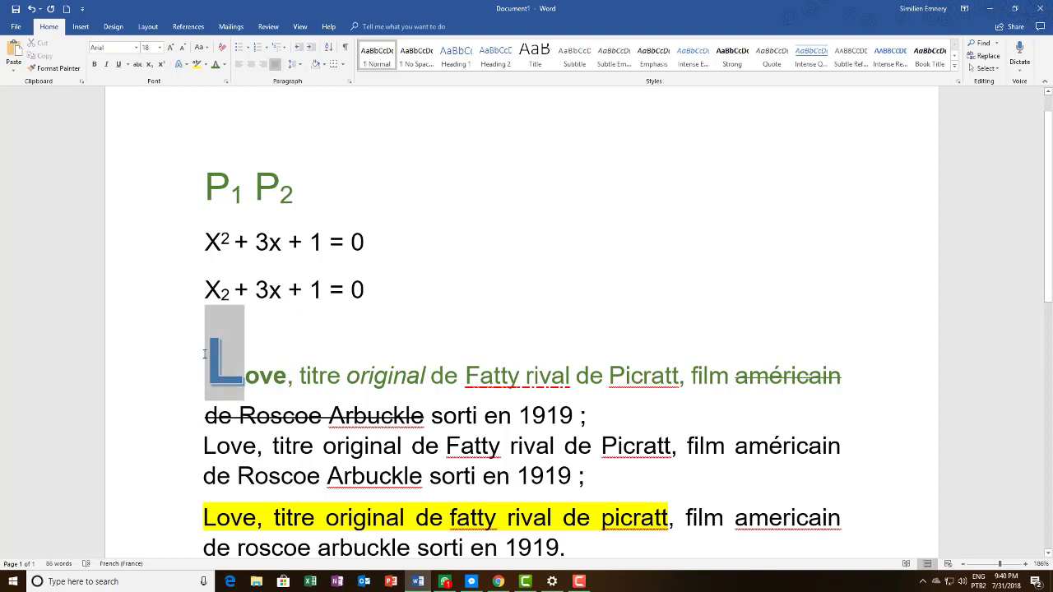
pyautogui.click(184, 69)
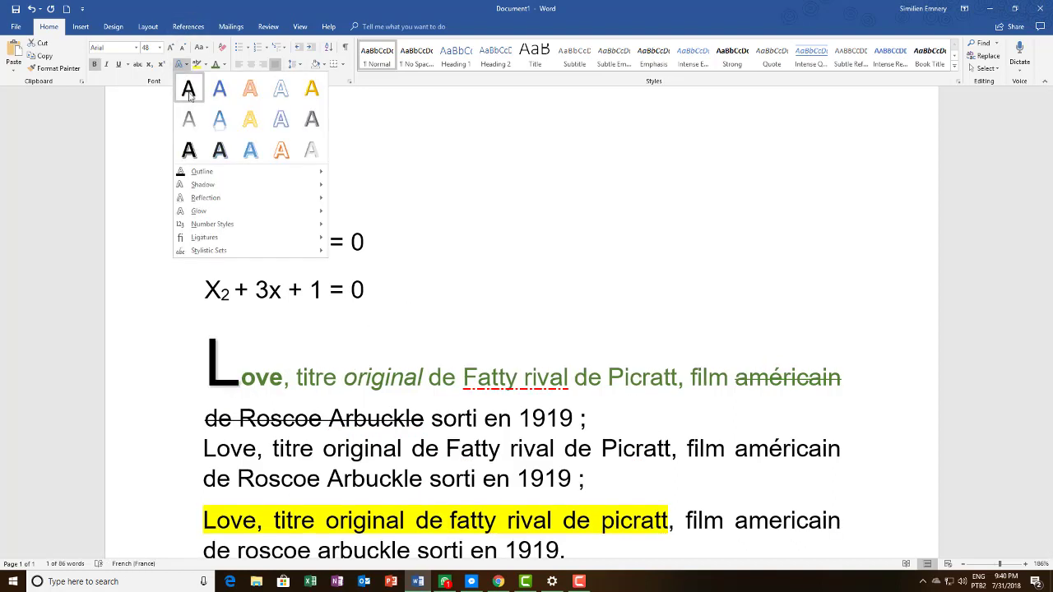
pyautogui.moveTo(198, 173)
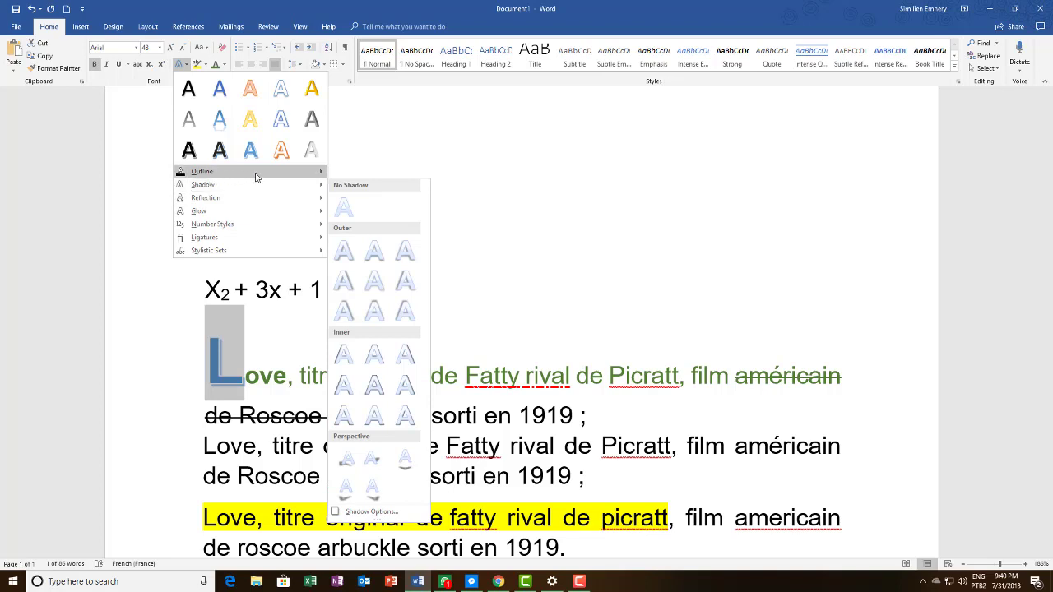
pyautogui.moveTo(271, 175)
pyautogui.click(342, 261)
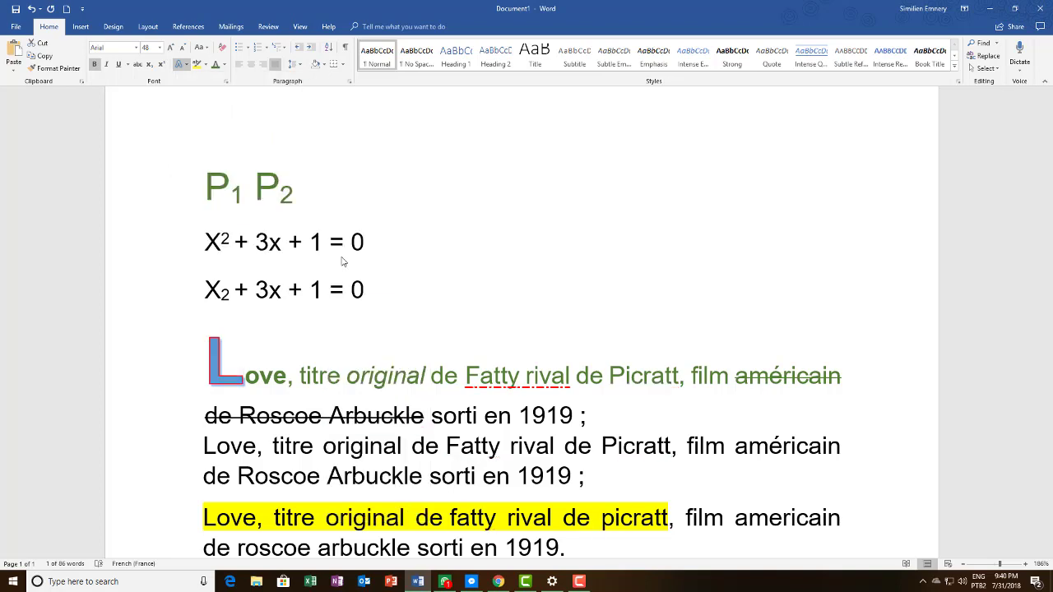
# - Apply an outer shadow preset offset to the right to the red-outlined "L"
pyautogui.click(186, 65)
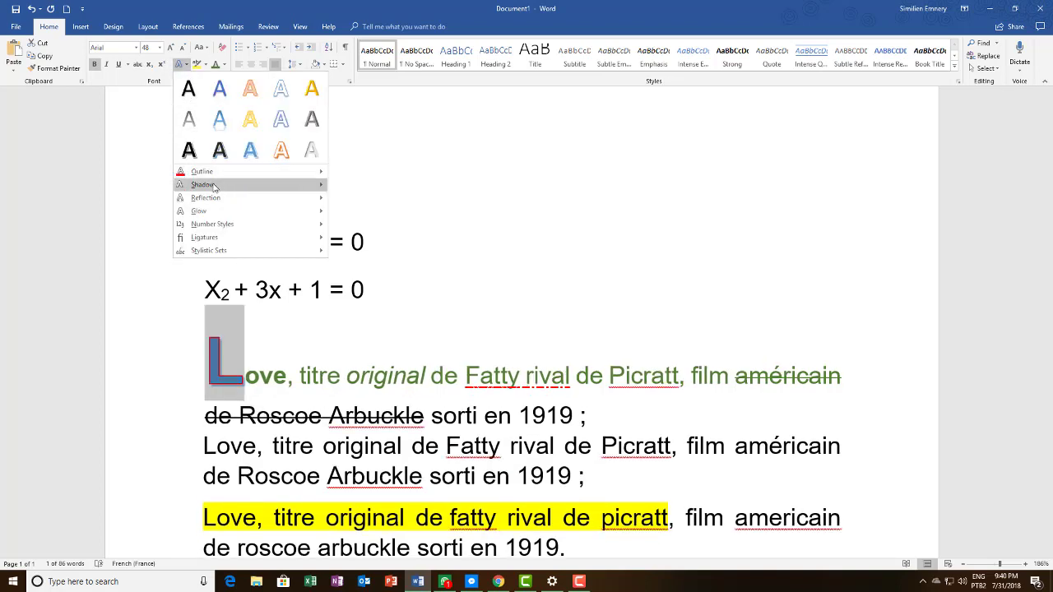
pyautogui.moveTo(208, 189)
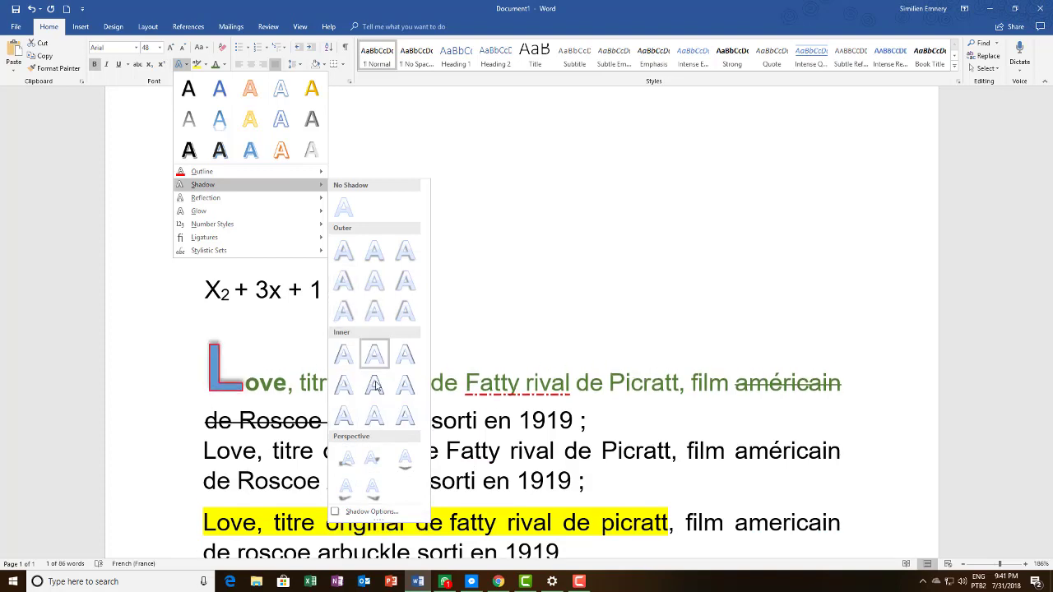
pyautogui.click(344, 282)
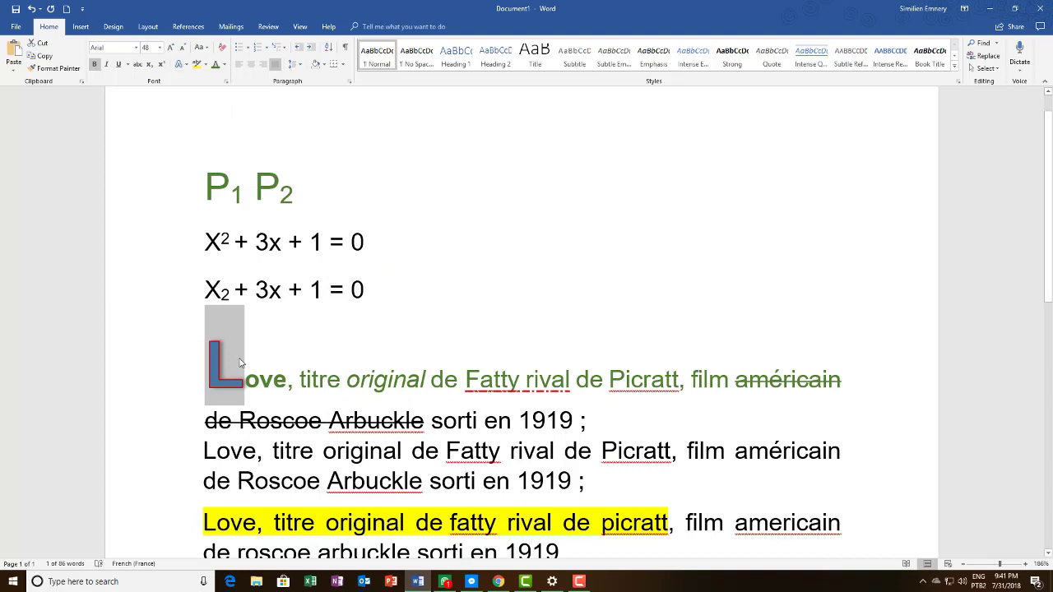
# - Open the detailed shadow options for the "L" and set the shadow's transparency to 10% and size to 200%
pyautogui.click(186, 66)
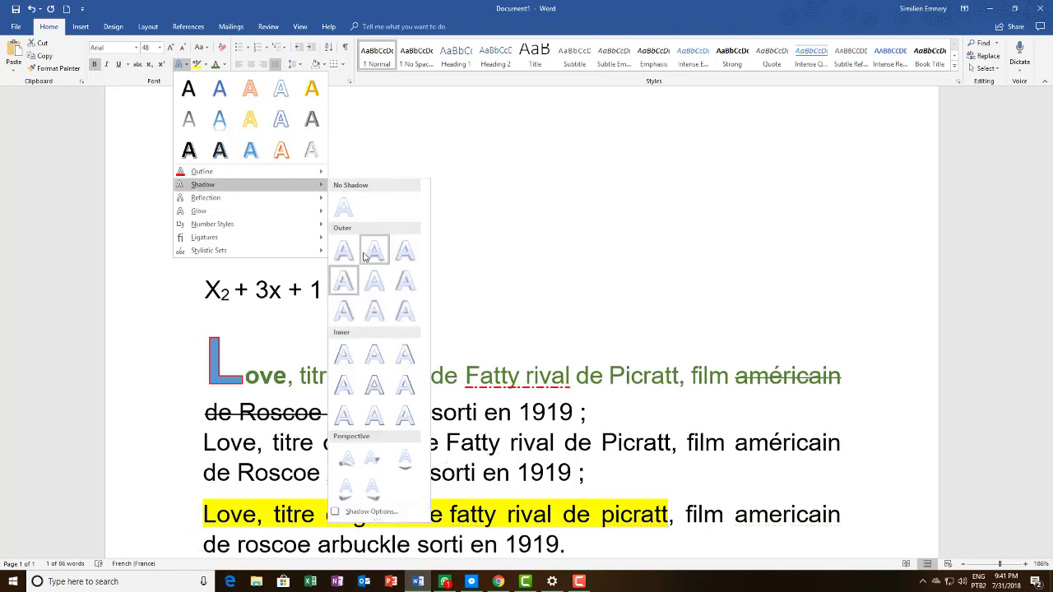
pyautogui.click(372, 511)
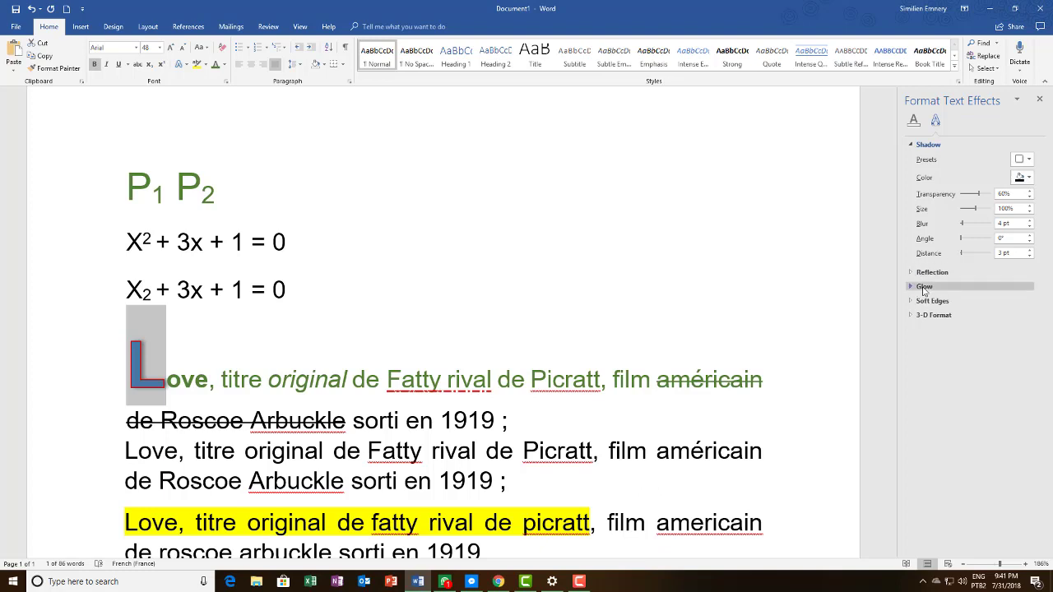
pyautogui.click(1028, 161)
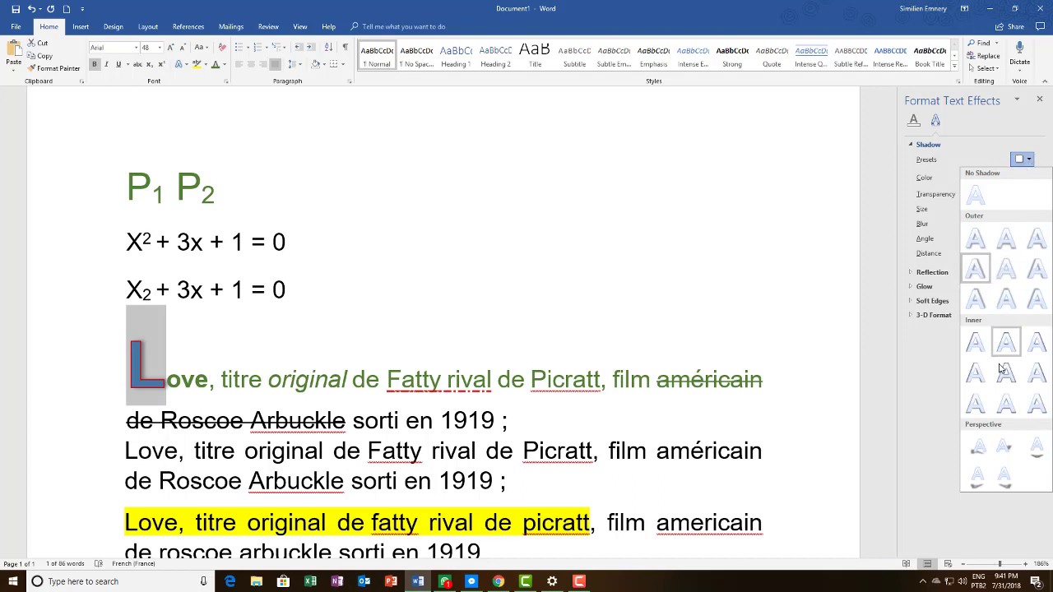
pyautogui.click(1028, 159)
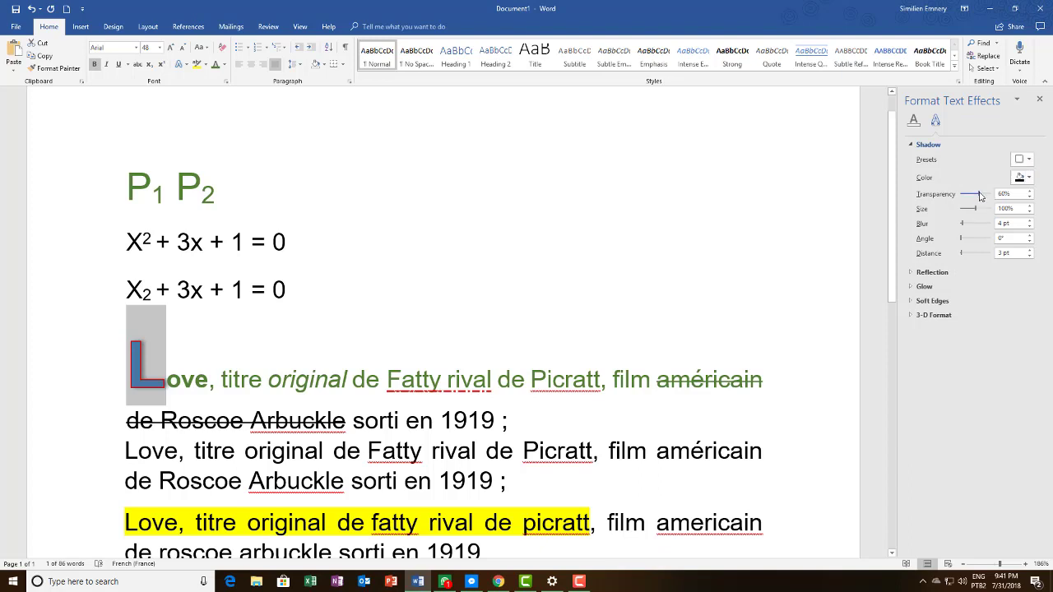
pyautogui.moveTo(979, 195)
pyautogui.mouseDown()
pyautogui.moveTo(959, 195)
pyautogui.moveTo(1013, 194)
pyautogui.moveTo(965, 198)
pyautogui.mouseUp()
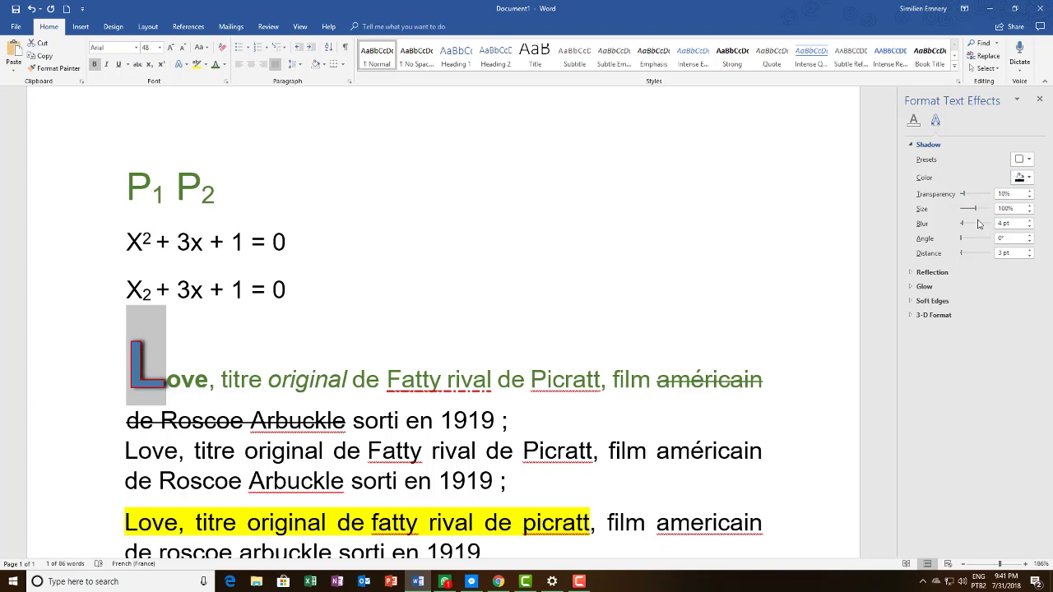
pyautogui.moveTo(975, 211); pyautogui.dragTo(999, 216)
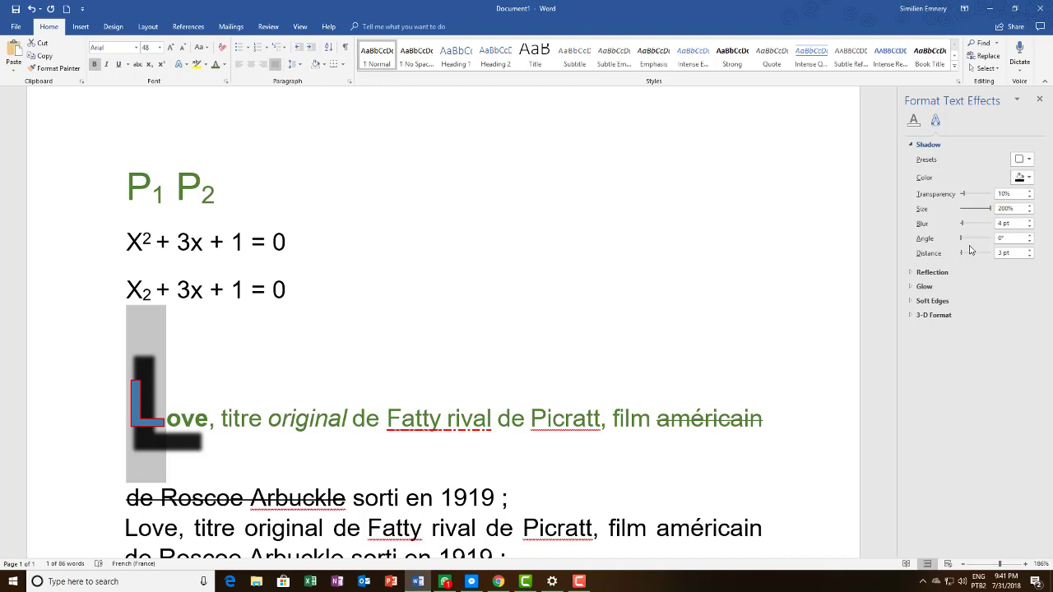
# - Try increasing the shadow's angle on the "L" up to 359°, and bring it back to 0°
pyautogui.click(1028, 236)
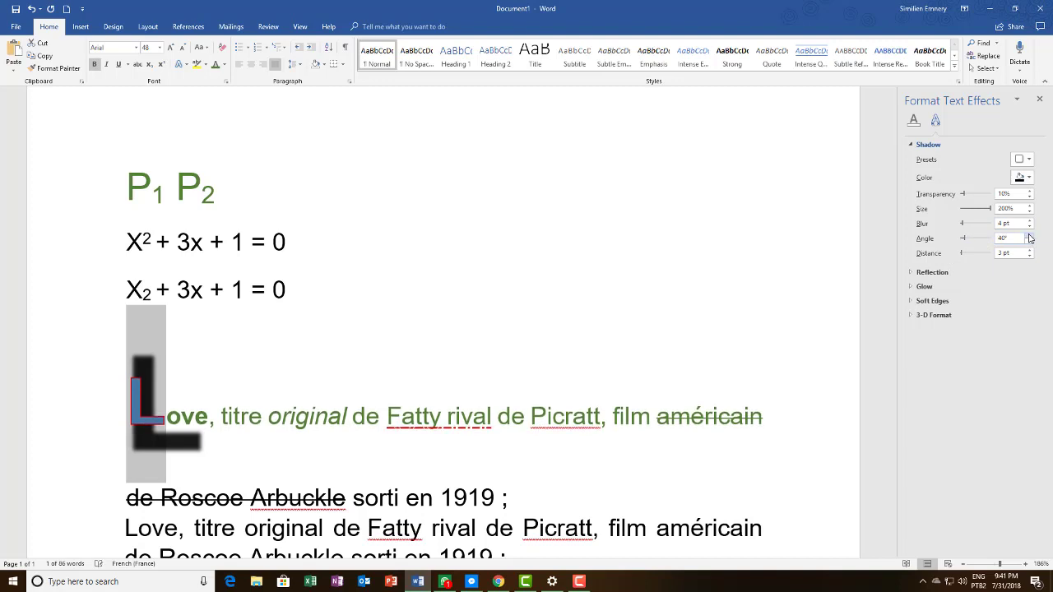
pyautogui.click(1028, 236)
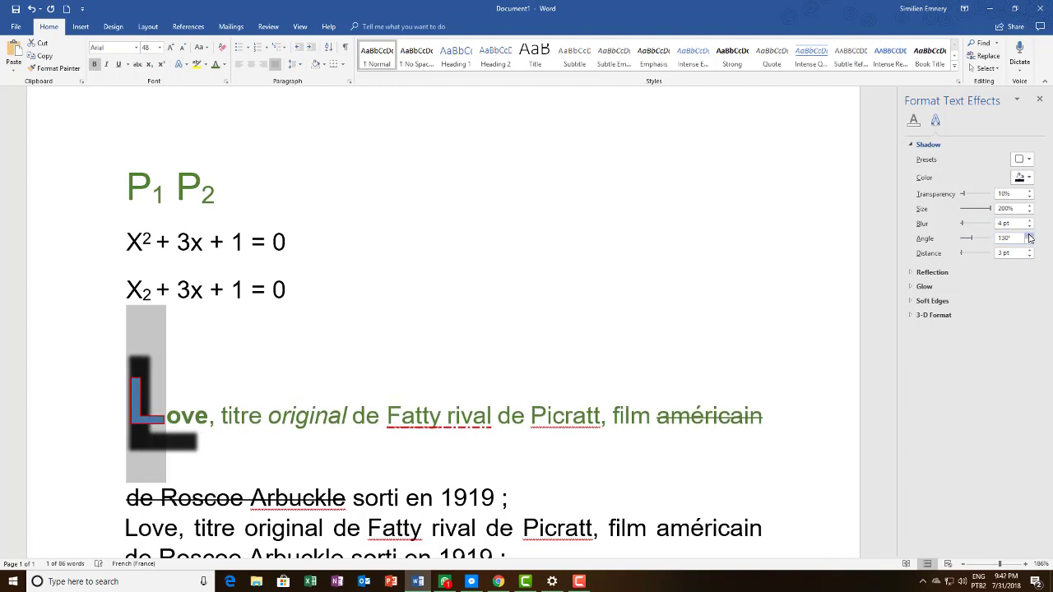
pyautogui.click(1028, 236)
pyautogui.click(1029, 236)
pyautogui.click(1028, 236)
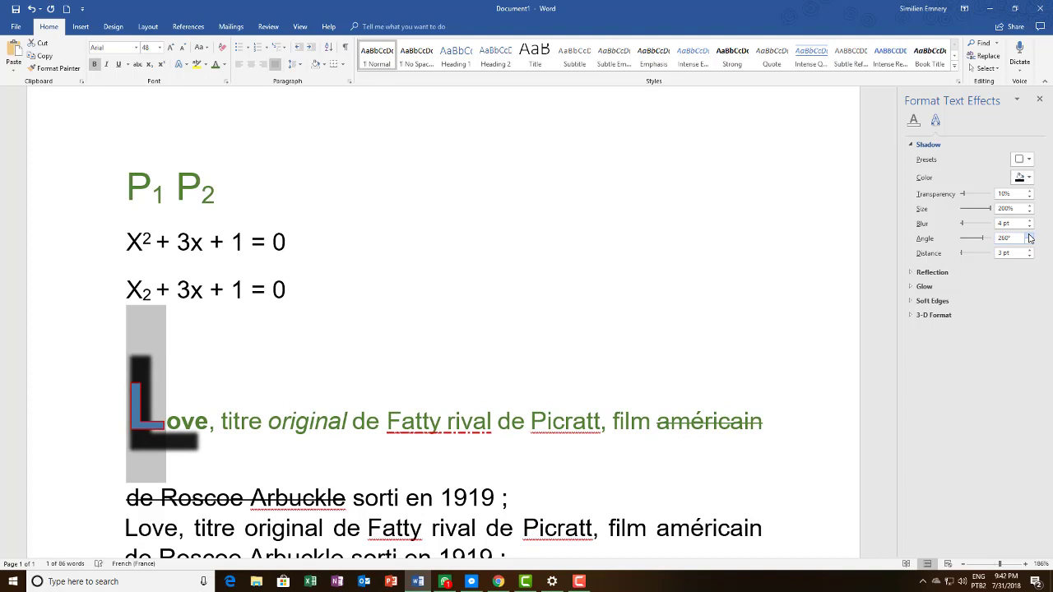
pyautogui.click(1028, 236)
pyautogui.click(1028, 236)
pyautogui.click(1028, 236)
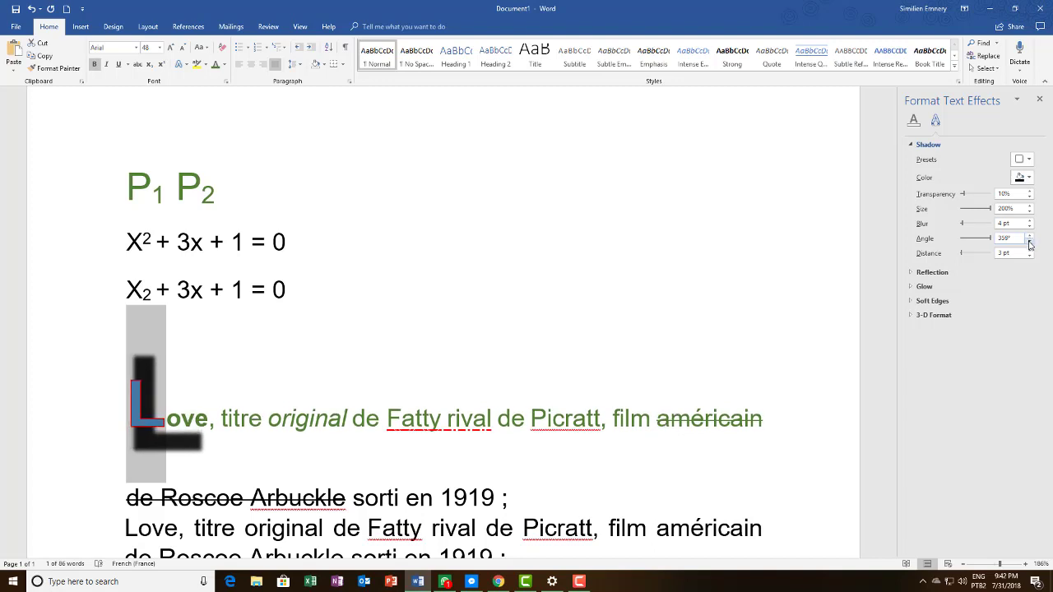
pyautogui.click(1029, 243)
pyautogui.click(1029, 243)
pyautogui.click(1029, 243)
pyautogui.click(1029, 243)
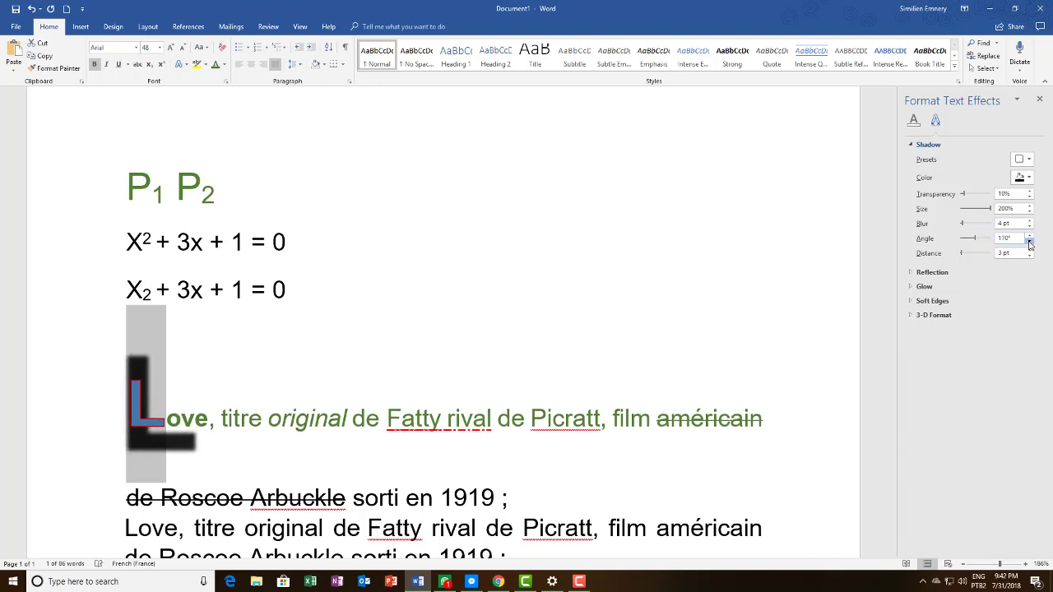
pyautogui.click(1029, 243)
pyautogui.click(1029, 243)
pyautogui.click(1029, 243)
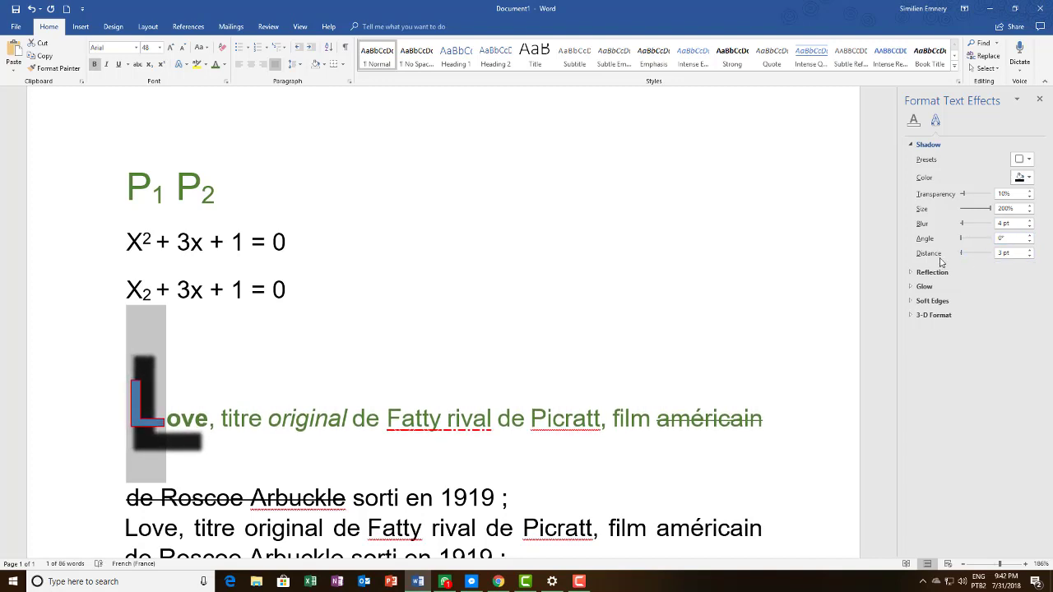
# - Set the shadow's distance on the "L" to 0 pt and close the text effects settings
pyautogui.click(1029, 250)
pyautogui.moveTo(1029, 250); pyautogui.dragTo(1028, 258)
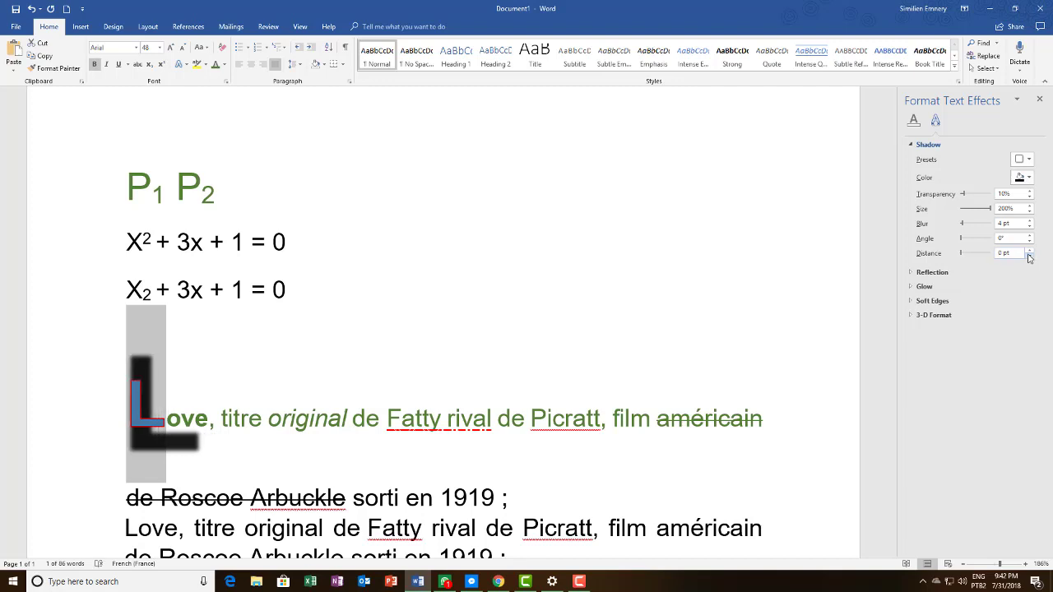
pyautogui.click(1039, 101)
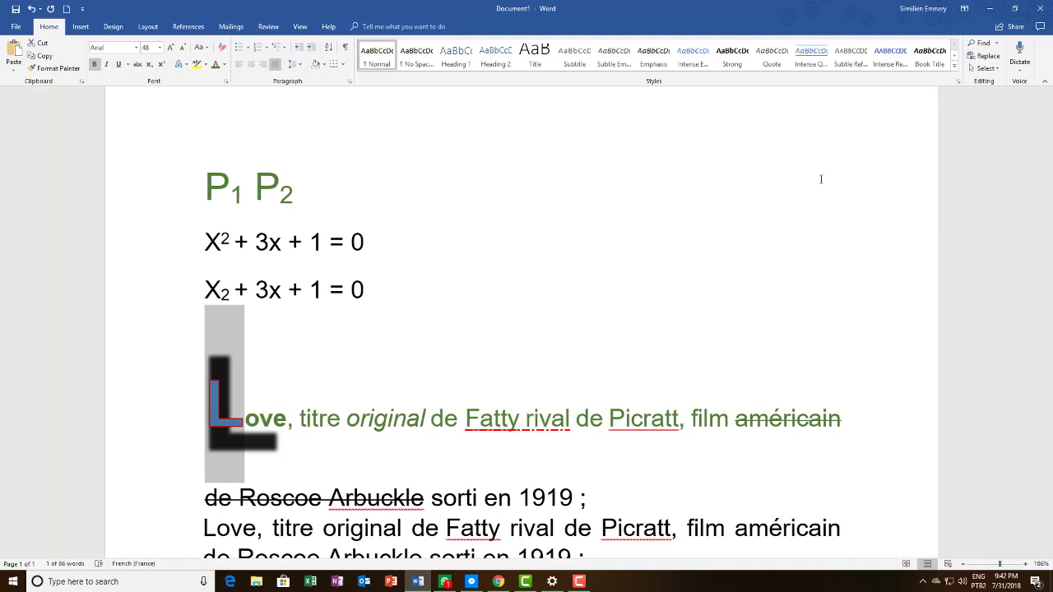
# - Apply the "Half Reflection: 4 point offset" variation to the letter "L"
pyautogui.click(183, 64)
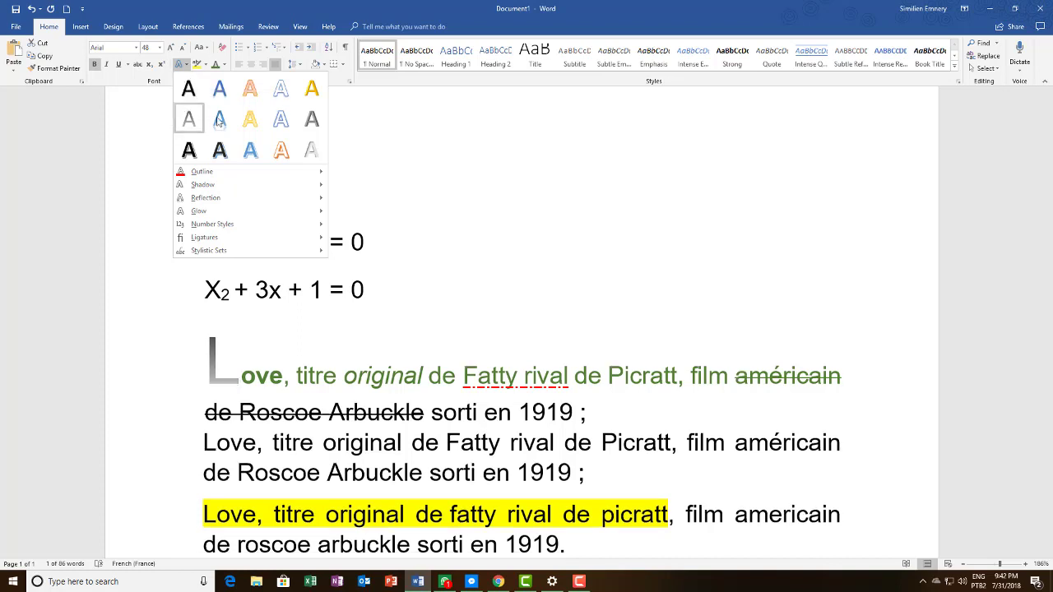
pyautogui.moveTo(206, 201)
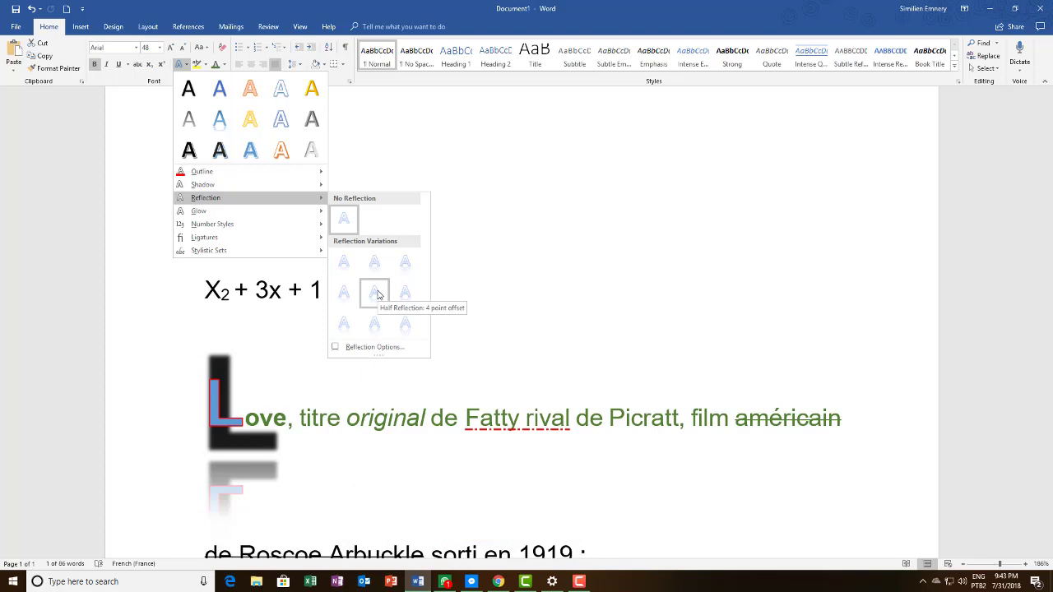
pyautogui.click(376, 293)
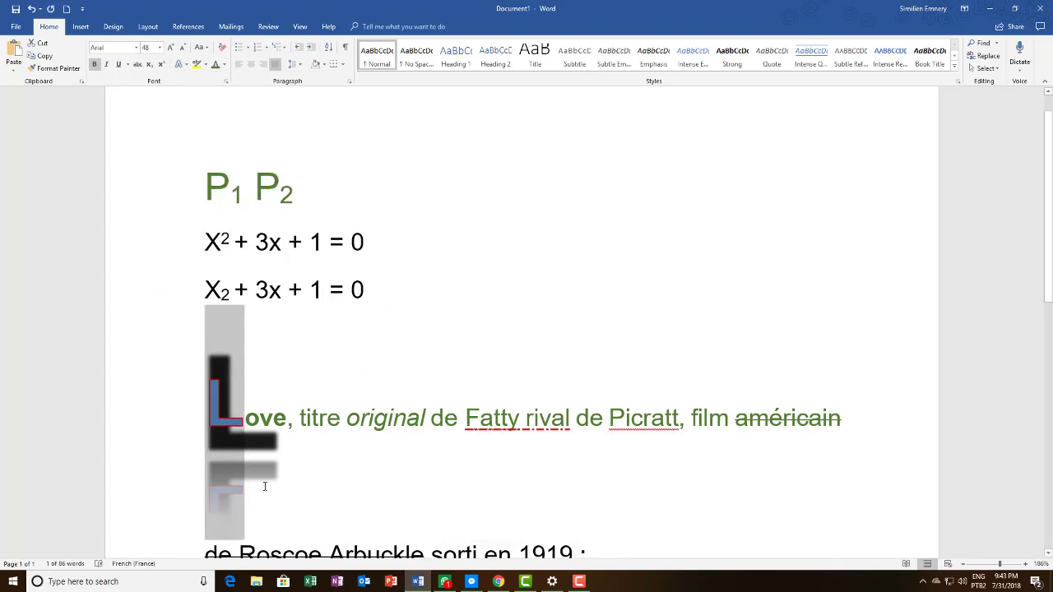
# - Open the detailed reflection options for the "L", set its shadow transparency to 0%, and deselect the letter
pyautogui.click(179, 65)
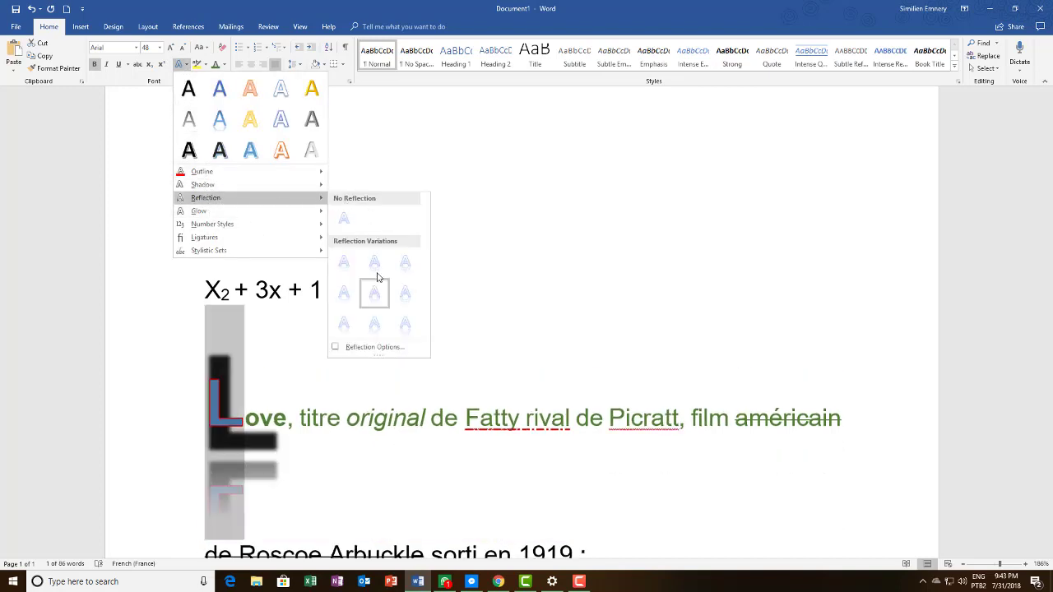
pyautogui.click(375, 349)
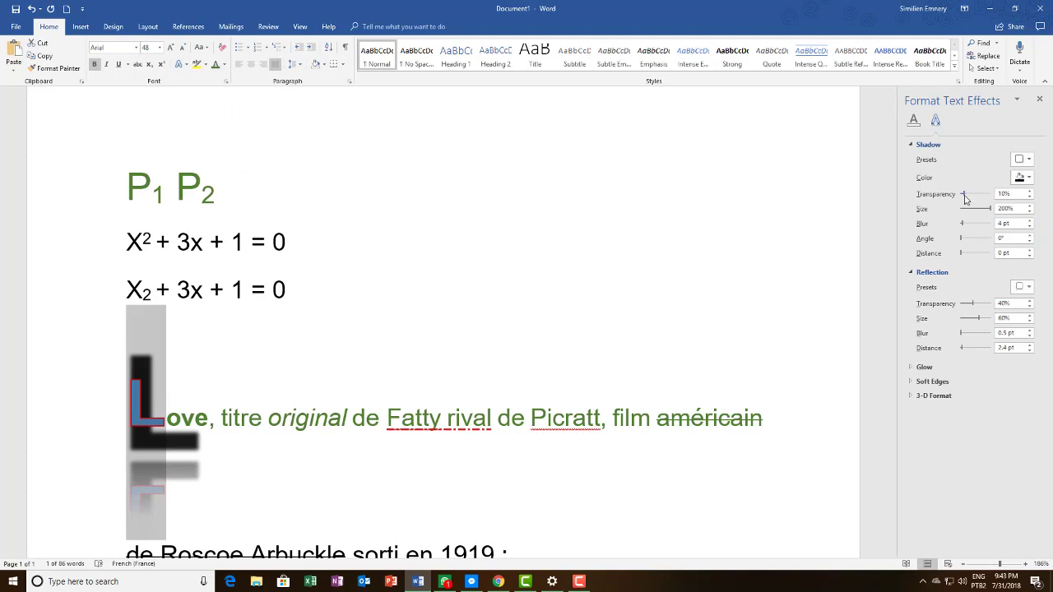
pyautogui.moveTo(965, 196); pyautogui.dragTo(952, 197)
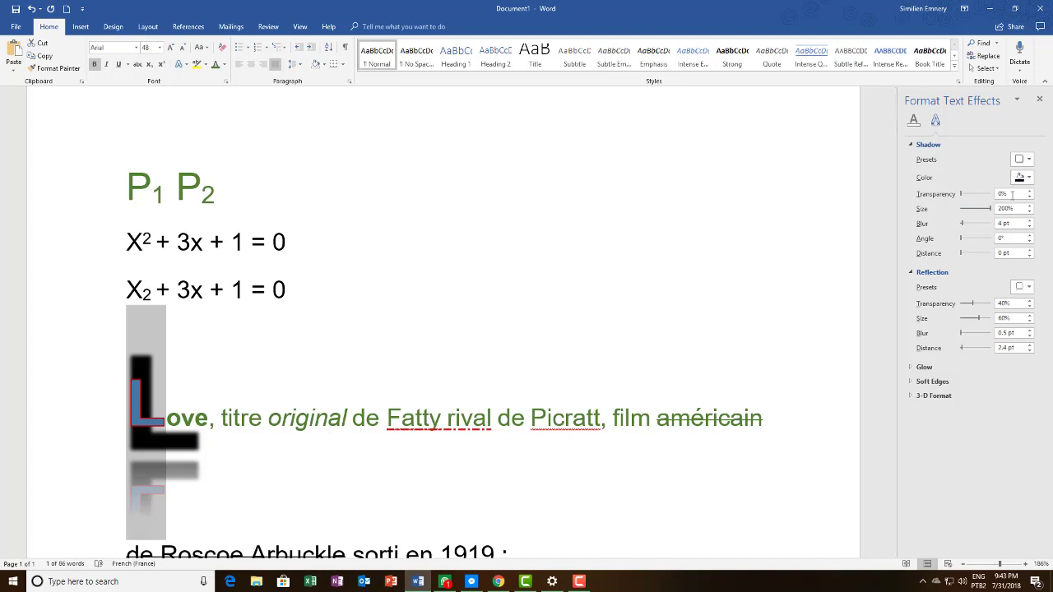
pyautogui.click(251, 488)
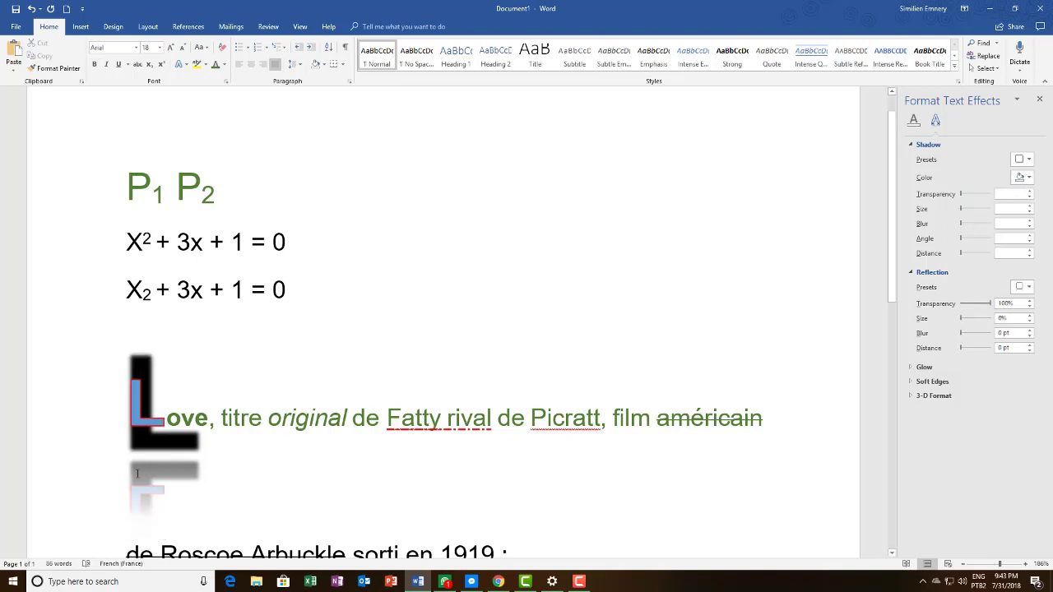
# - Apply the 18 point green glow variation to the large letter "L" of "Love"
pyautogui.moveTo(130, 485); pyautogui.dragTo(161, 500)
pyautogui.click(227, 524)
pyautogui.moveTo(166, 417); pyautogui.dragTo(130, 412)
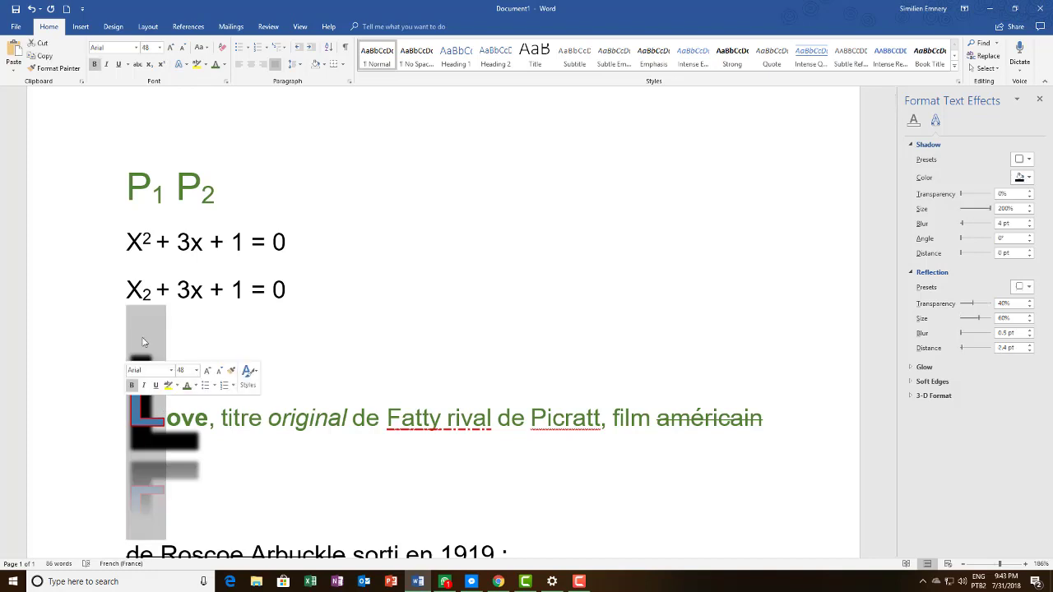
pyautogui.click(184, 65)
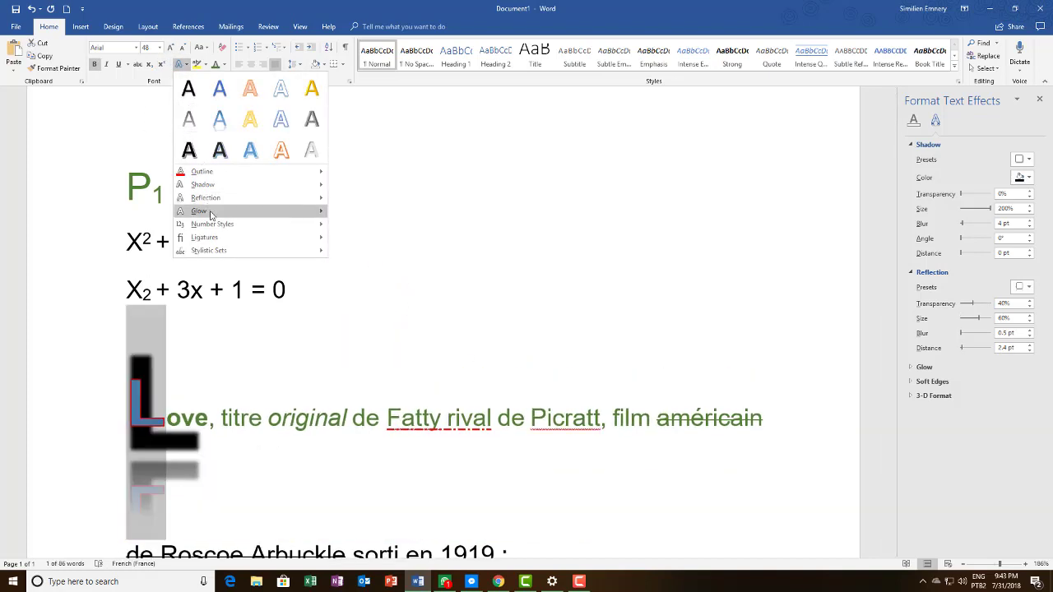
pyautogui.moveTo(212, 211)
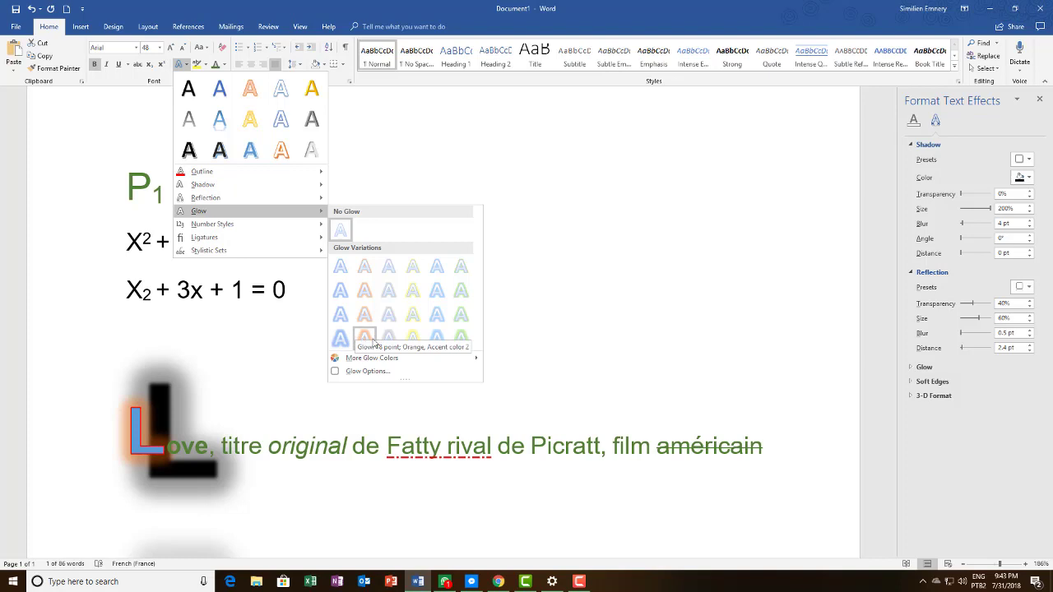
pyautogui.click(460, 338)
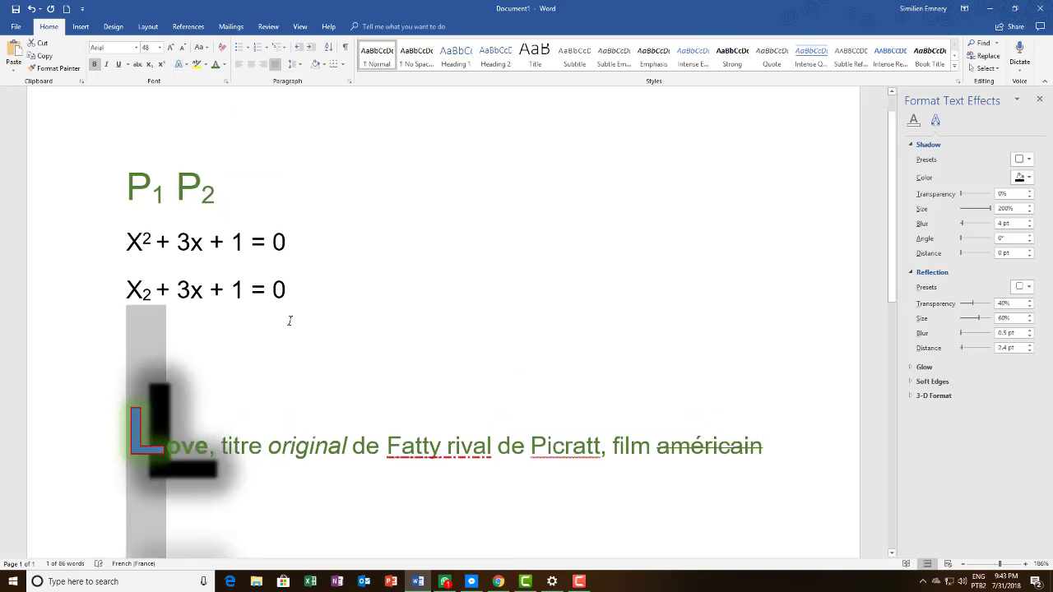
# - Change the glow color of the "L" to standard red in the detailed glow options, and close the text effects settings
pyautogui.click(184, 64)
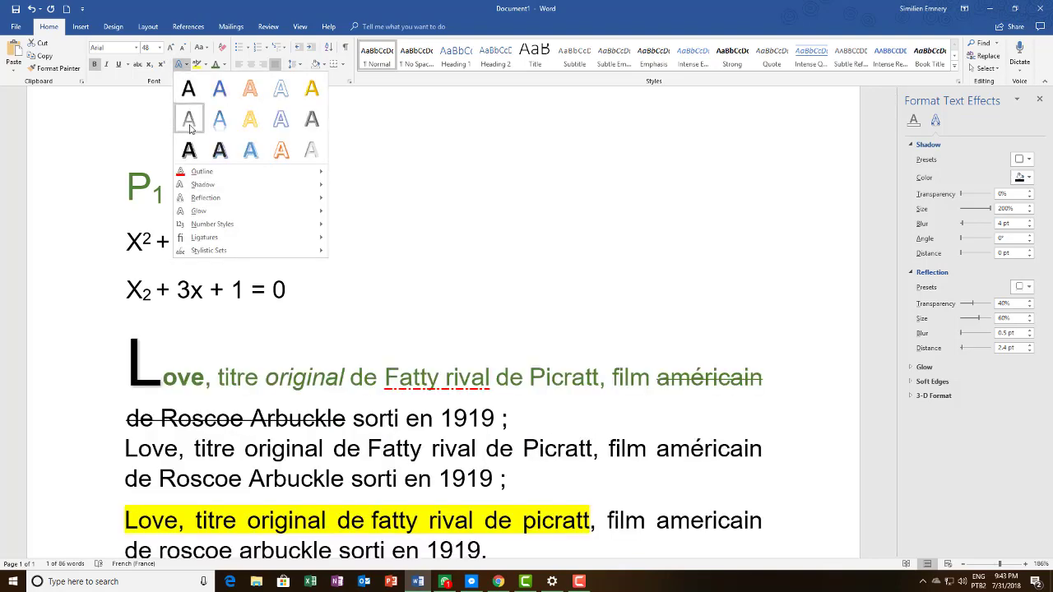
pyautogui.moveTo(256, 212)
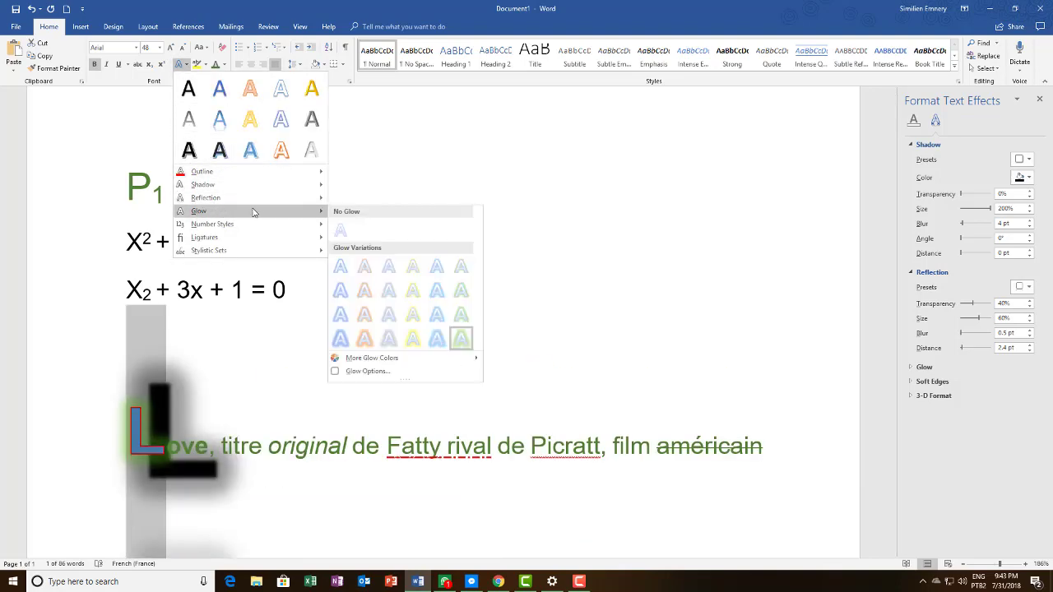
pyautogui.click(359, 372)
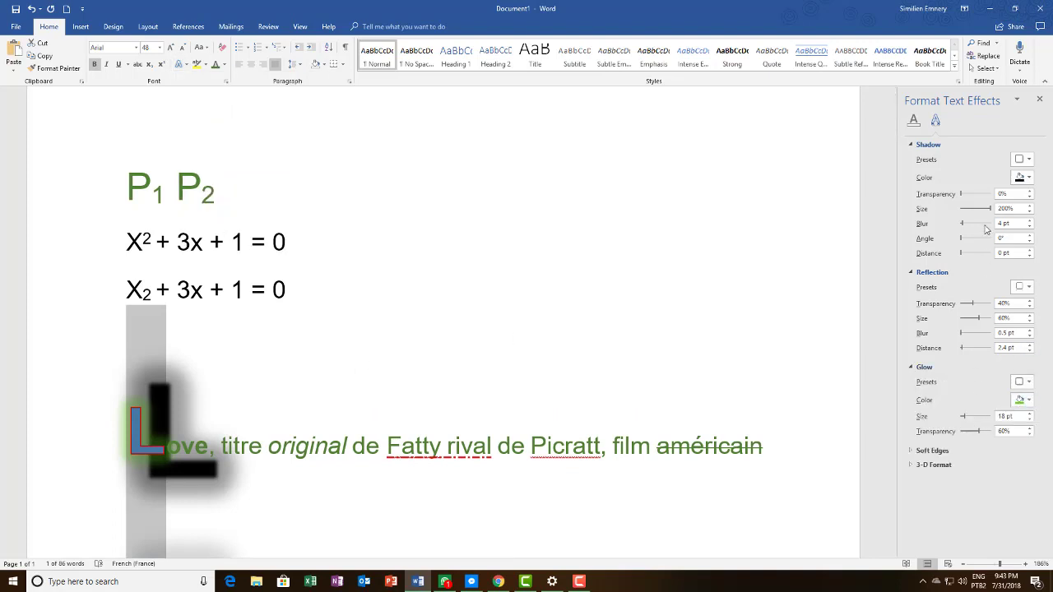
pyautogui.moveTo(990, 210)
pyautogui.mouseDown()
pyautogui.moveTo(957, 209)
pyautogui.moveTo(1003, 206)
pyautogui.mouseUp()
pyautogui.click(1024, 400)
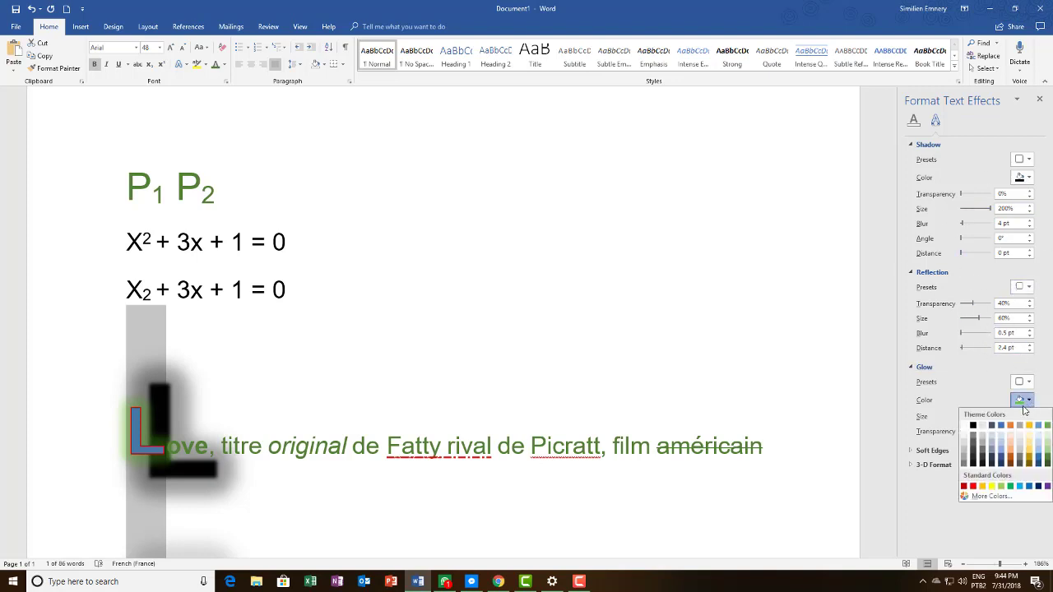
pyautogui.click(973, 487)
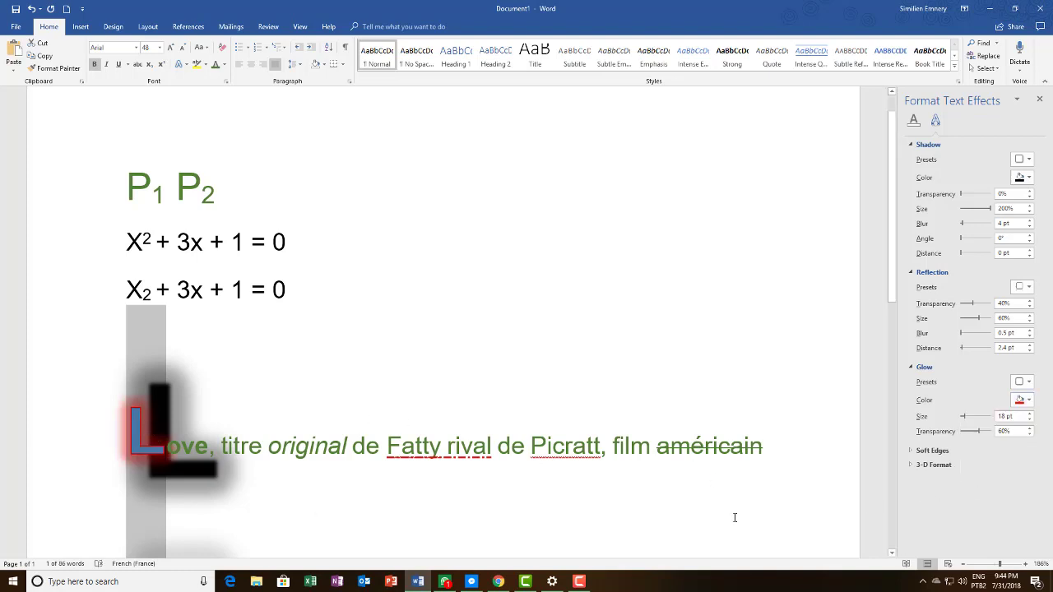
pyautogui.click(1039, 99)
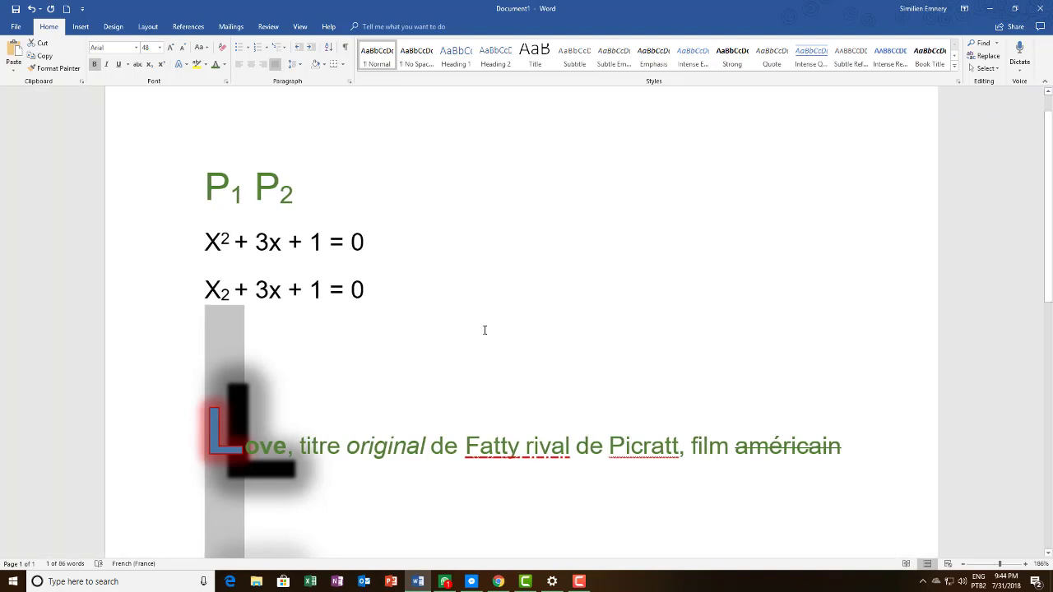